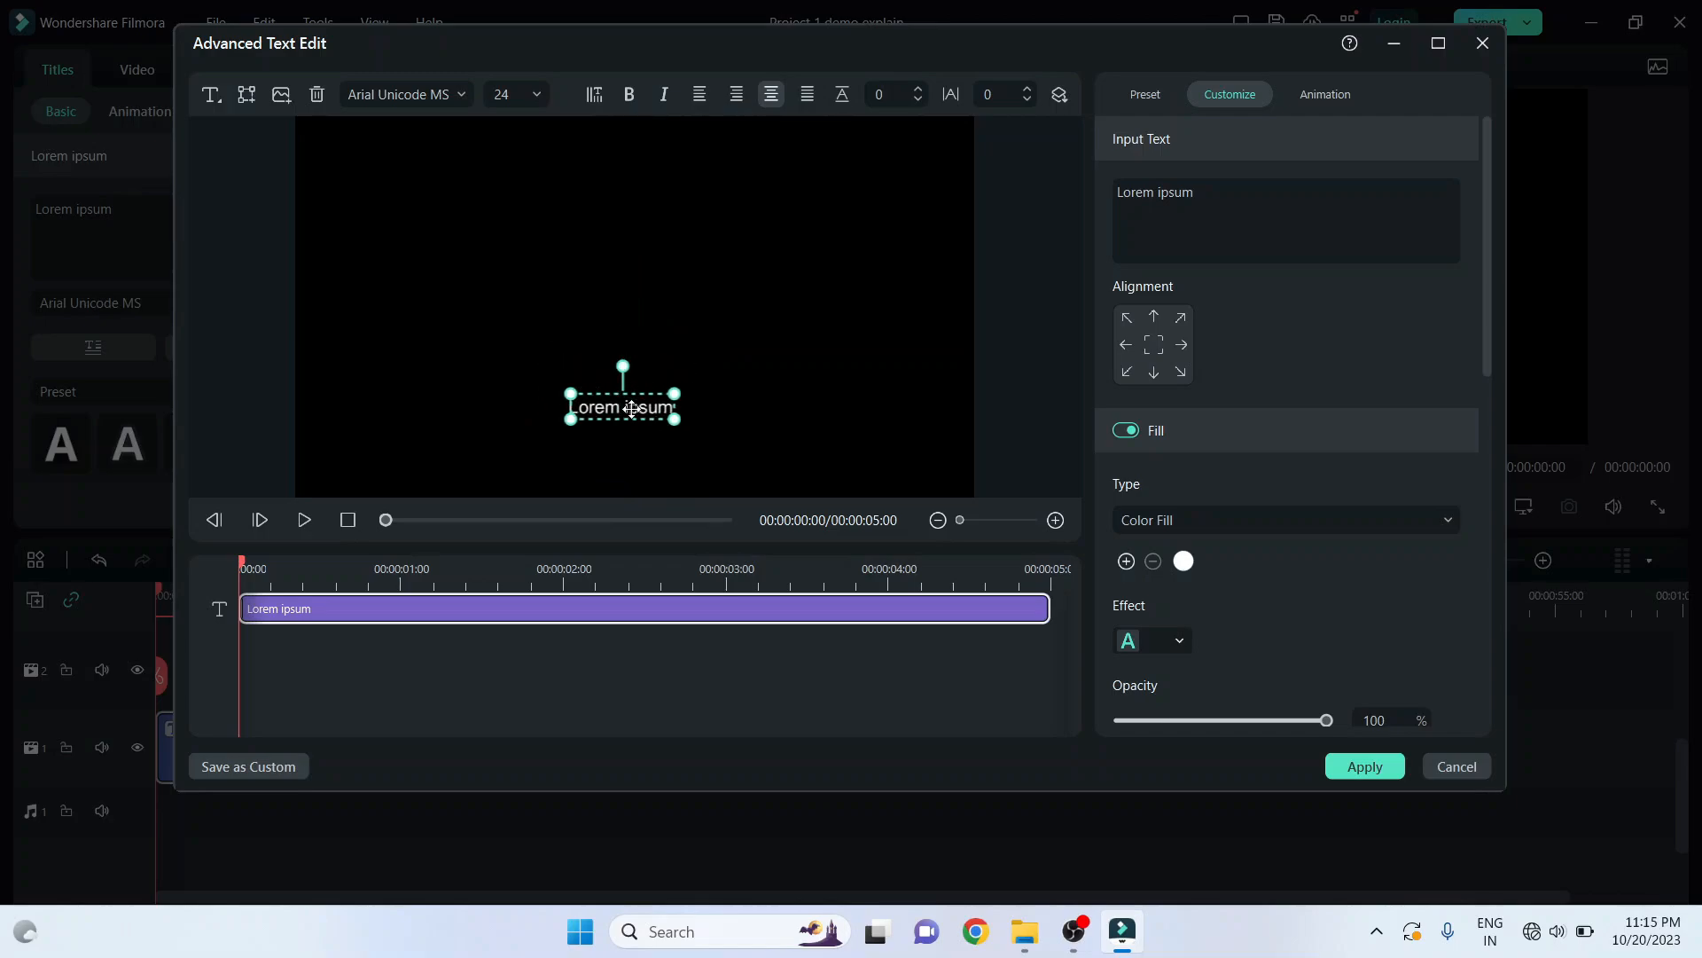
- Delete the Lorem ipsum text box and add a rectangle shape in its place
{"action": "key", "text": "Delete"}
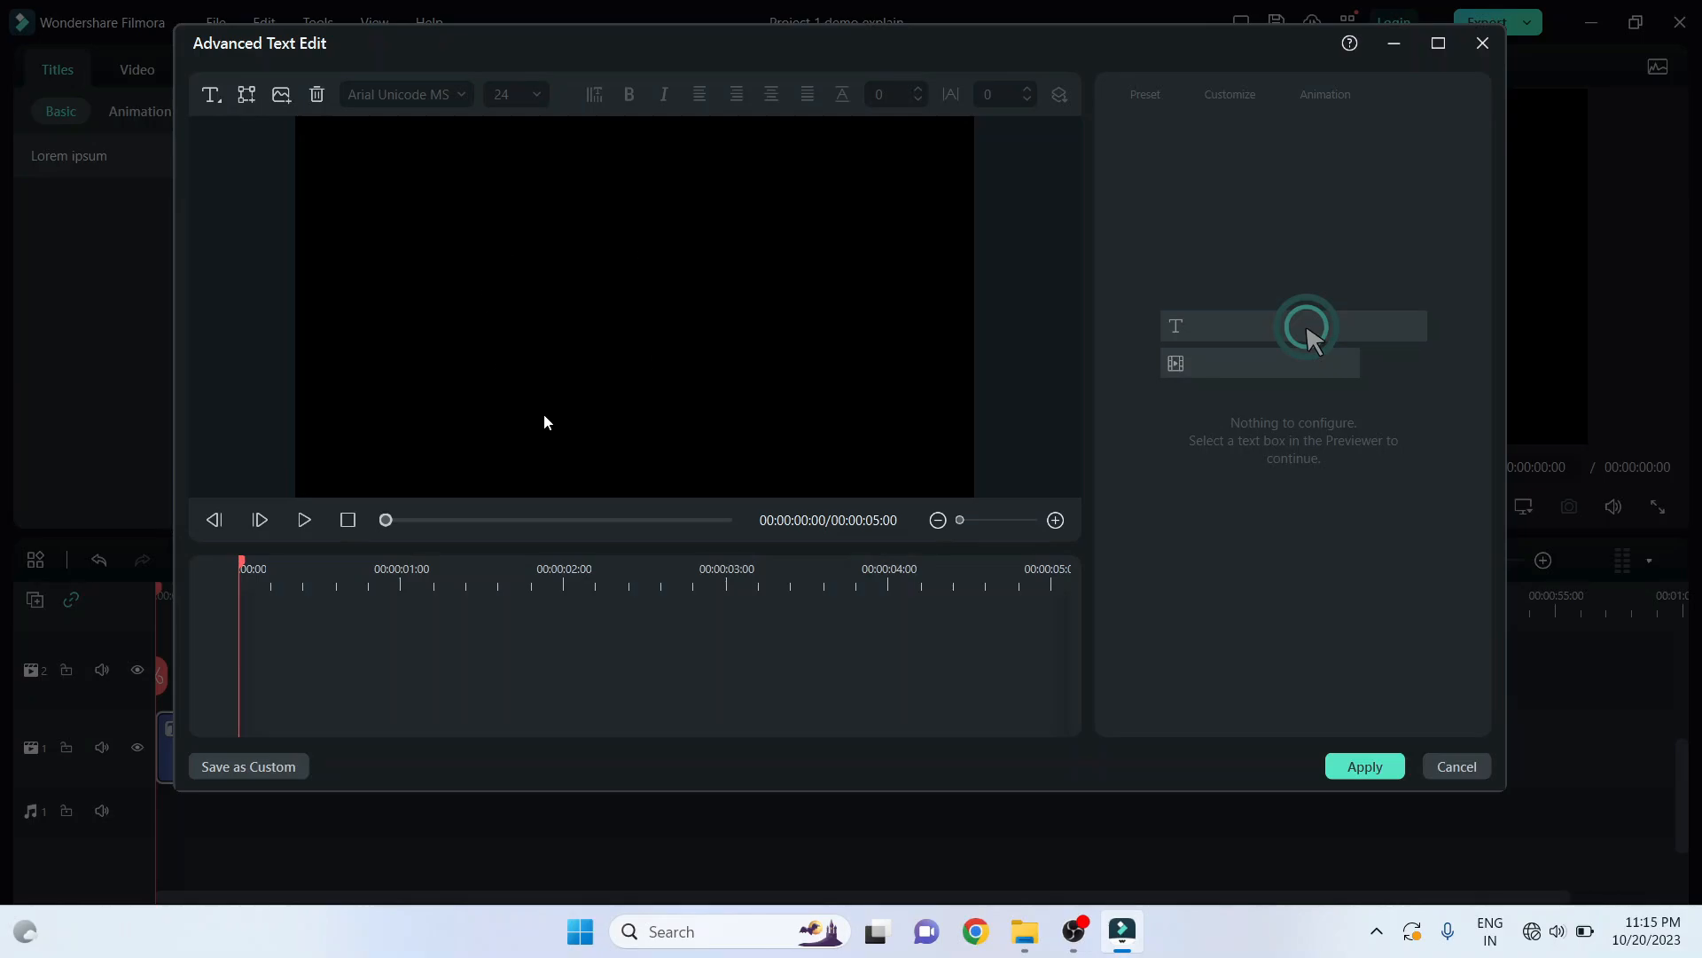
{"action": "left_click", "coordinate": [247, 98]}
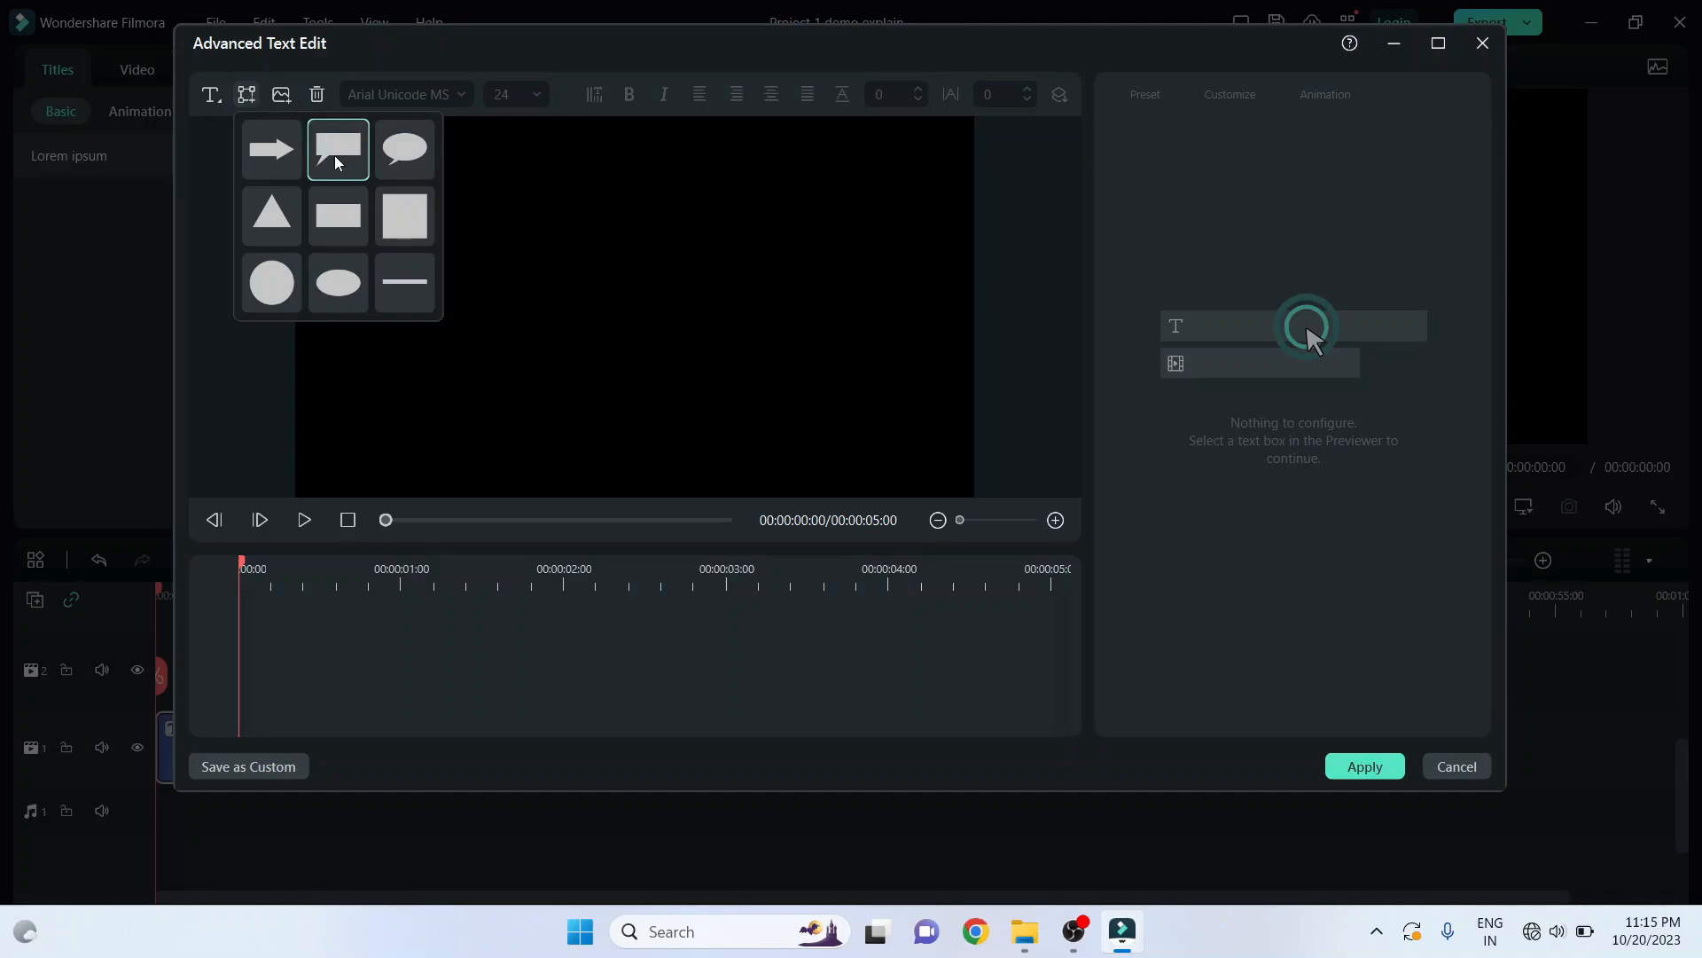
{"action": "left_click", "coordinate": [340, 222]}
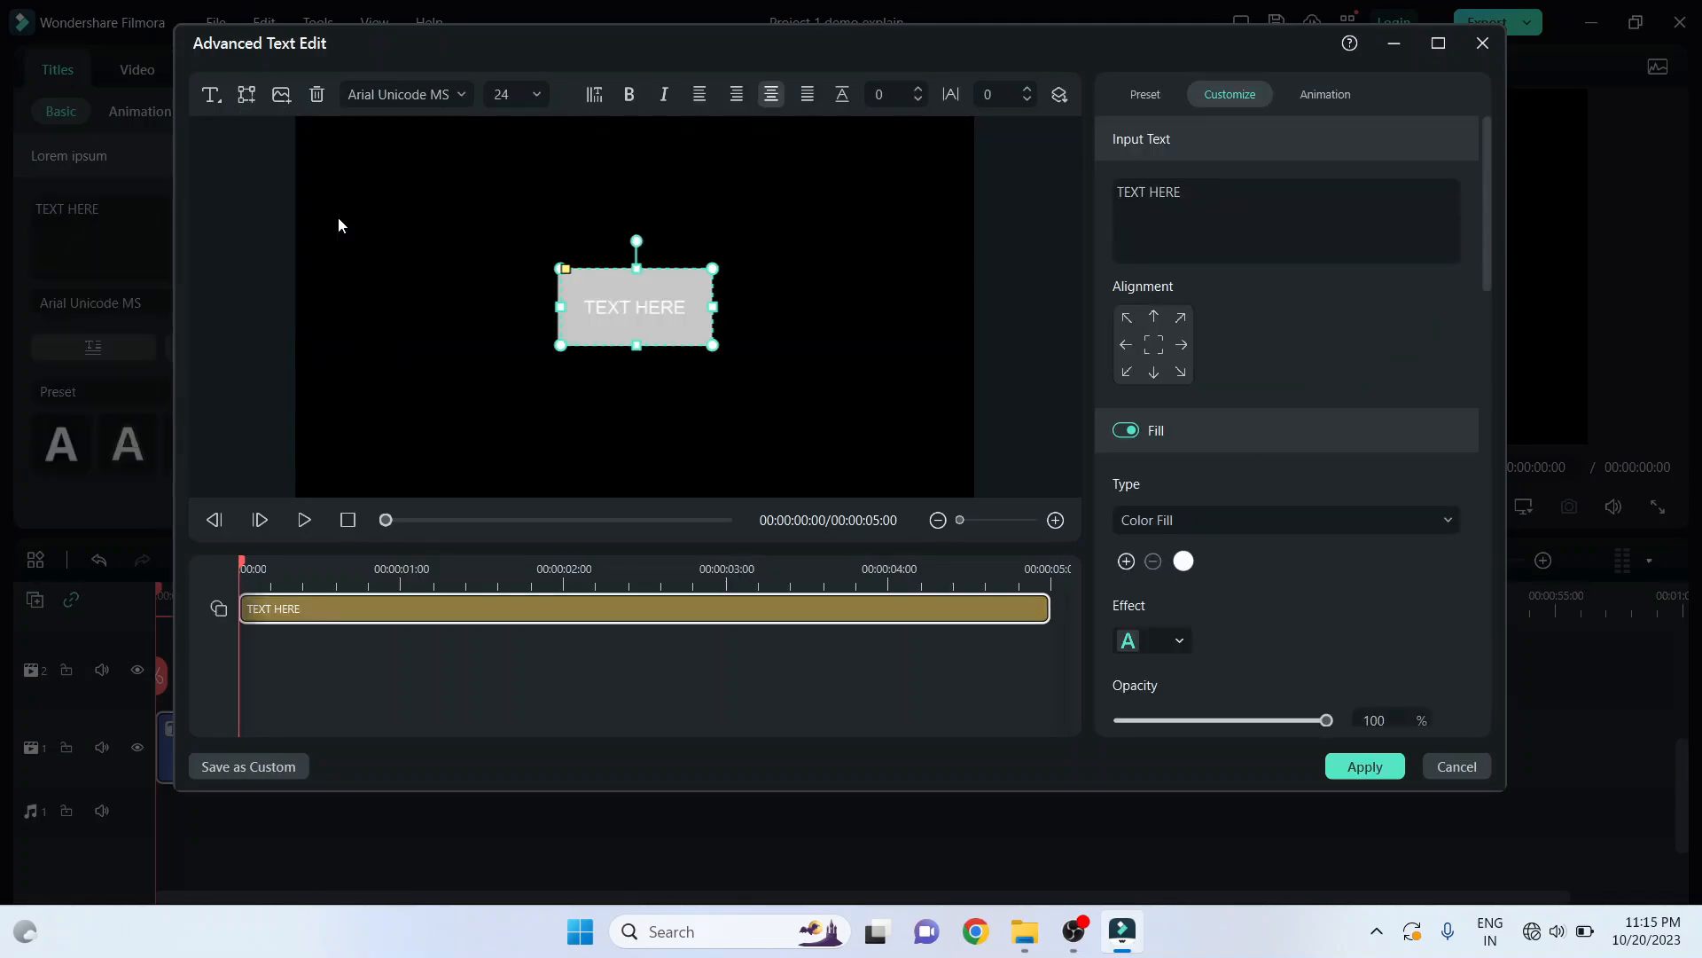
- Move the rectangle to the upper-left corner of the frame and enlarge it to cover the whole frame
{"action": "left_click_drag", "start_coordinate": [606, 286], "coordinate": [353, 158]}
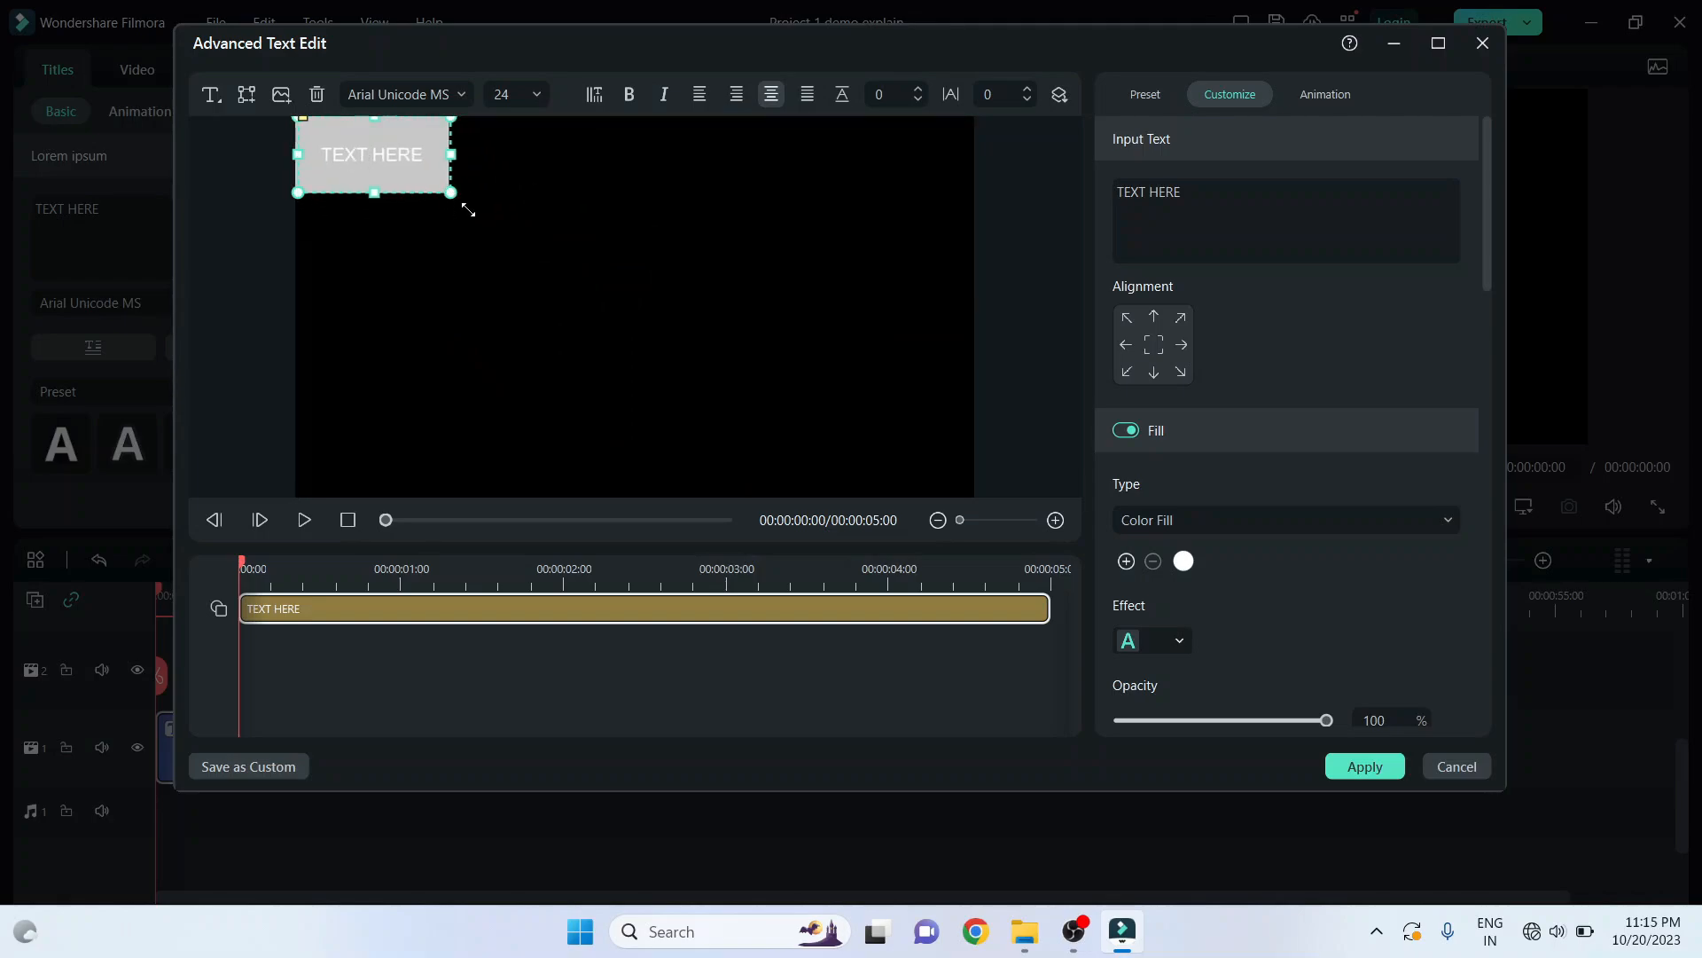
{"action": "left_click_drag", "start_coordinate": [469, 210], "coordinate": [978, 457]}
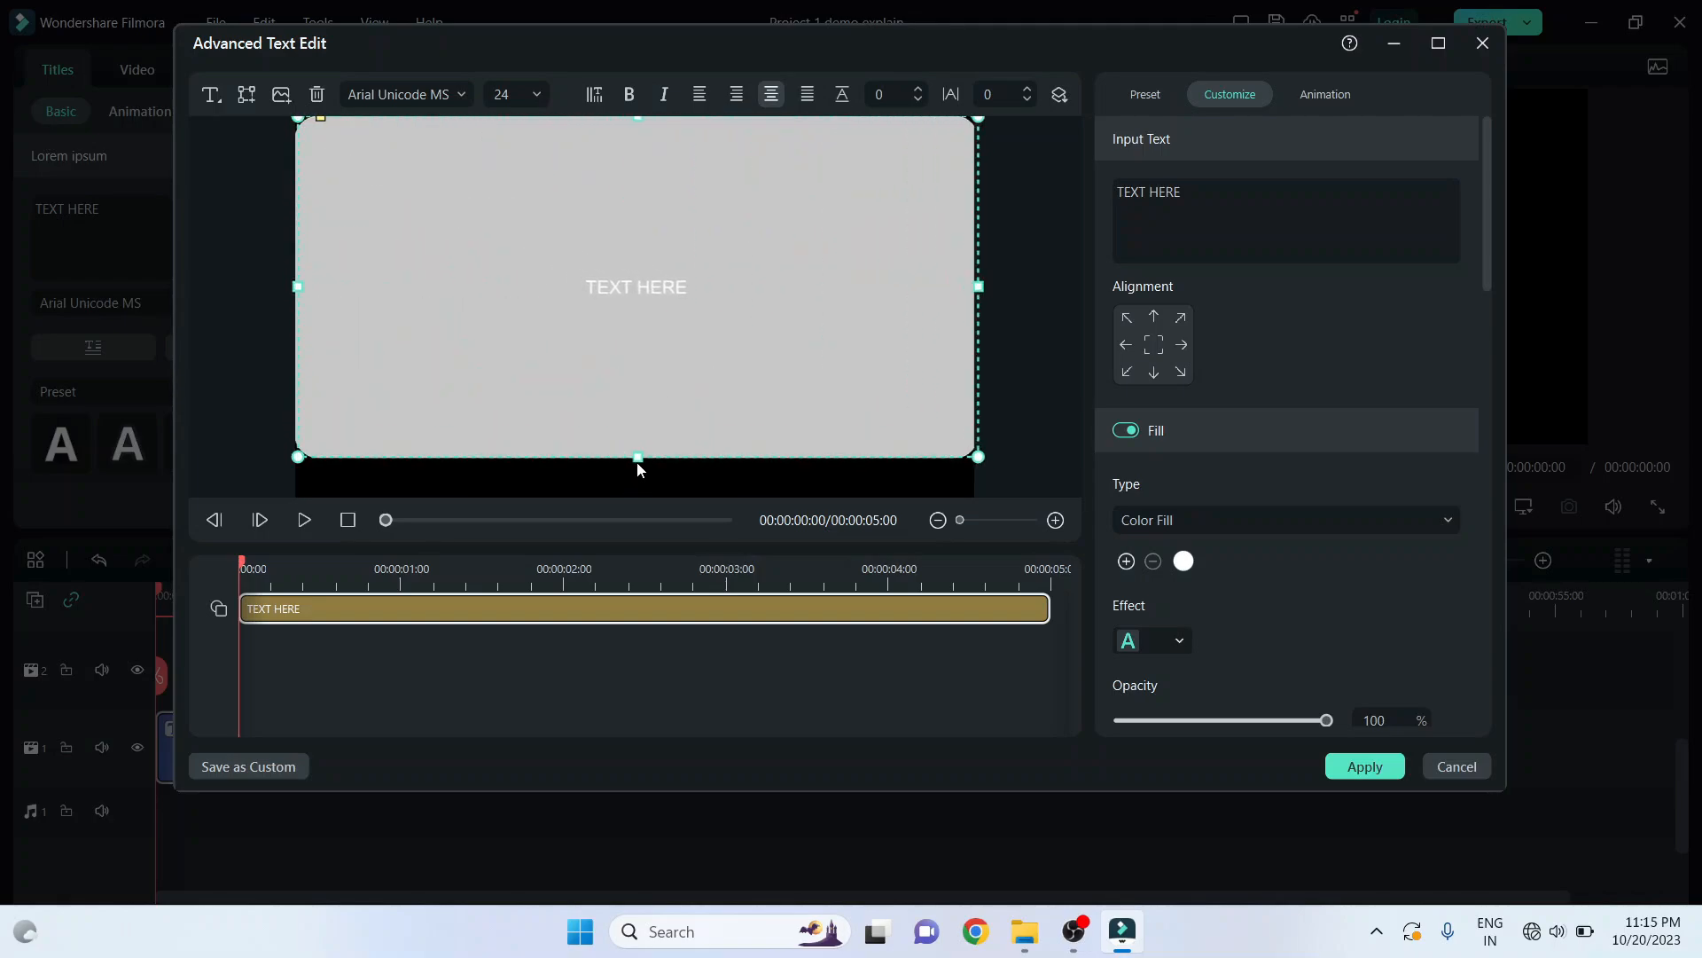
{"action": "left_click_drag", "start_coordinate": [638, 458], "coordinate": [637, 497]}
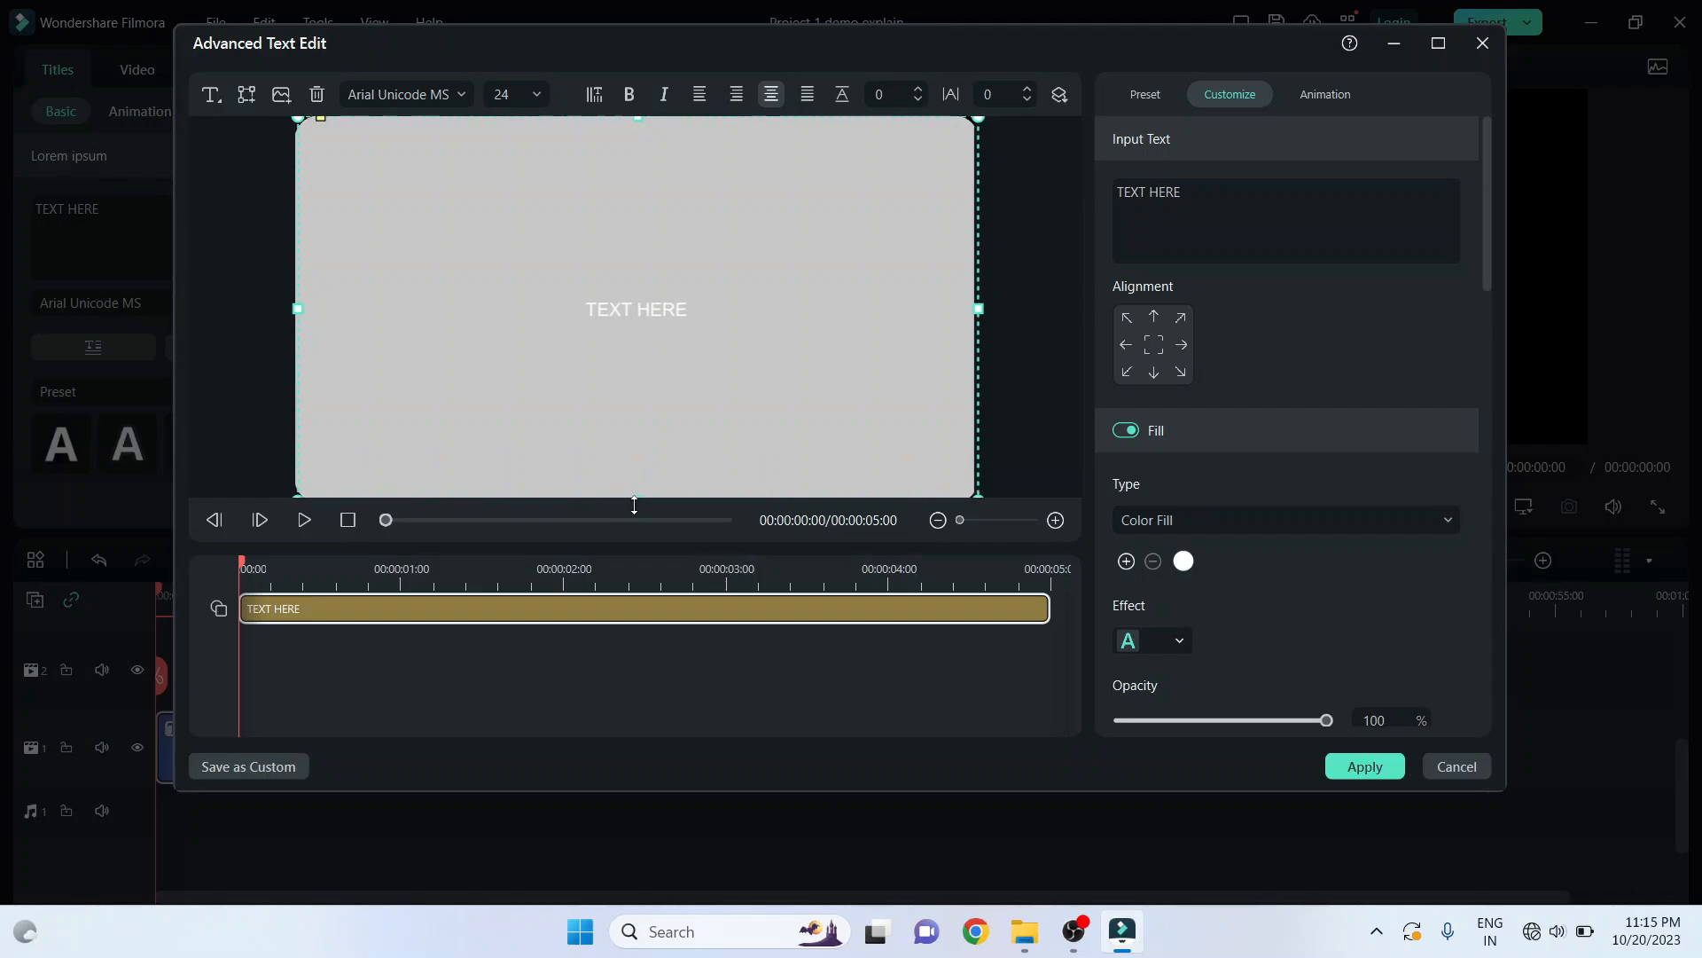
- Remove the TEXT HERE placeholder text from the rectangle
{"action": "double_click", "coordinate": [659, 307]}
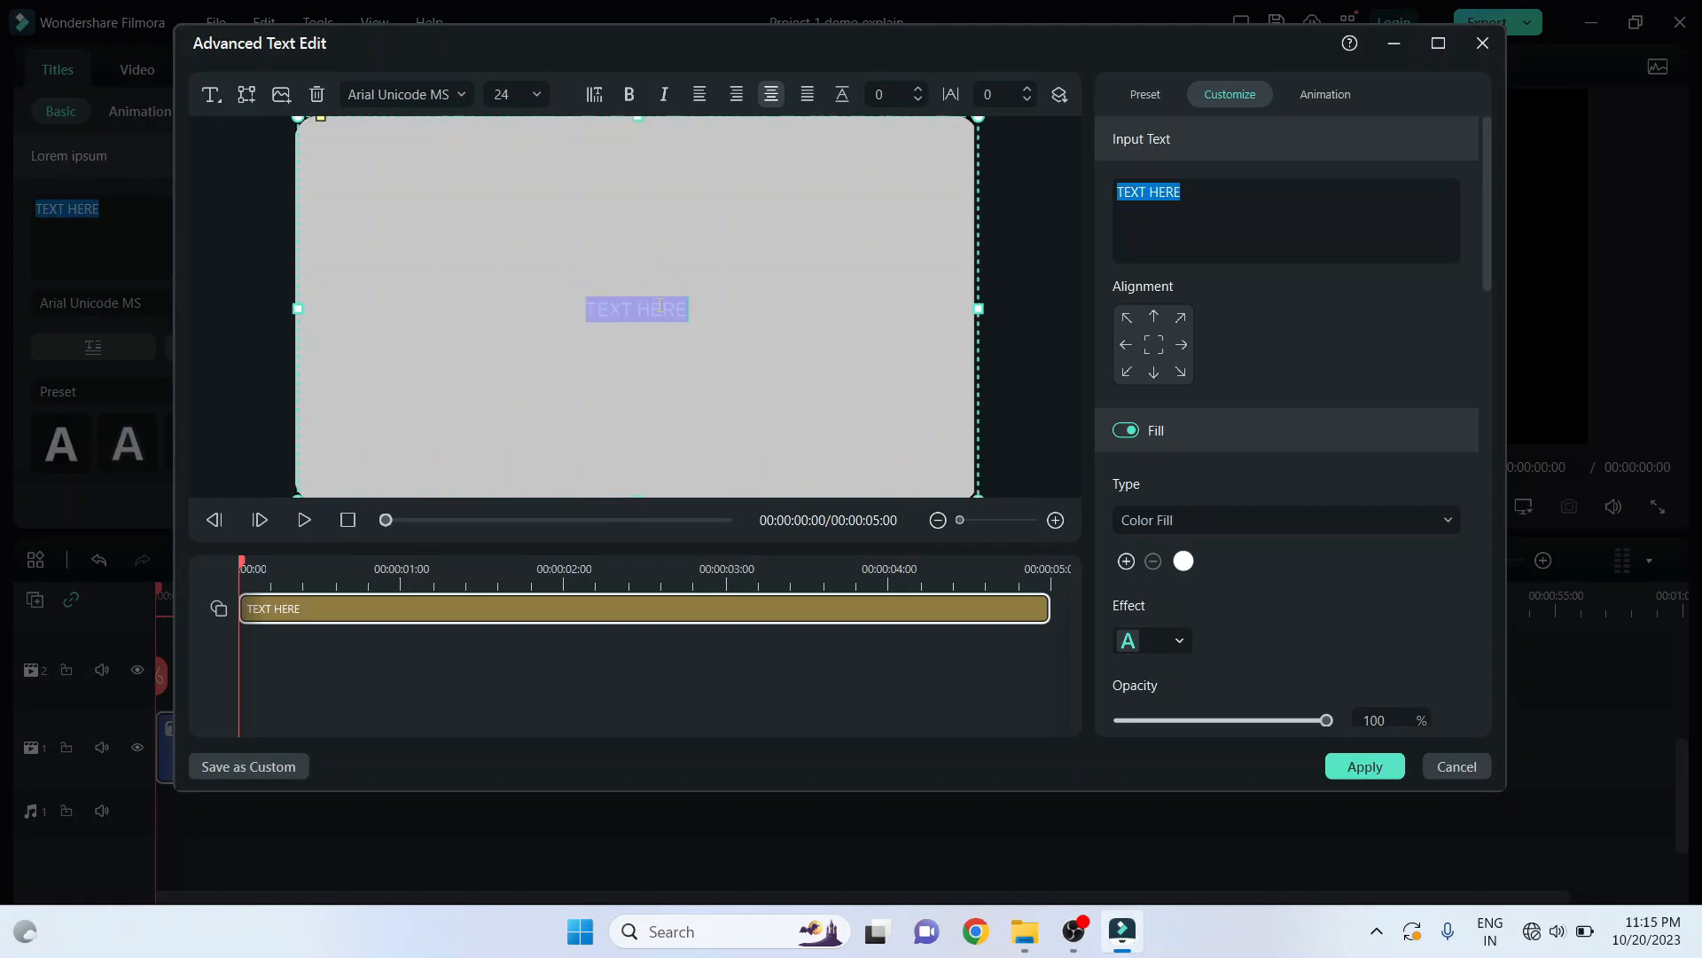
{"action": "key", "text": "BackSpace"}
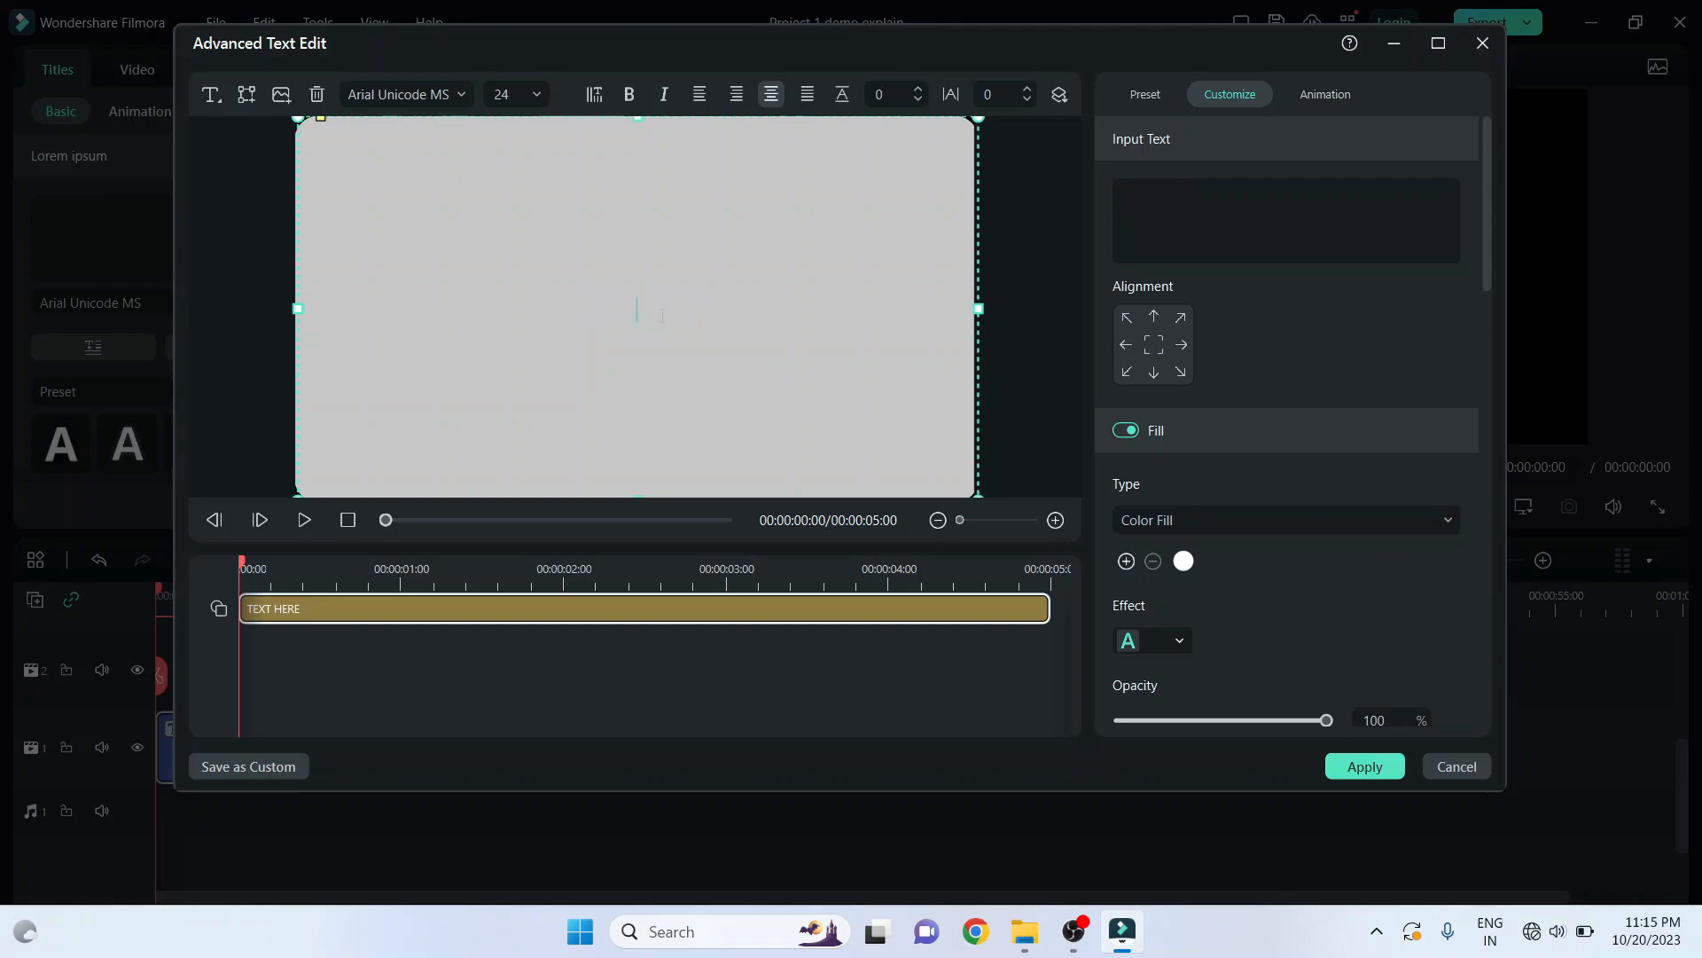
{"action": "left_click", "coordinate": [786, 336]}
- Set the rectangle's shape fill color to white and apply the title edits
{"action": "left_click_drag", "start_coordinate": [1487, 243], "coordinate": [1510, 617]}
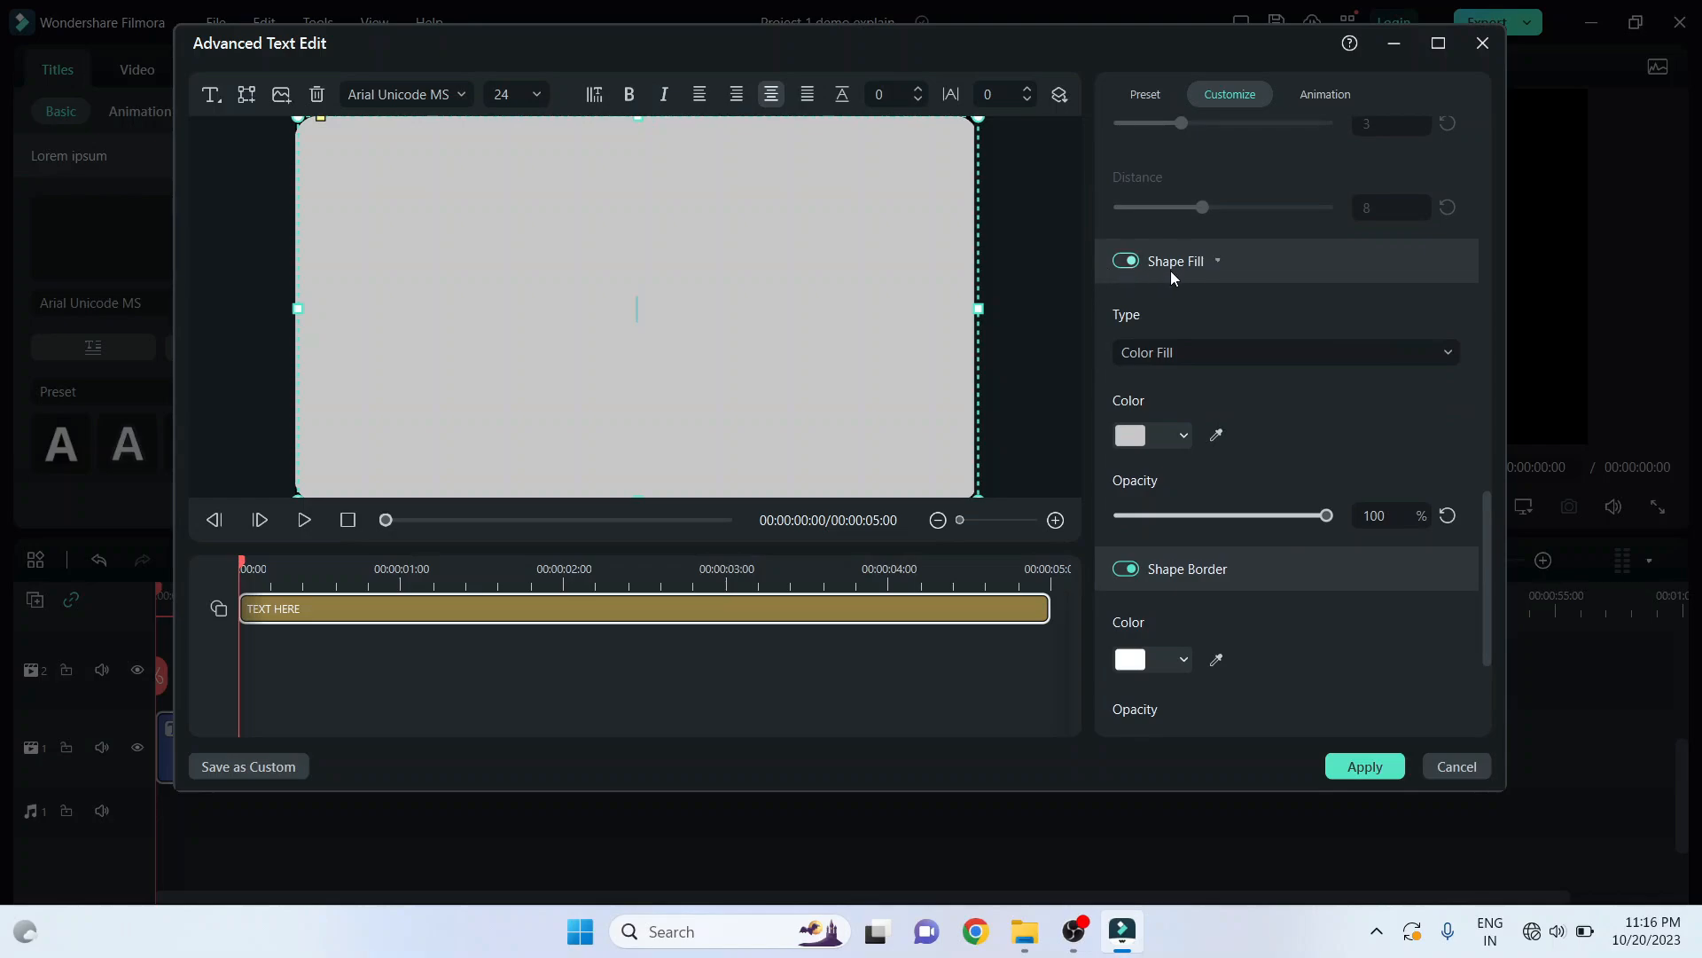
{"action": "left_click", "coordinate": [1140, 437]}
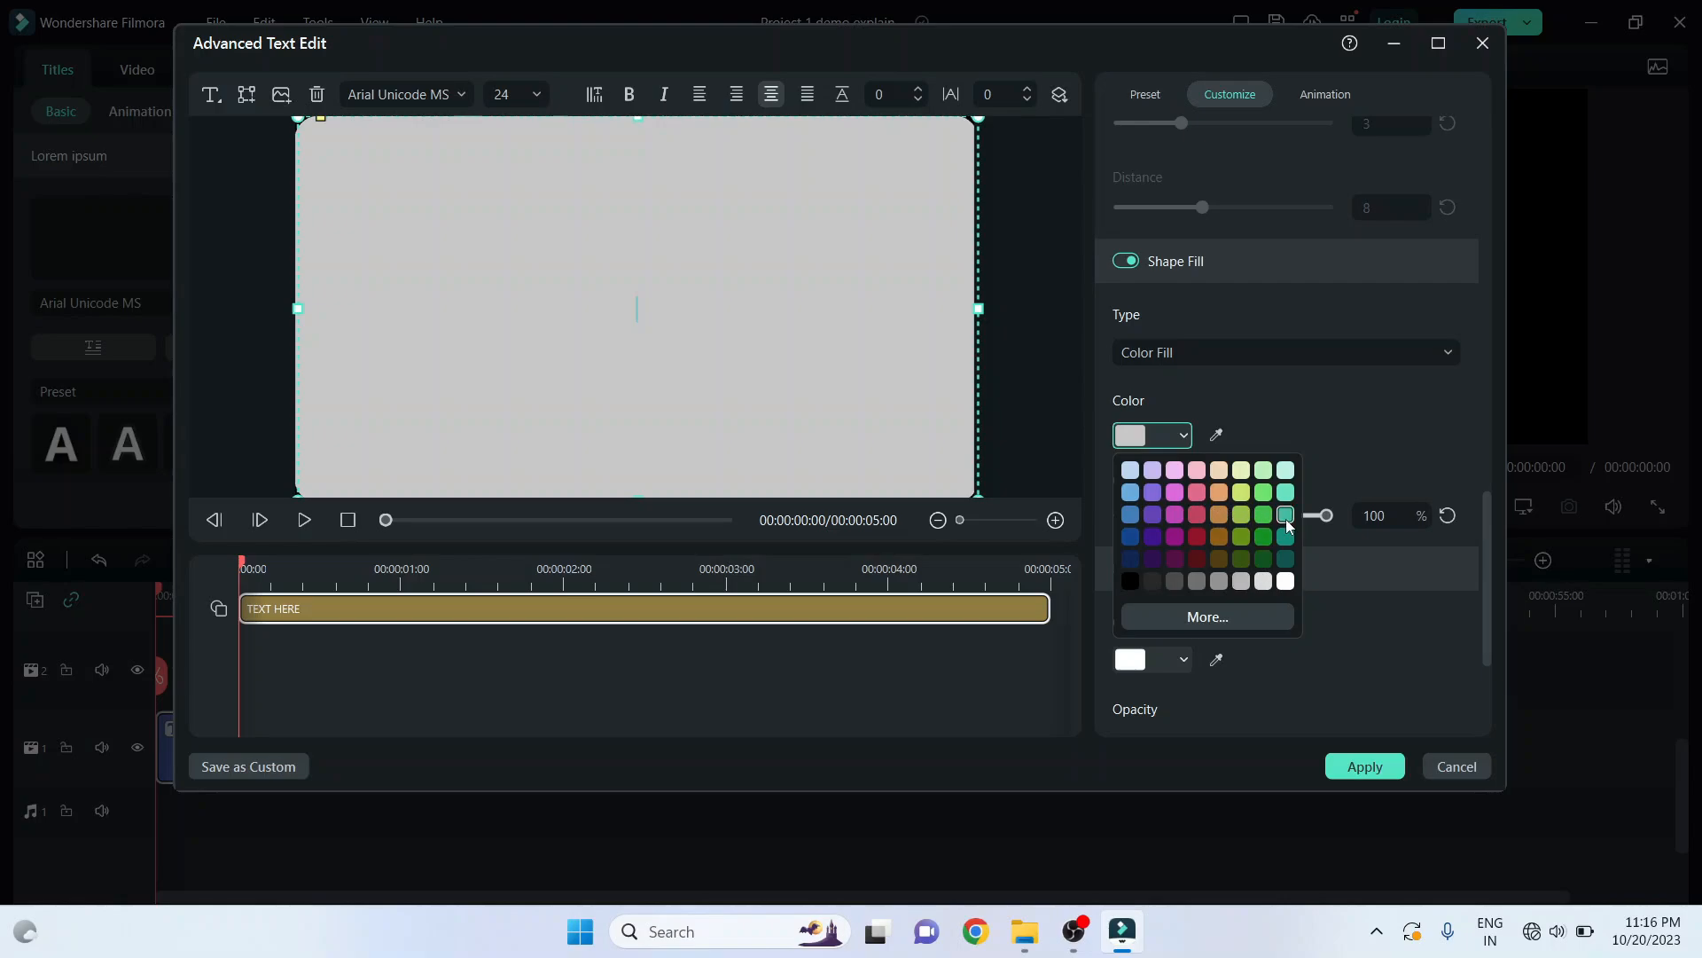
{"action": "left_click", "coordinate": [1286, 582]}
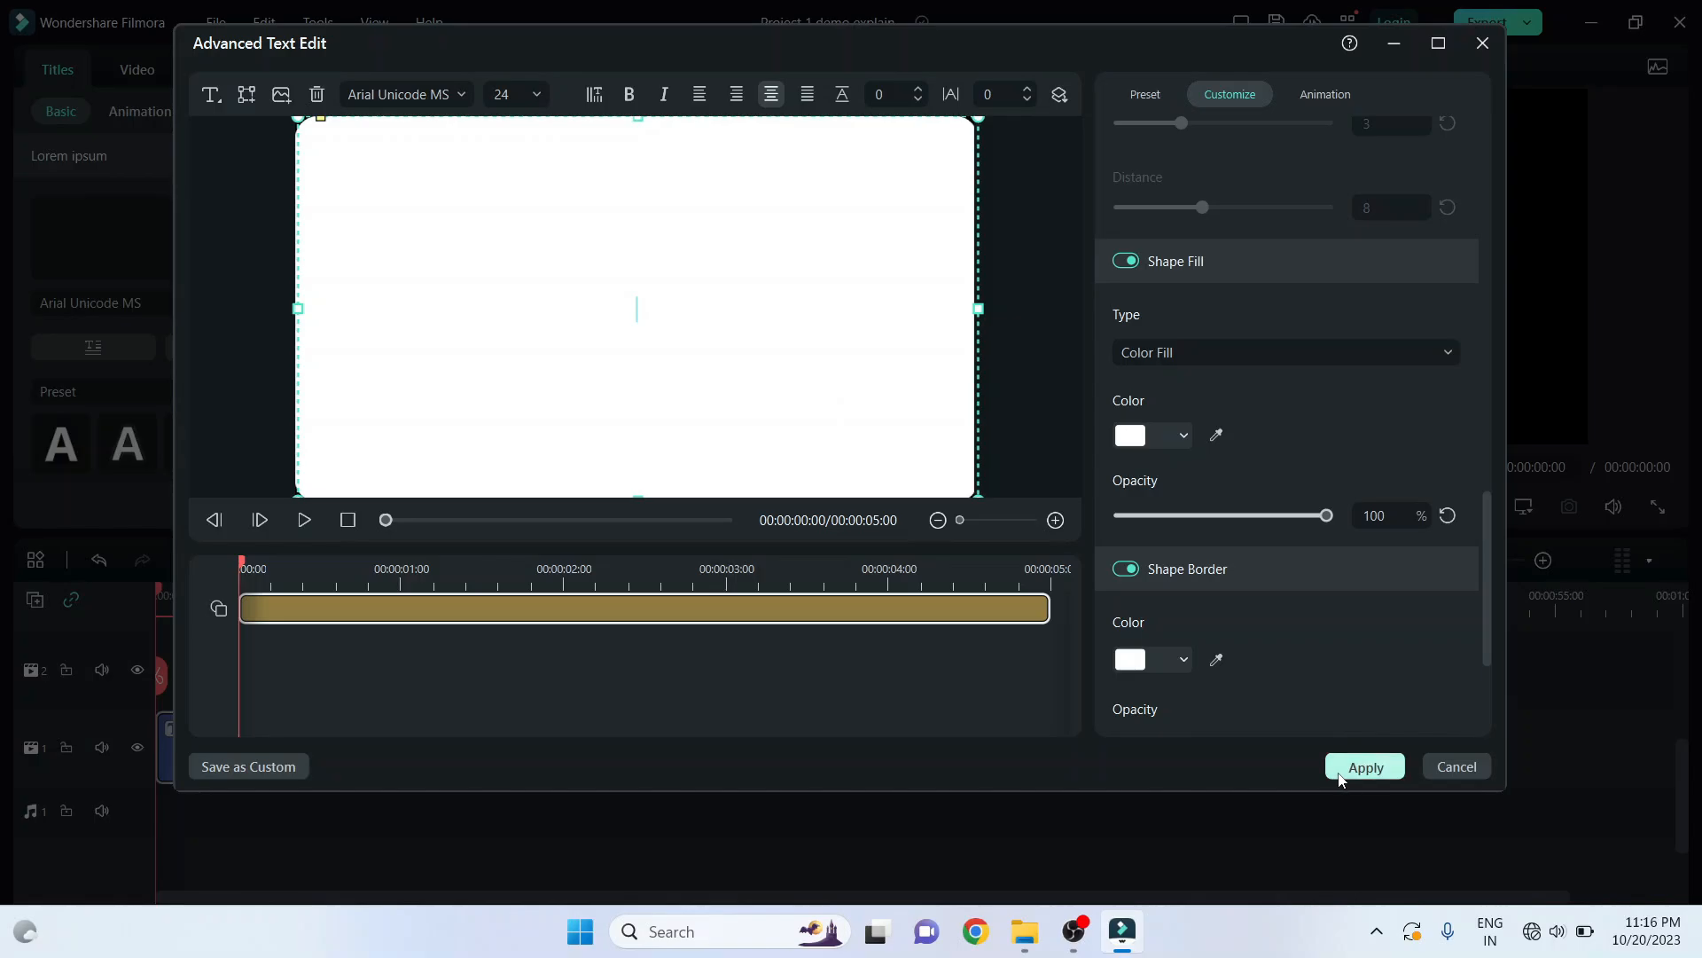
{"action": "left_click", "coordinate": [1366, 766]}
{"action": "left_click", "coordinate": [981, 713]}
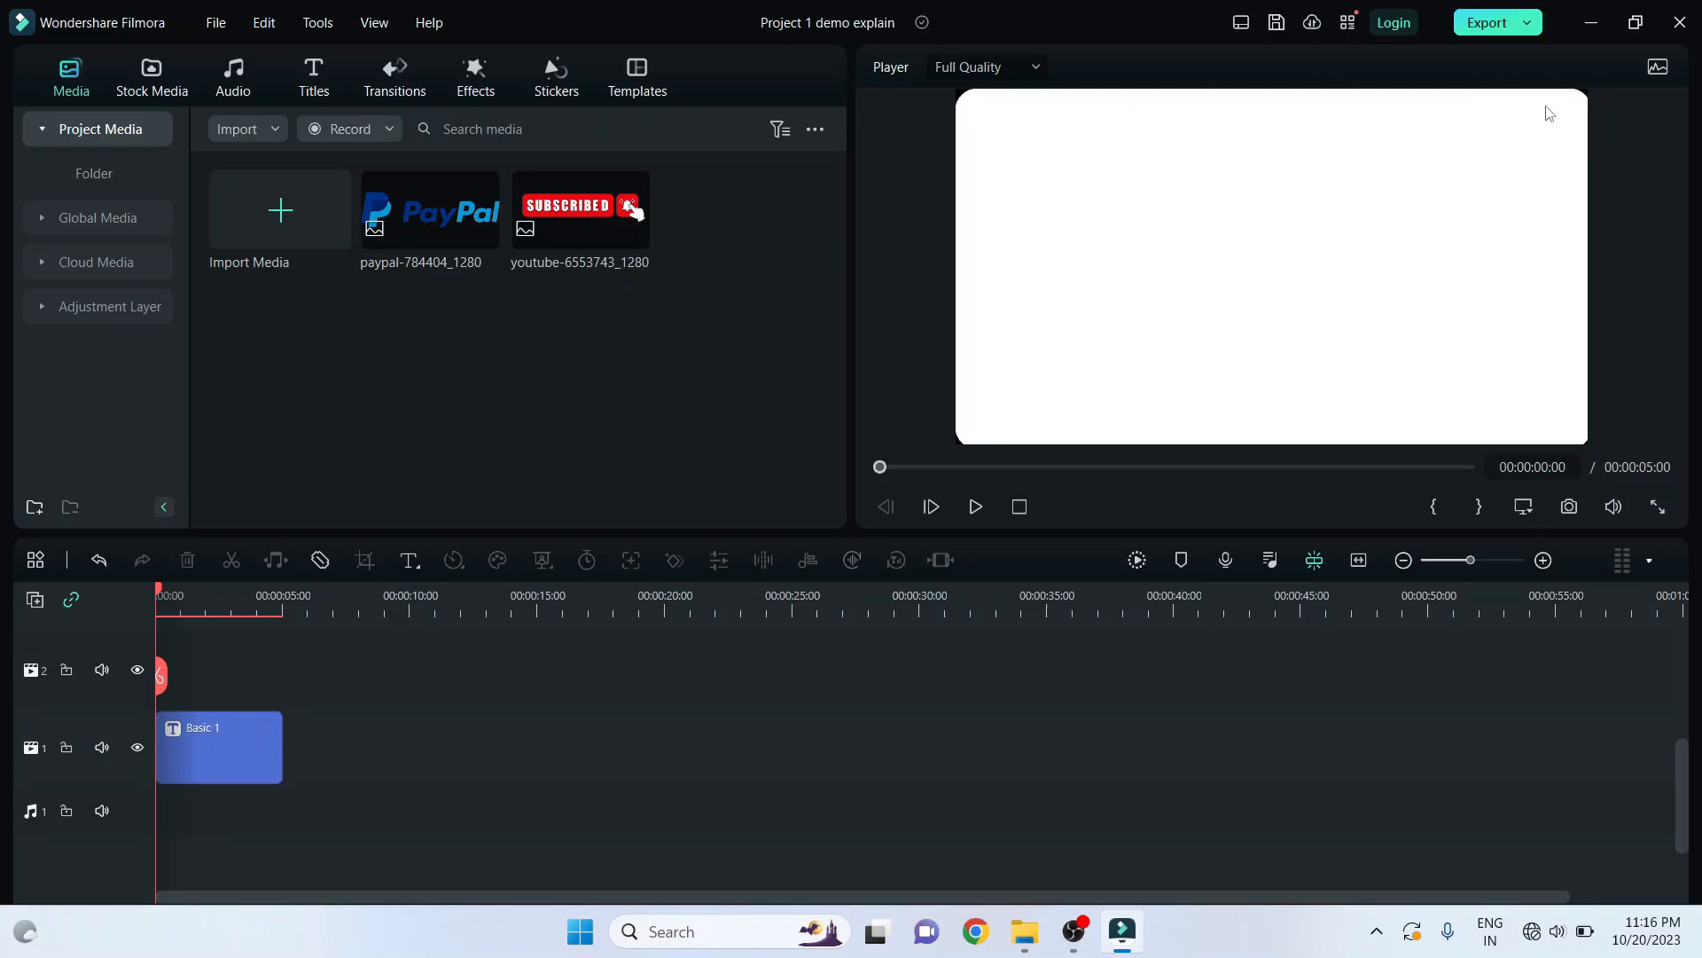
- Reduce the white rectangle's corner rounding to square corners in the preview
{"action": "left_click", "coordinate": [1042, 160]}
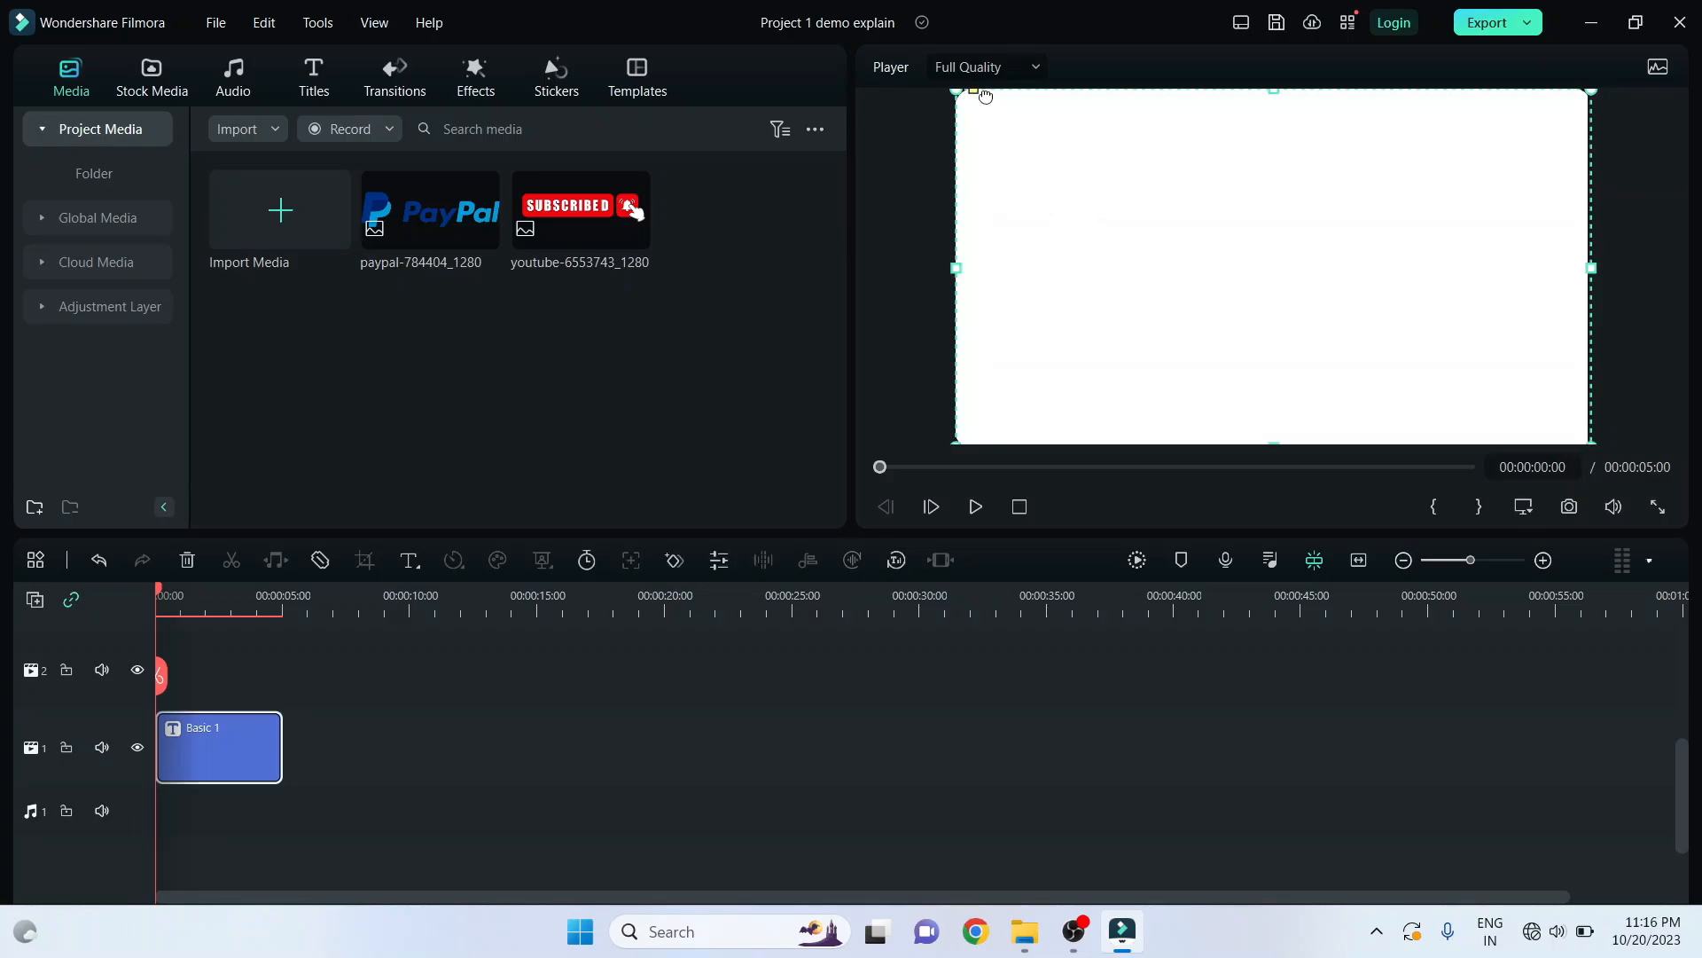
{"action": "mouse_move", "coordinate": [975, 92]}
{"action": "left_mouse_down"}
{"action": "mouse_move", "coordinate": [1064, 99]}
{"action": "mouse_move", "coordinate": [944, 99]}
{"action": "left_mouse_up"}
{"action": "left_click", "coordinate": [1089, 671]}
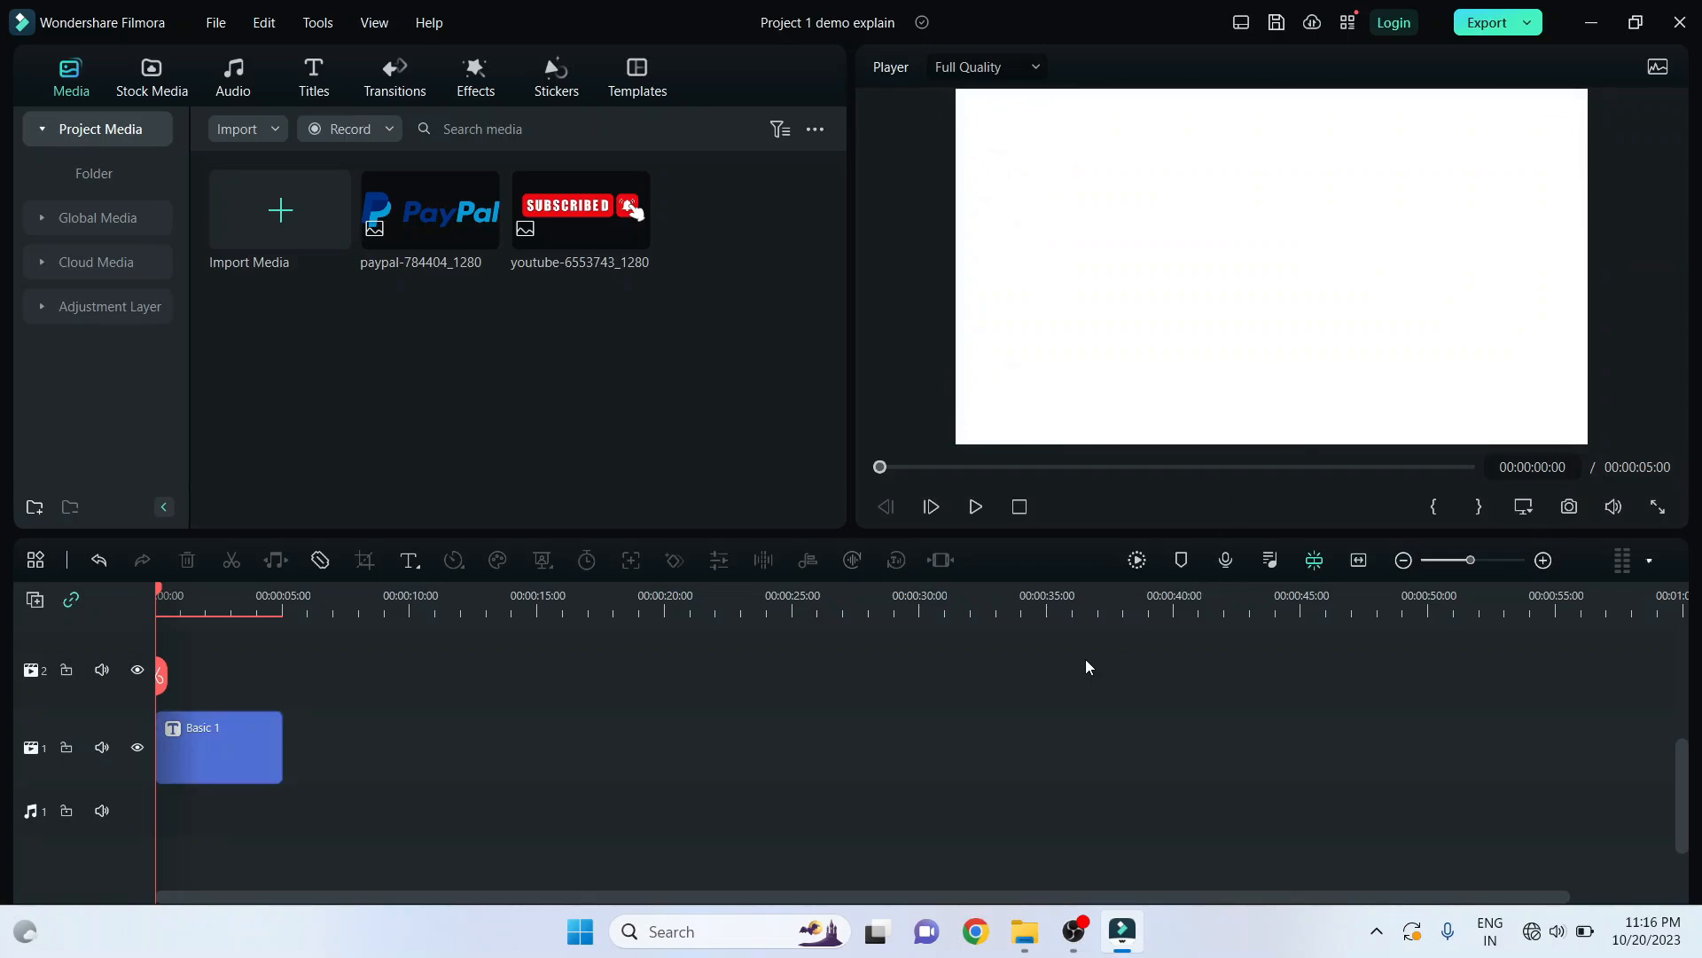
- Place the youtube-6553743_1280 image on track 2 and the paypal-784404_1280 image on track 3, both at the timeline start
{"action": "left_click_drag", "start_coordinate": [567, 213], "coordinate": [255, 663]}
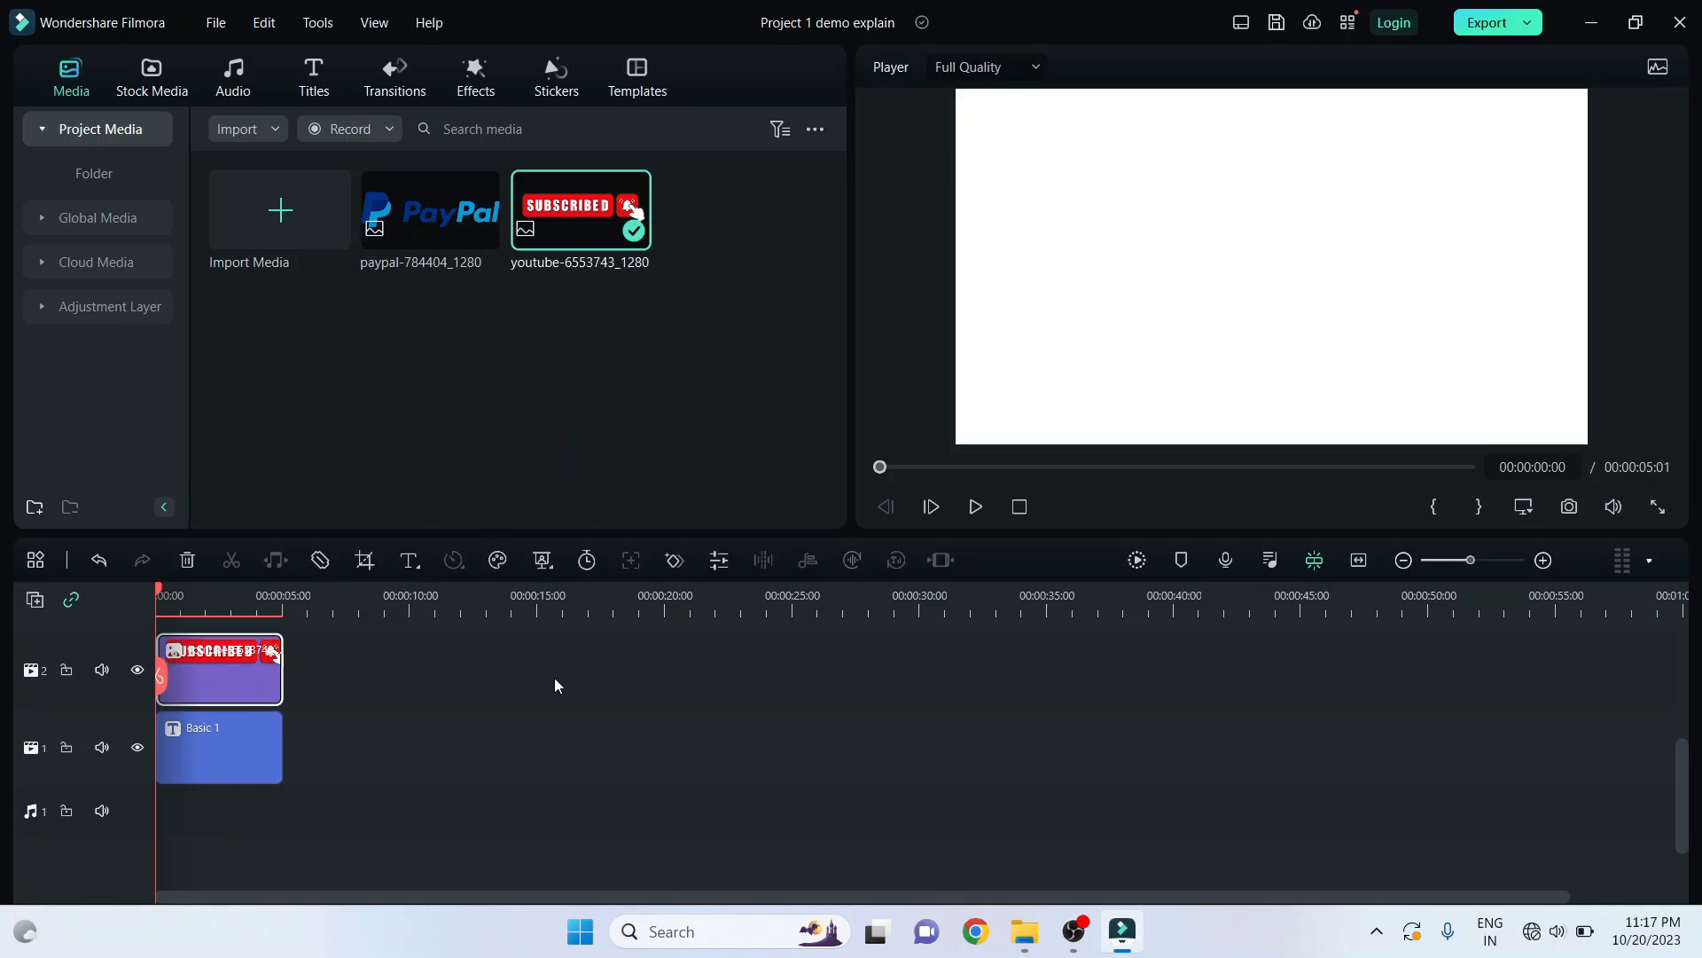
{"action": "scroll", "coordinate": [423, 821], "scroll_direction": "up", "scroll_amount": 1}
{"action": "left_click_drag", "start_coordinate": [428, 221], "coordinate": [160, 707]}
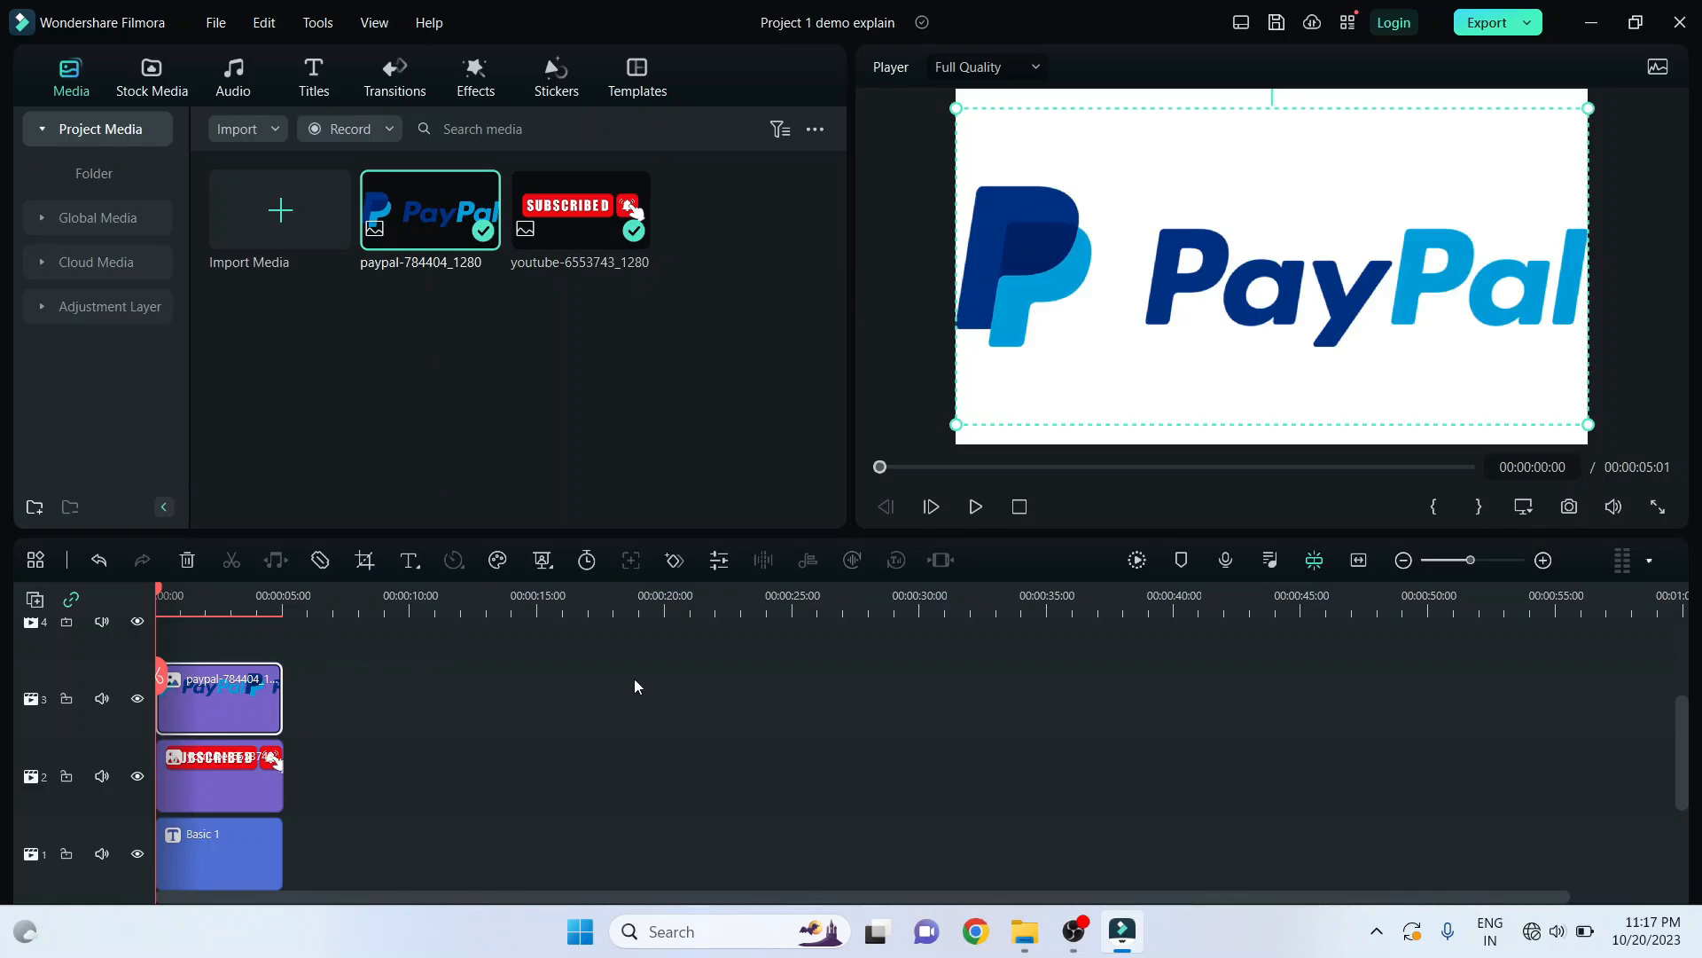
- Shrink the PayPal logo to about a quarter of the frame width and place it in the frame's upper-right corner
{"action": "double_click", "coordinate": [220, 705]}
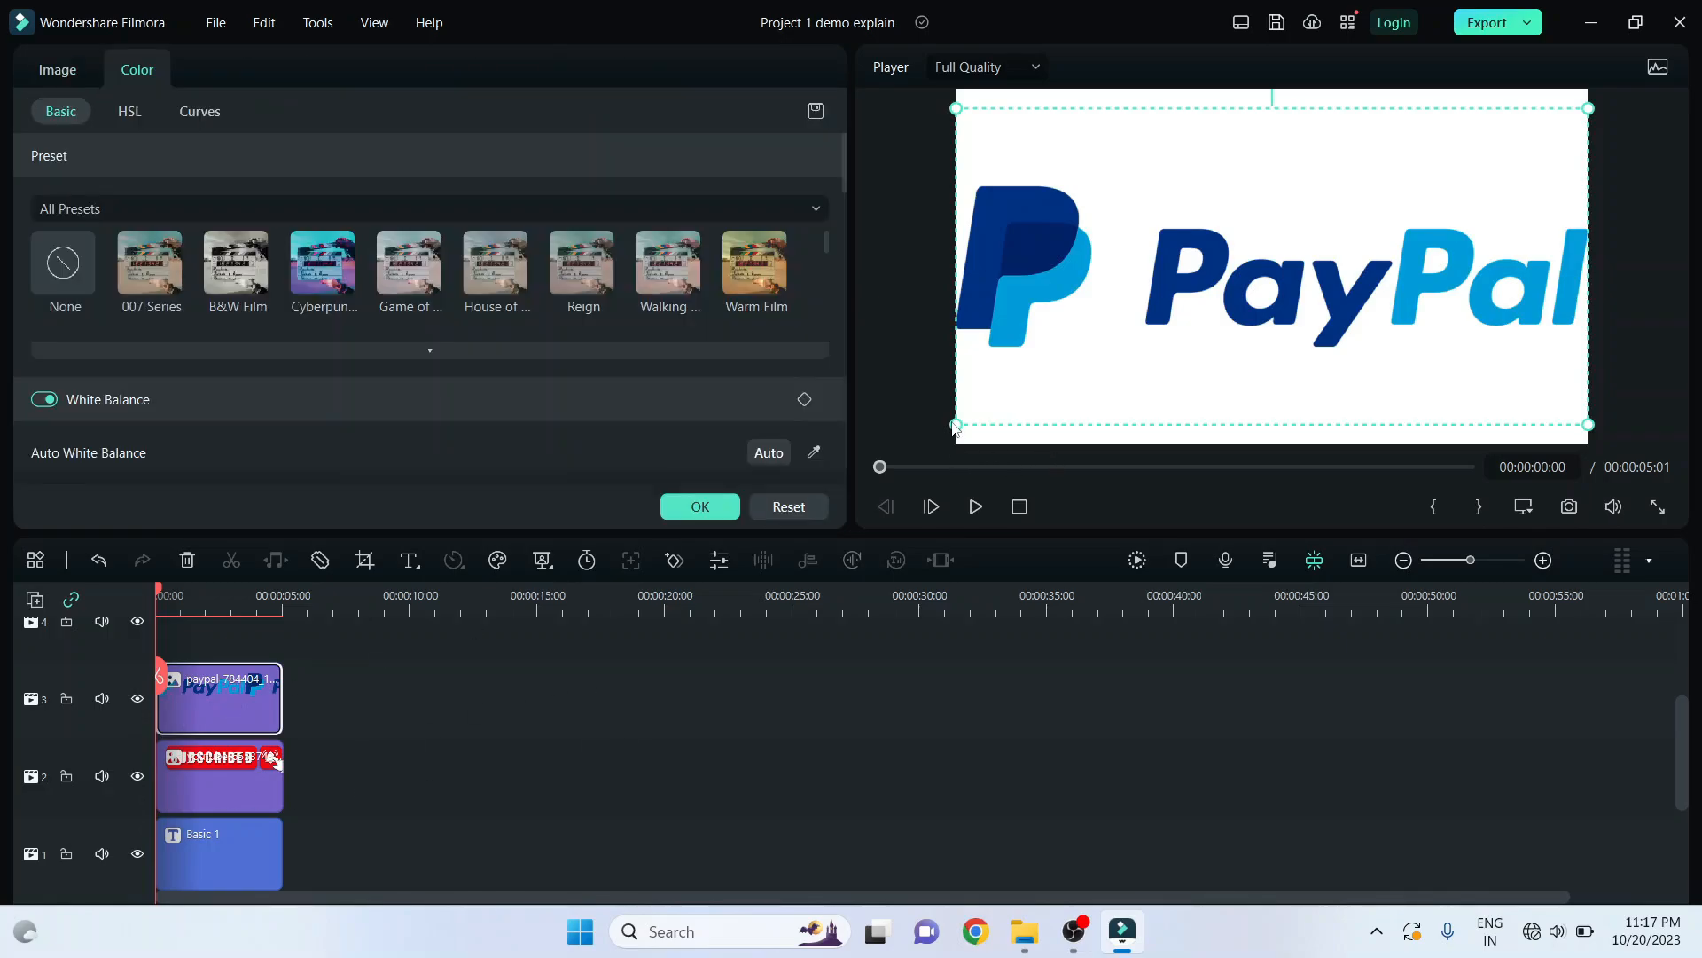
{"action": "left_click_drag", "start_coordinate": [955, 425], "coordinate": [1466, 150]}
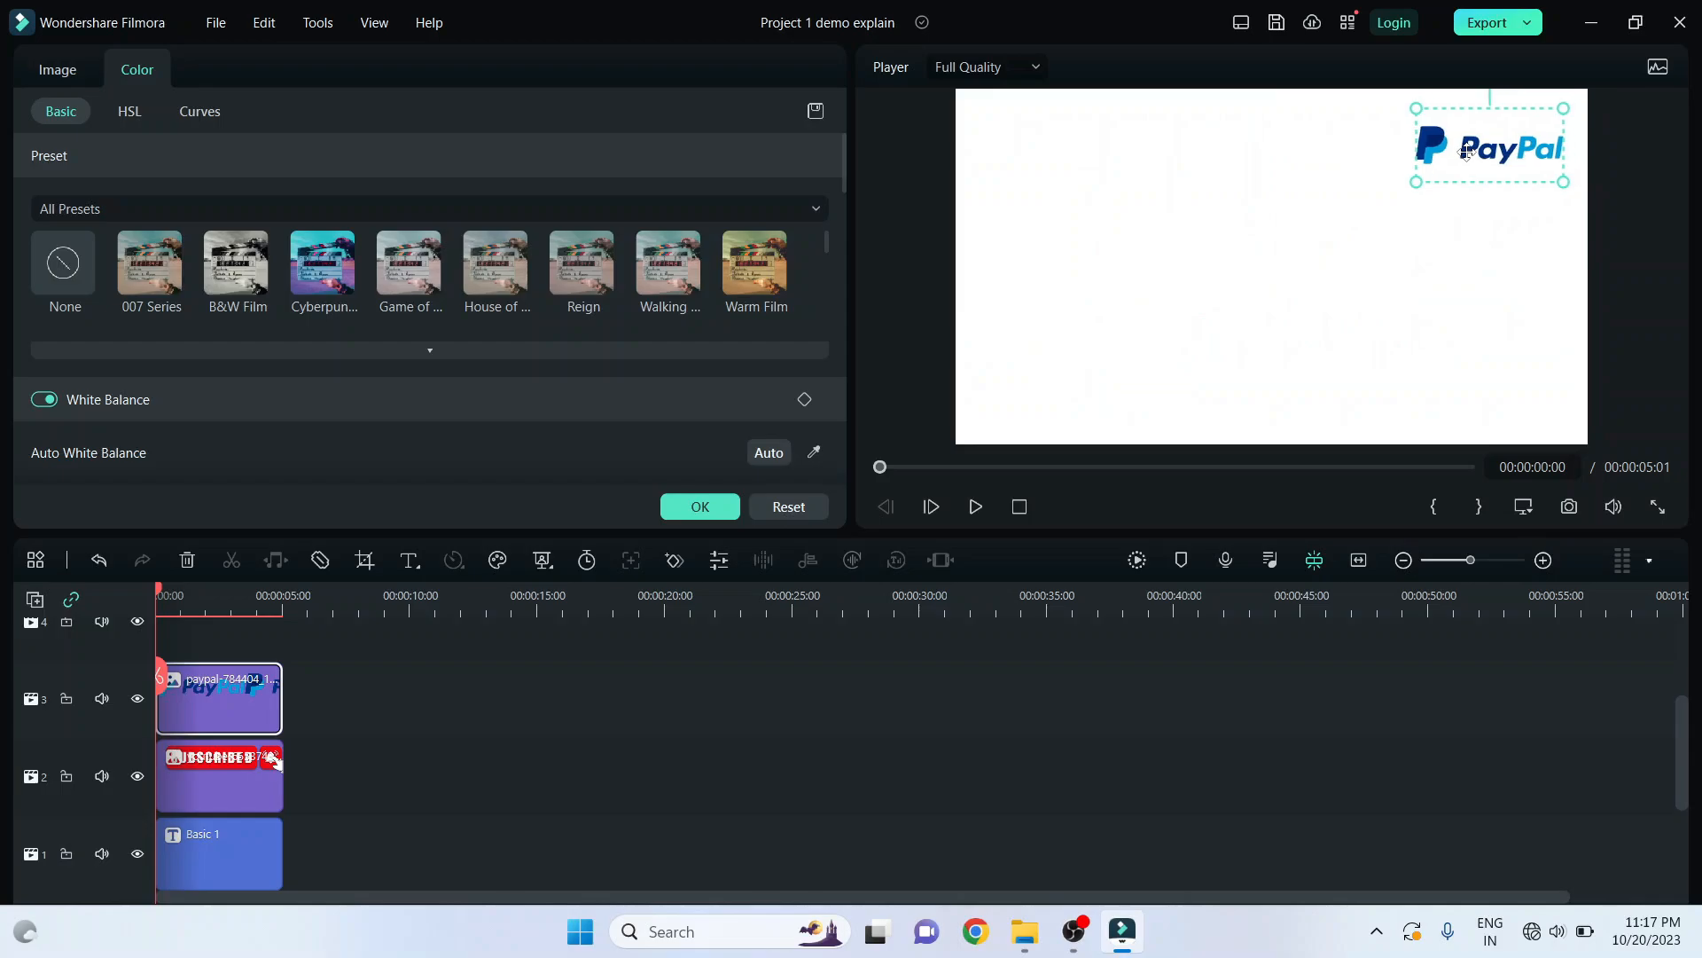
{"action": "left_click", "coordinate": [538, 726]}
- Scale the Subscribed image down to about 30% and place it in the frame's lower-right corner
{"action": "left_click", "coordinate": [227, 773]}
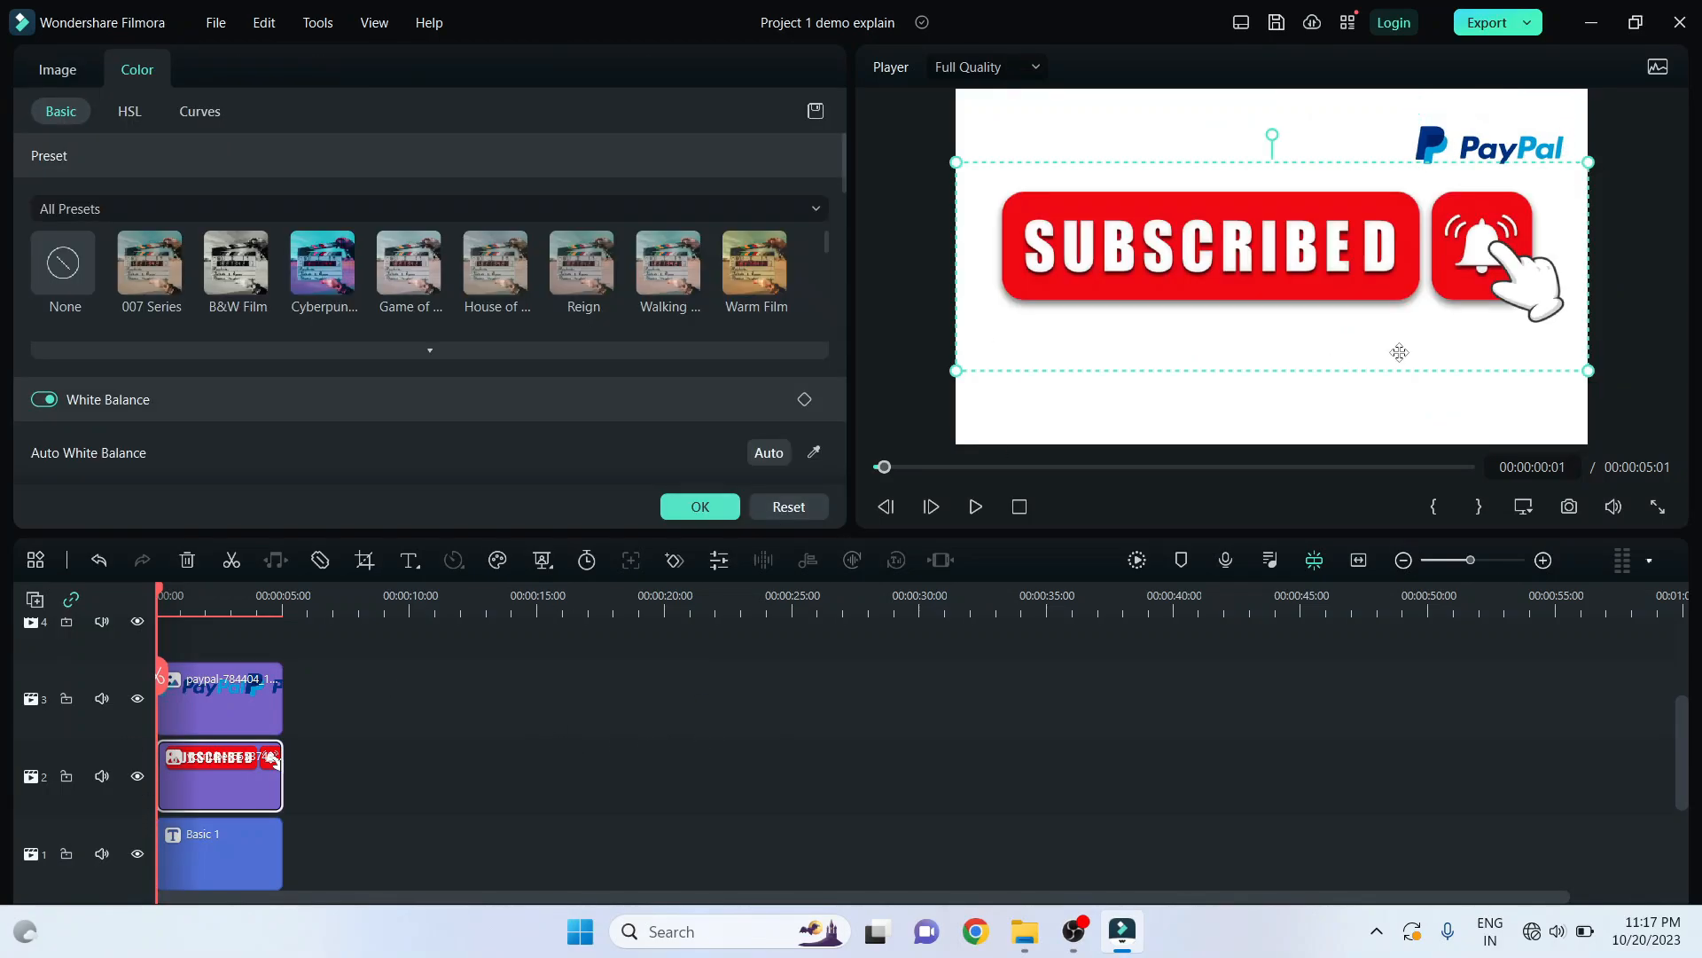
{"action": "left_click", "coordinate": [1594, 373]}
{"action": "left_click", "coordinate": [1465, 316]}
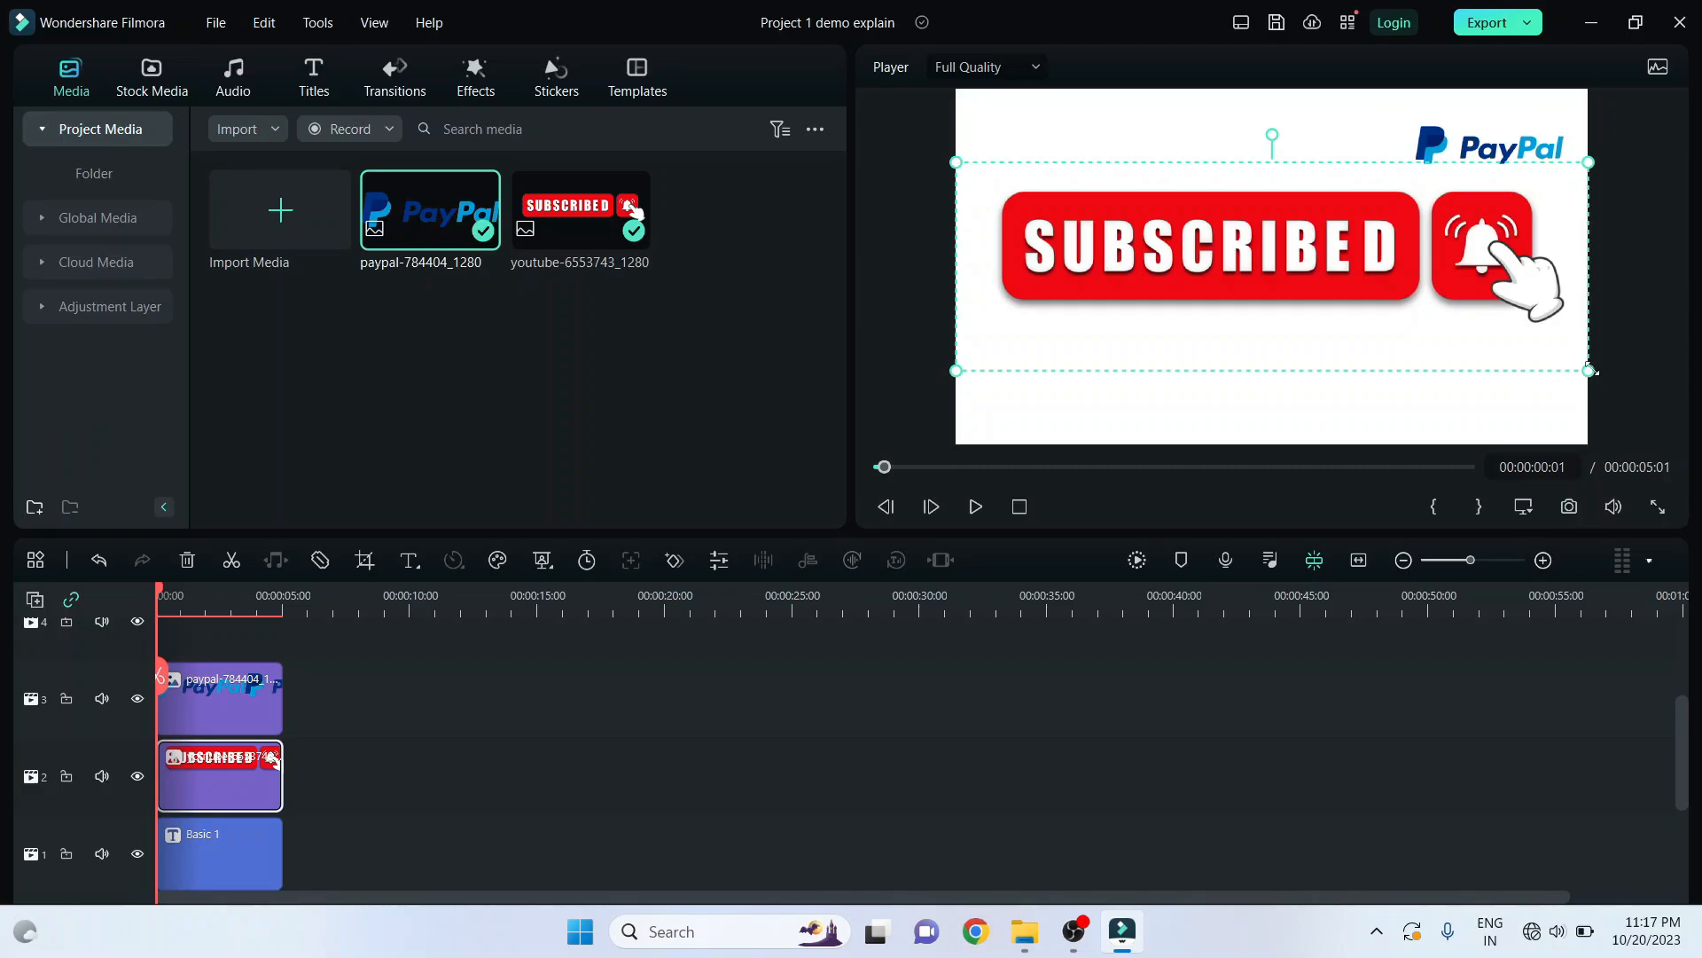
{"action": "left_click_drag", "start_coordinate": [1594, 373], "coordinate": [1498, 403]}
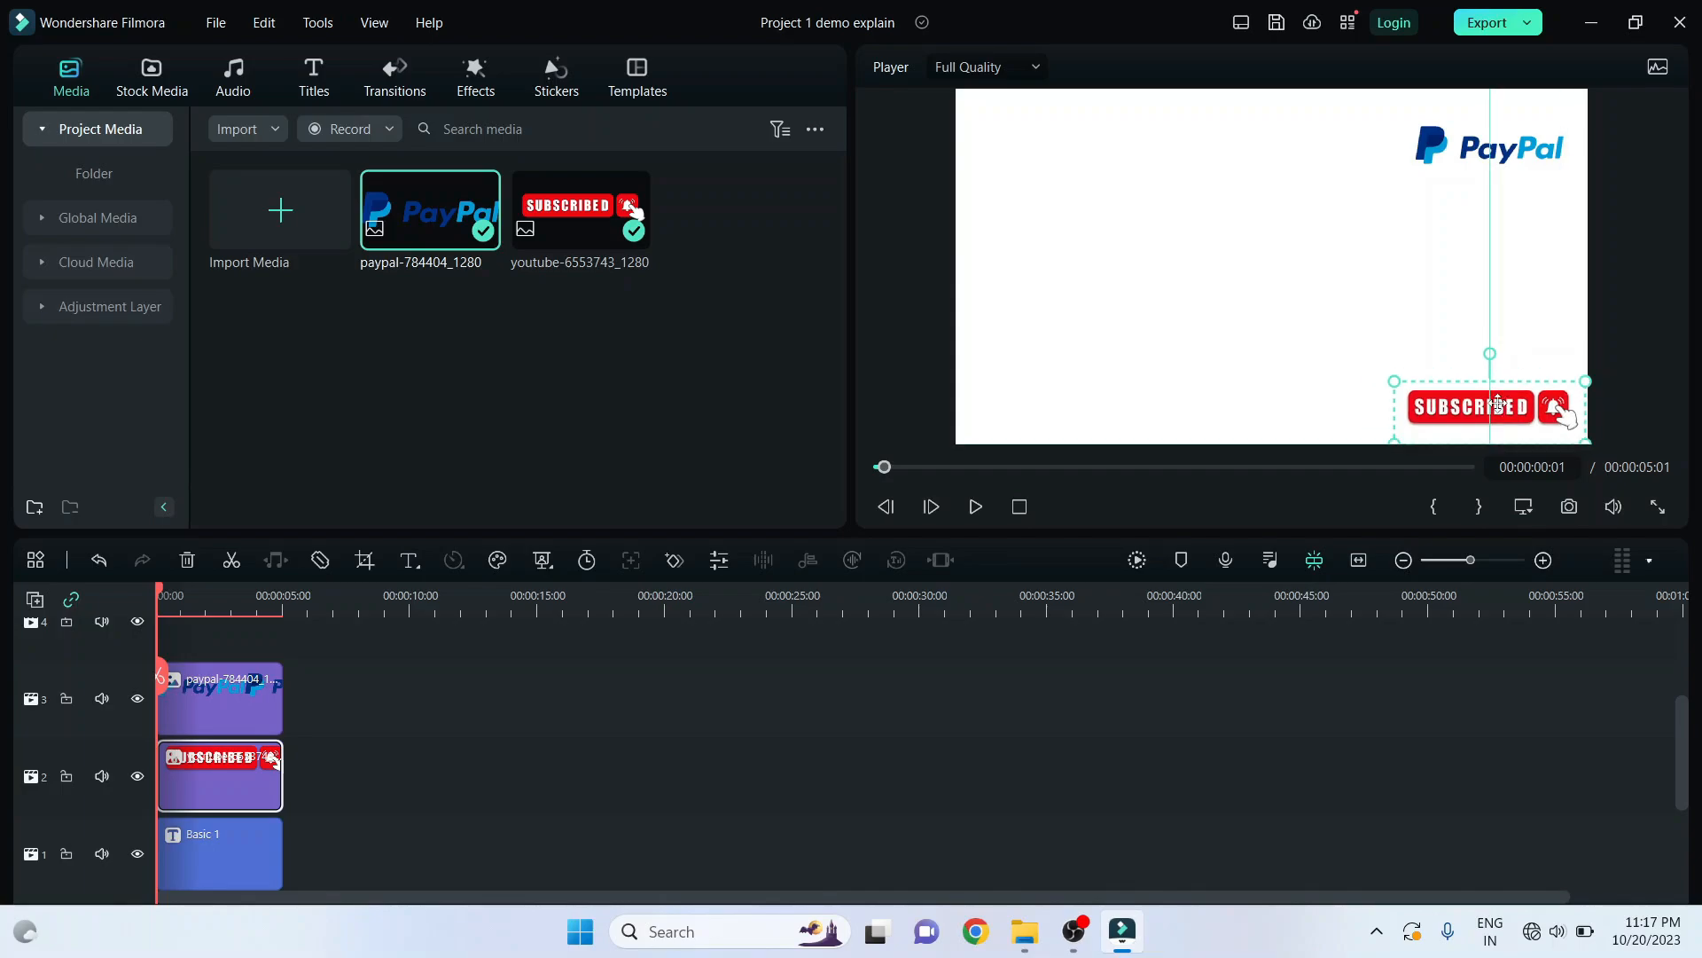
{"action": "left_click", "coordinate": [395, 748]}
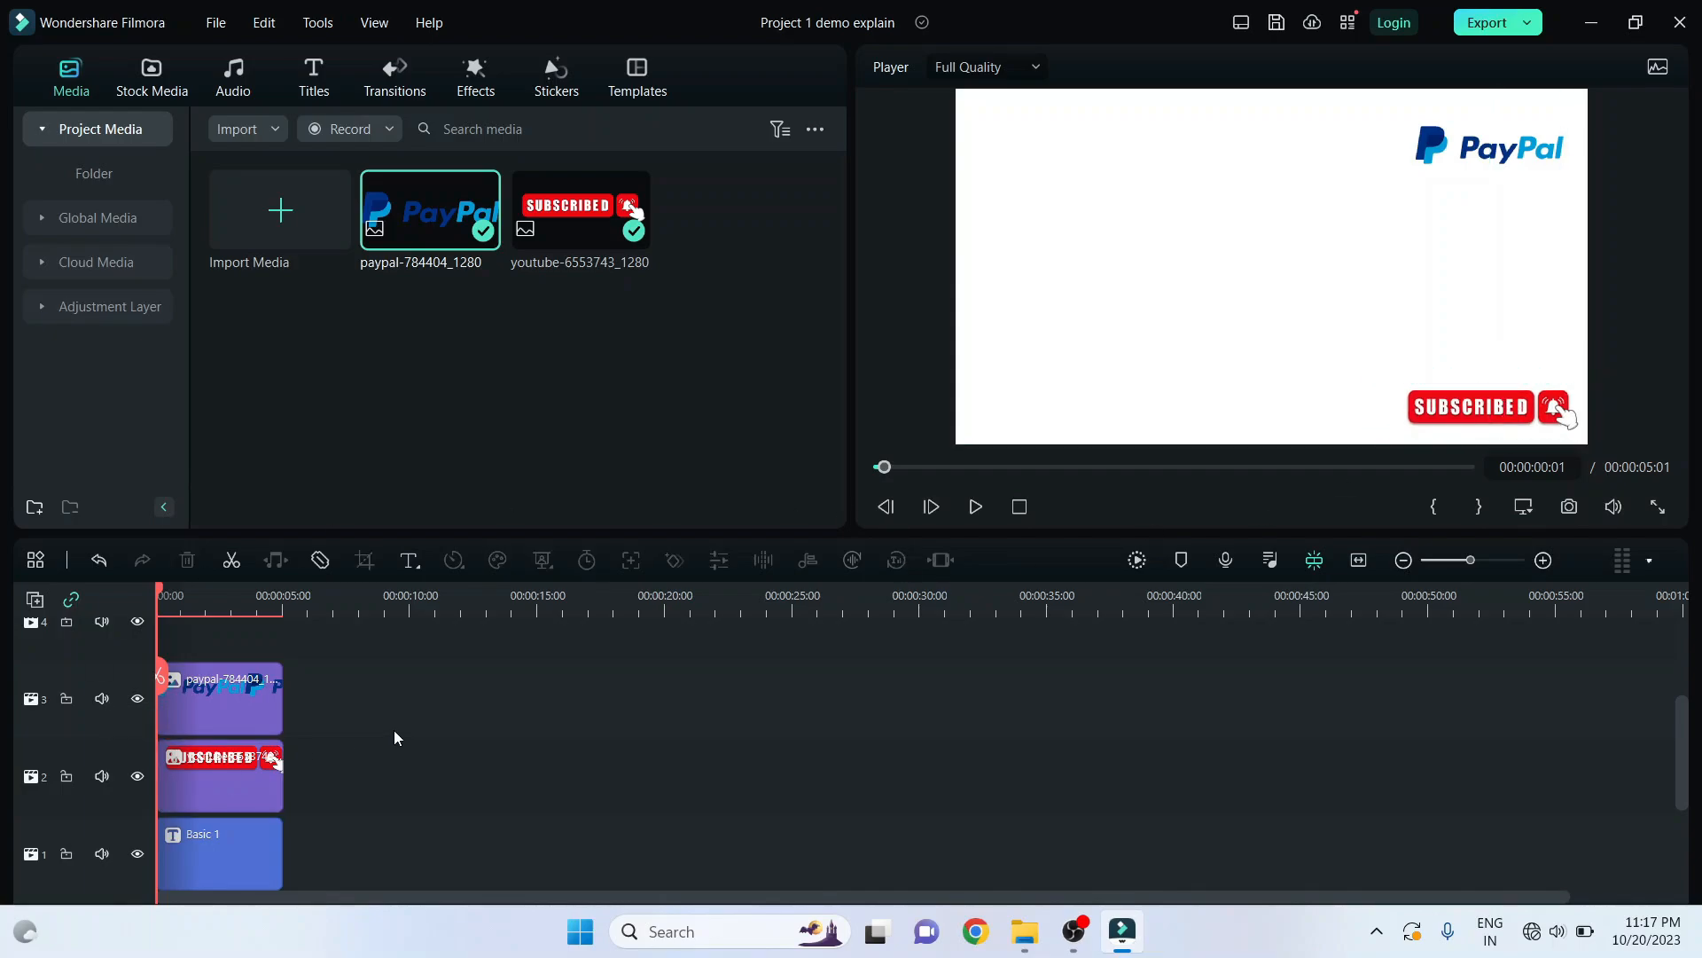
{"action": "key", "text": "Left"}
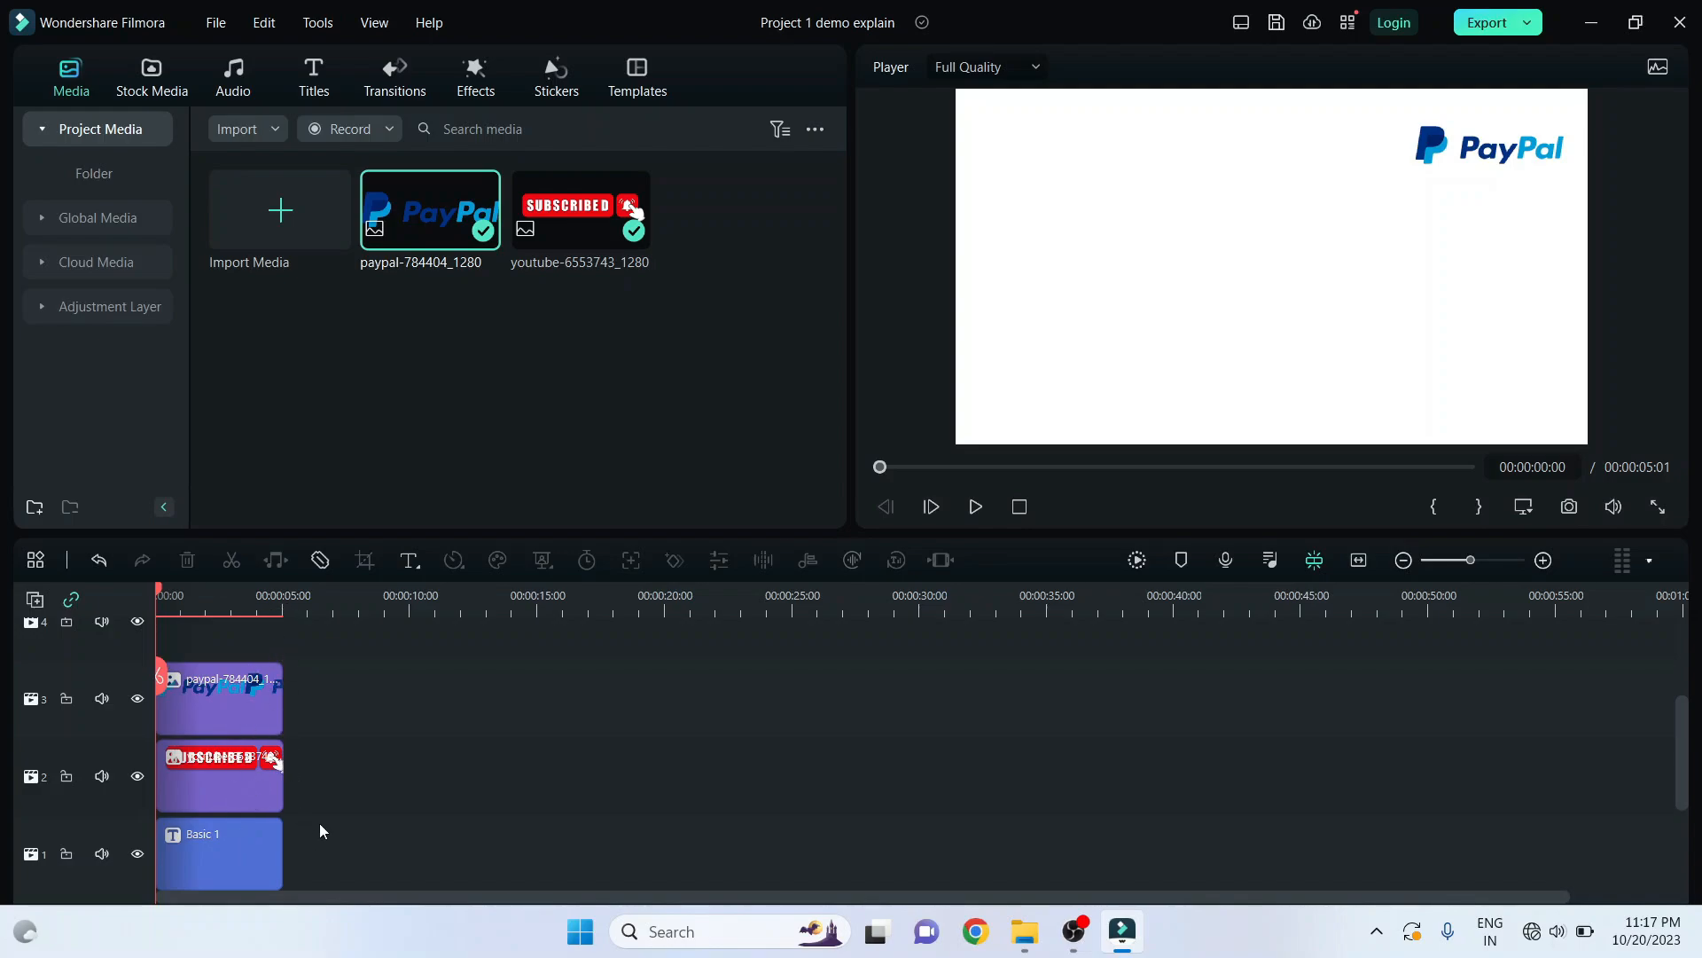
- Select all three clips and extend them together to about 35 seconds
{"action": "scroll", "coordinate": [337, 809], "scroll_direction": "down", "scroll_amount": 1}
{"action": "left_click_drag", "start_coordinate": [363, 759], "coordinate": [210, 624]}
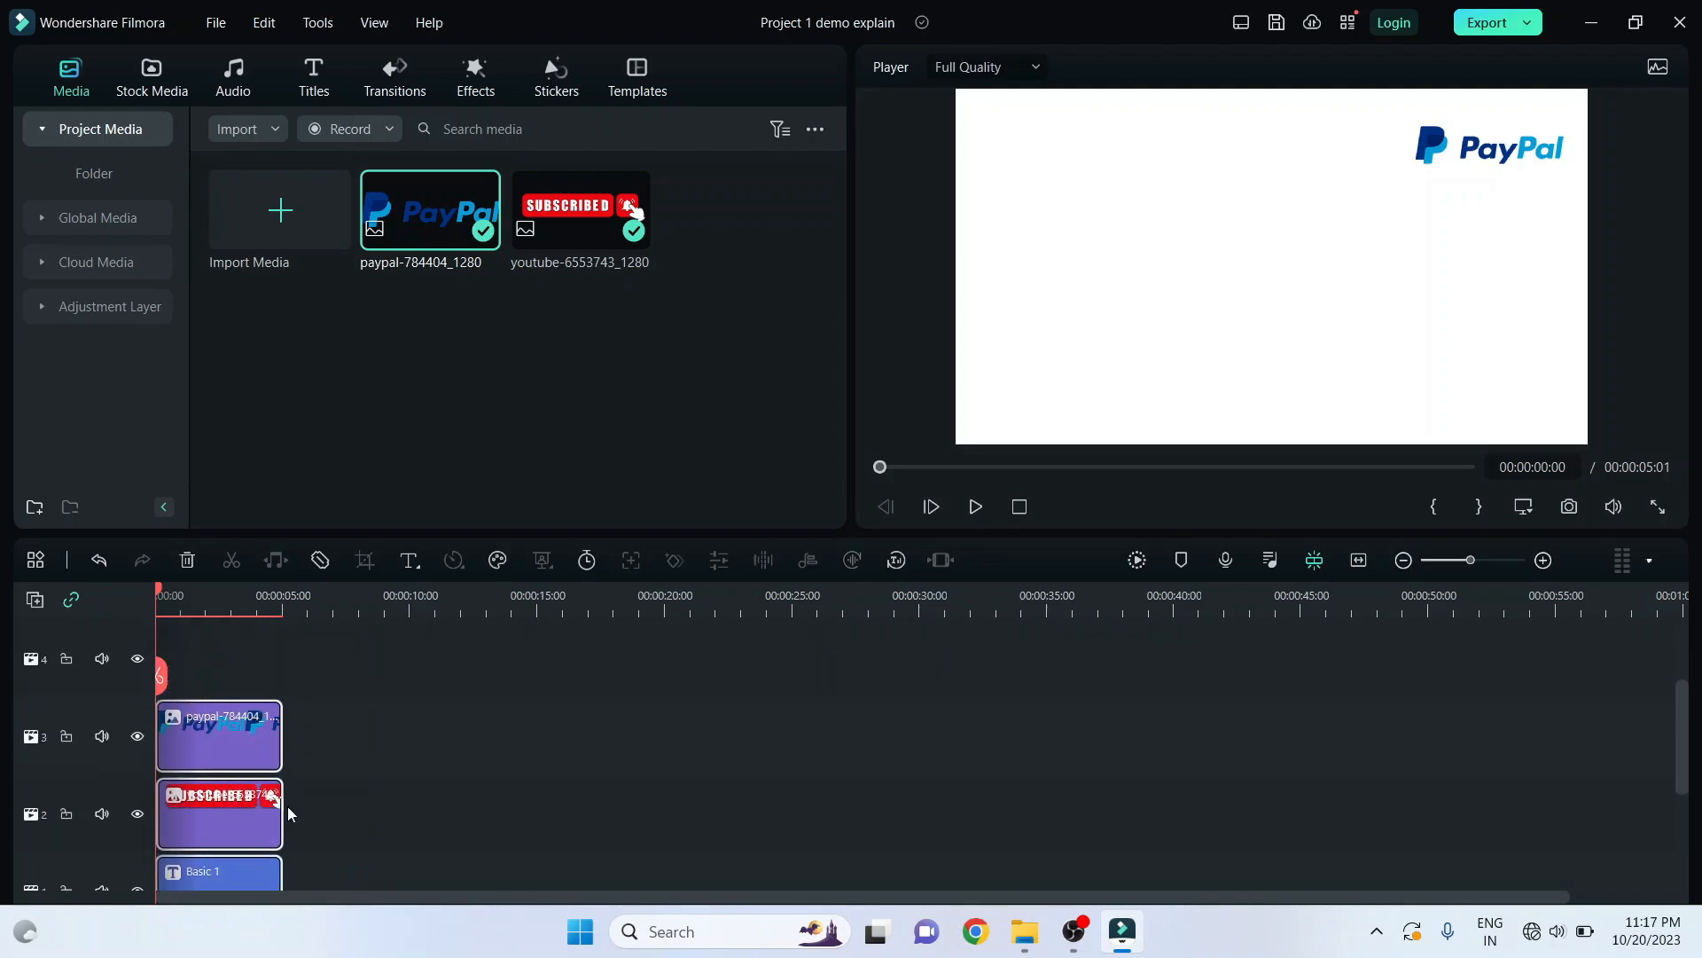
{"action": "left_click_drag", "start_coordinate": [278, 744], "coordinate": [1050, 801]}
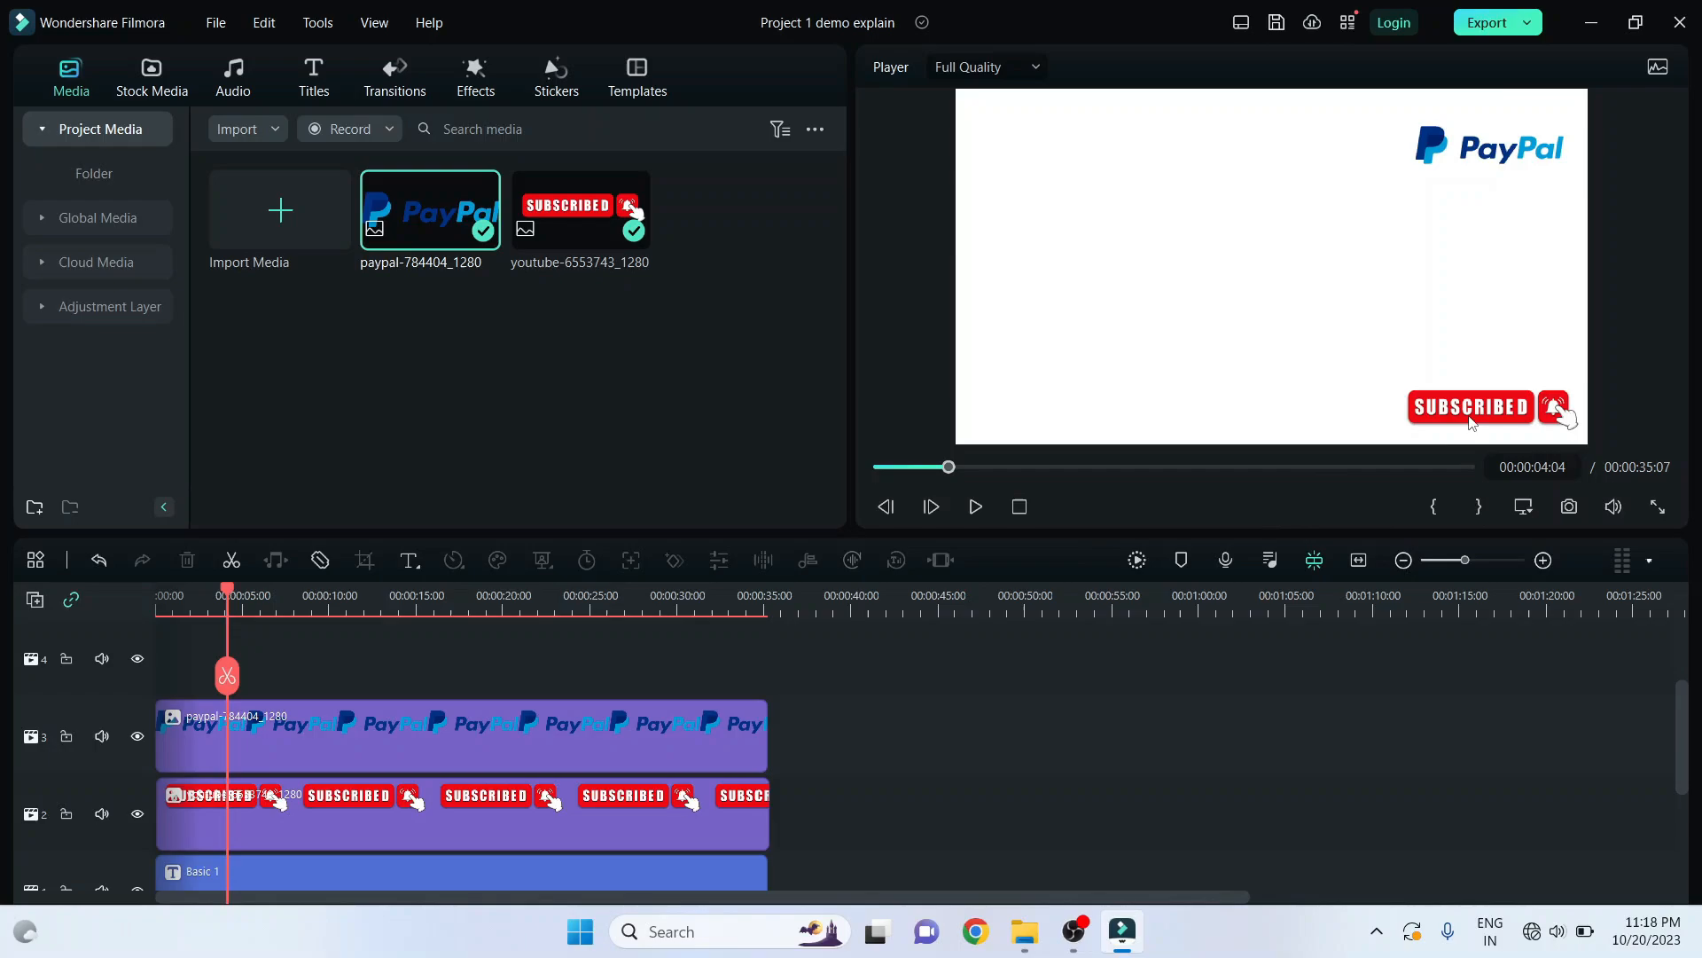
- Add a Transform keyframe to the Subscribed image at 00:00:04:04
{"action": "left_click", "coordinate": [1469, 420]}
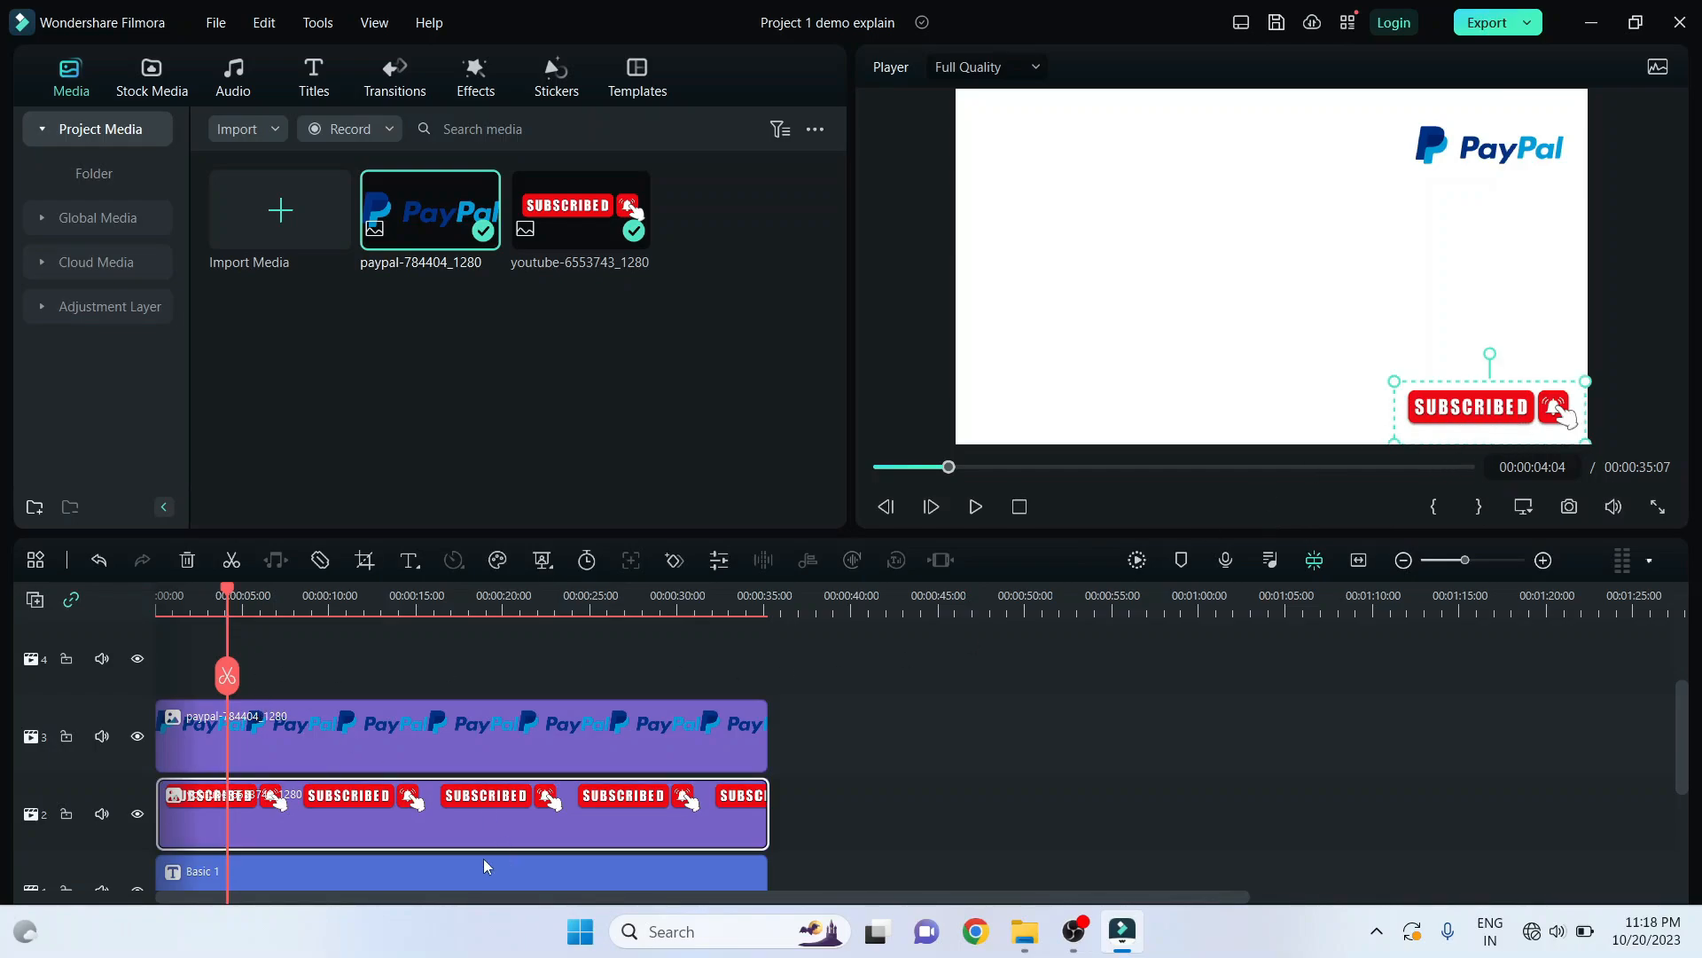
{"action": "double_click", "coordinate": [411, 832]}
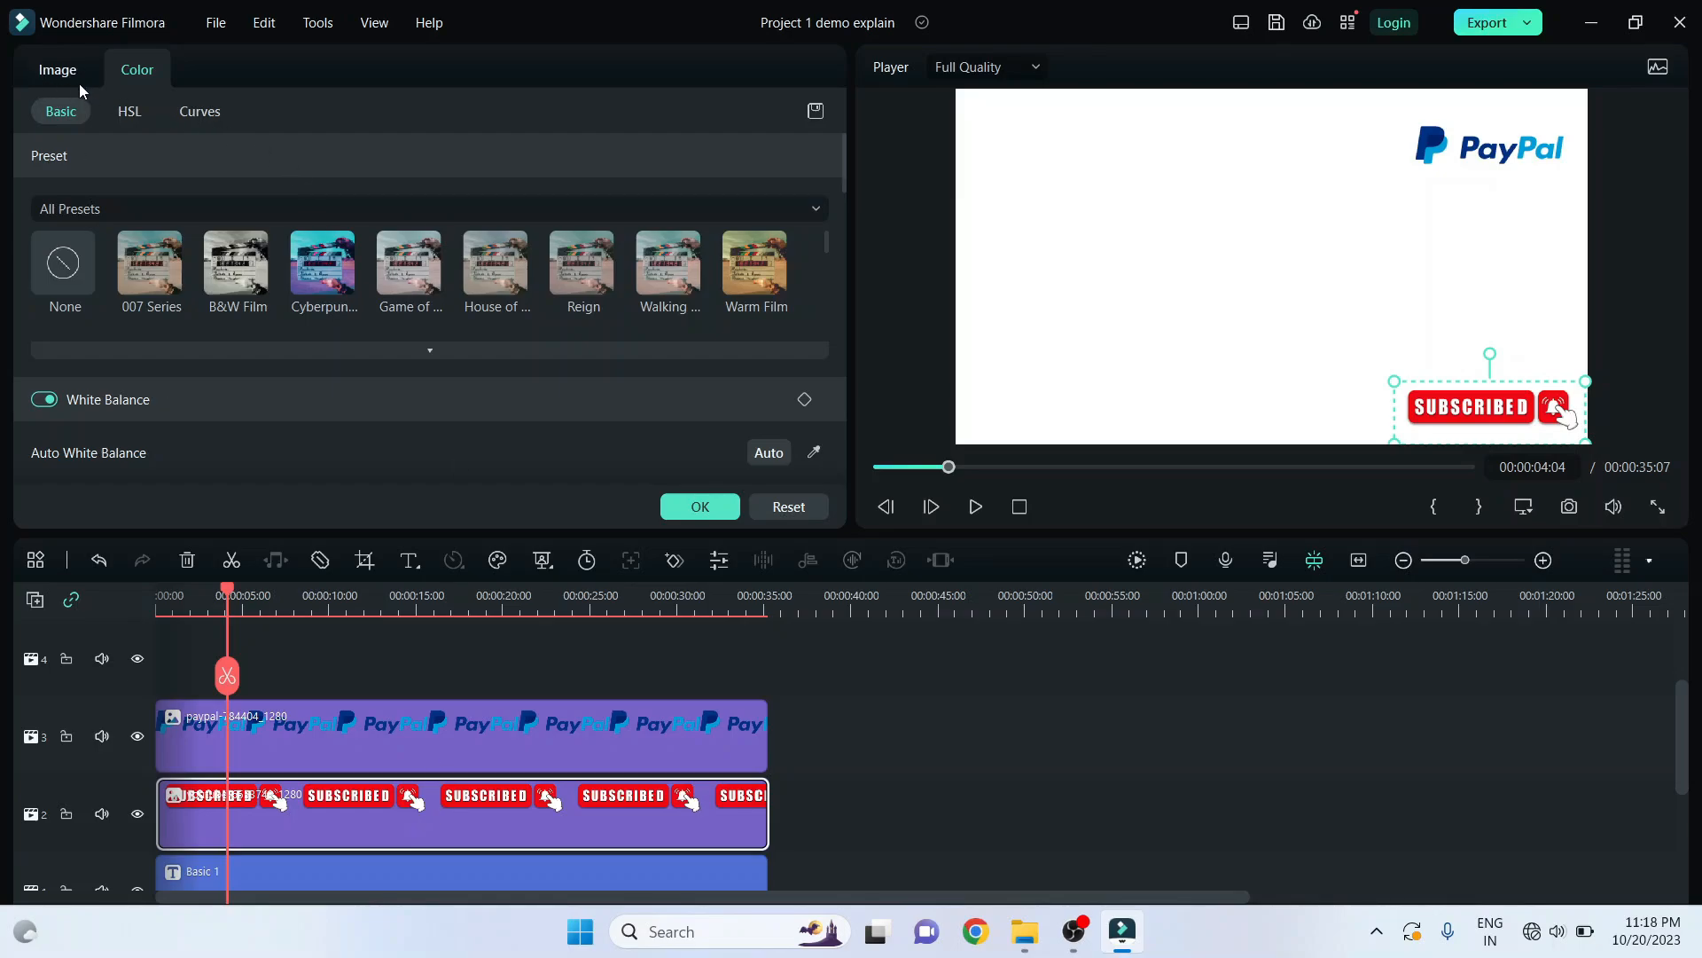
{"action": "left_click", "coordinate": [55, 74]}
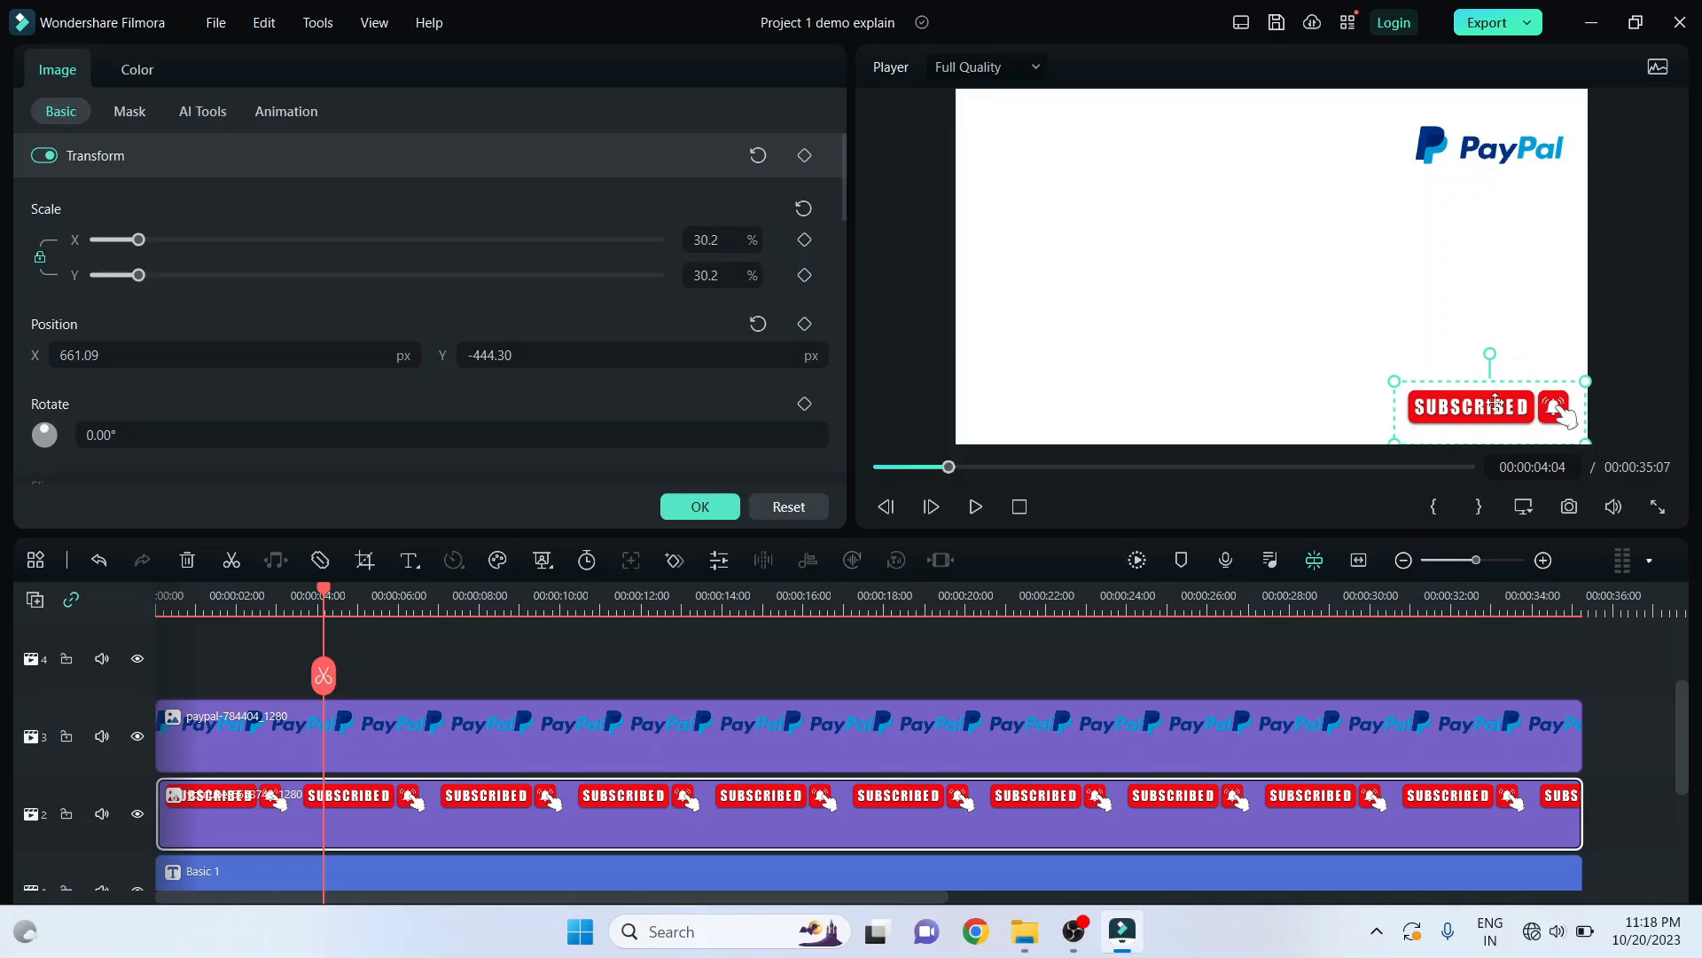
{"action": "left_click", "coordinate": [805, 157]}
- At 00:00:06:00, enlarge the Subscribed image to about 38.7% scale and keep it in the frame's lower-right corner
{"action": "left_click", "coordinate": [397, 603]}
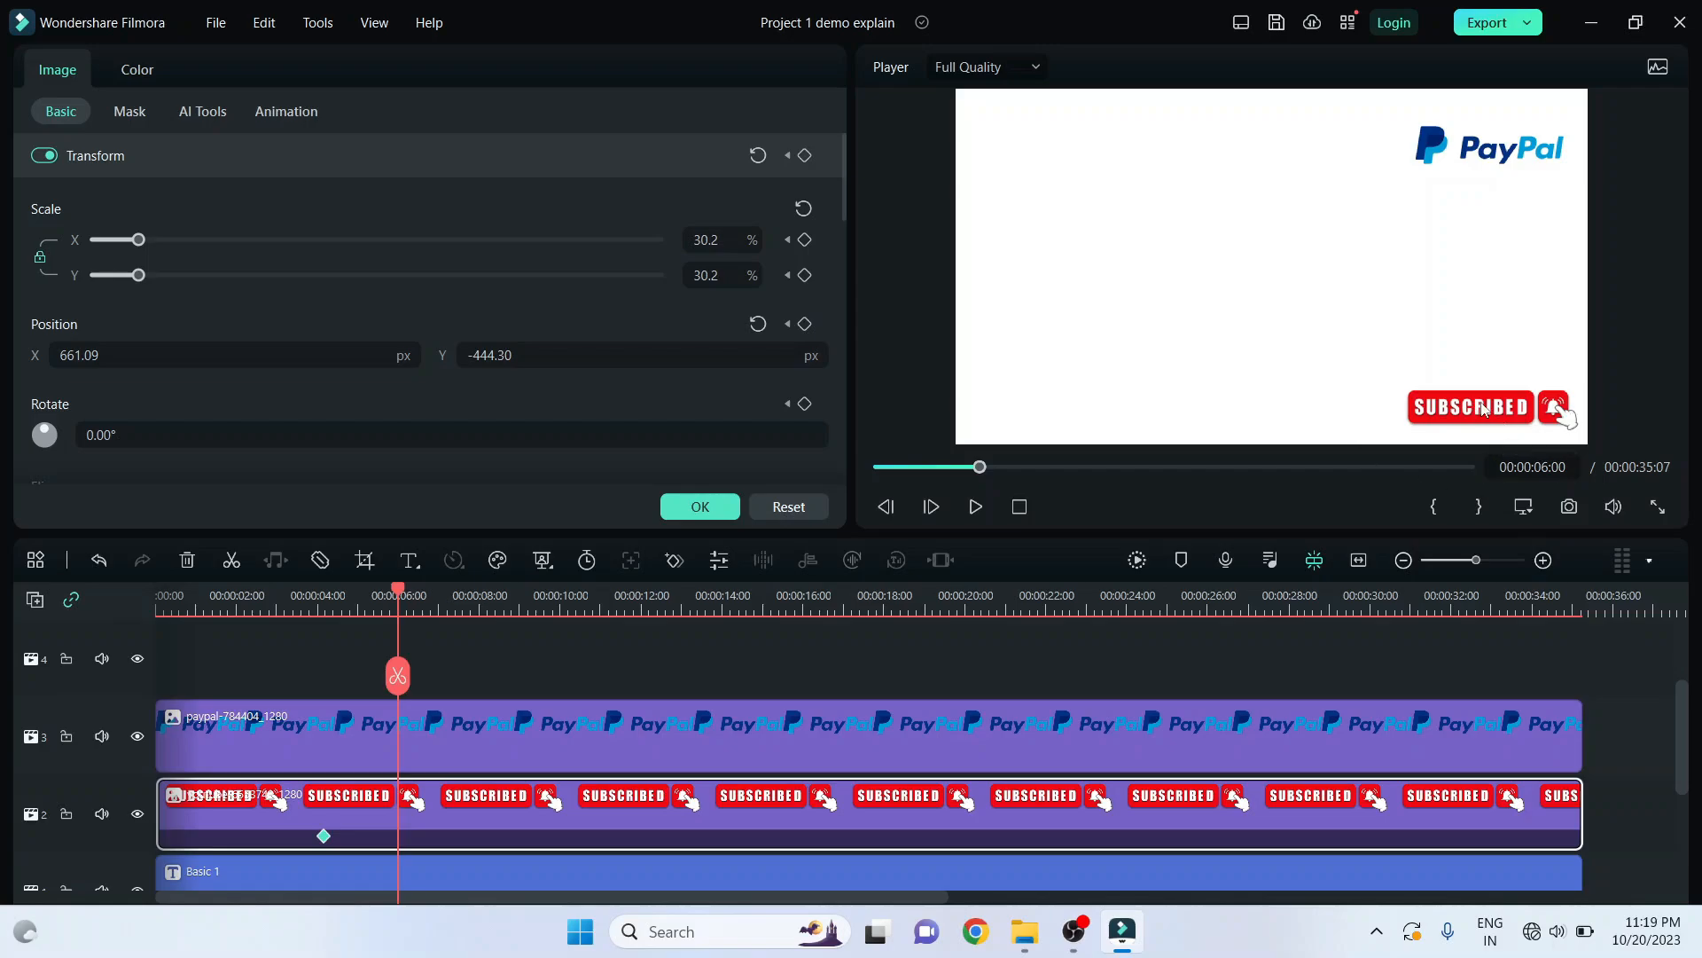
{"action": "left_click", "coordinate": [1459, 409]}
{"action": "left_click_drag", "start_coordinate": [1459, 410], "coordinate": [1365, 362]}
{"action": "left_click_drag", "start_coordinate": [1475, 391], "coordinate": [1493, 424]}
- Play back the Subscribed image's scaling animation from just before its first keyframe
{"action": "left_click_drag", "start_coordinate": [395, 598], "coordinate": [293, 610]}
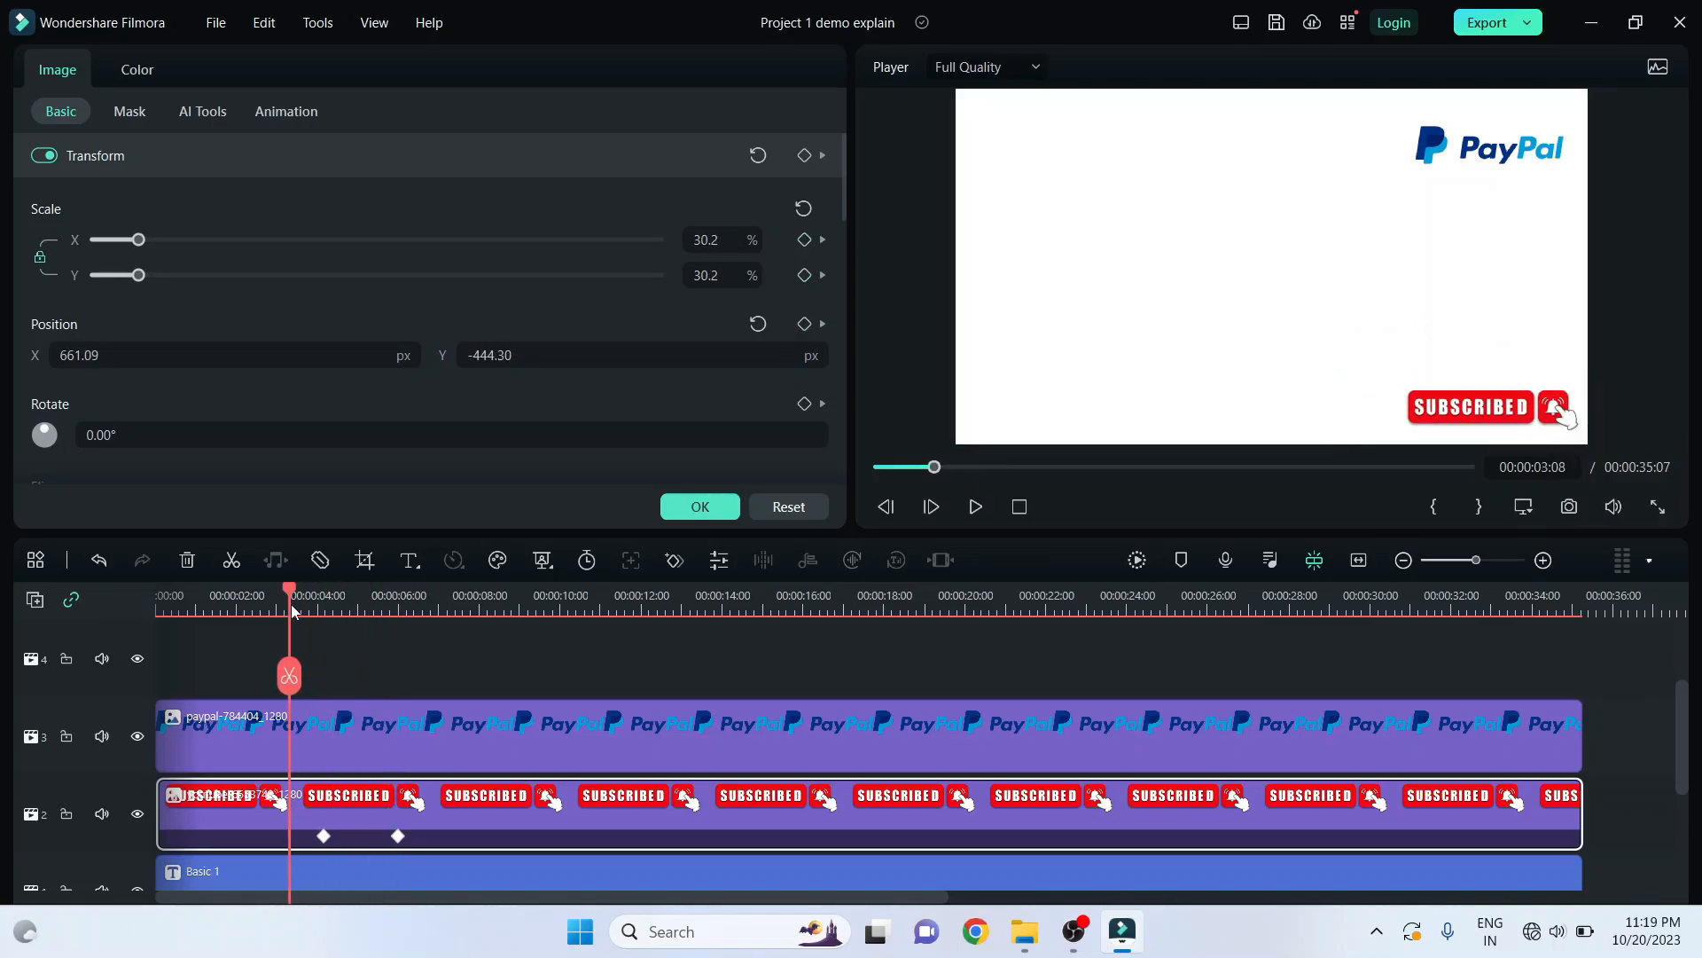
{"action": "key", "text": "space"}
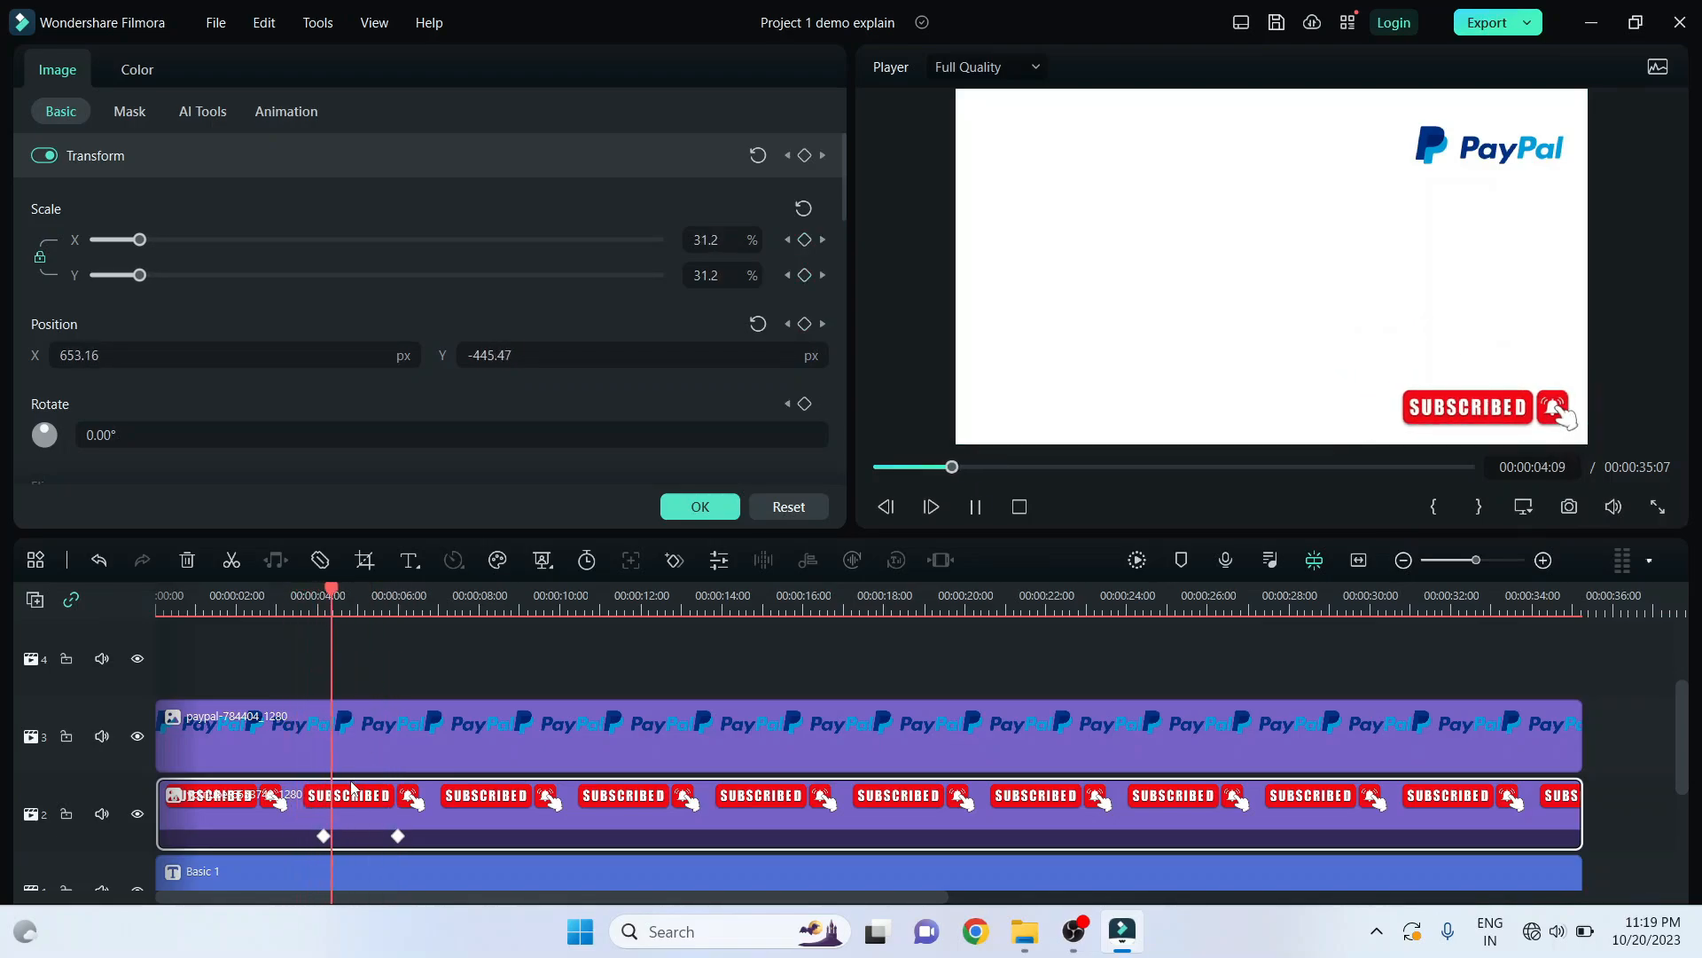
{"action": "left_click", "coordinate": [324, 598]}
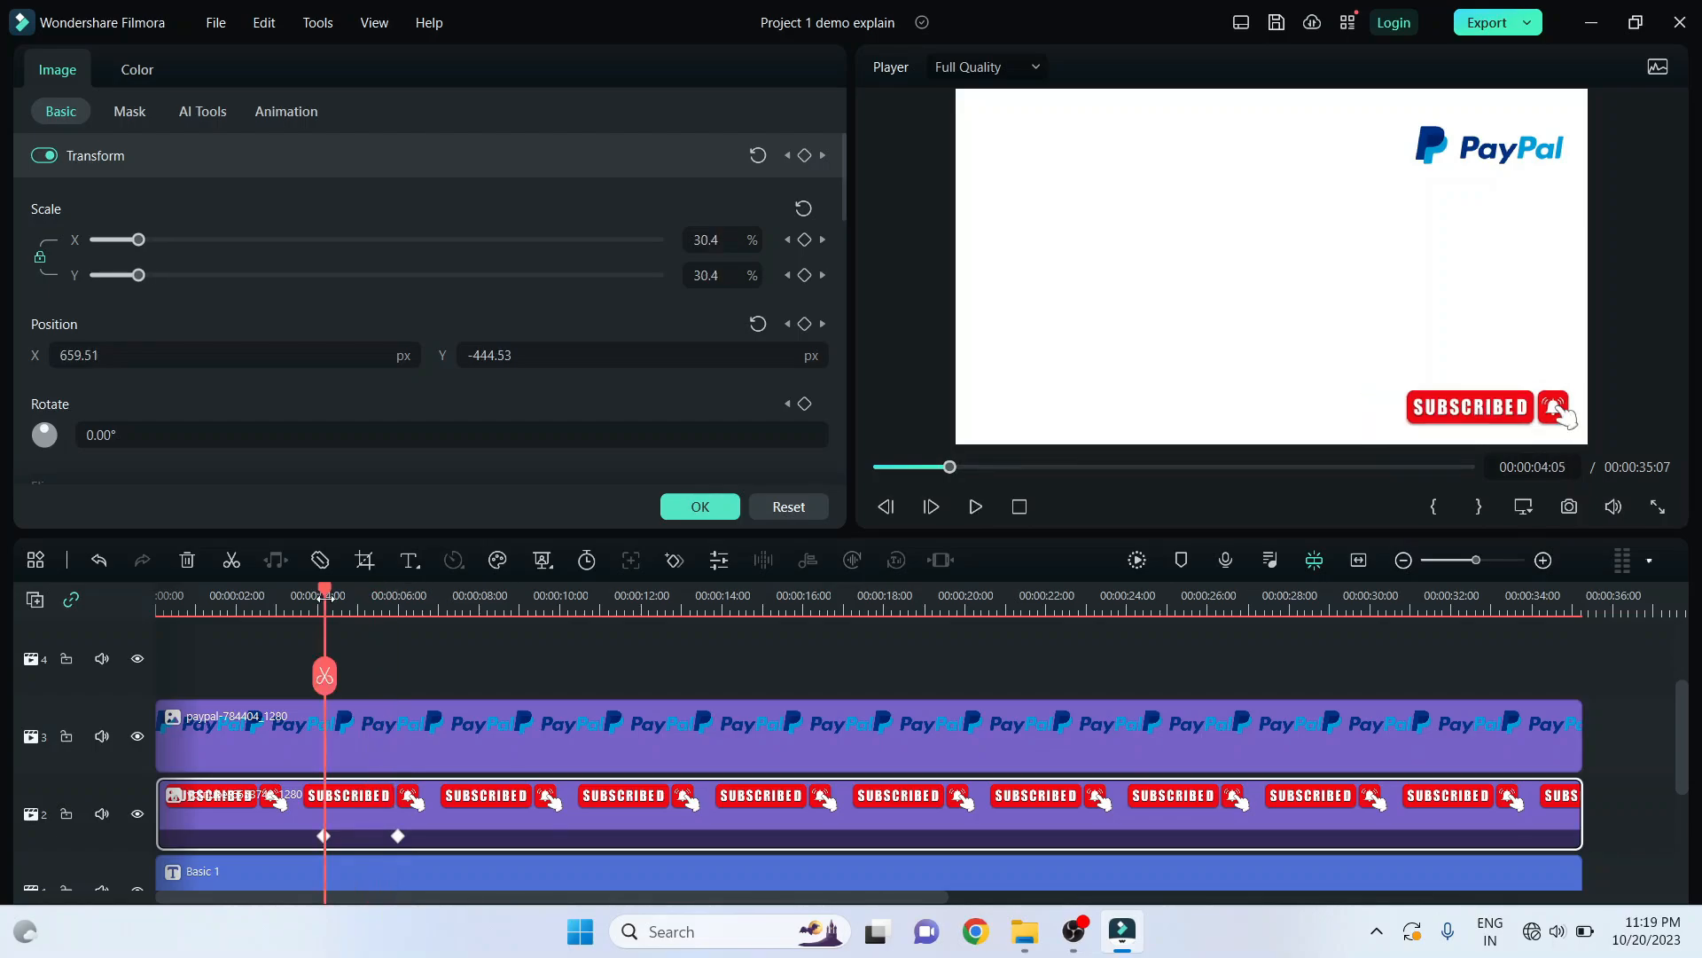
{"action": "key", "text": "space"}
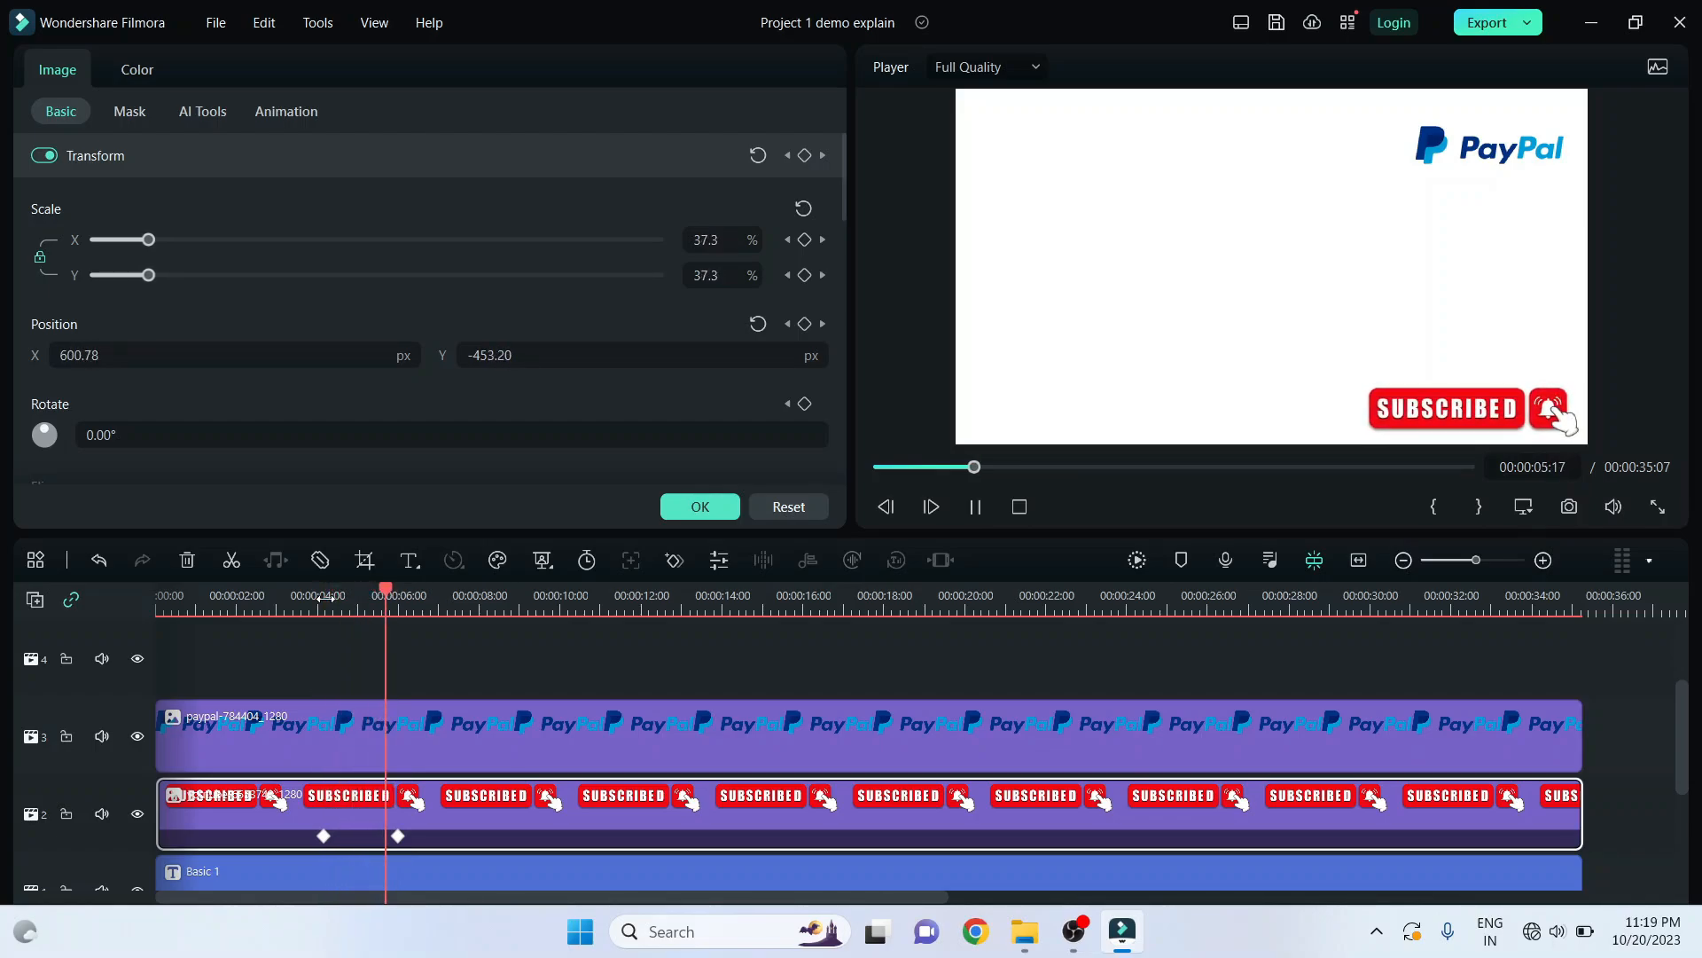
{"action": "key", "text": "space"}
- Add a third Transform keyframe to the Subscribed image at 00:00:07:13 and slightly reduce its scale there
{"action": "key", "text": "space"}
{"action": "key", "text": "space"}
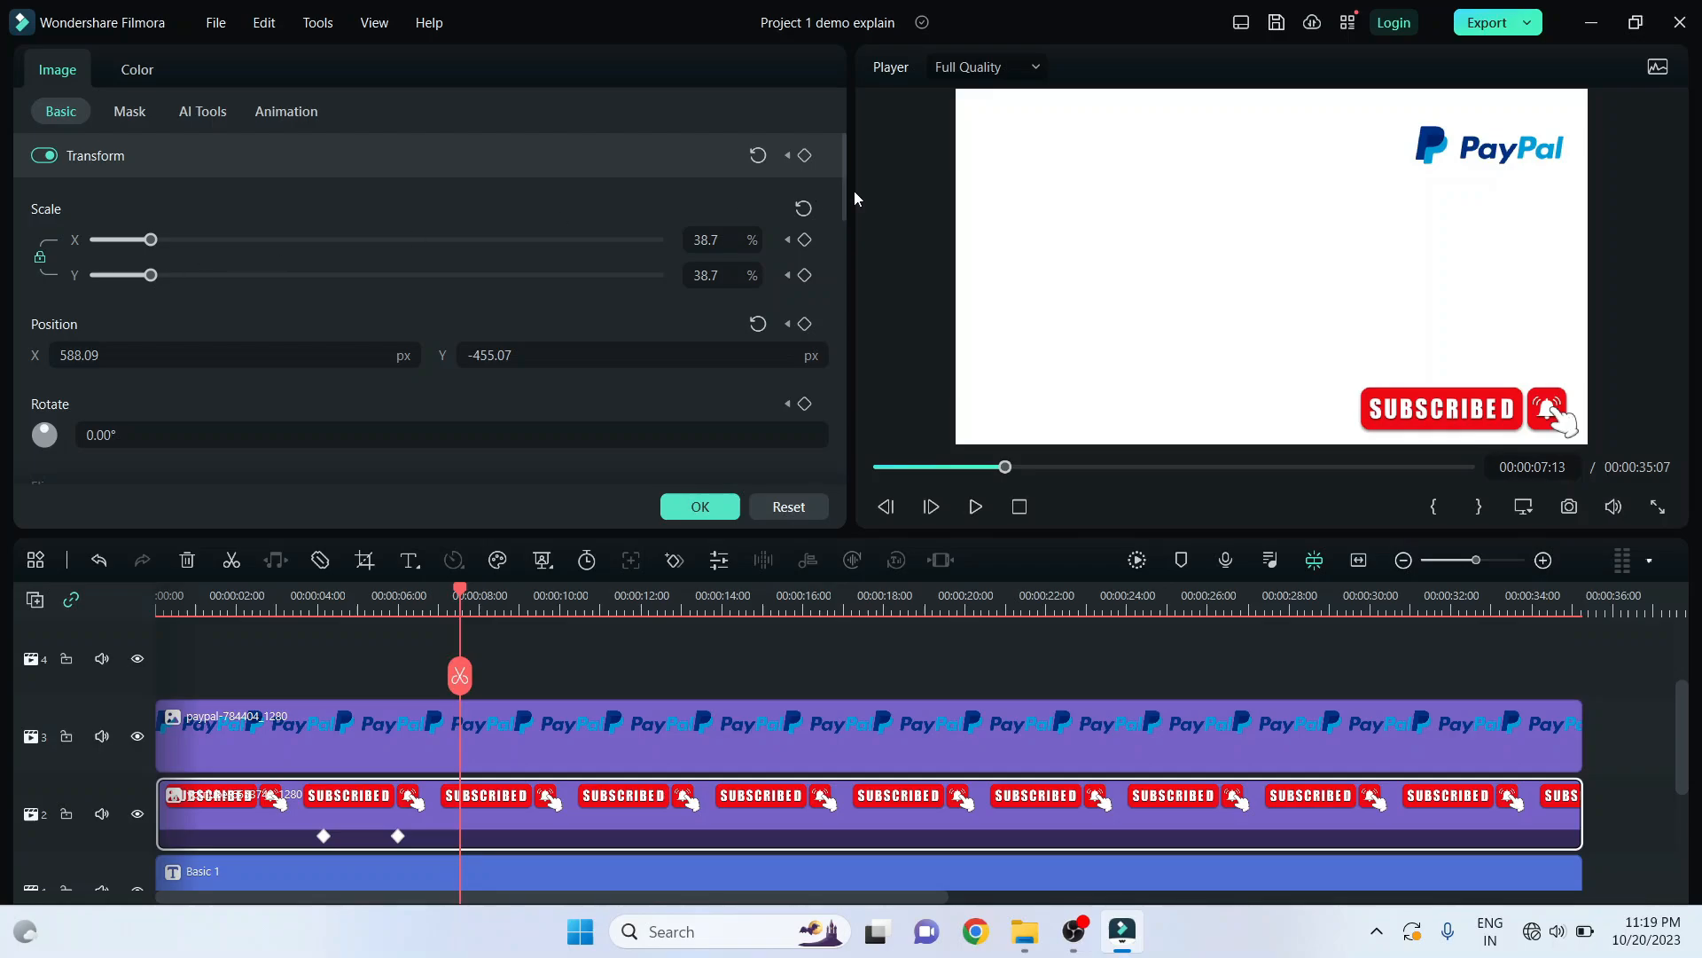
{"action": "left_click", "coordinate": [807, 157]}
{"action": "left_click_drag", "start_coordinate": [150, 275], "coordinate": [138, 278]}
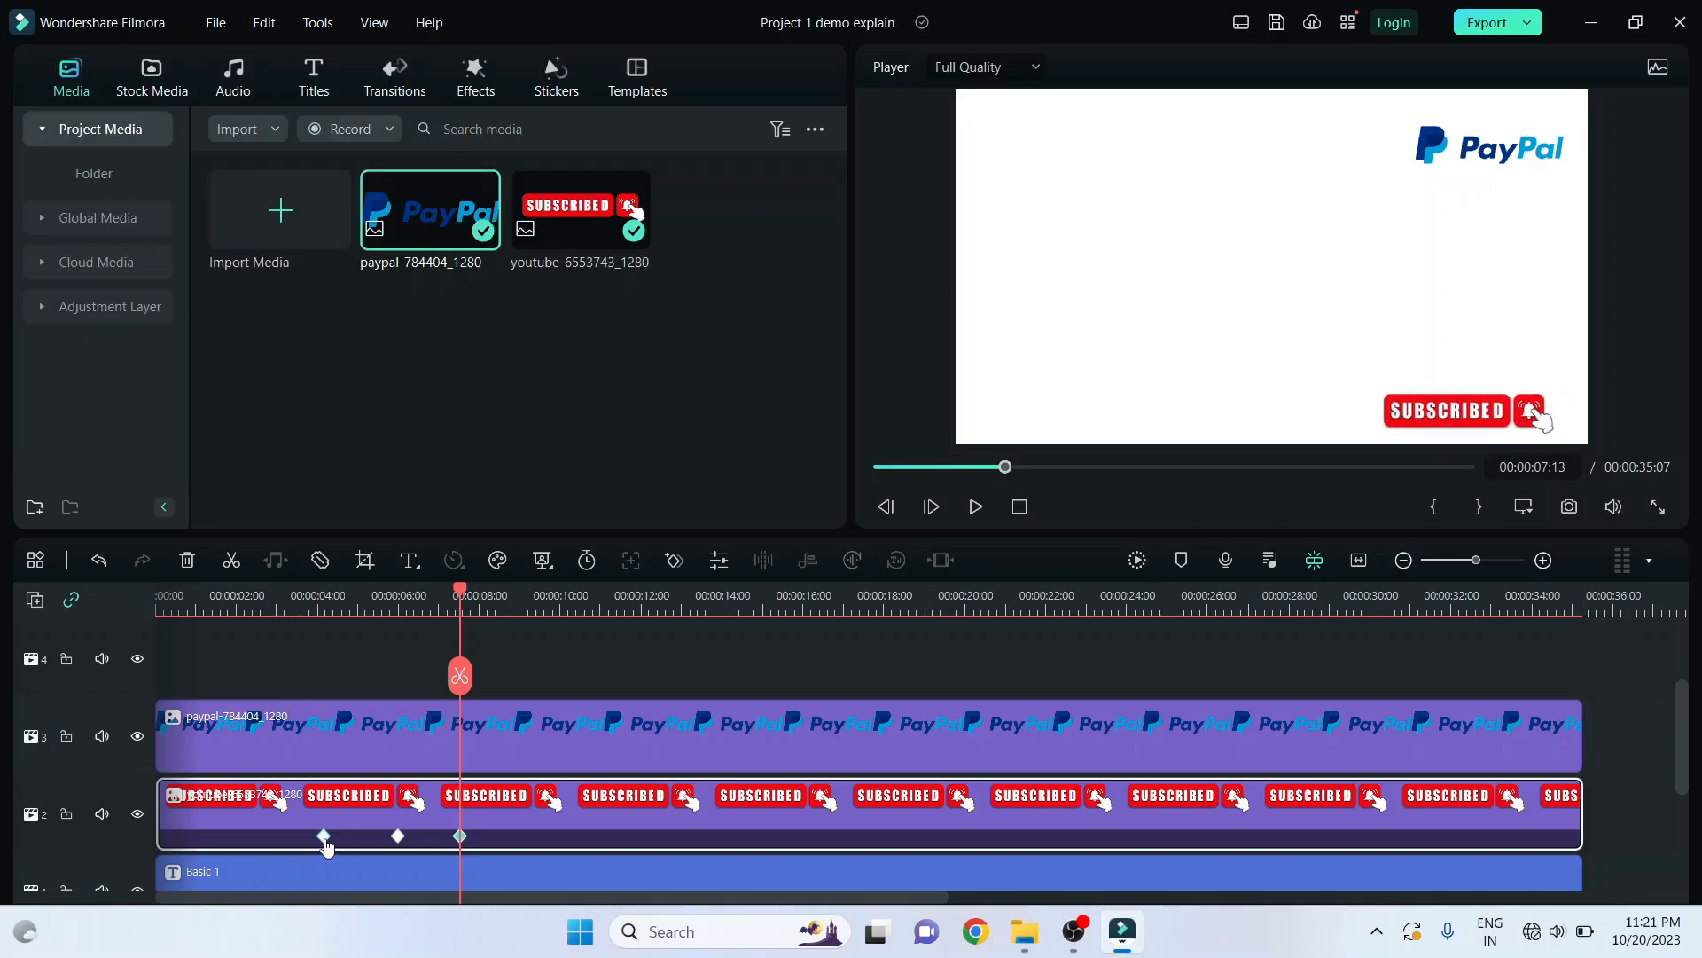
- Examine the scale and position values stored at each of the Subscribed image's three Transform keyframes
{"action": "left_click", "coordinate": [322, 836]}
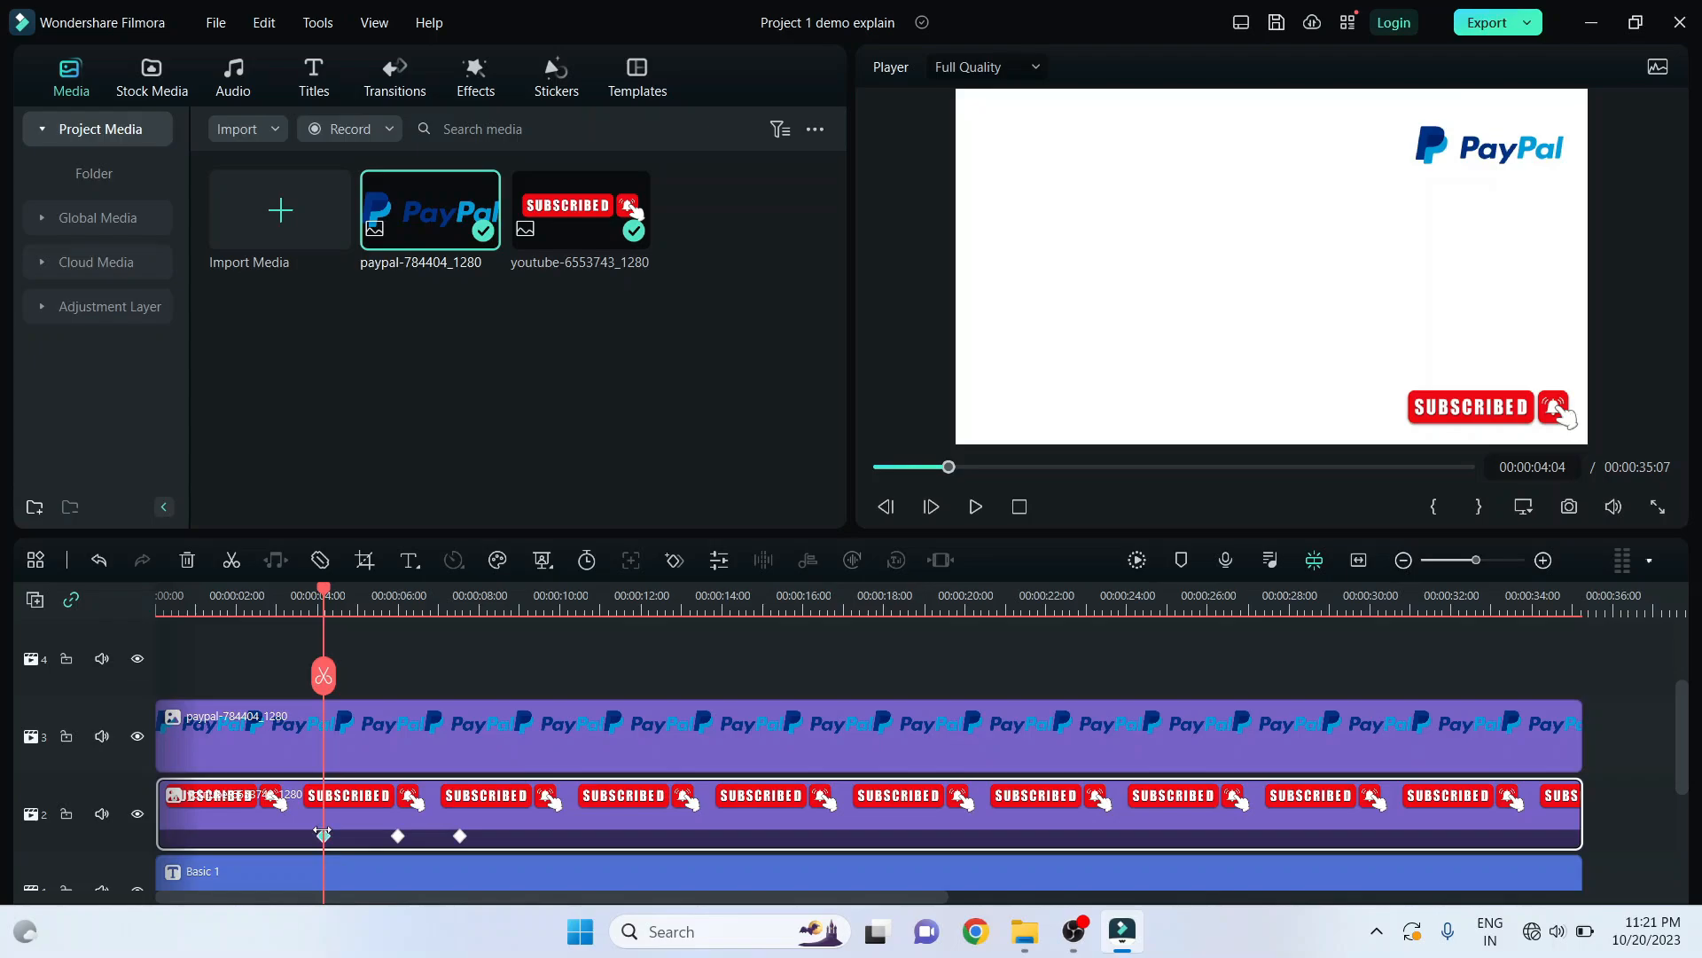
{"action": "double_click", "coordinate": [324, 835]}
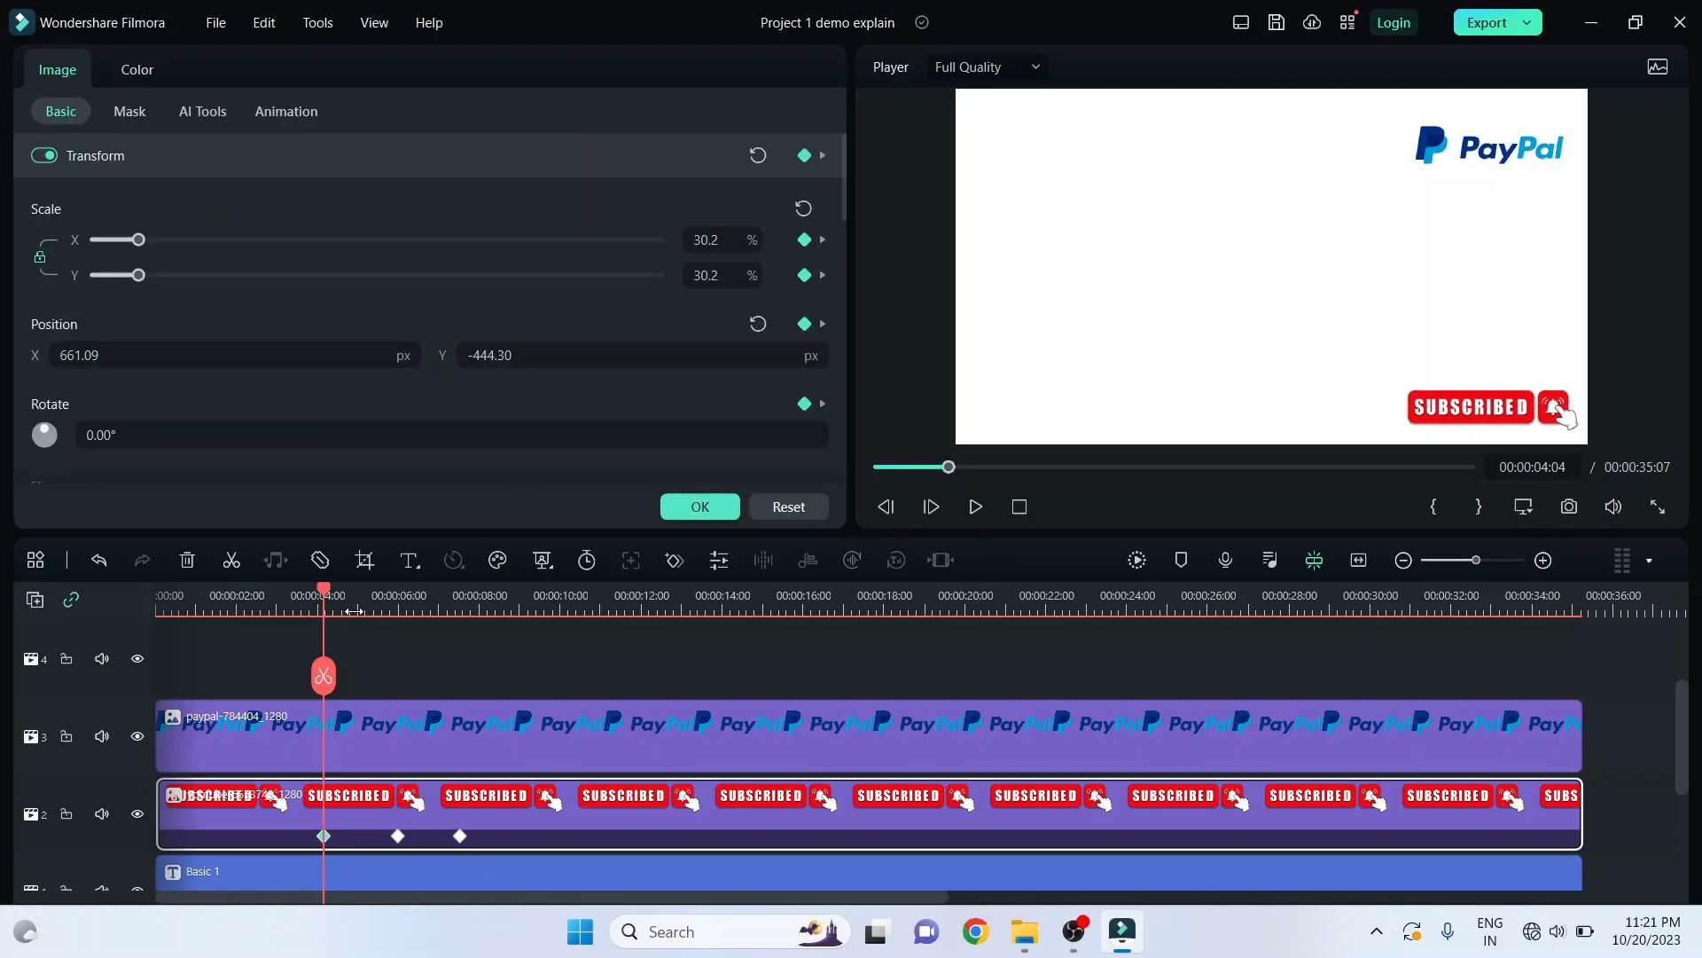
{"action": "left_click_drag", "start_coordinate": [324, 603], "coordinate": [396, 627]}
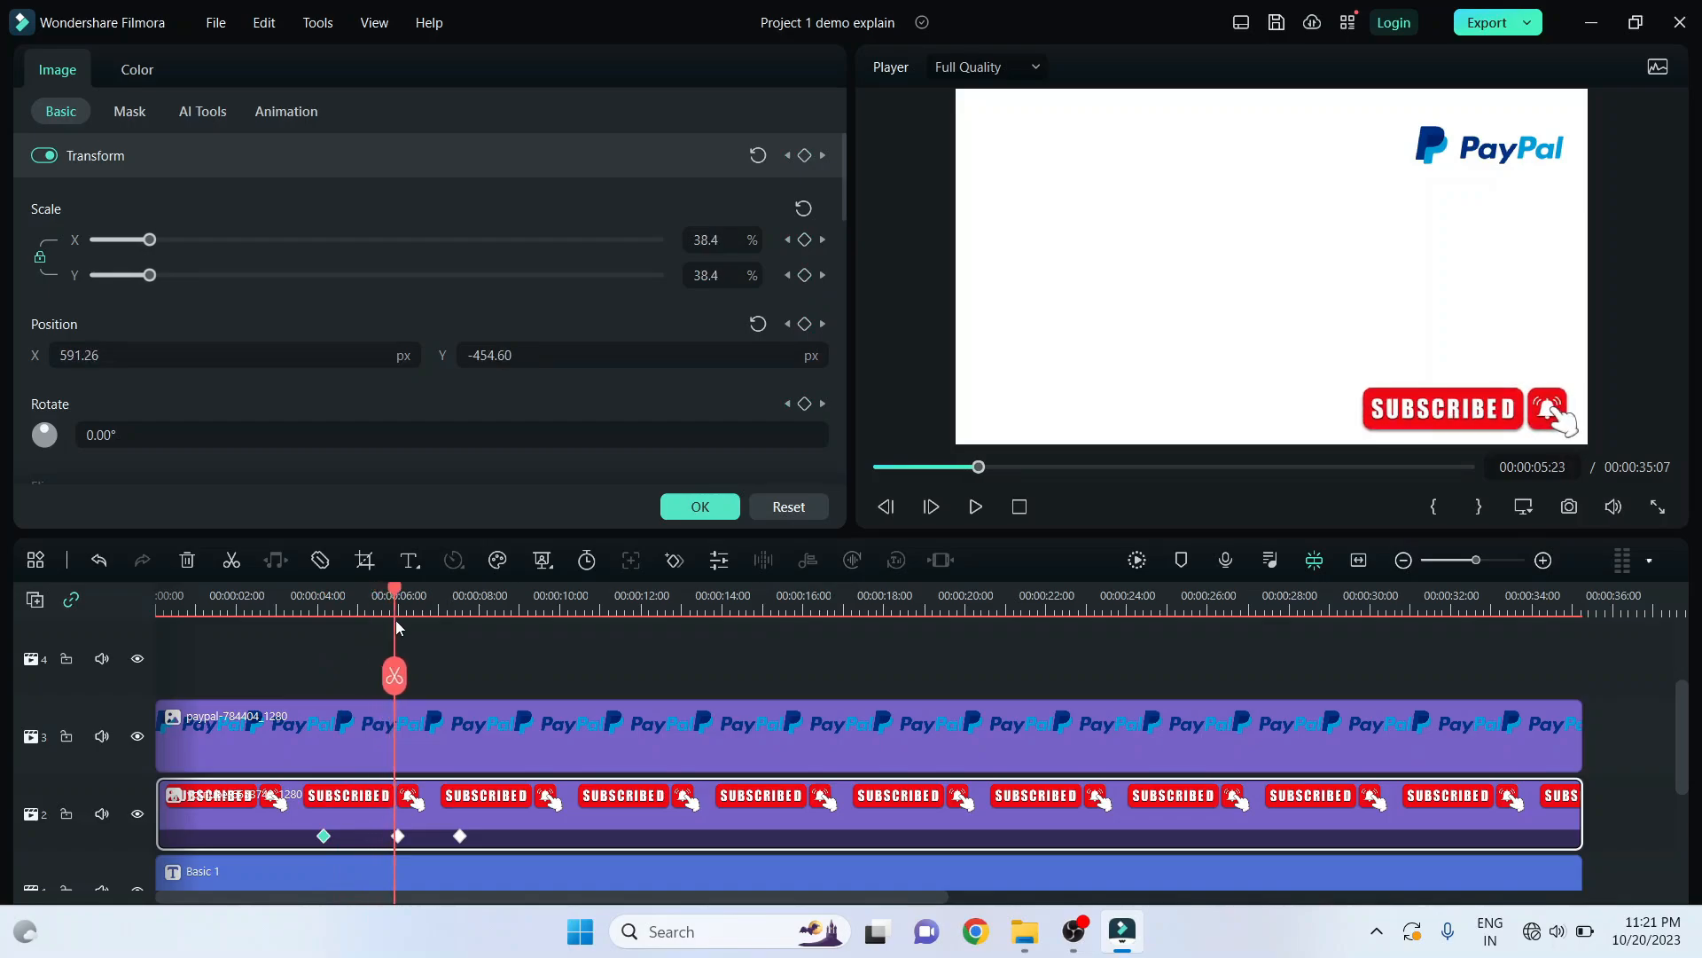
{"action": "left_click", "coordinate": [398, 836]}
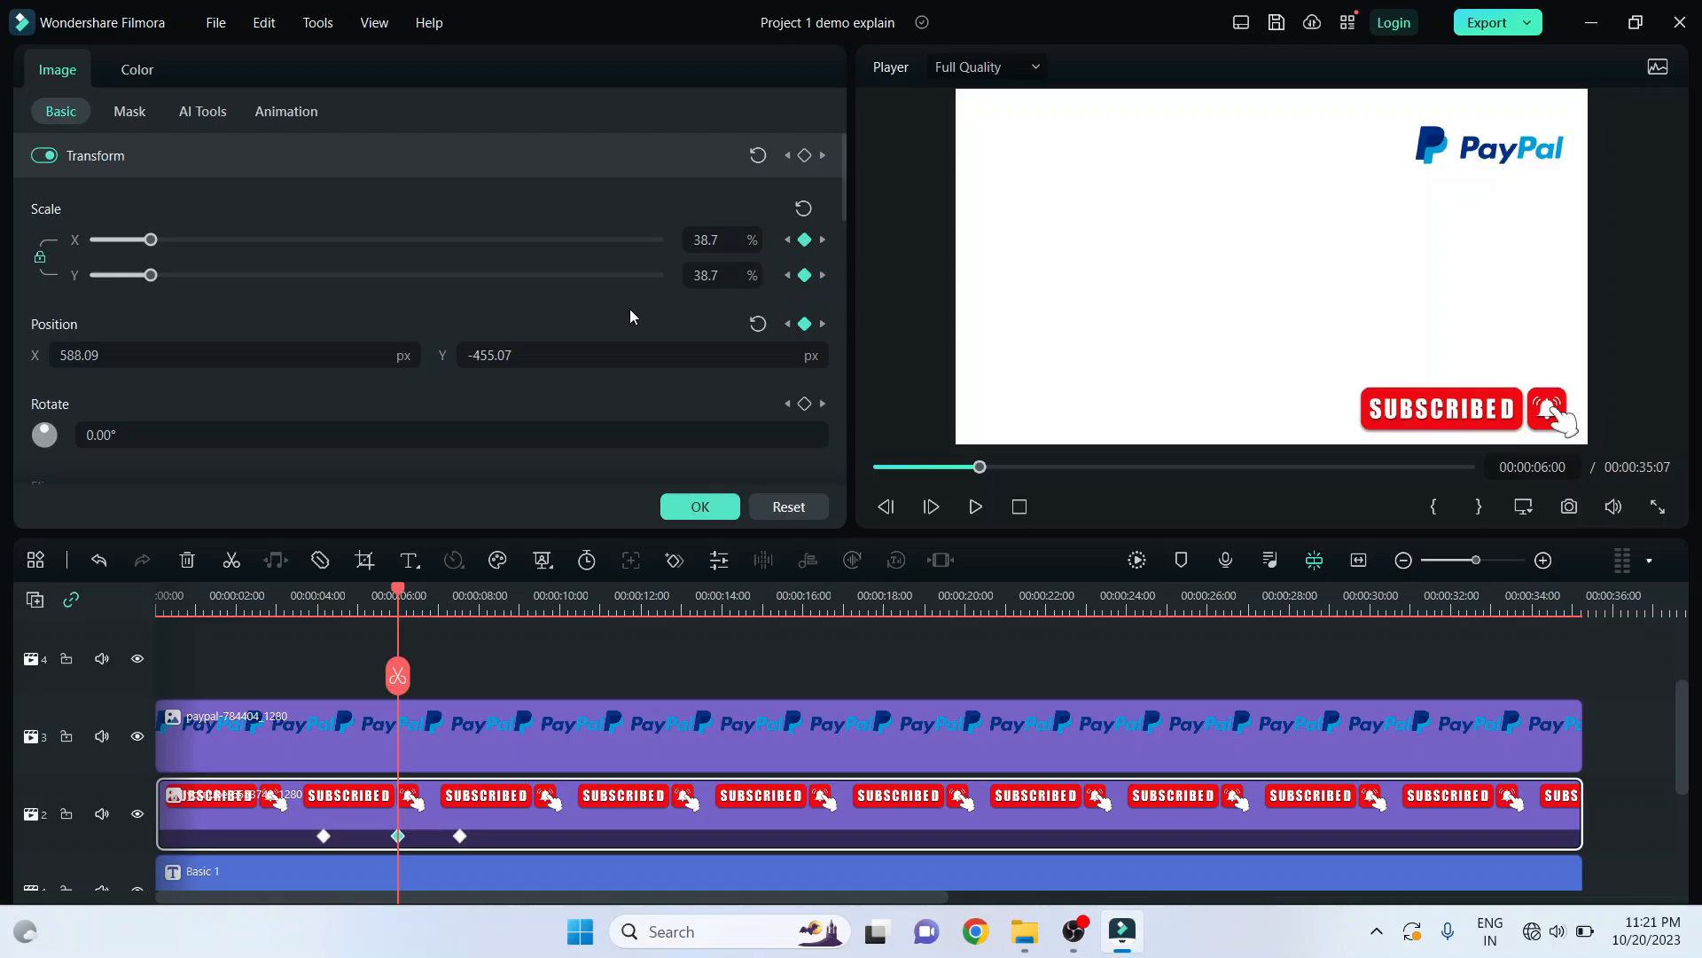
{"action": "left_click", "coordinate": [325, 835]}
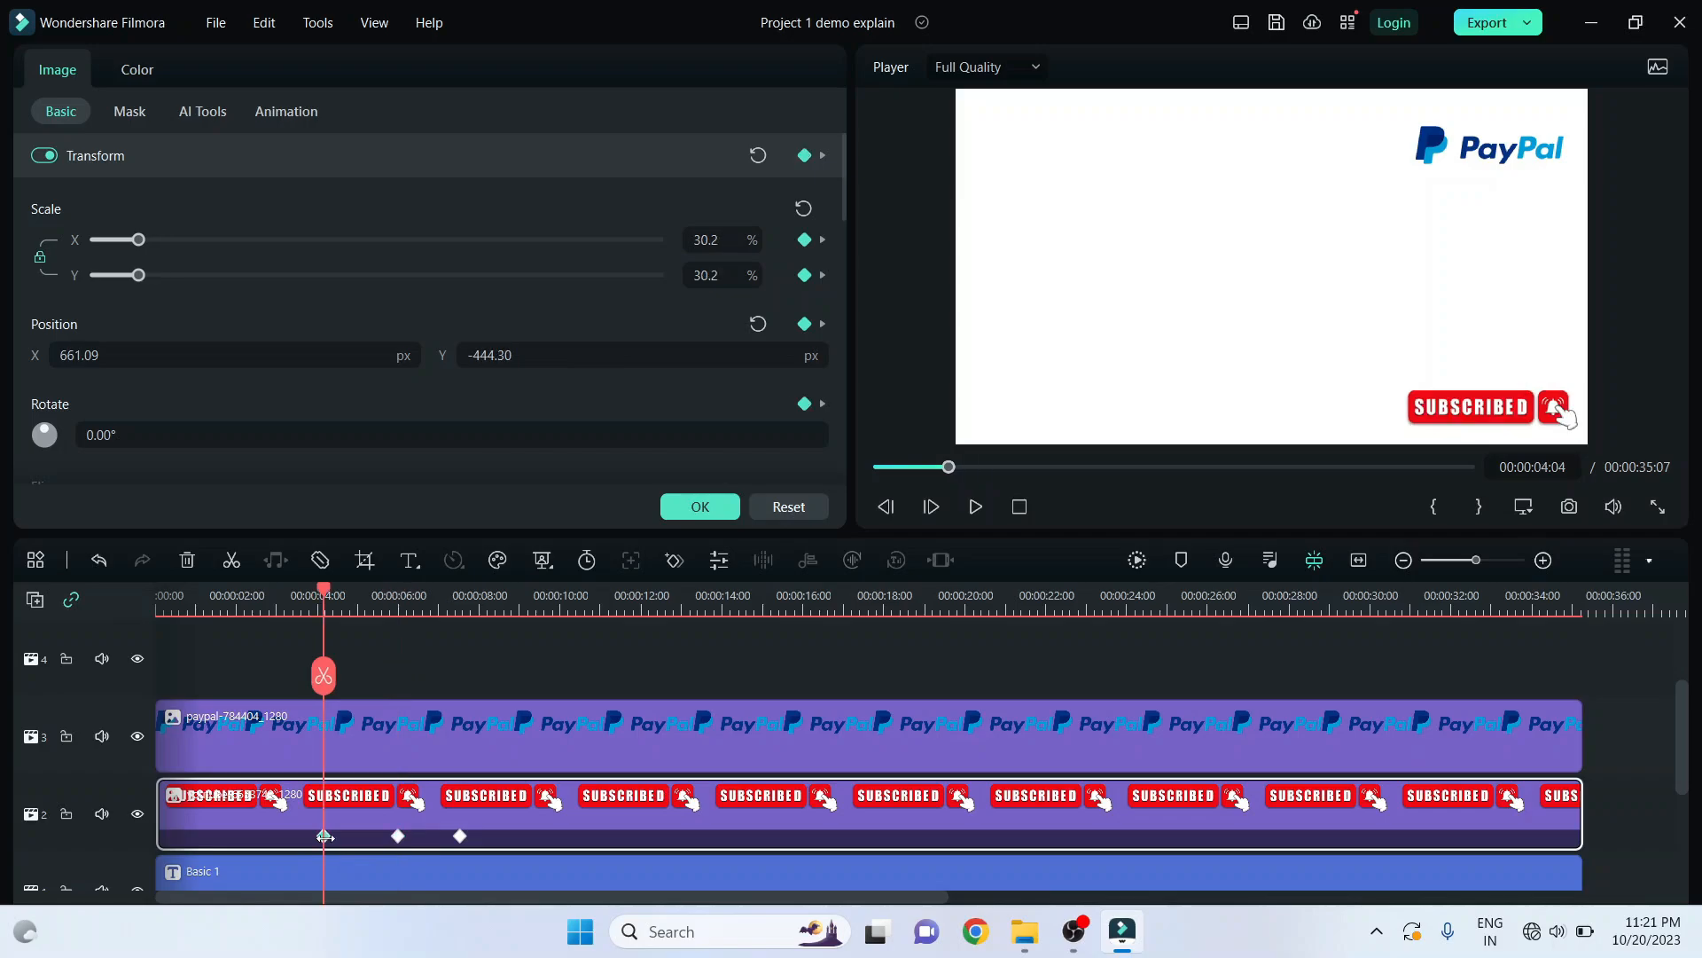
{"action": "left_click", "coordinate": [398, 836]}
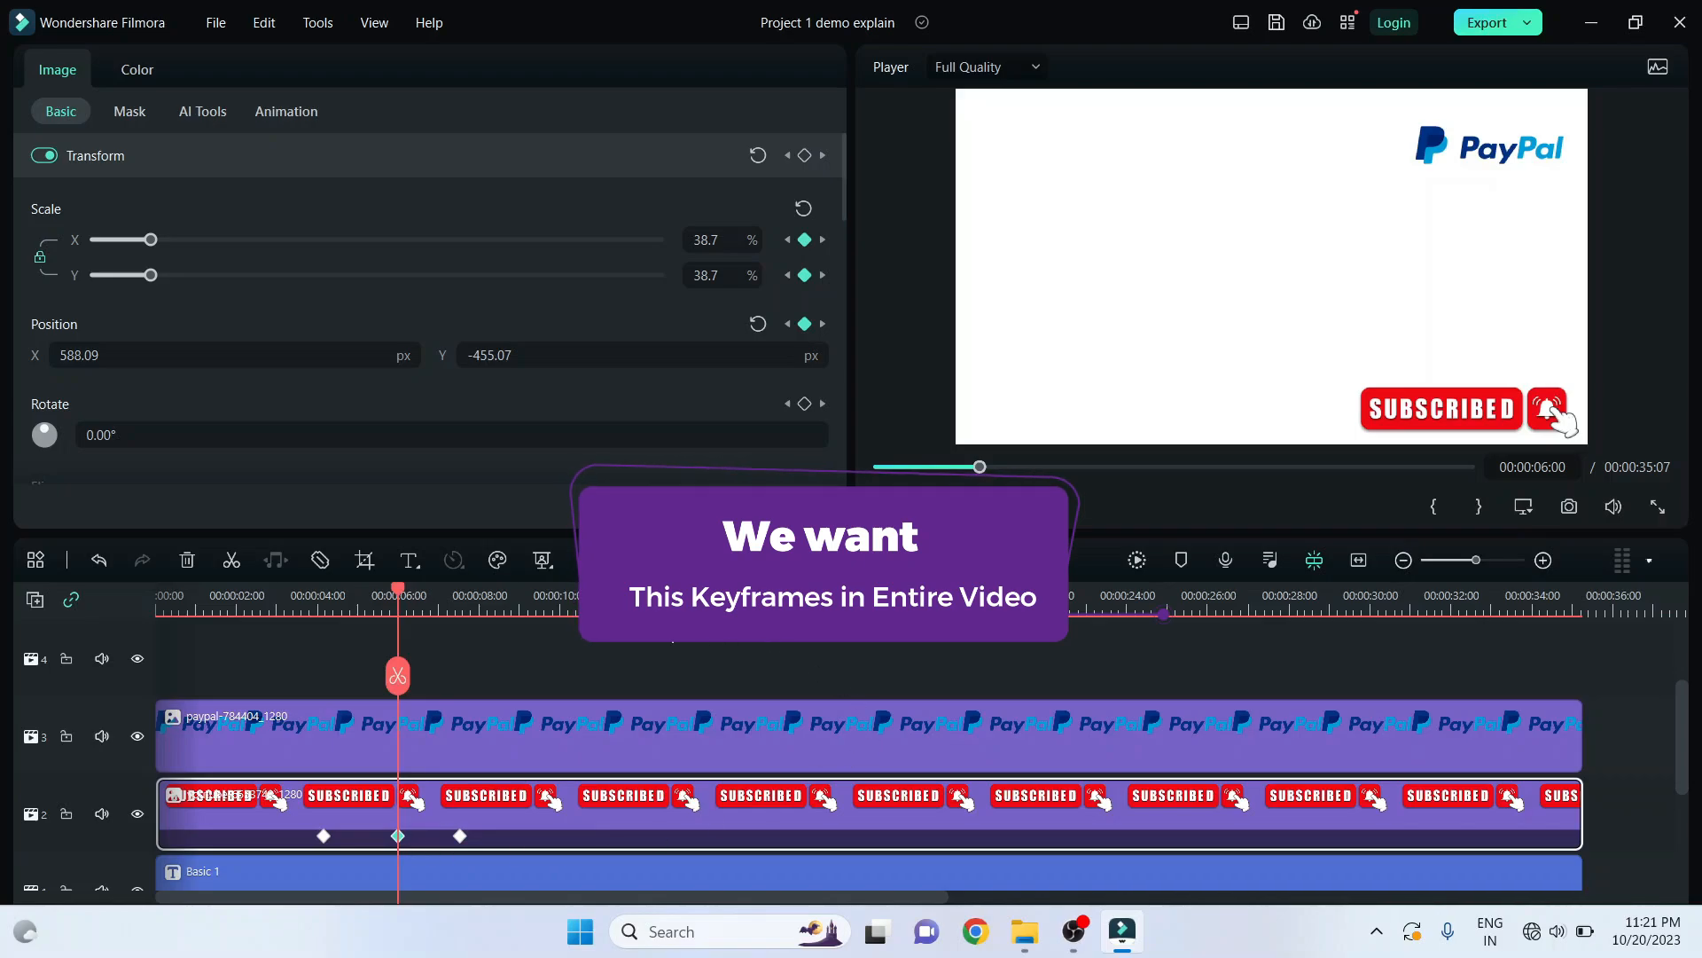
{"action": "left_click", "coordinate": [324, 835]}
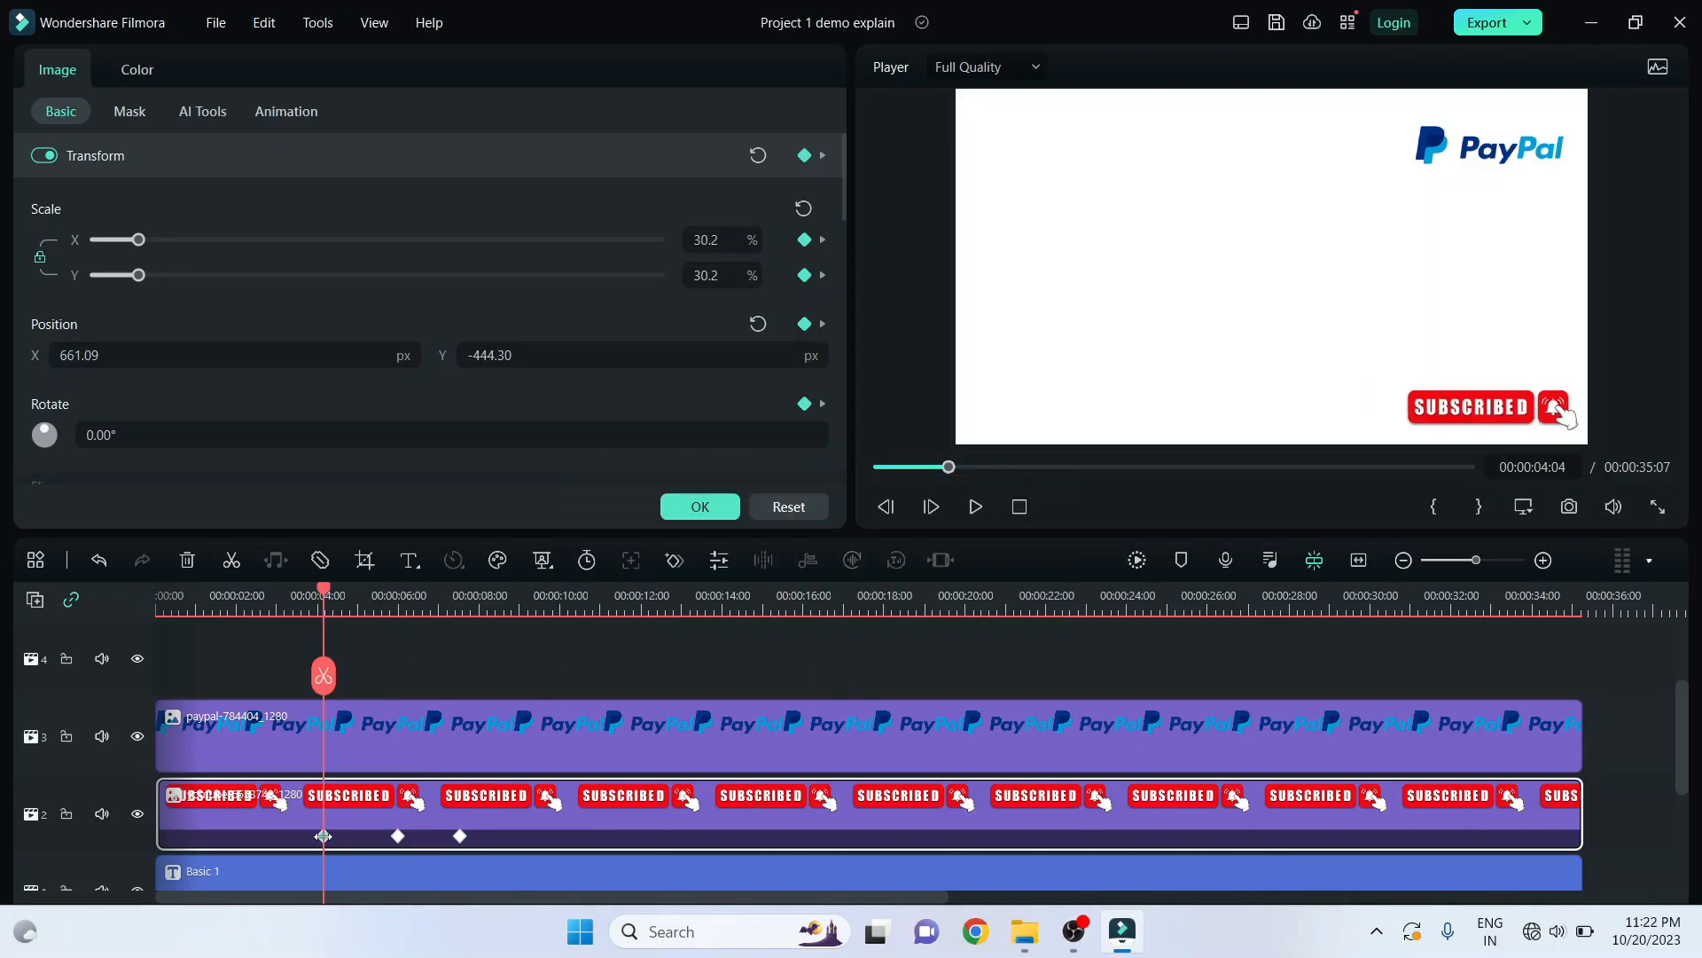
{"action": "left_click", "coordinate": [397, 835]}
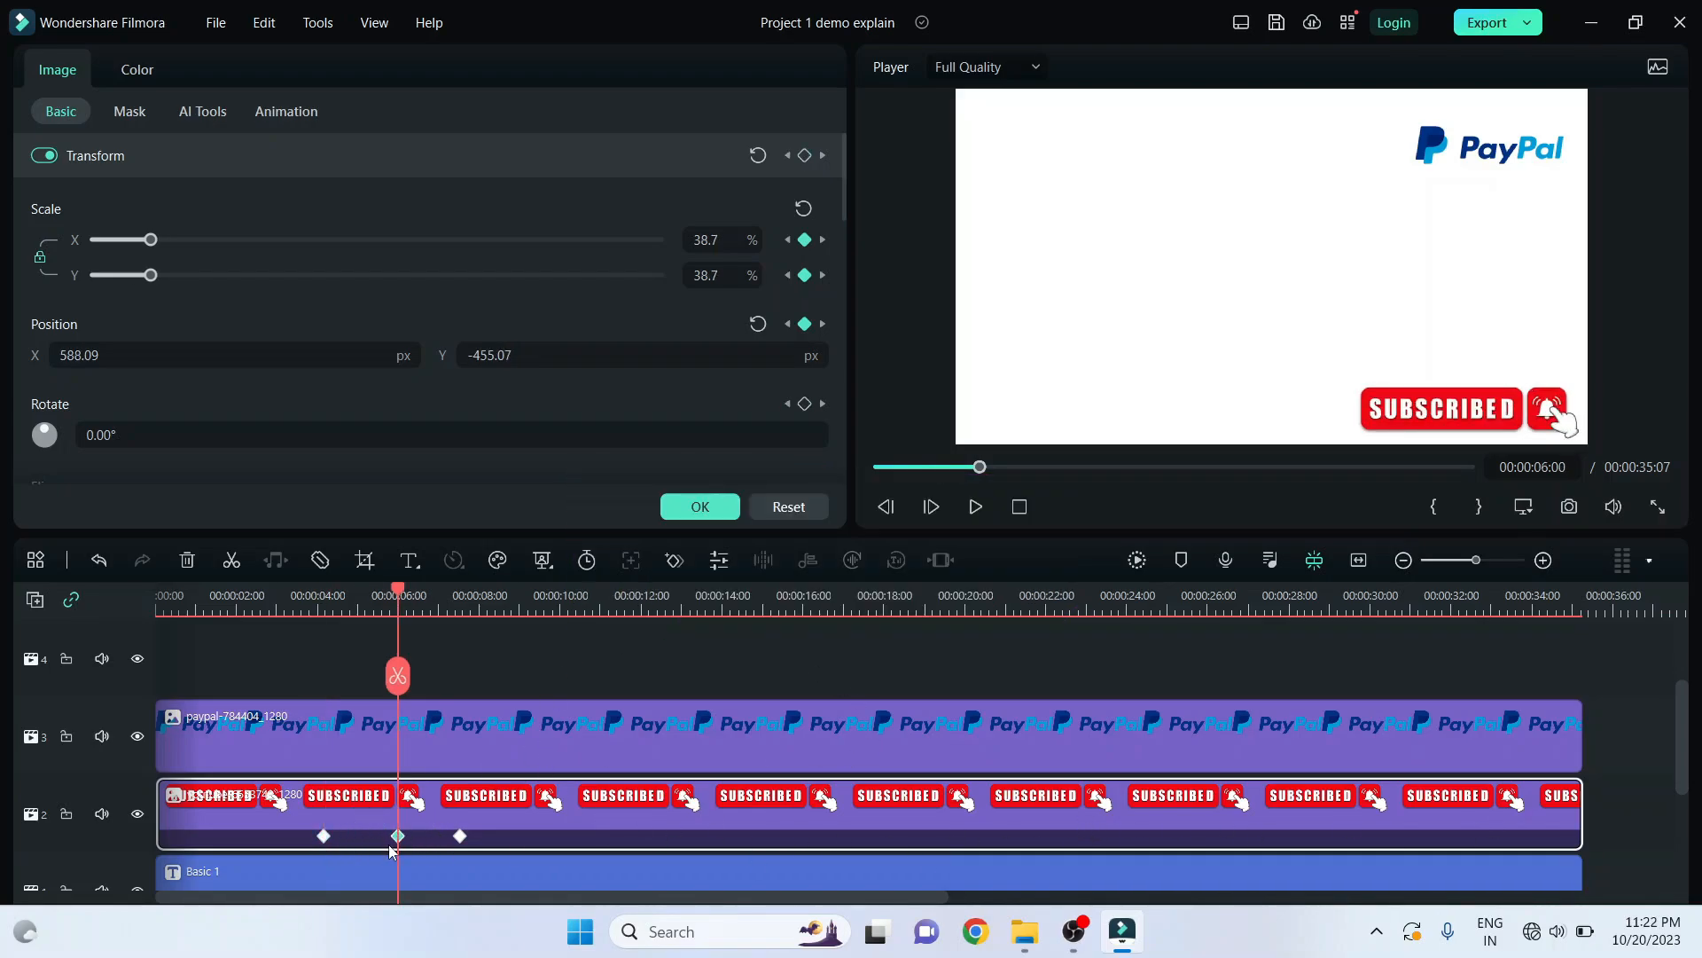
{"action": "left_click", "coordinate": [324, 835]}
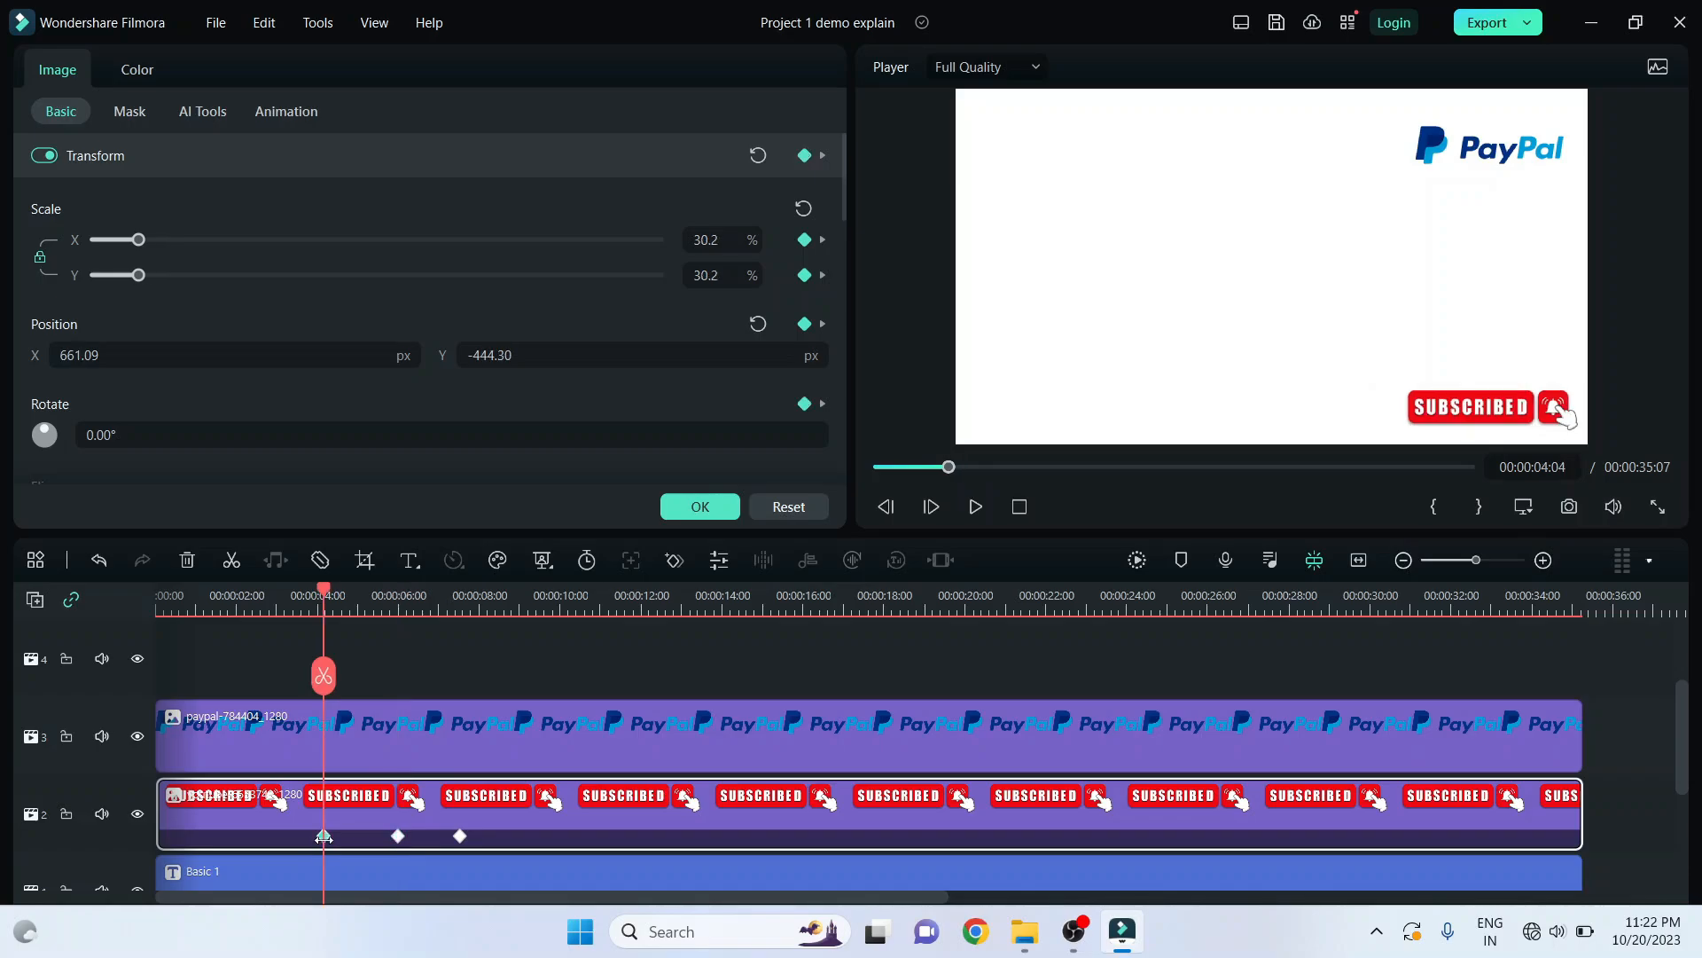
{"action": "left_click", "coordinate": [722, 242]}
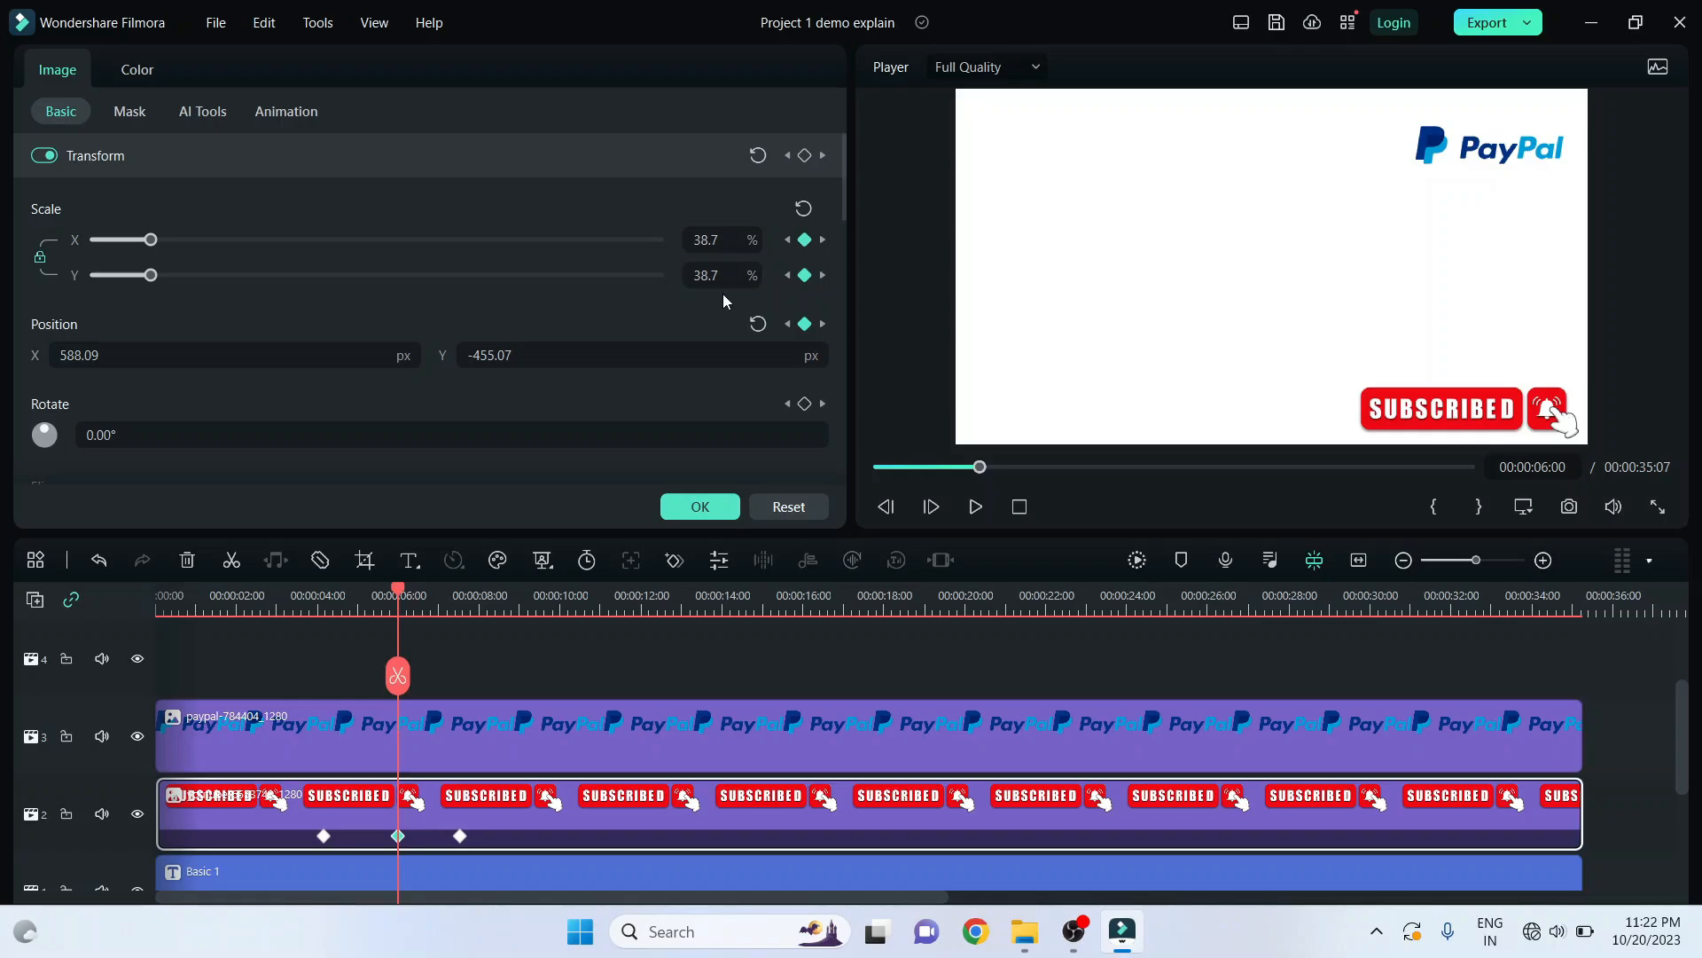
{"action": "left_click", "coordinate": [461, 835]}
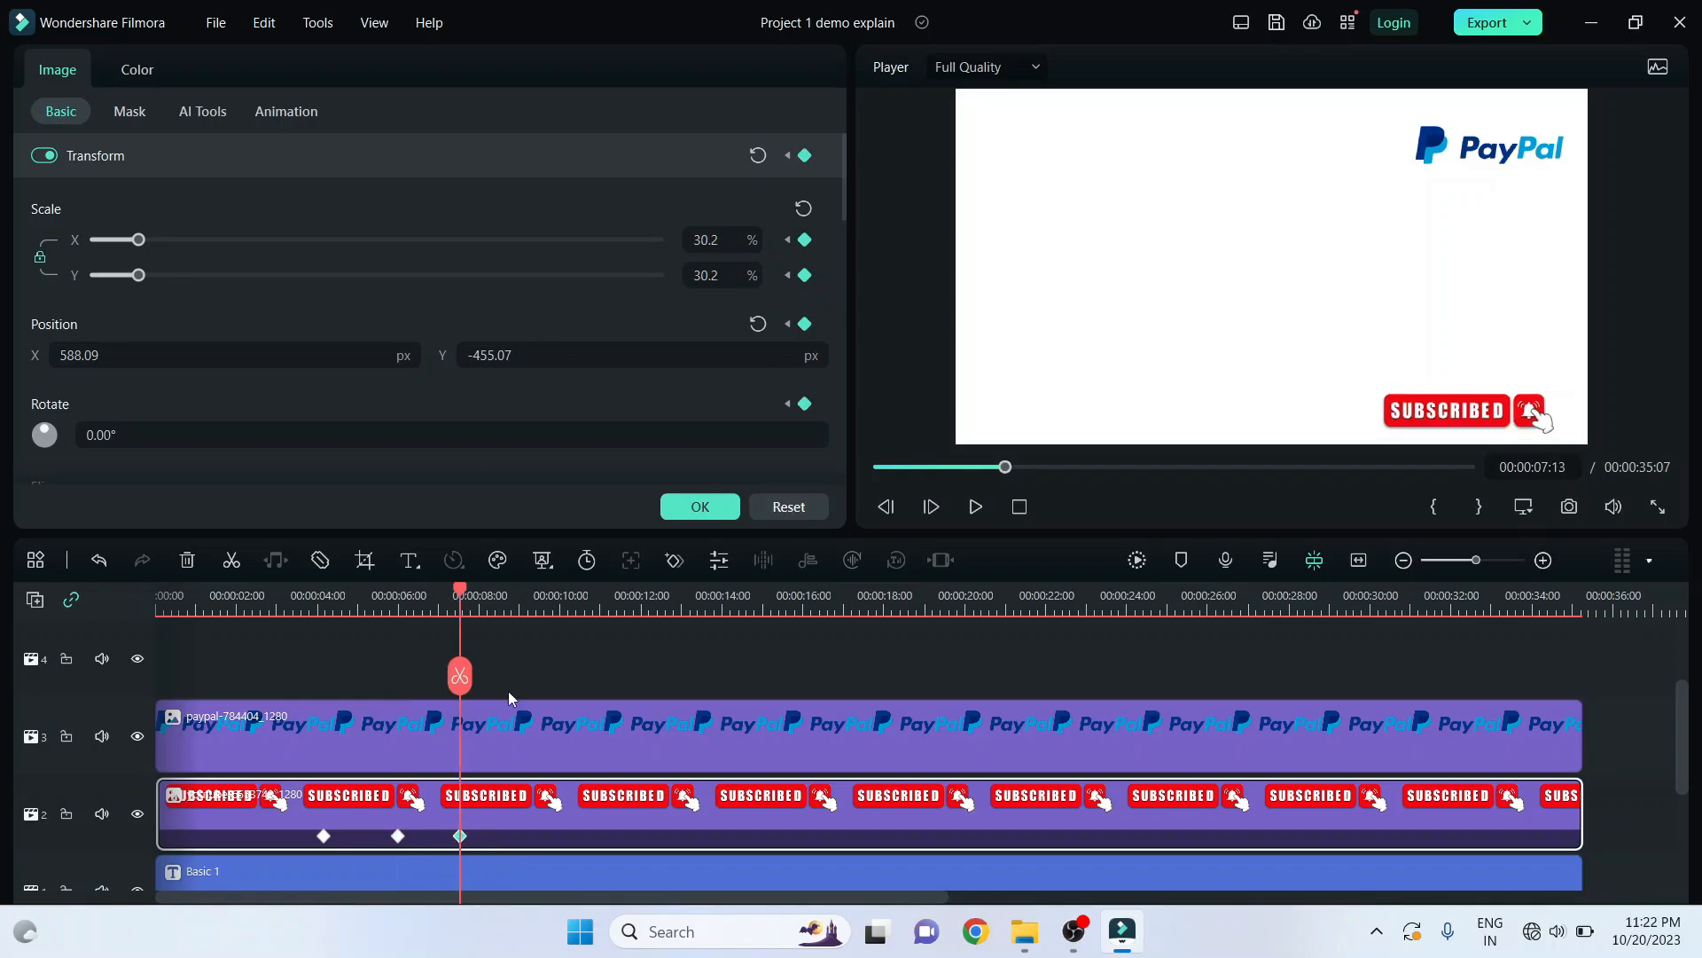
- At 00:00:09:04, set the Subscribed image's scale to 38.2% as a new keyframe
{"action": "left_click_drag", "start_coordinate": [462, 595], "coordinate": [526, 607]}
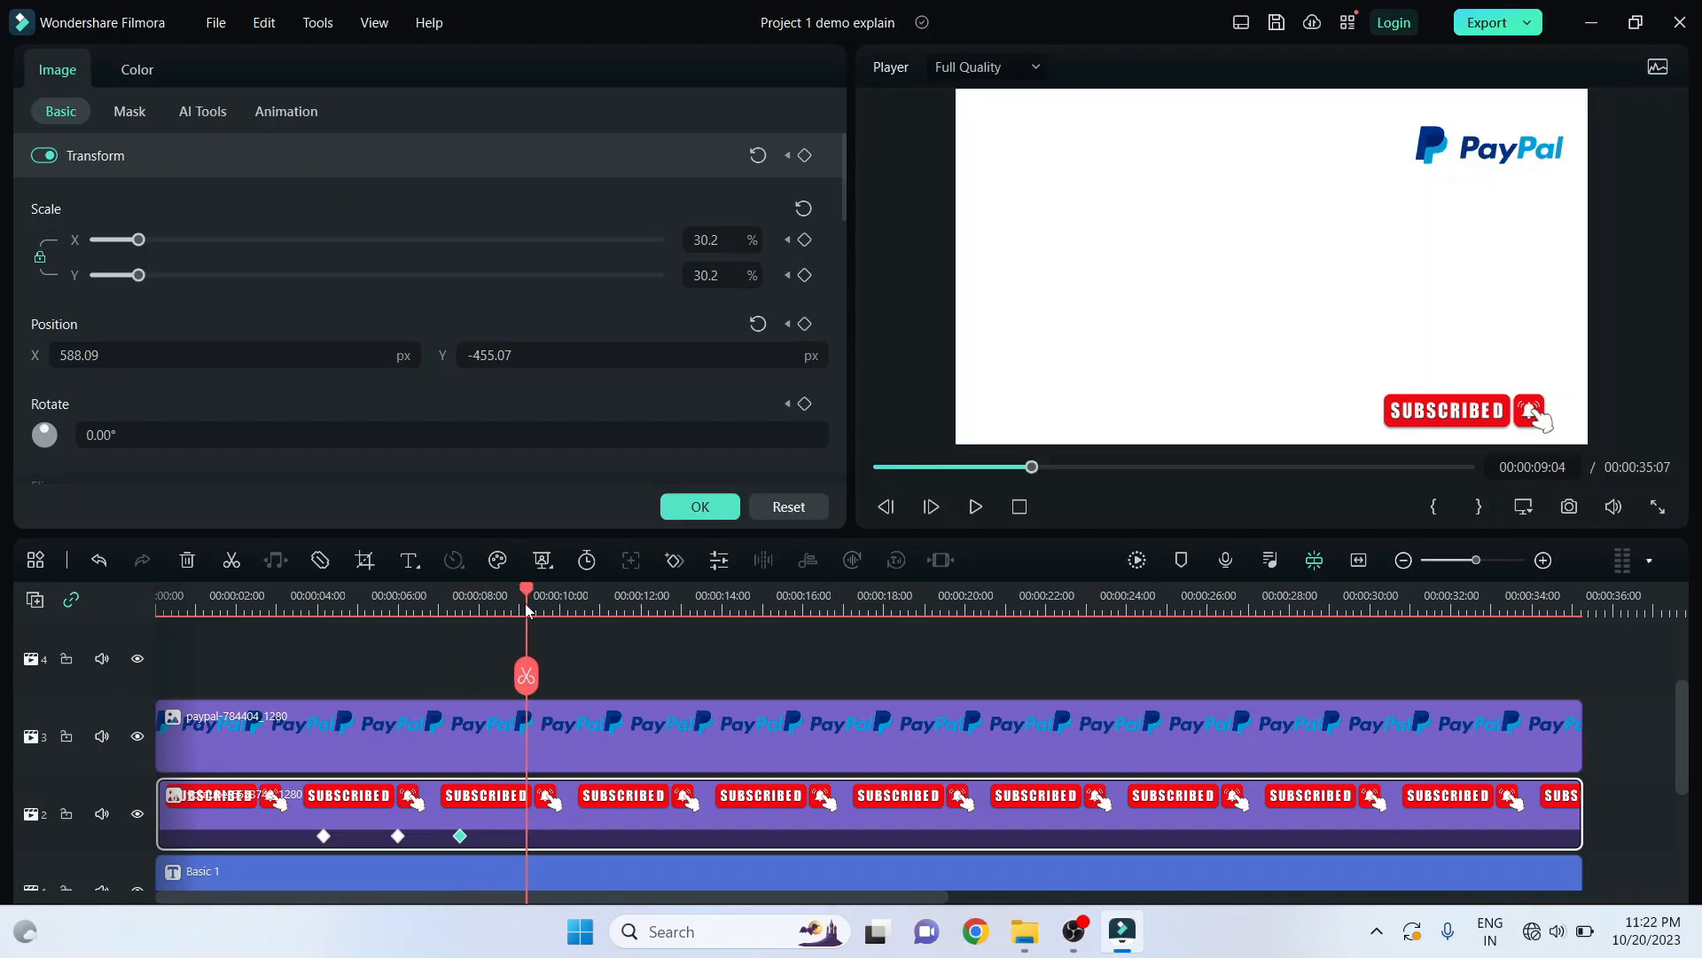
{"action": "left_click", "coordinate": [711, 274]}
{"action": "left_click_drag", "start_coordinate": [730, 269], "coordinate": [655, 281]}
{"action": "key", "text": "ctrl+c"}
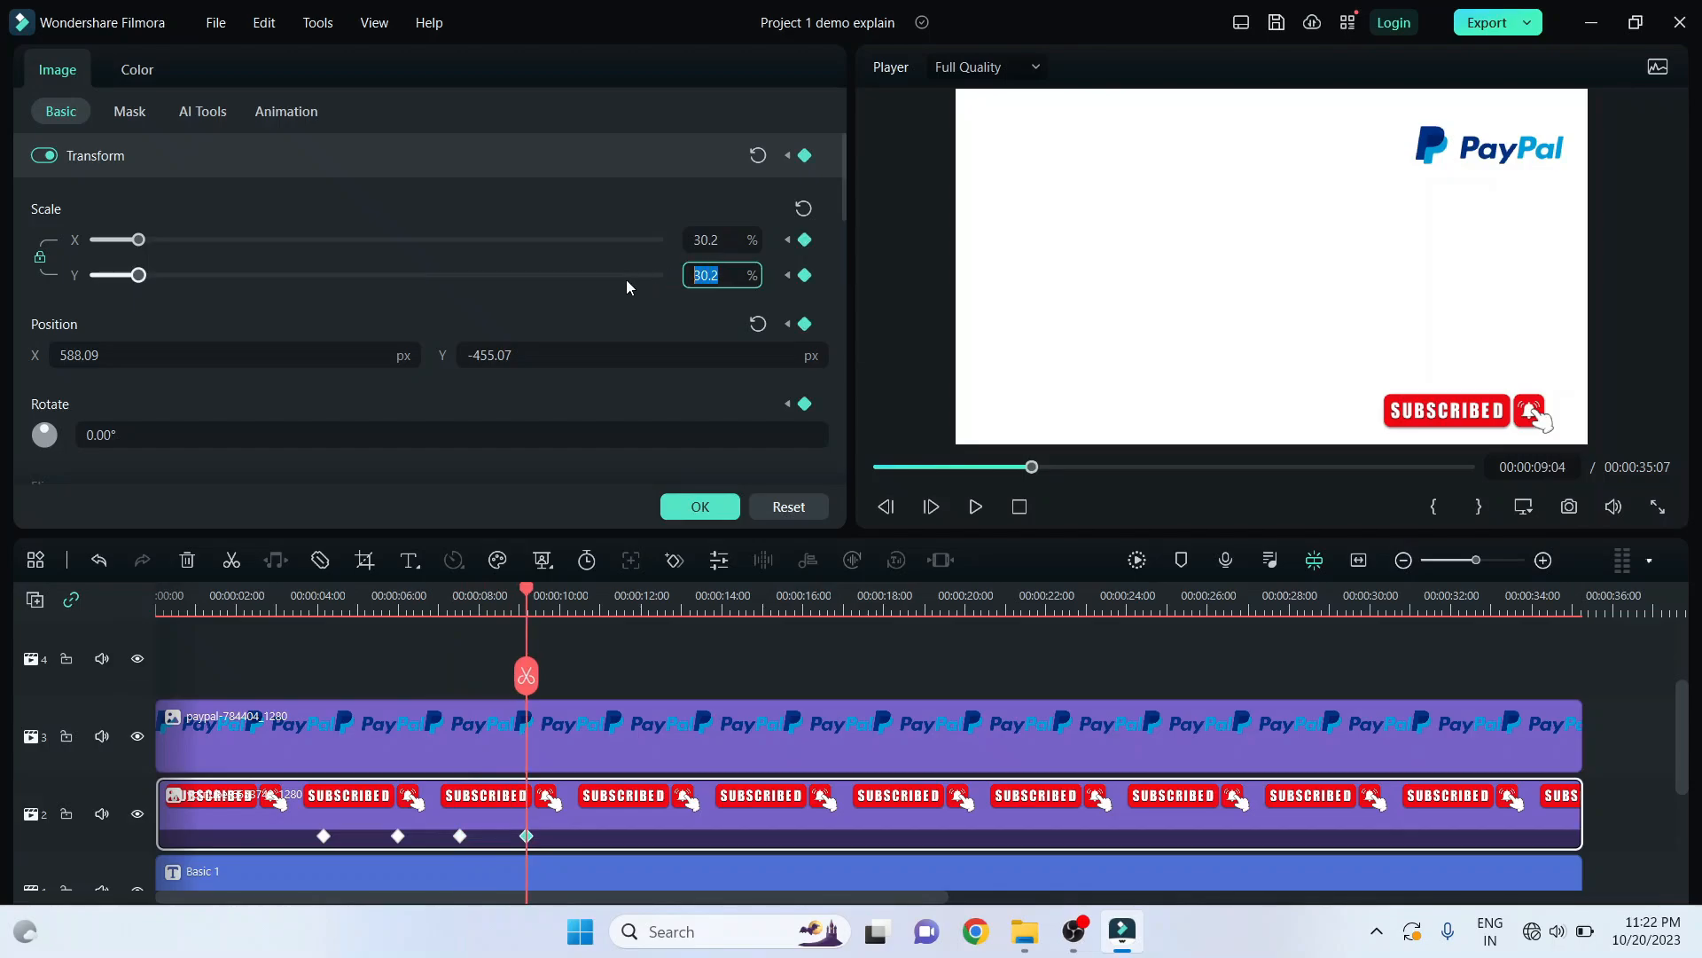
{"action": "type", "text": "38.2"}
{"action": "key", "text": "Return"}
- Set the Subscribed image's scale to 30.2% at 00:00:10:20 and to 38.2% at about 00:00:12:17
{"action": "left_click", "coordinate": [593, 598]}
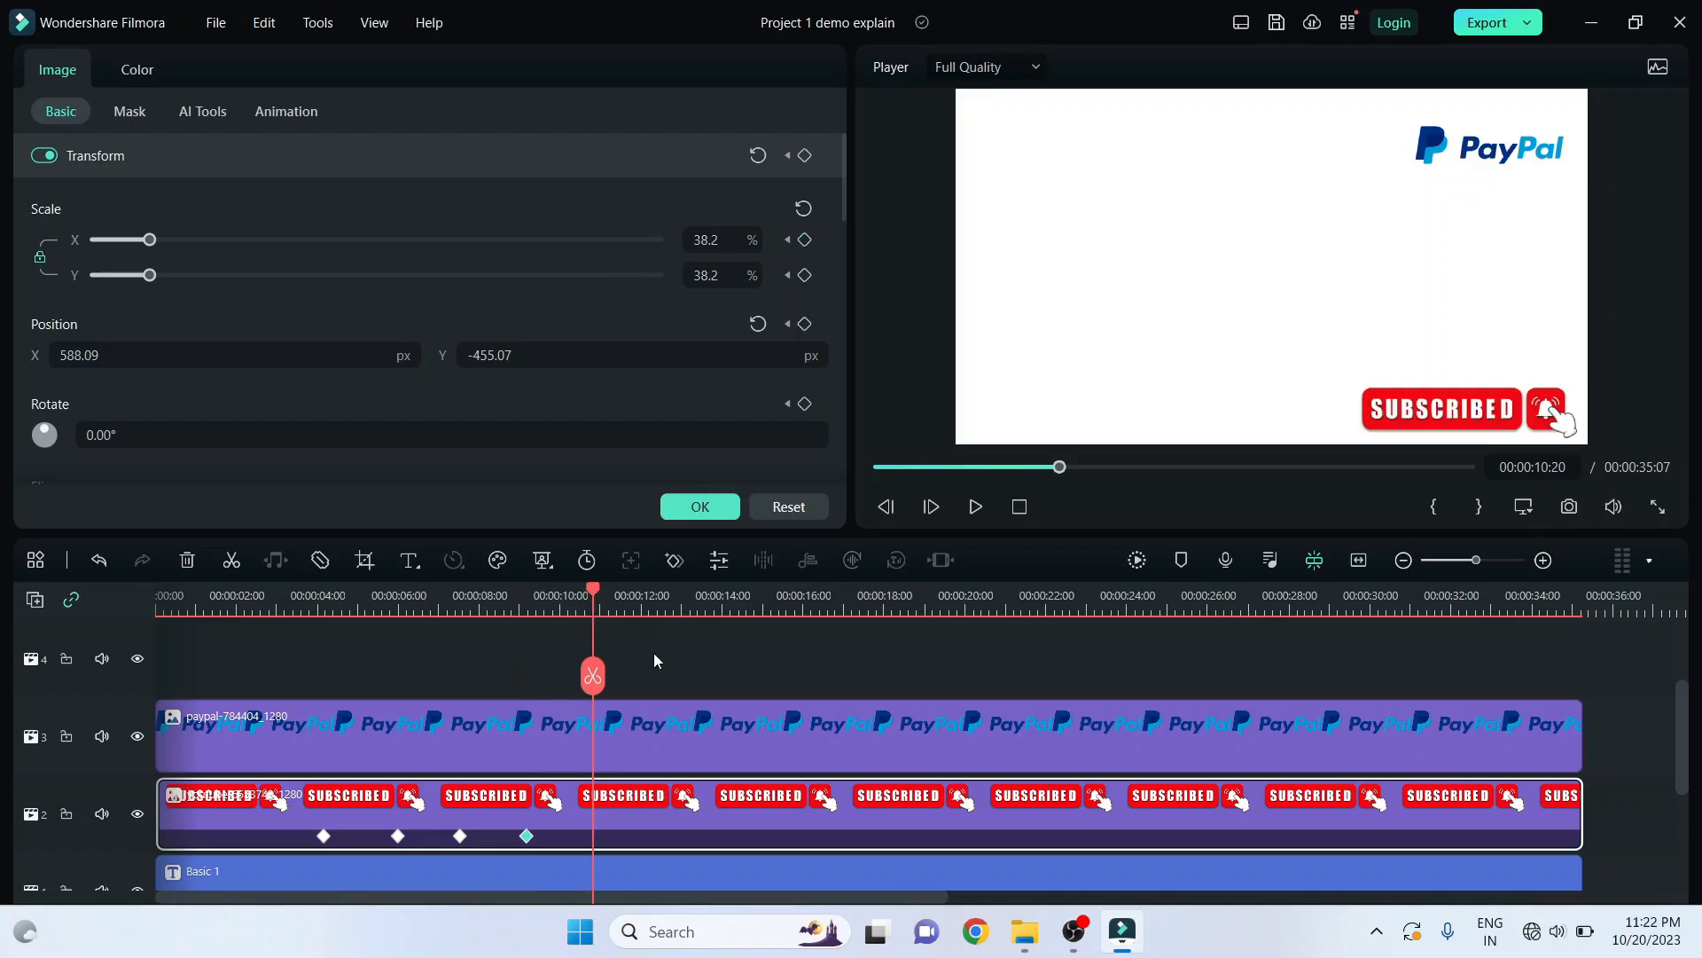
{"action": "double_click", "coordinate": [713, 278]}
{"action": "key", "text": "ctrl+v"}
- In the lower-right corner, shrink the Subscribed image to about 30.8% scale at 00:00:14:09 and enlarge it to about 35% at 00:00:16:17
{"action": "left_click", "coordinate": [737, 598]}
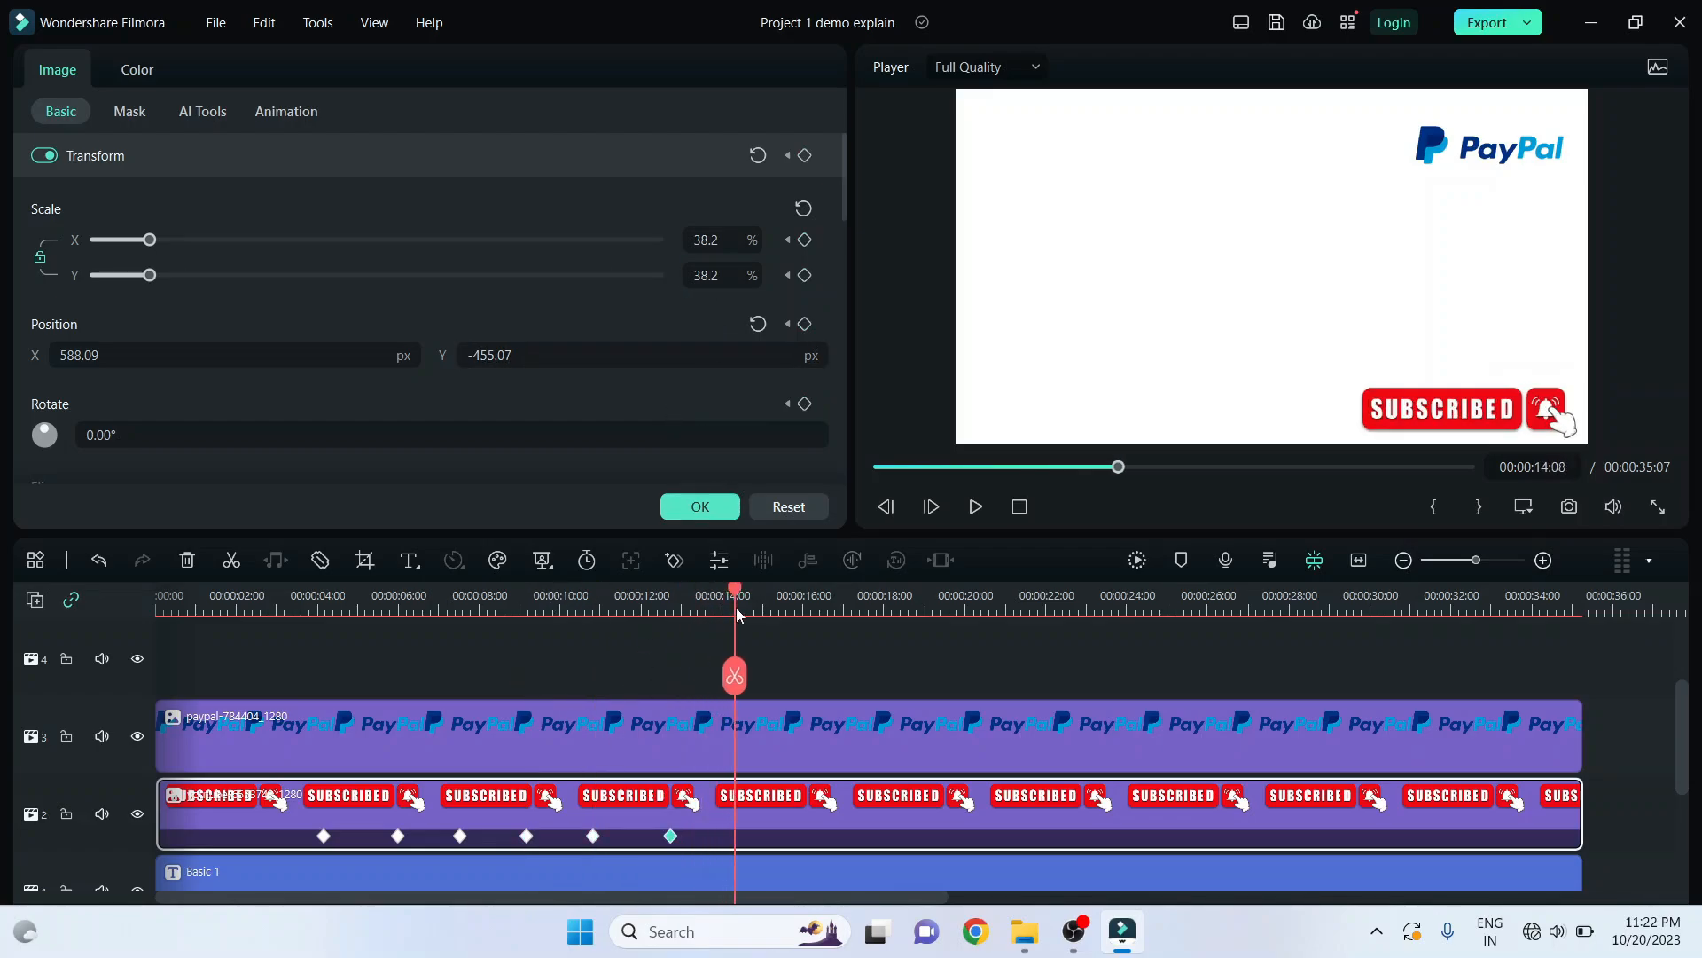
{"action": "left_click", "coordinate": [1399, 419]}
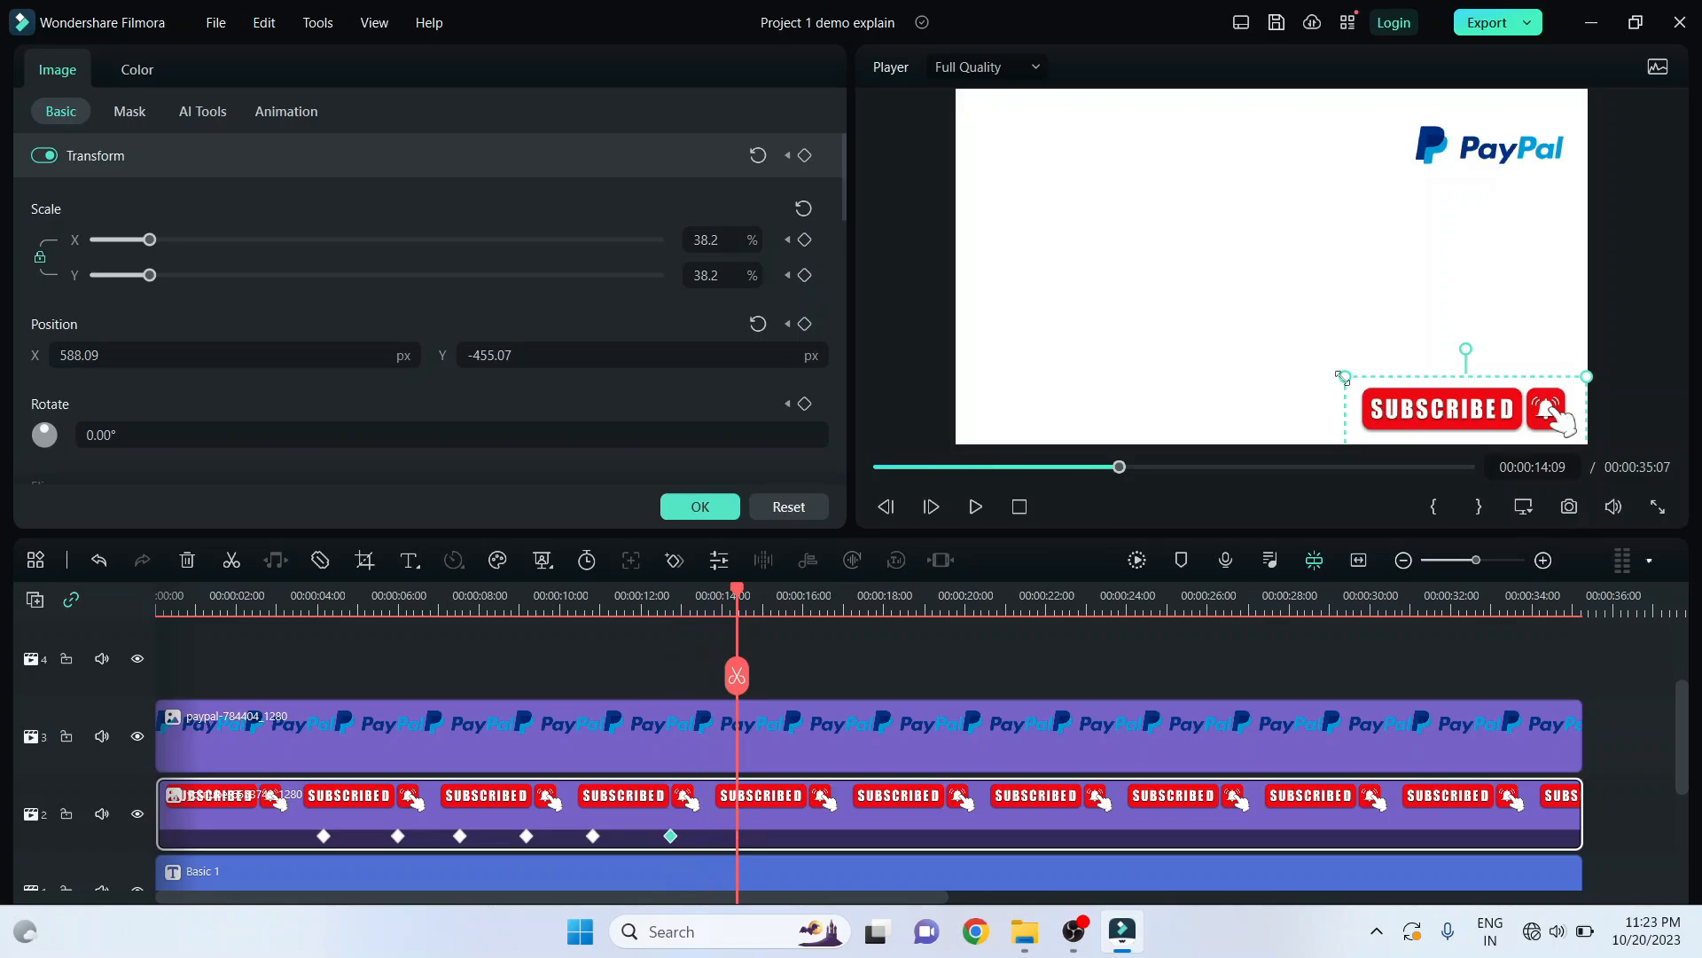
{"action": "left_click_drag", "start_coordinate": [1345, 376], "coordinate": [1392, 391]}
{"action": "left_click_drag", "start_coordinate": [1486, 426], "coordinate": [1452, 432]}
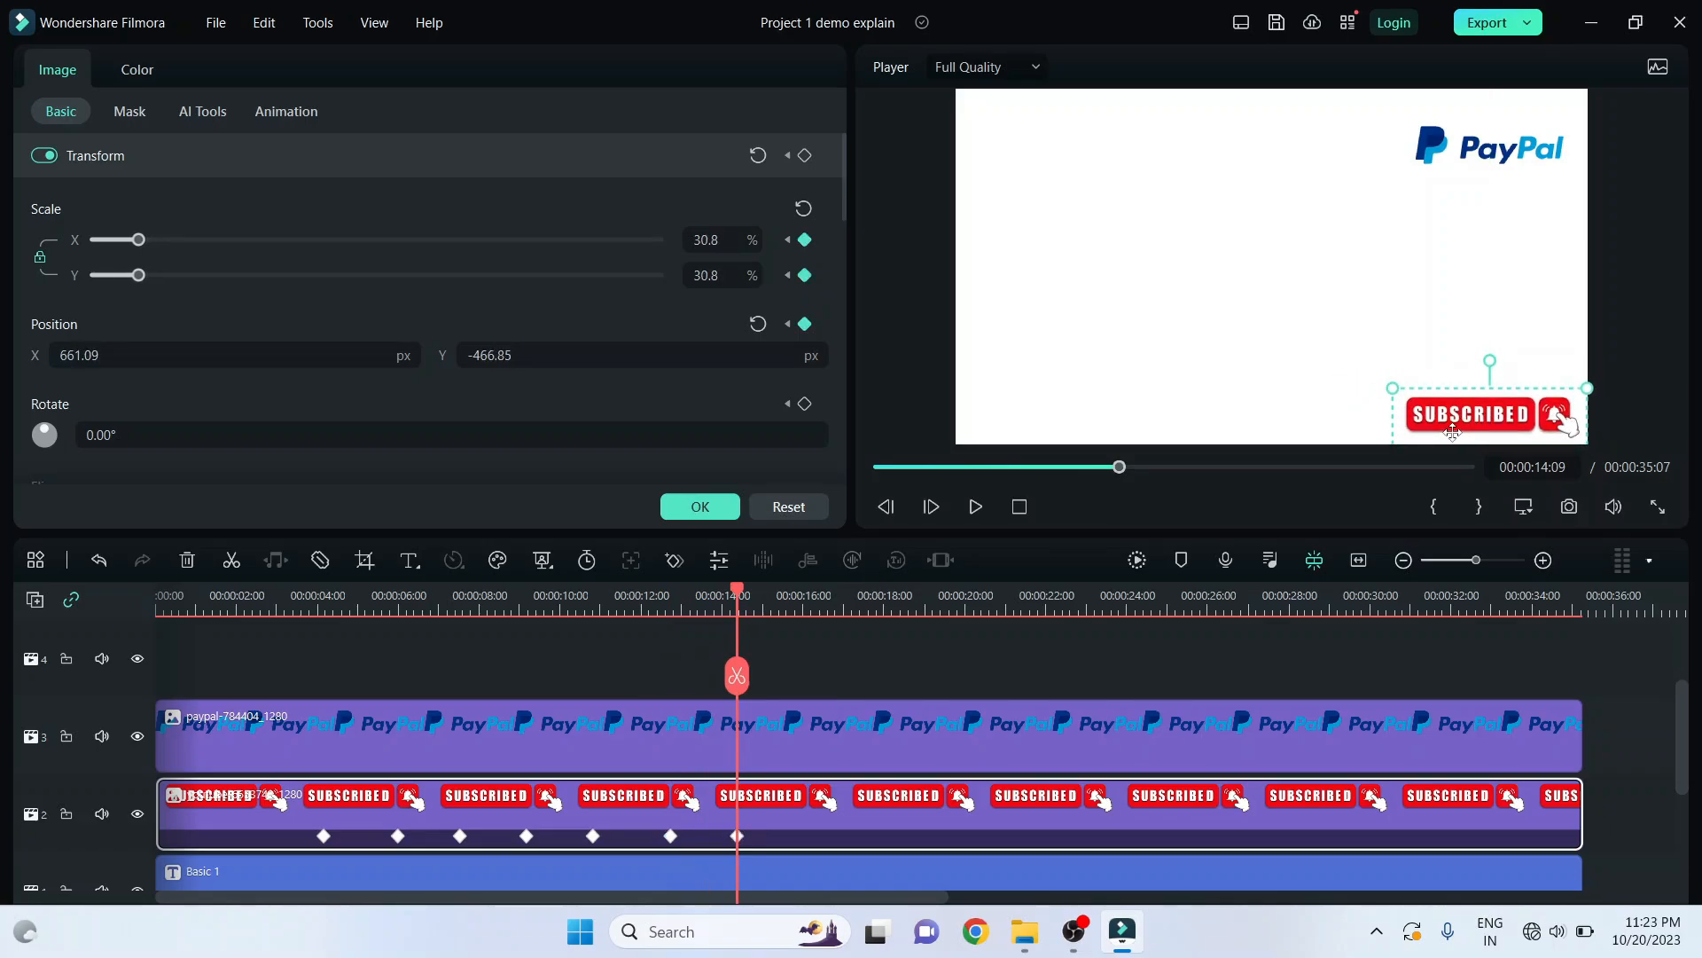
{"action": "left_click", "coordinate": [830, 606]}
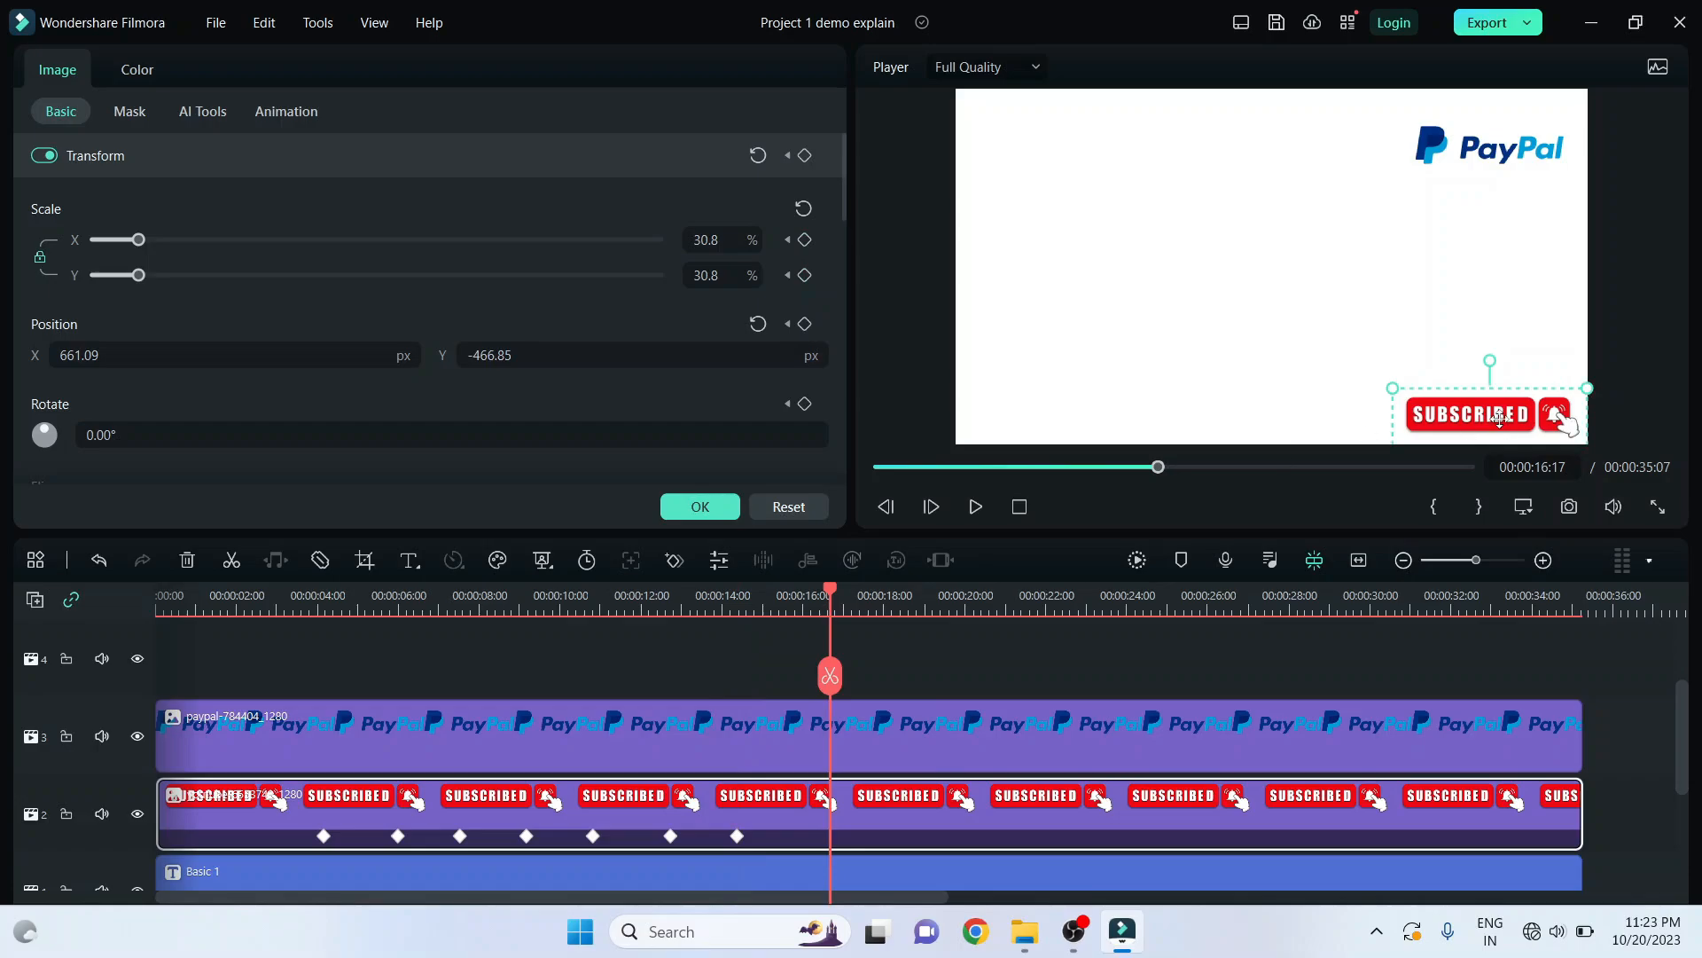
{"action": "mouse_move", "coordinate": [1386, 384]}
{"action": "left_mouse_down"}
{"action": "mouse_move", "coordinate": [1352, 372]}
{"action": "mouse_move", "coordinate": [1381, 378]}
{"action": "left_mouse_up"}
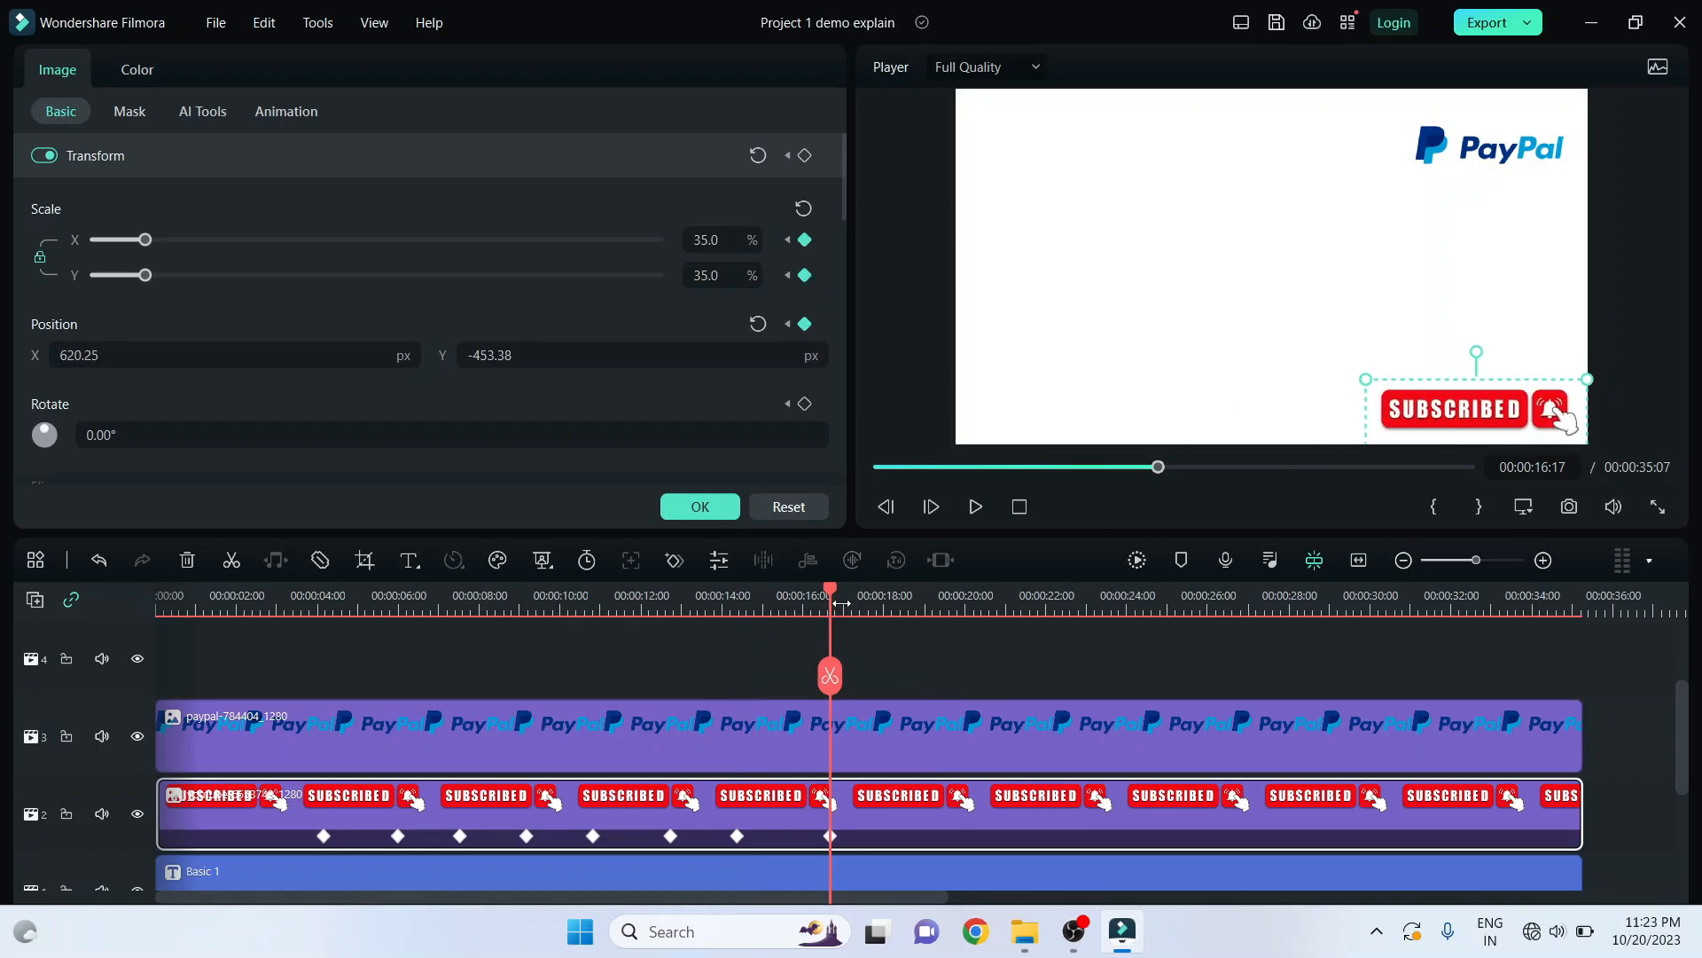
- Play back the Subscribed image's whole scaling animation from just before its first keyframe to past the last one
{"action": "left_click_drag", "start_coordinate": [834, 598], "coordinate": [305, 664]}
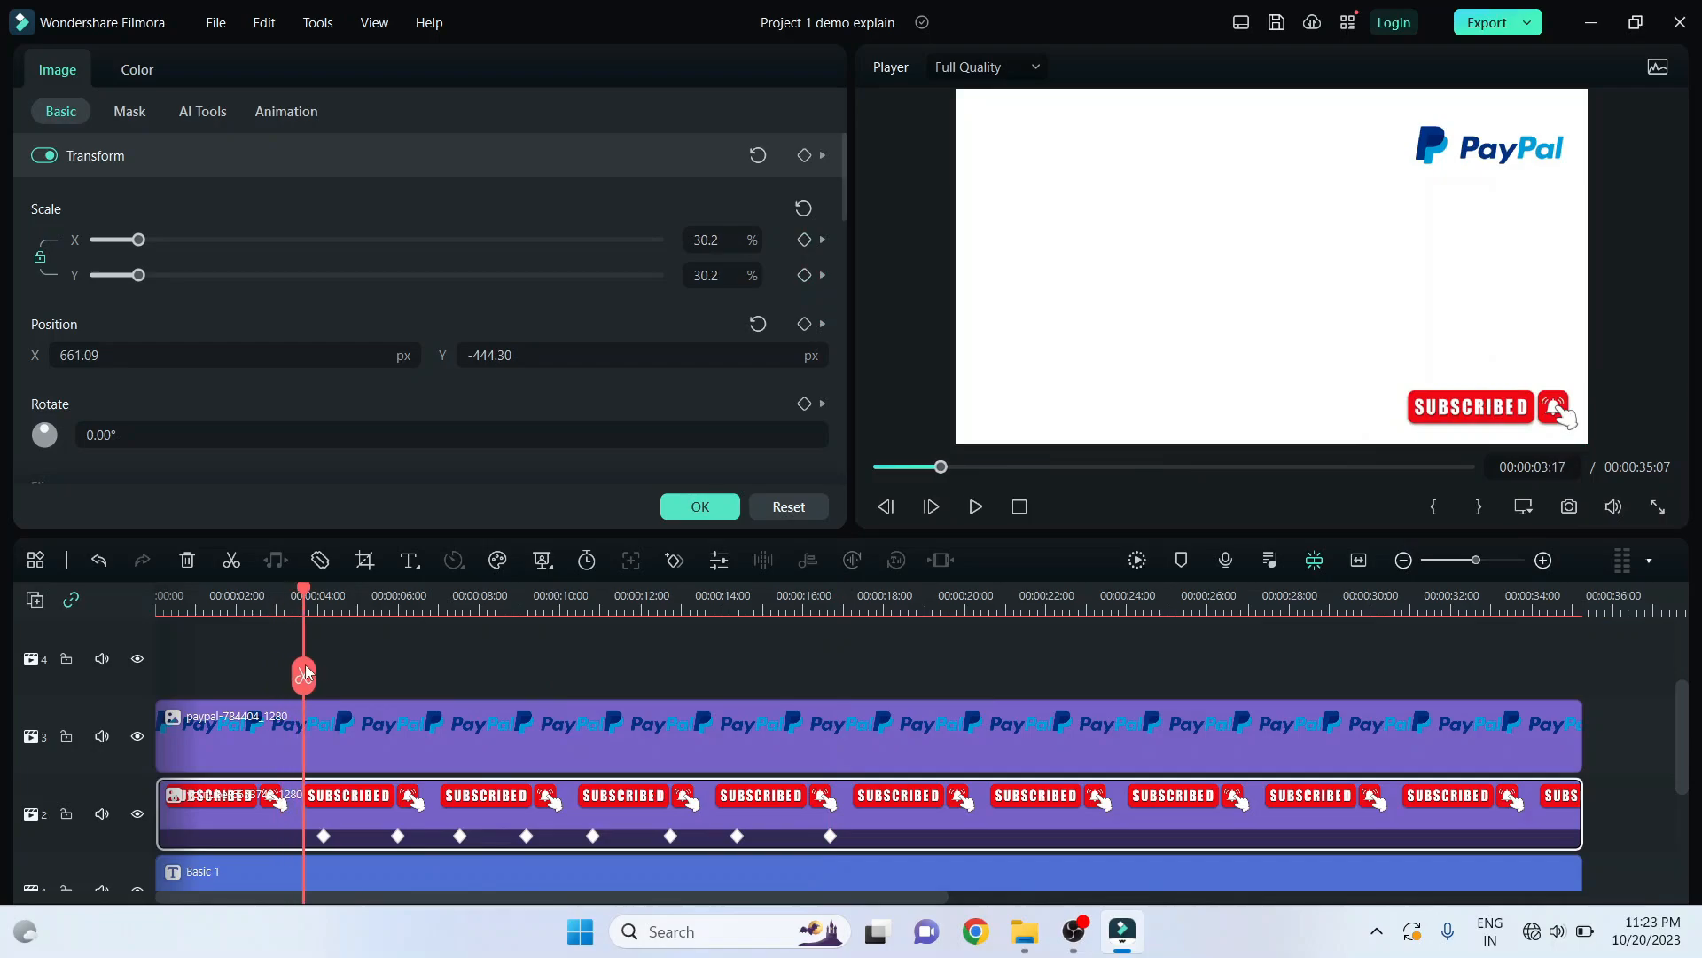
{"action": "key", "text": "space"}
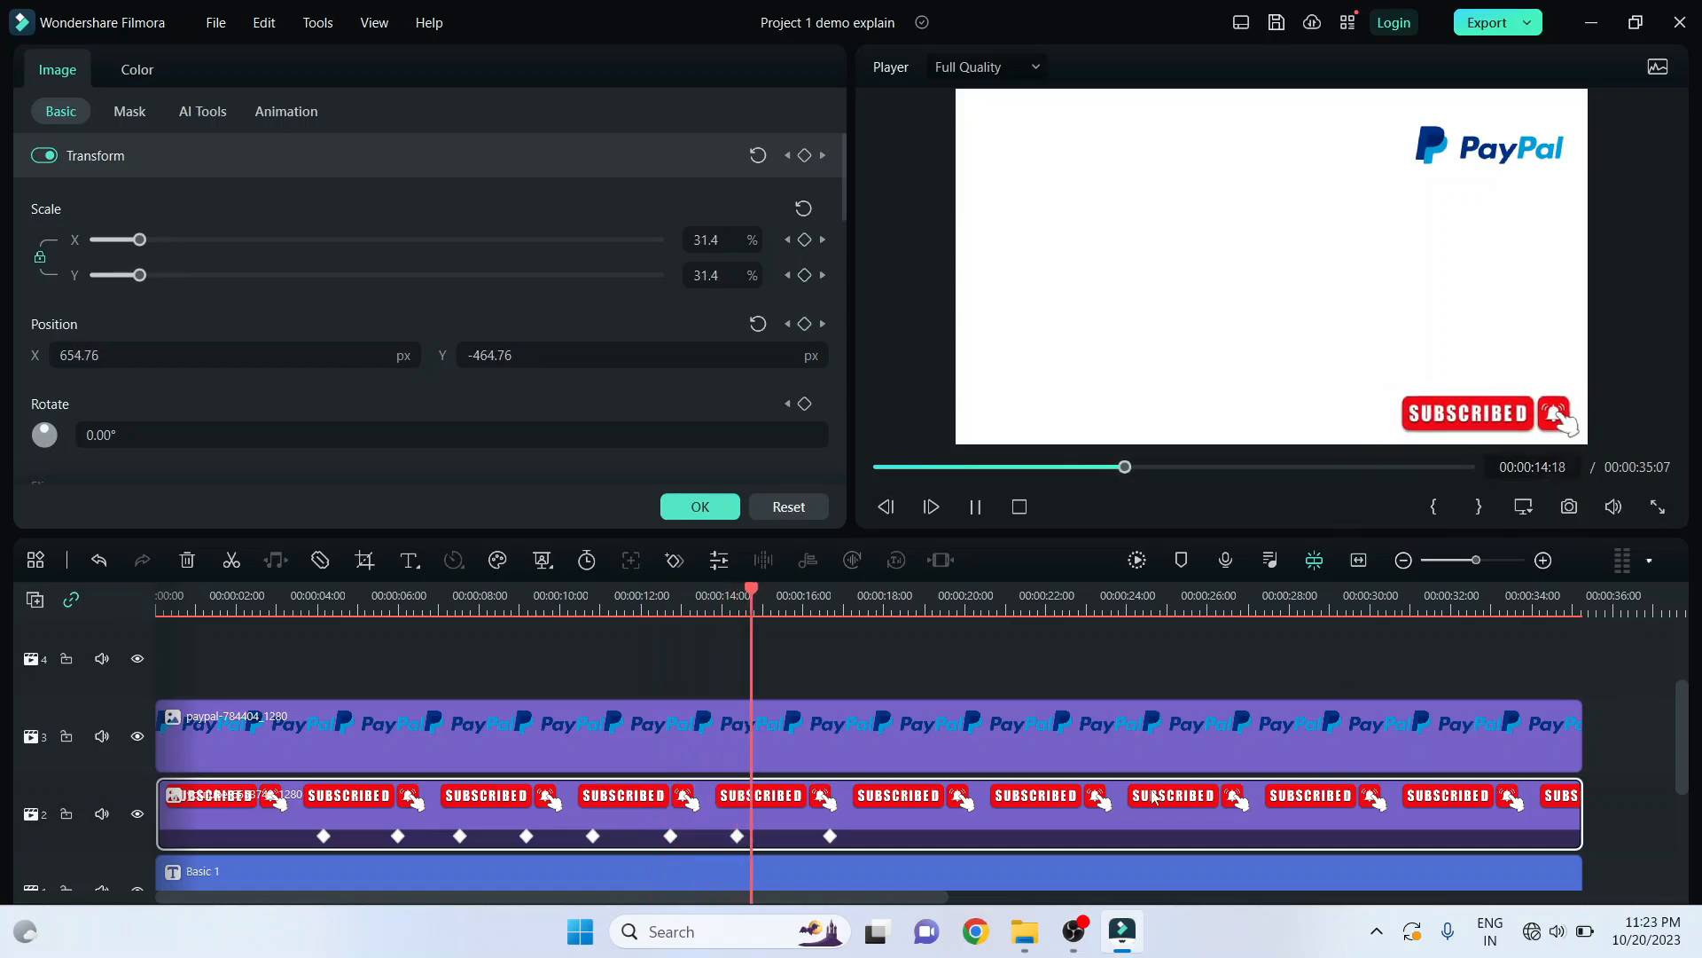
{"action": "key", "text": "space"}
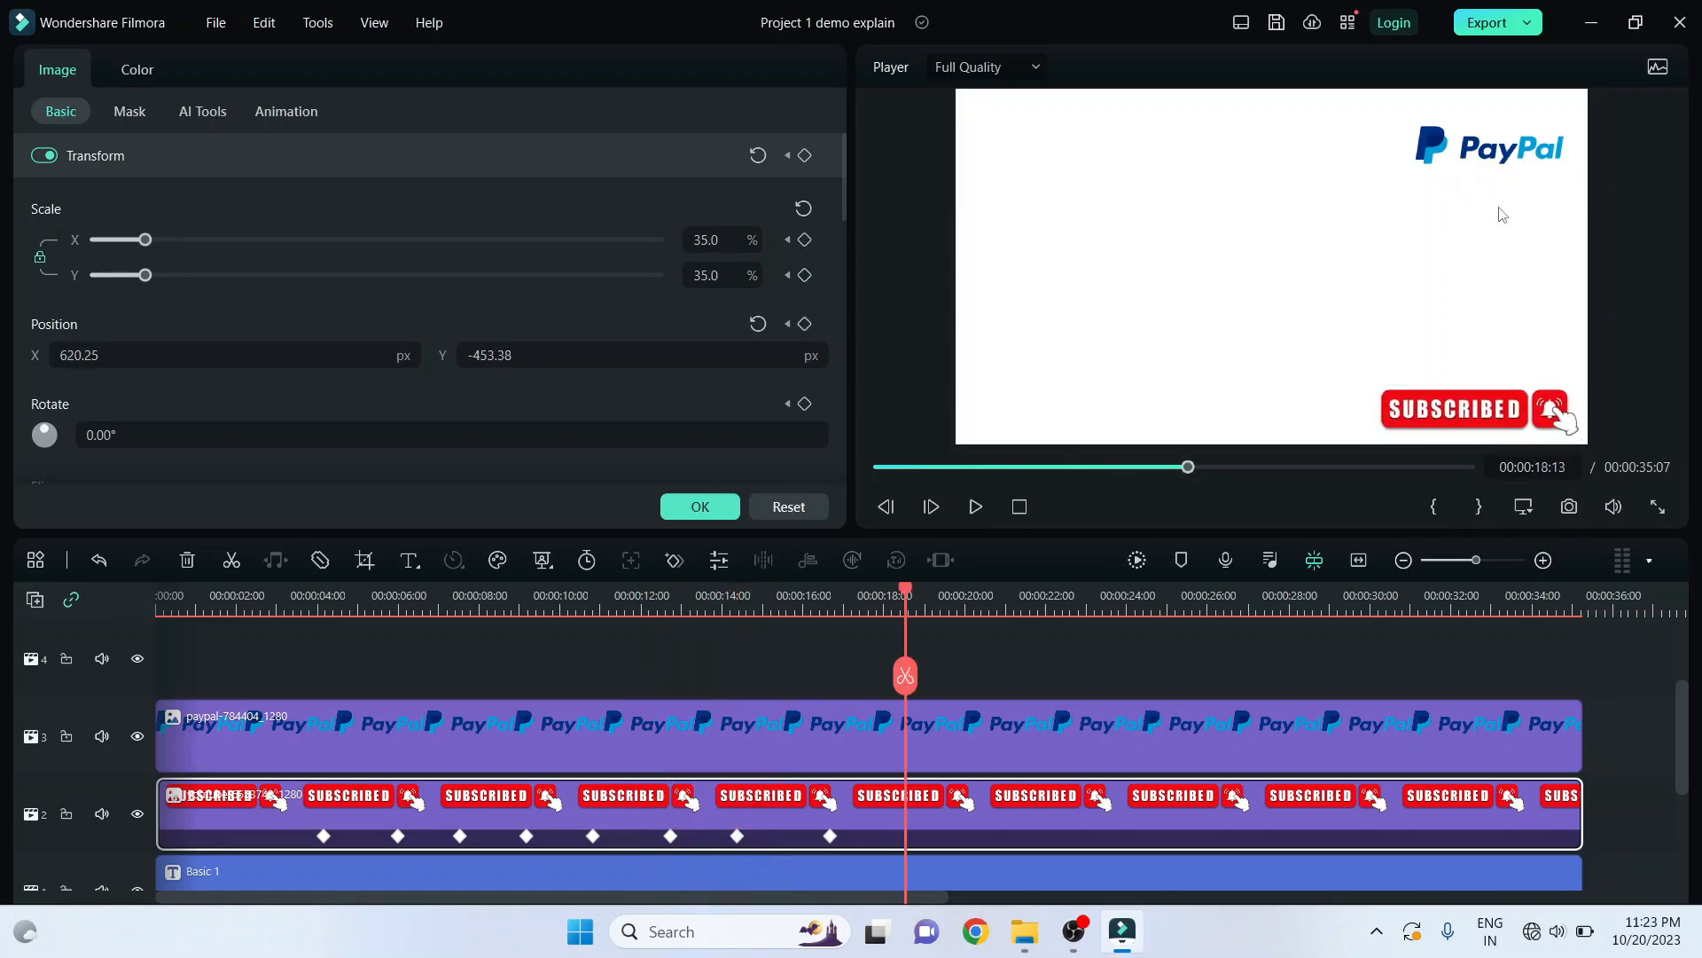
- Add an Opacity keyframe at 100% to the PayPal logo at 00:00:18:13
{"action": "left_click", "coordinate": [1512, 156]}
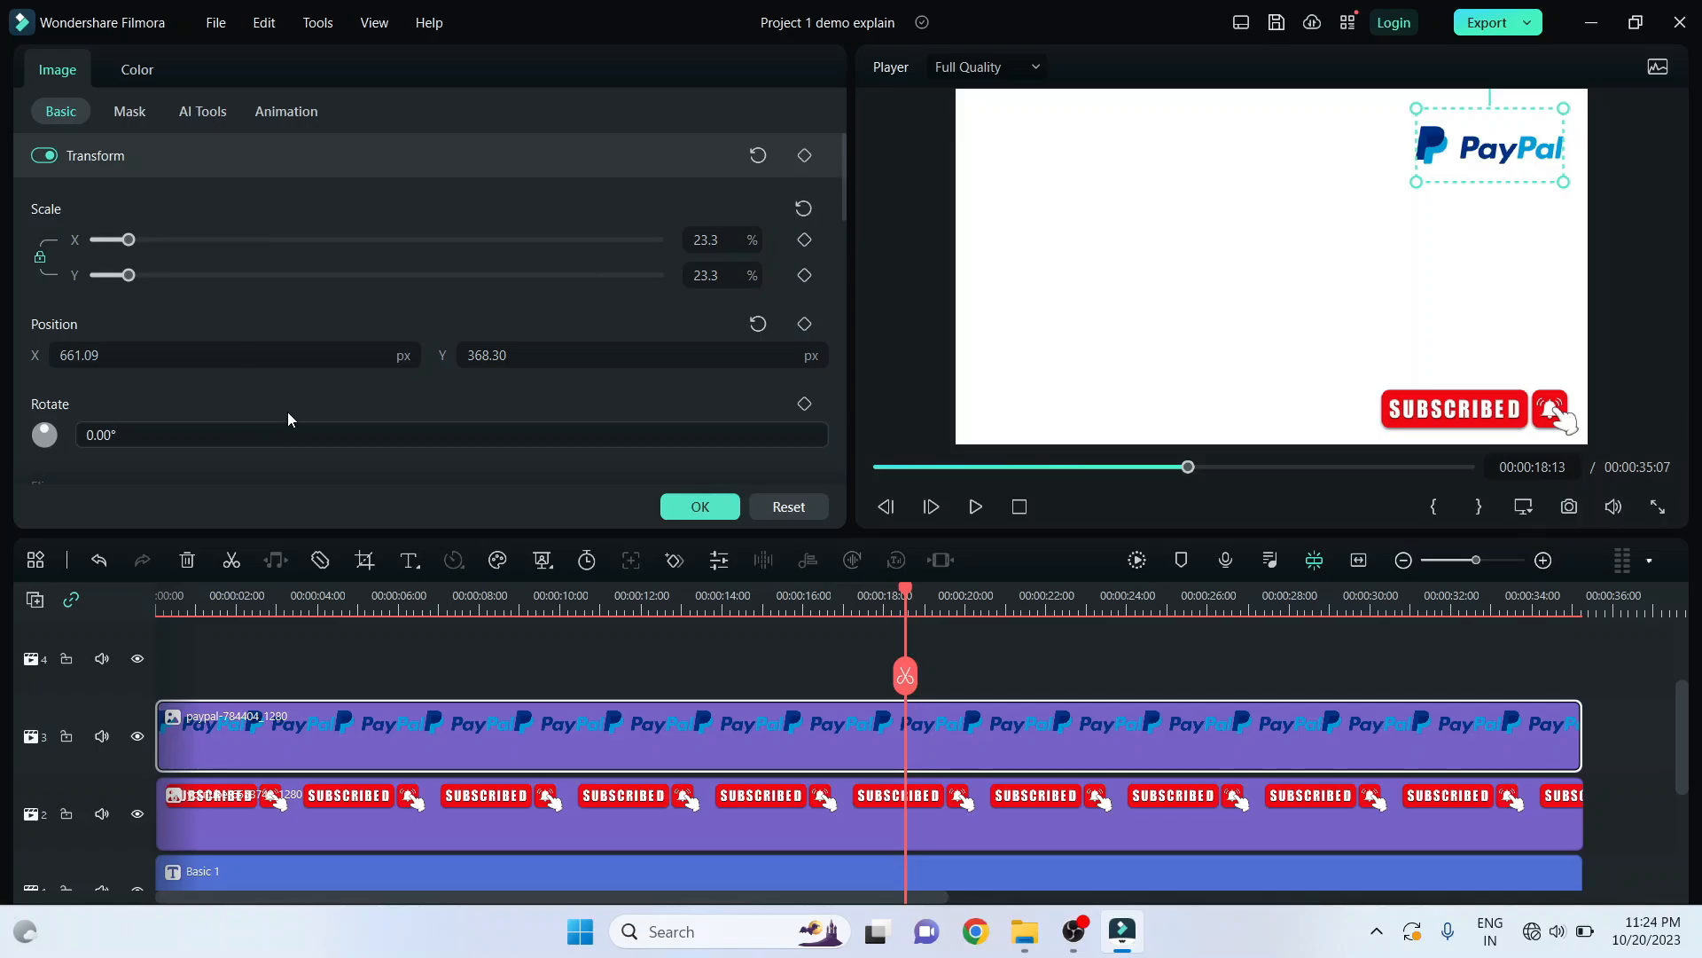
{"action": "scroll", "coordinate": [296, 375], "scroll_direction": "down", "scroll_amount": 5}
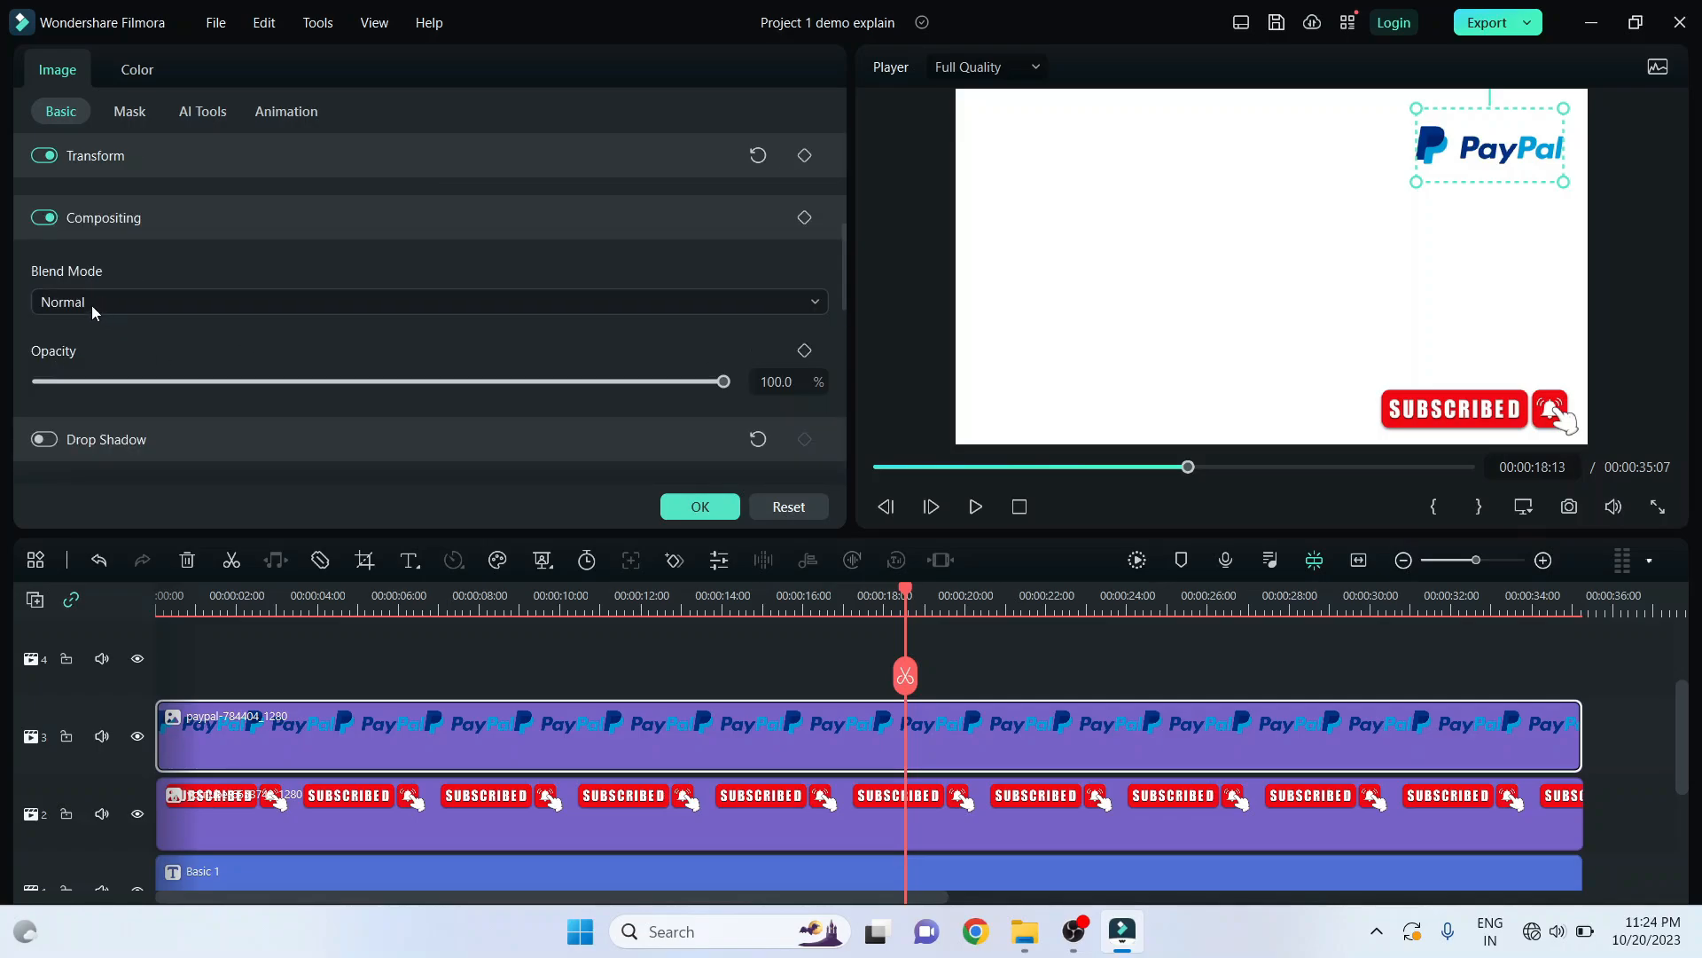
{"action": "left_click", "coordinate": [689, 381]}
{"action": "left_click_drag", "start_coordinate": [666, 383], "coordinate": [710, 382]}
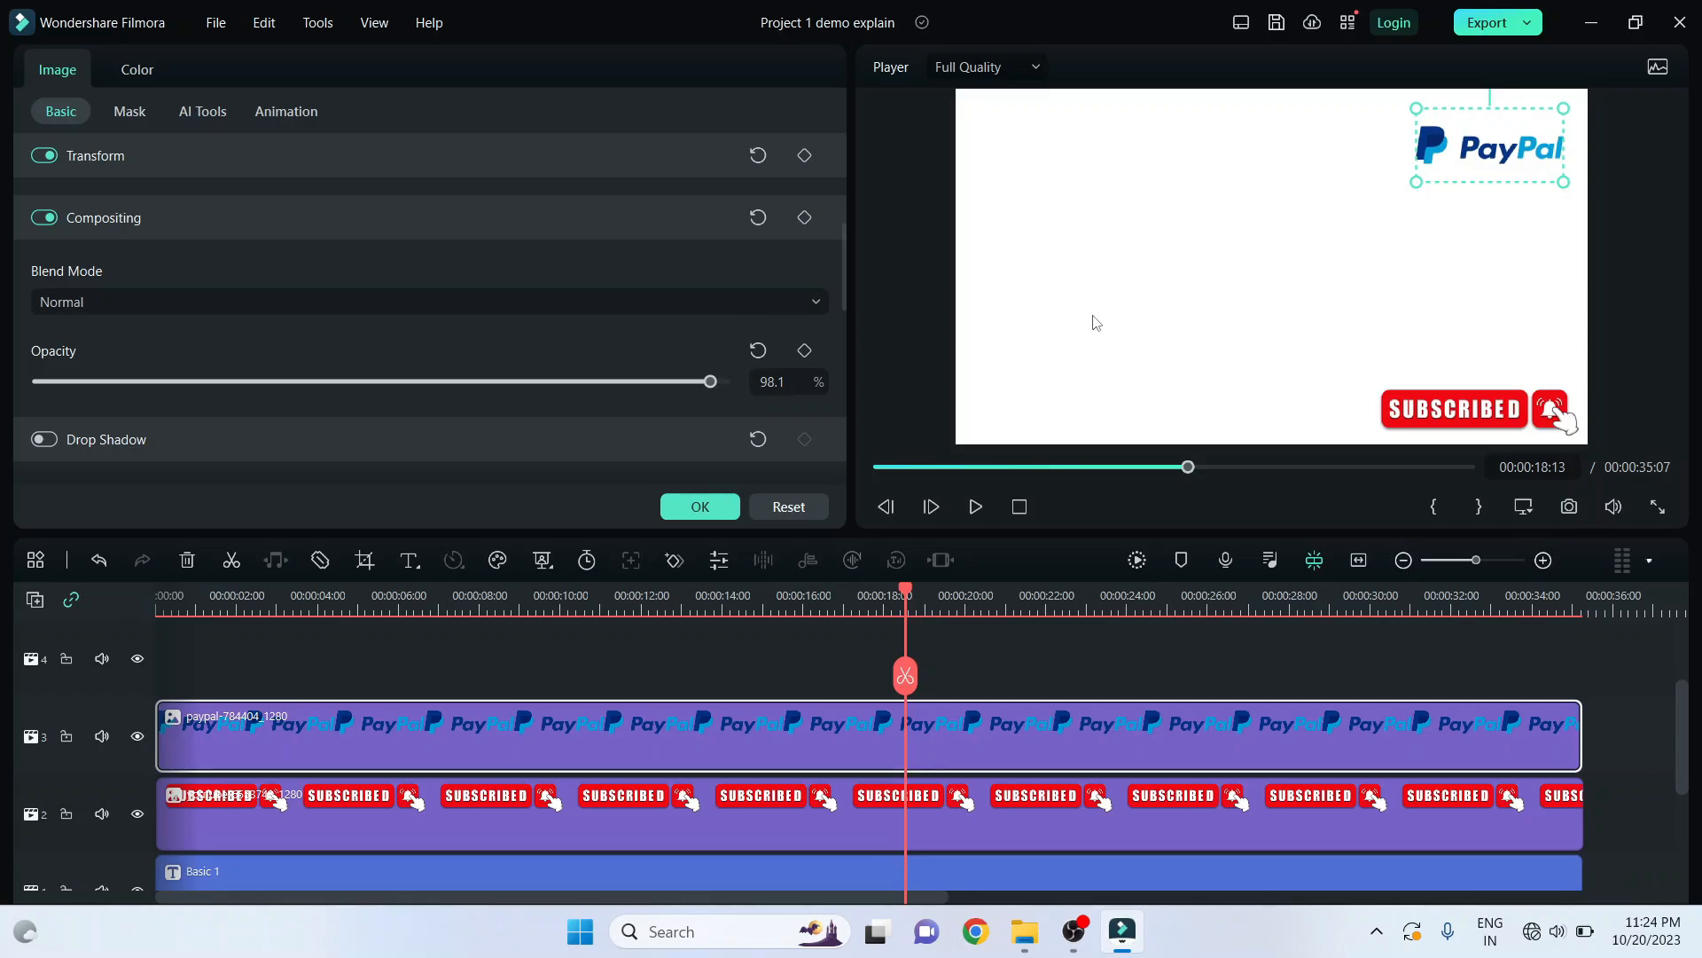
{"action": "scroll", "coordinate": [474, 333], "scroll_direction": "down", "scroll_amount": 1}
{"action": "scroll", "coordinate": [505, 302], "scroll_direction": "up", "scroll_amount": 1}
{"action": "left_click", "coordinate": [804, 351]}
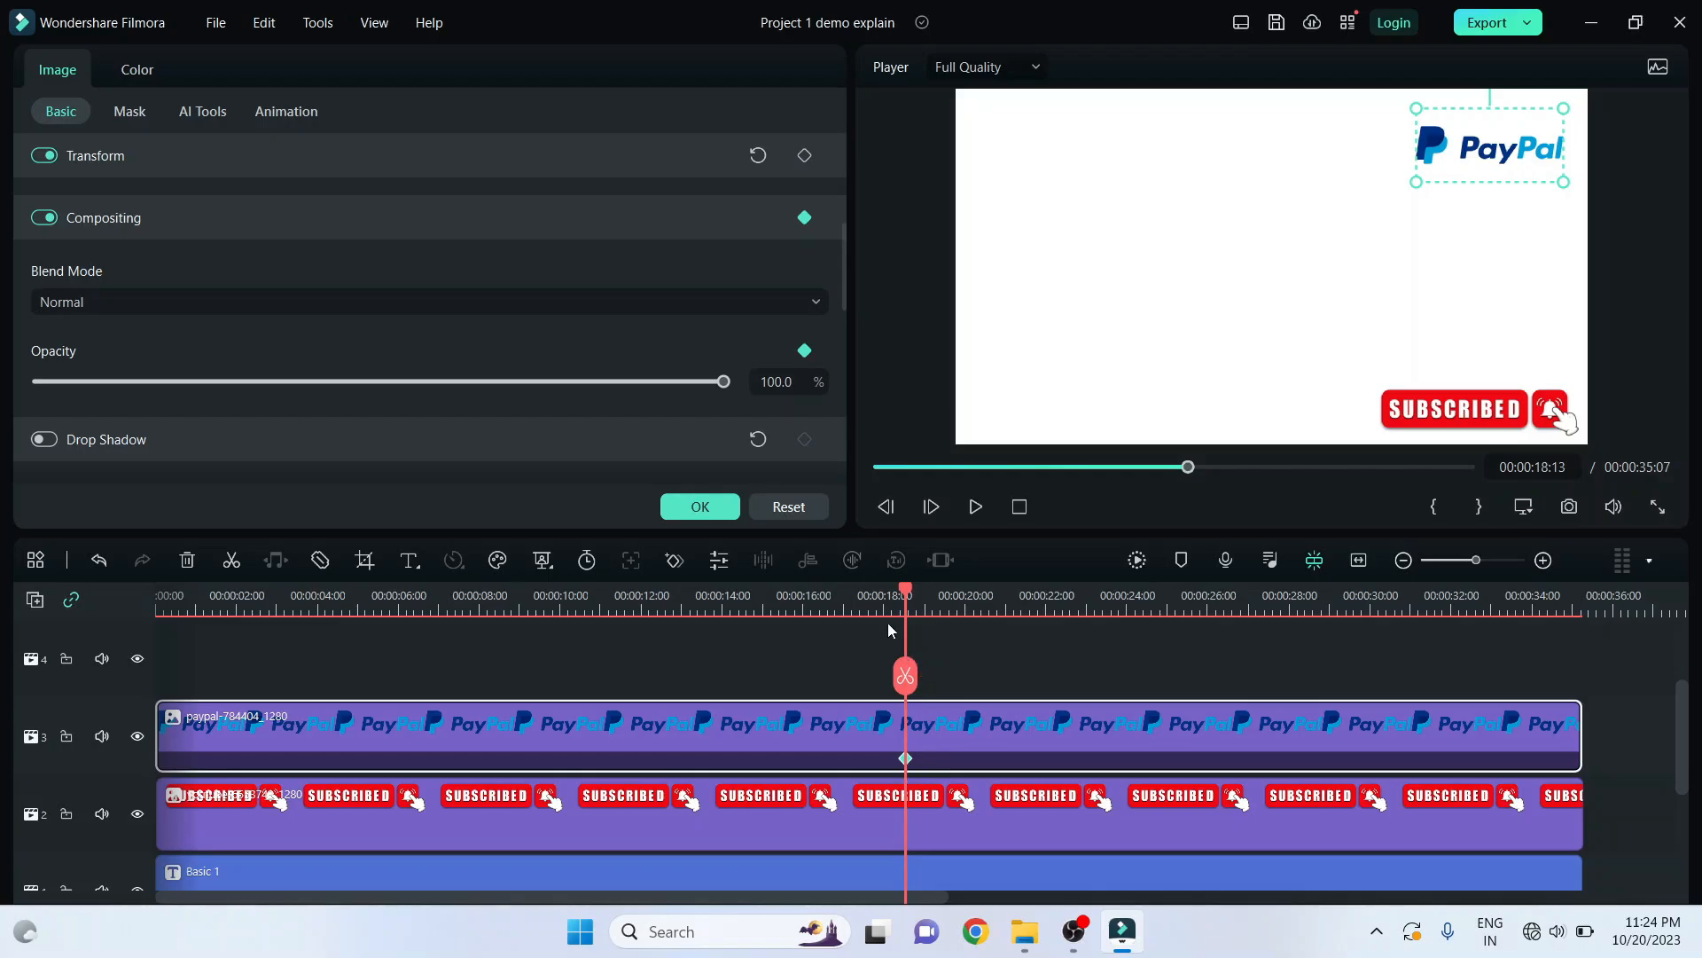
- Add a second Opacity keyframe to the PayPal logo at 00:00:20:13 and lower its opacity to 0%
{"action": "left_click_drag", "start_coordinate": [906, 594], "coordinate": [988, 595]}
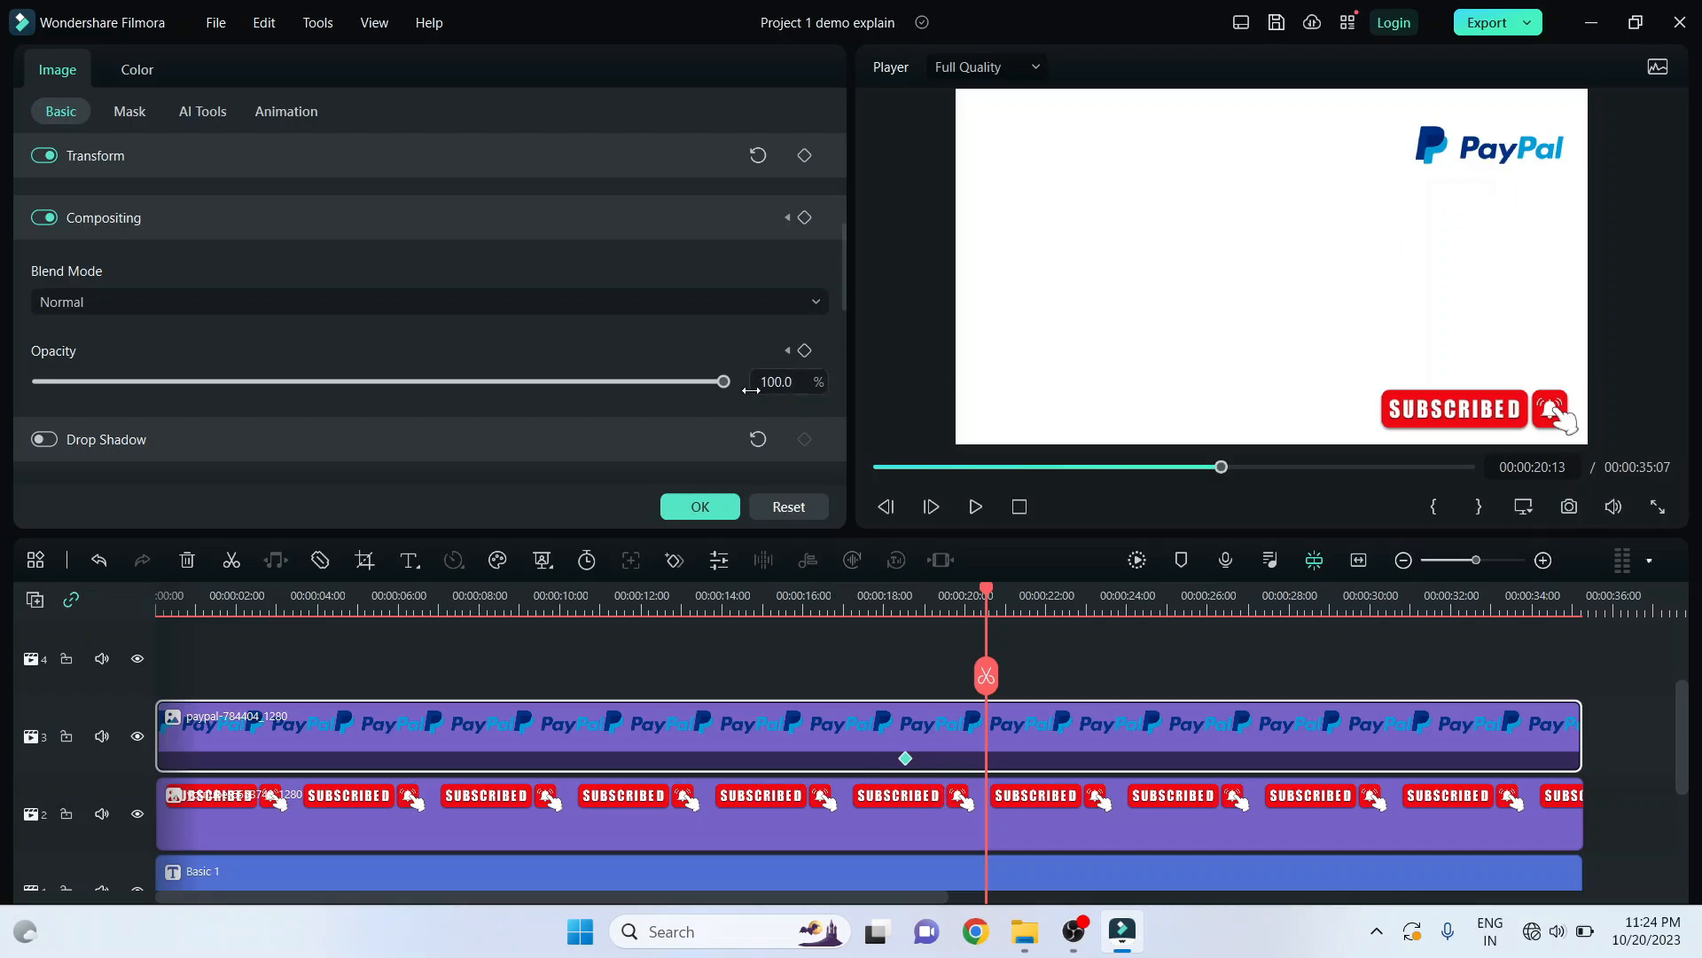
{"action": "left_click", "coordinate": [804, 351]}
{"action": "left_click_drag", "start_coordinate": [723, 385], "coordinate": [31, 387]}
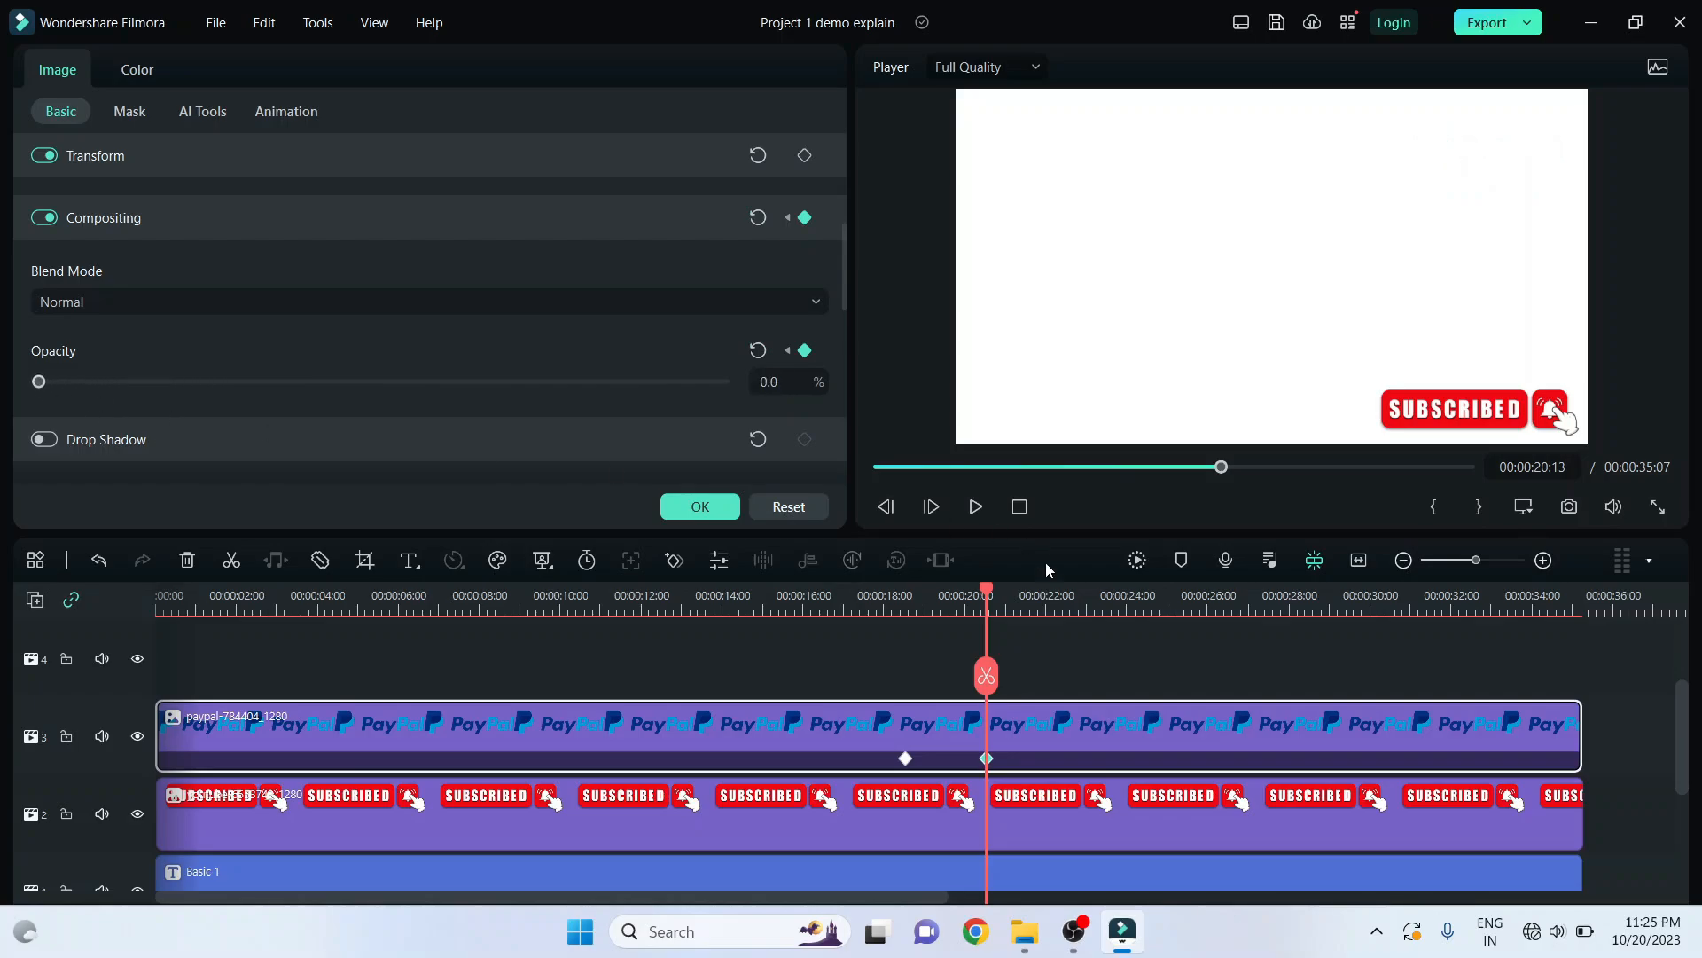
- Play back the PayPal logo's fade-out from 00:00:18:00 until past its second opacity keyframe
{"action": "left_click", "coordinate": [894, 612]}
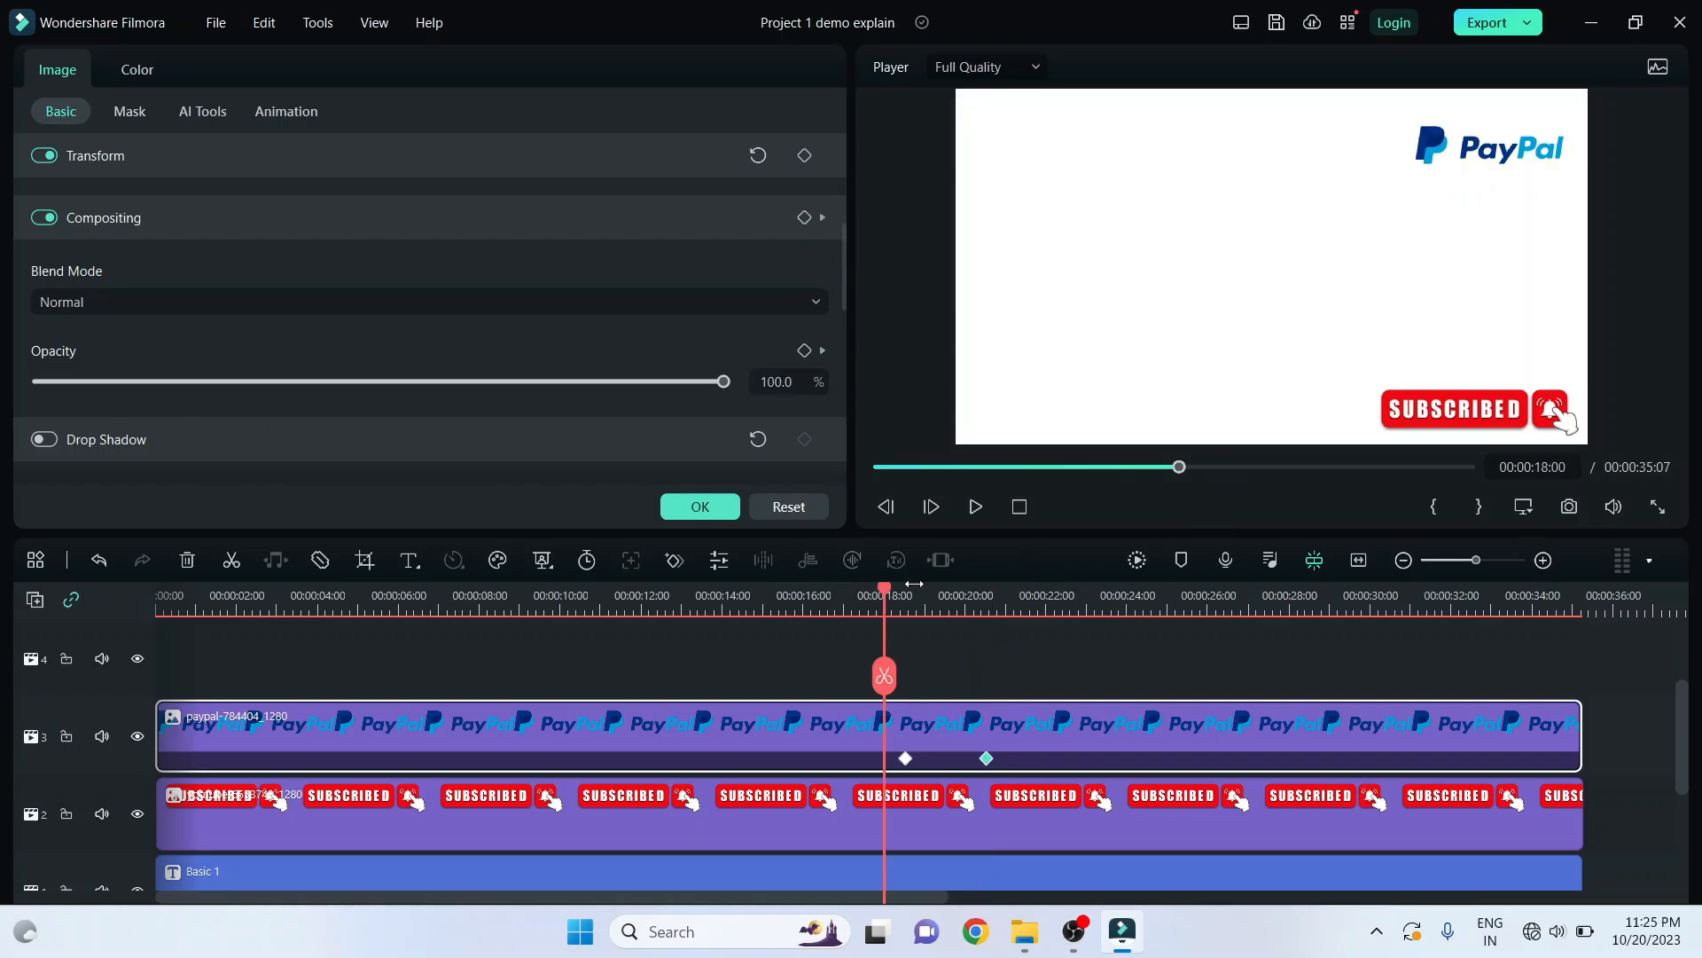
{"action": "left_click", "coordinate": [975, 507]}
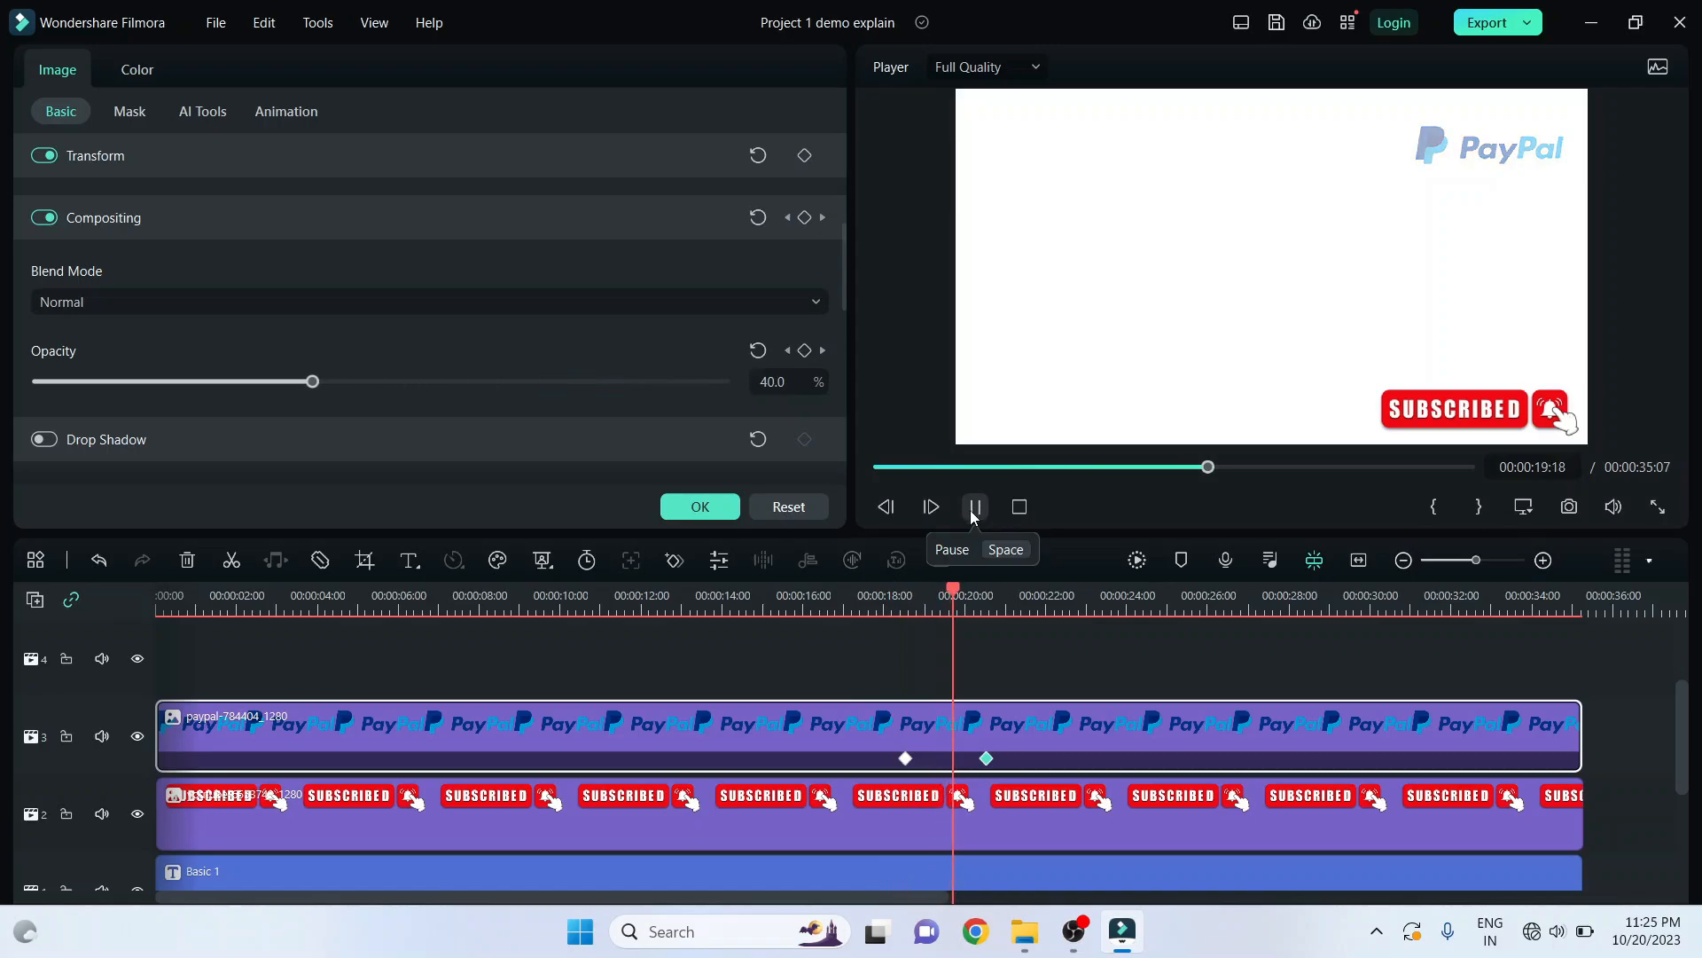
{"action": "left_click", "coordinate": [974, 508]}
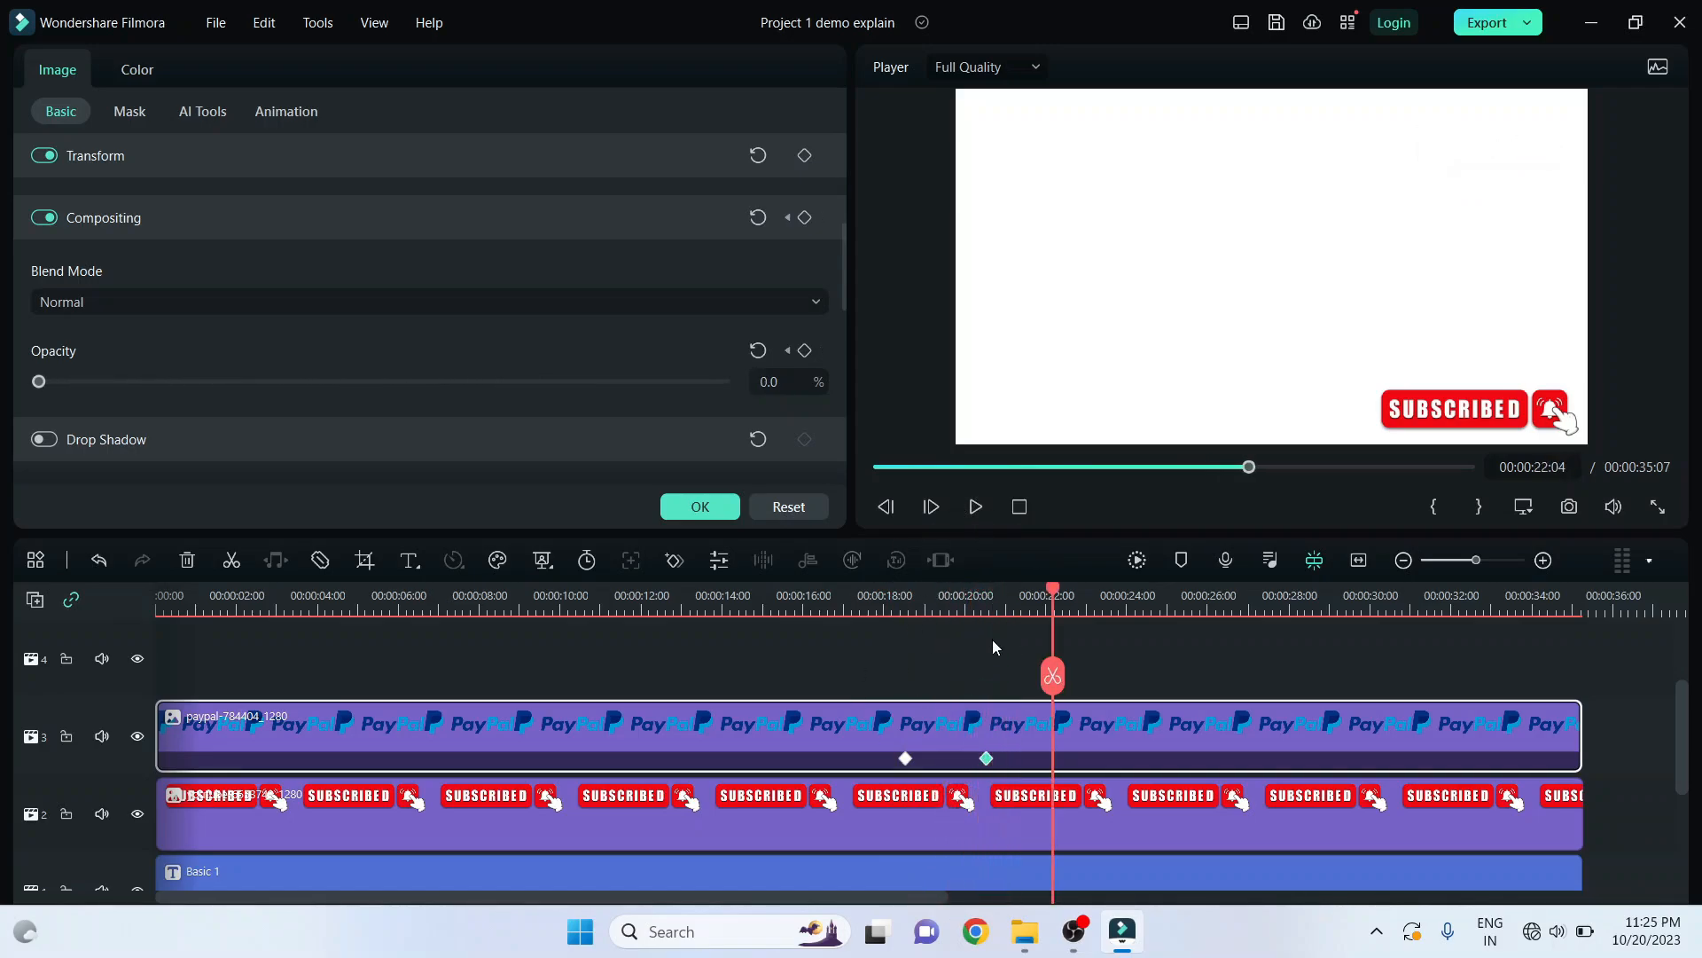
- Review the opacity at both of the PayPal logo's keyframes and replay the fade from before the first one
{"action": "left_click", "coordinate": [892, 602]}
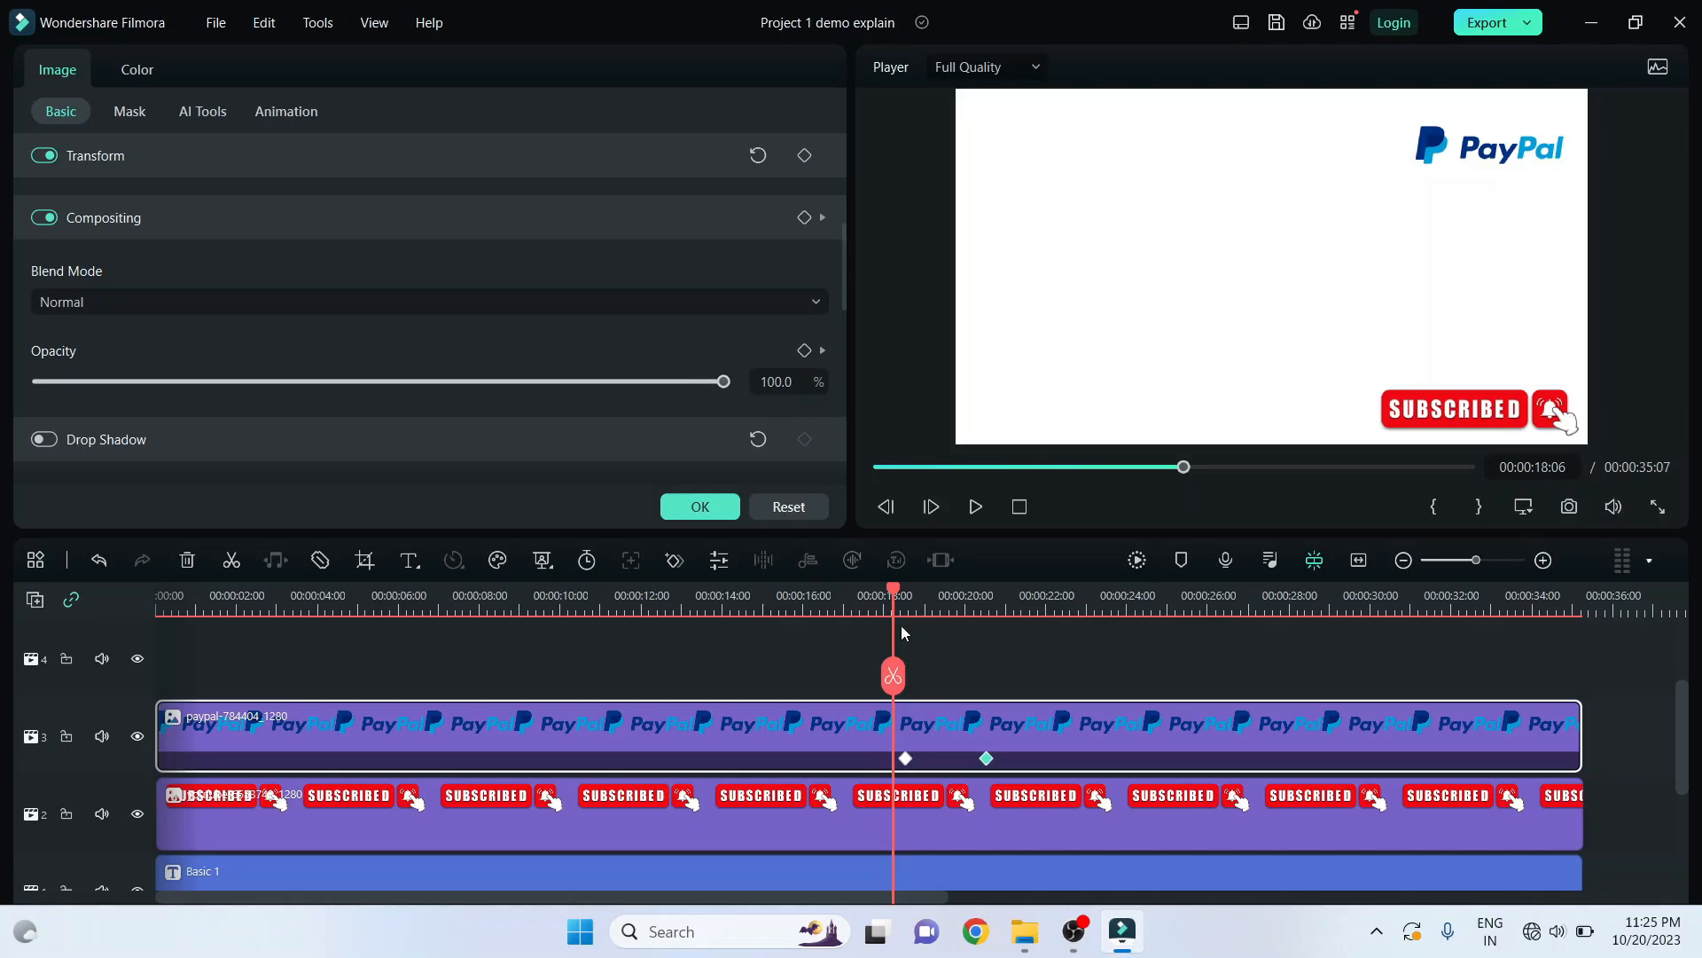
{"action": "left_click", "coordinate": [905, 759]}
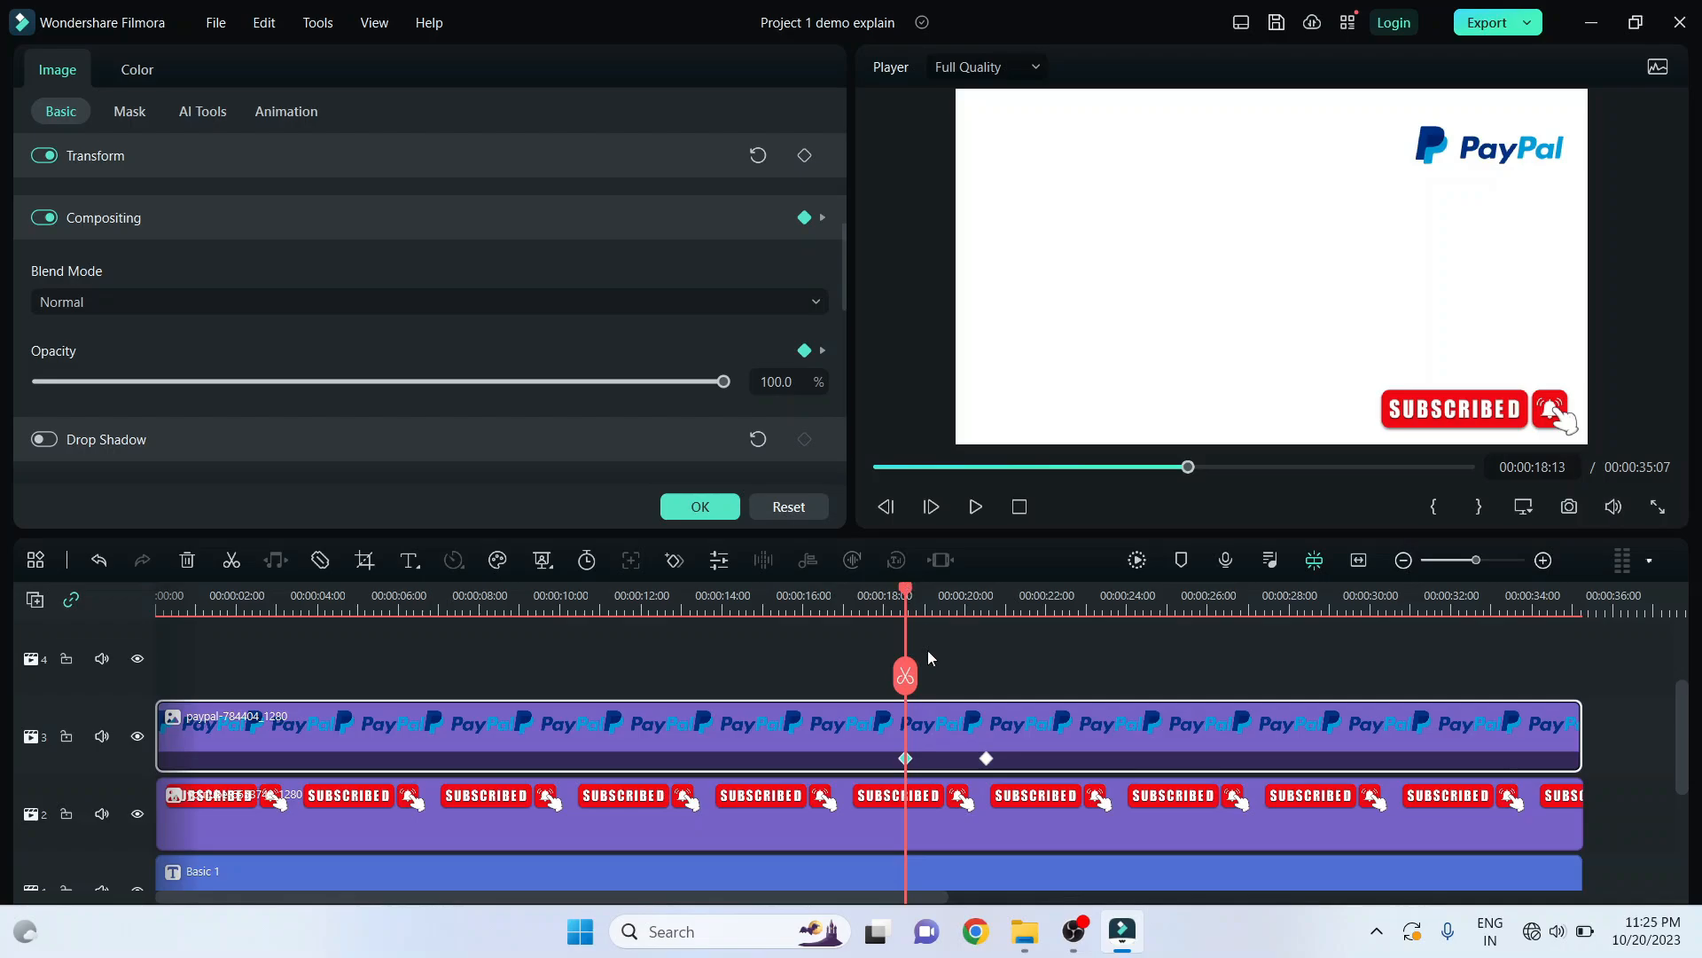
{"action": "left_click", "coordinate": [987, 760]}
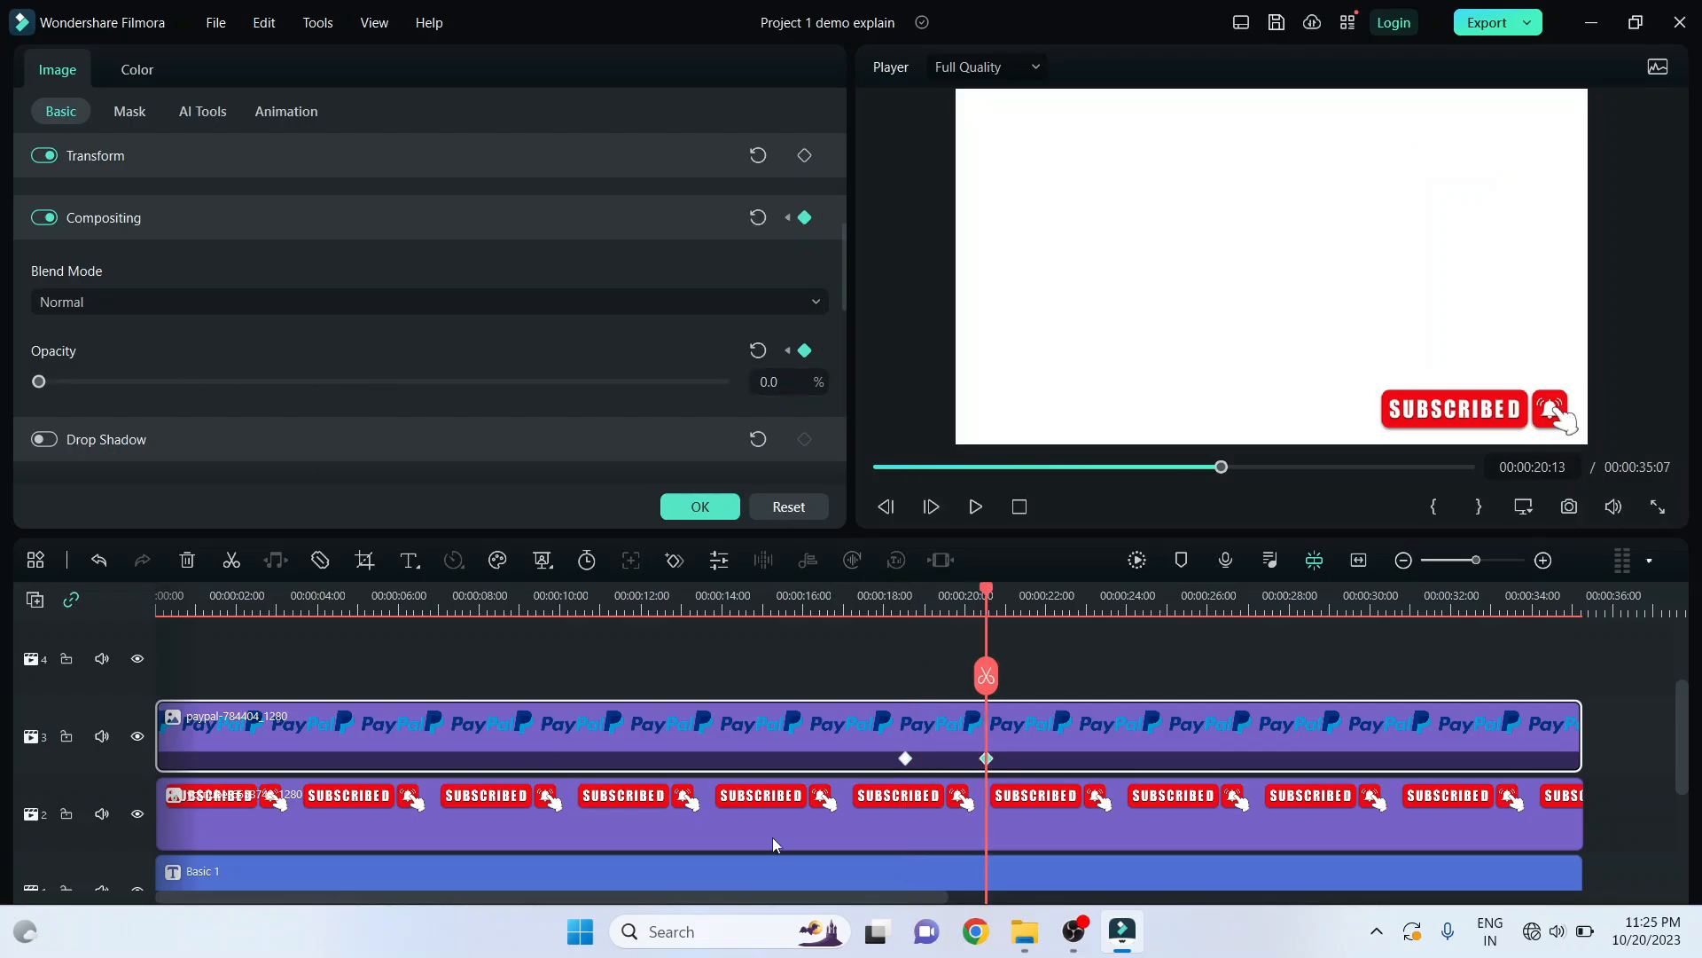
{"action": "left_click", "coordinate": [867, 596]}
{"action": "left_click", "coordinate": [975, 507]}
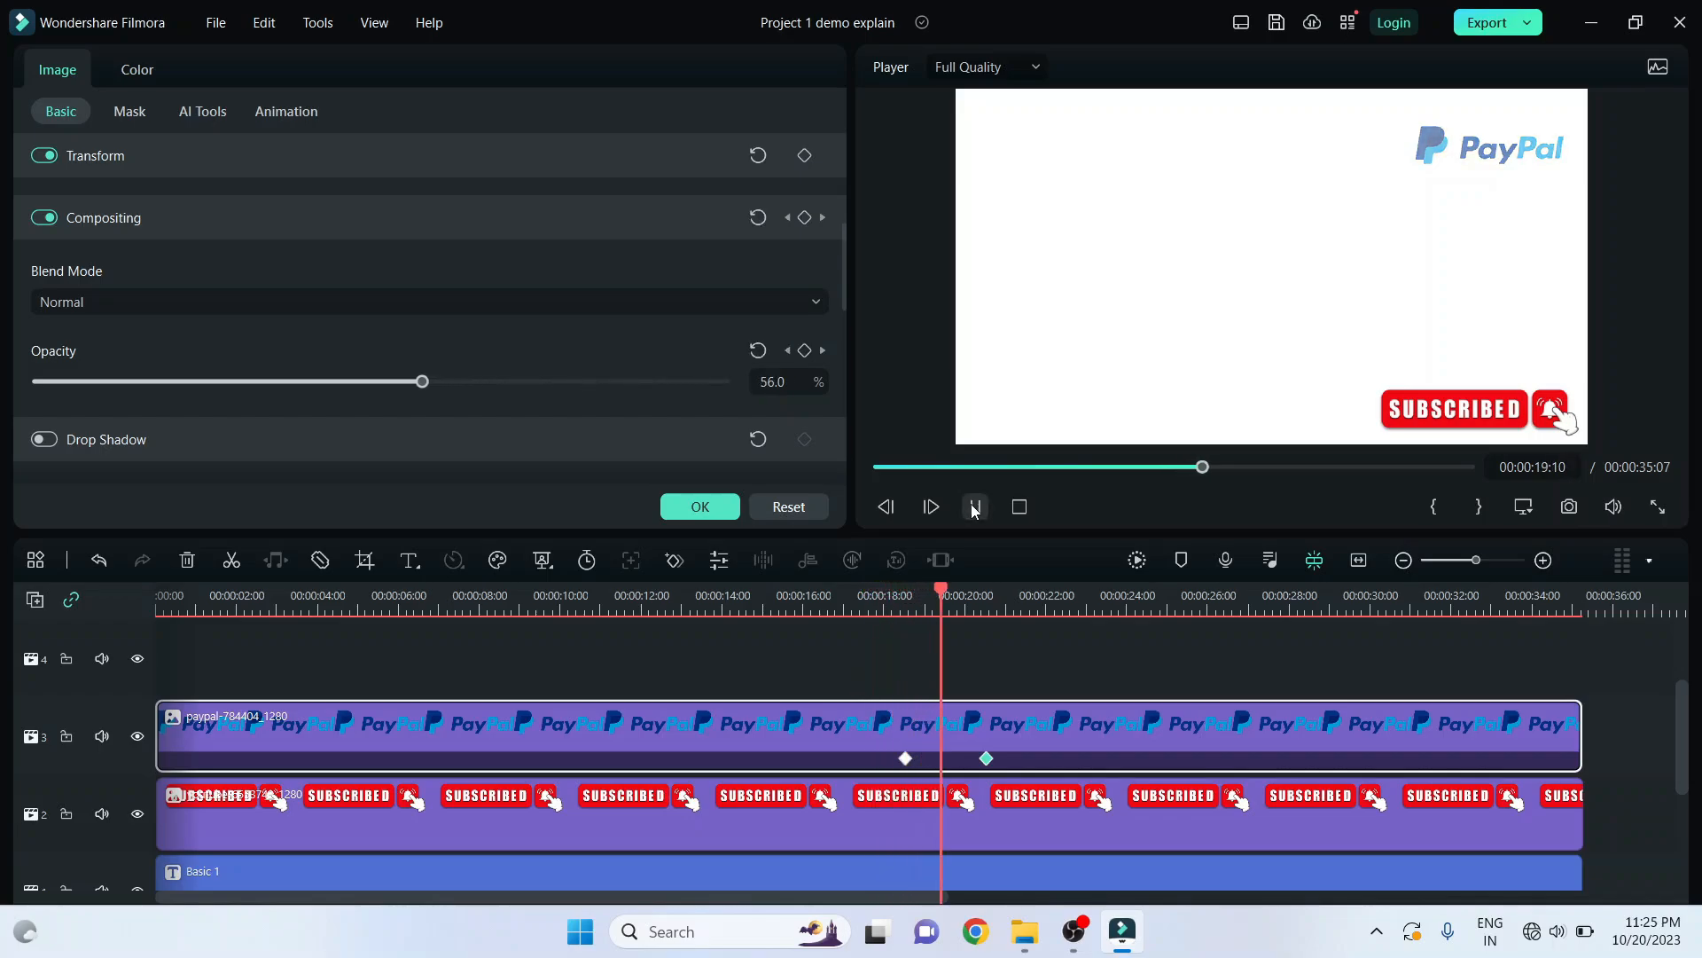
- Replay the PayPal logo's fade-out from its first opacity keyframe
{"action": "left_click", "coordinate": [975, 506]}
{"action": "left_click", "coordinate": [1189, 467]}
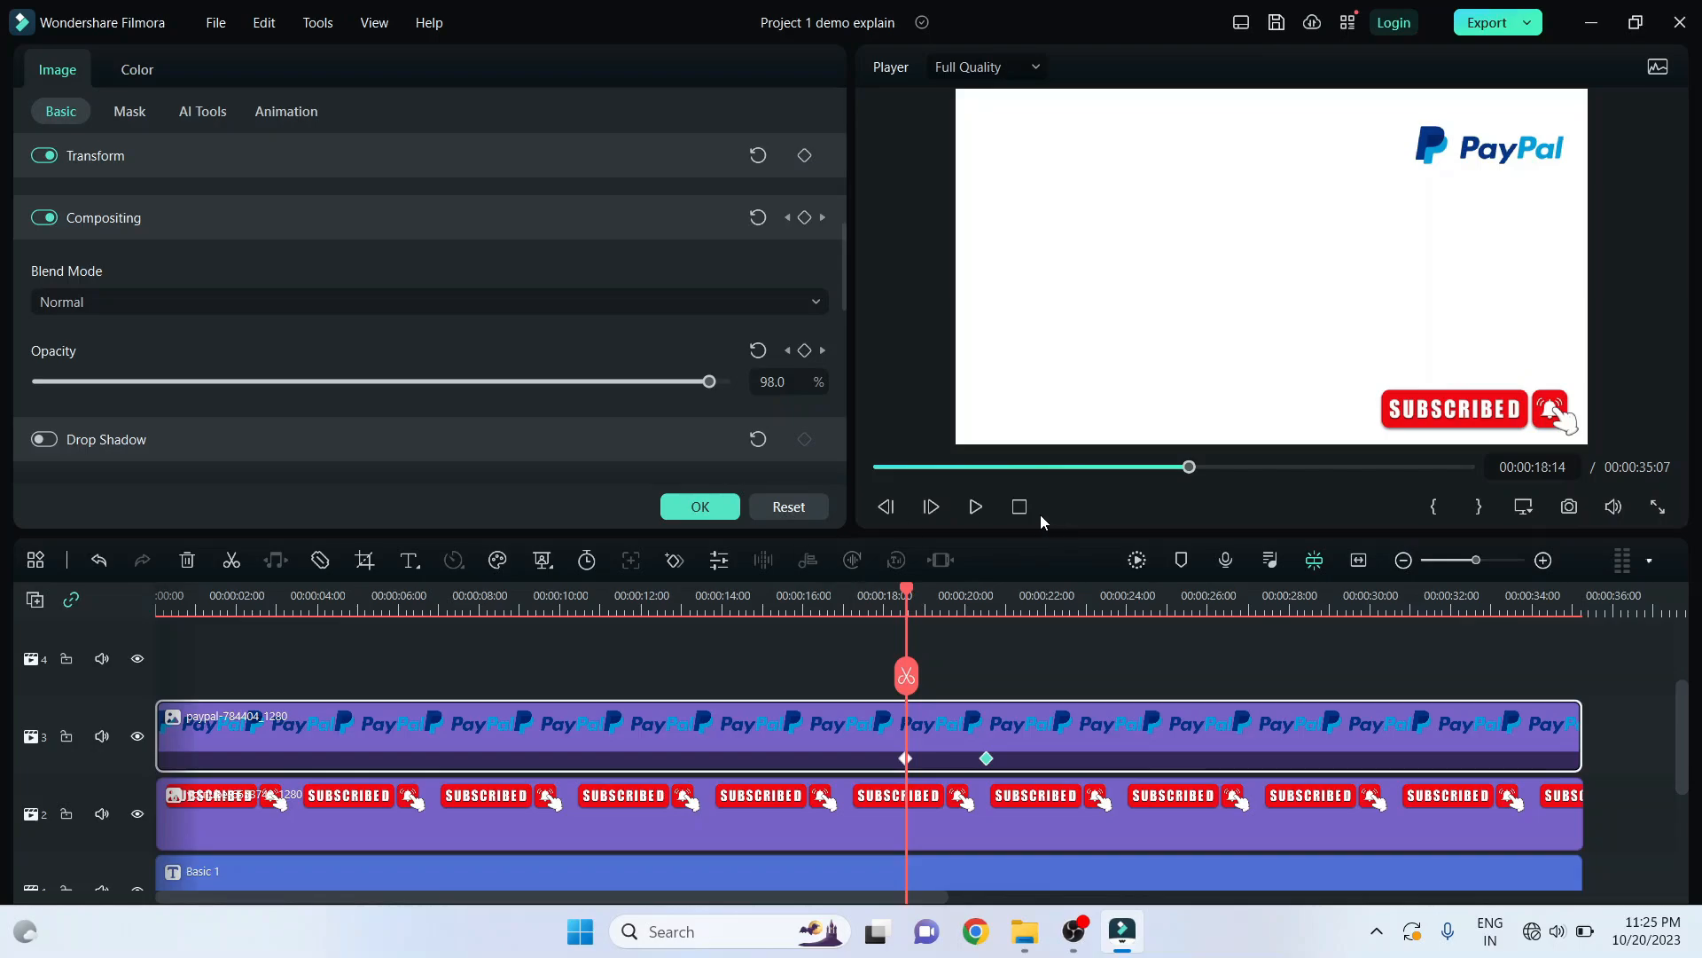
{"action": "left_click", "coordinate": [975, 507]}
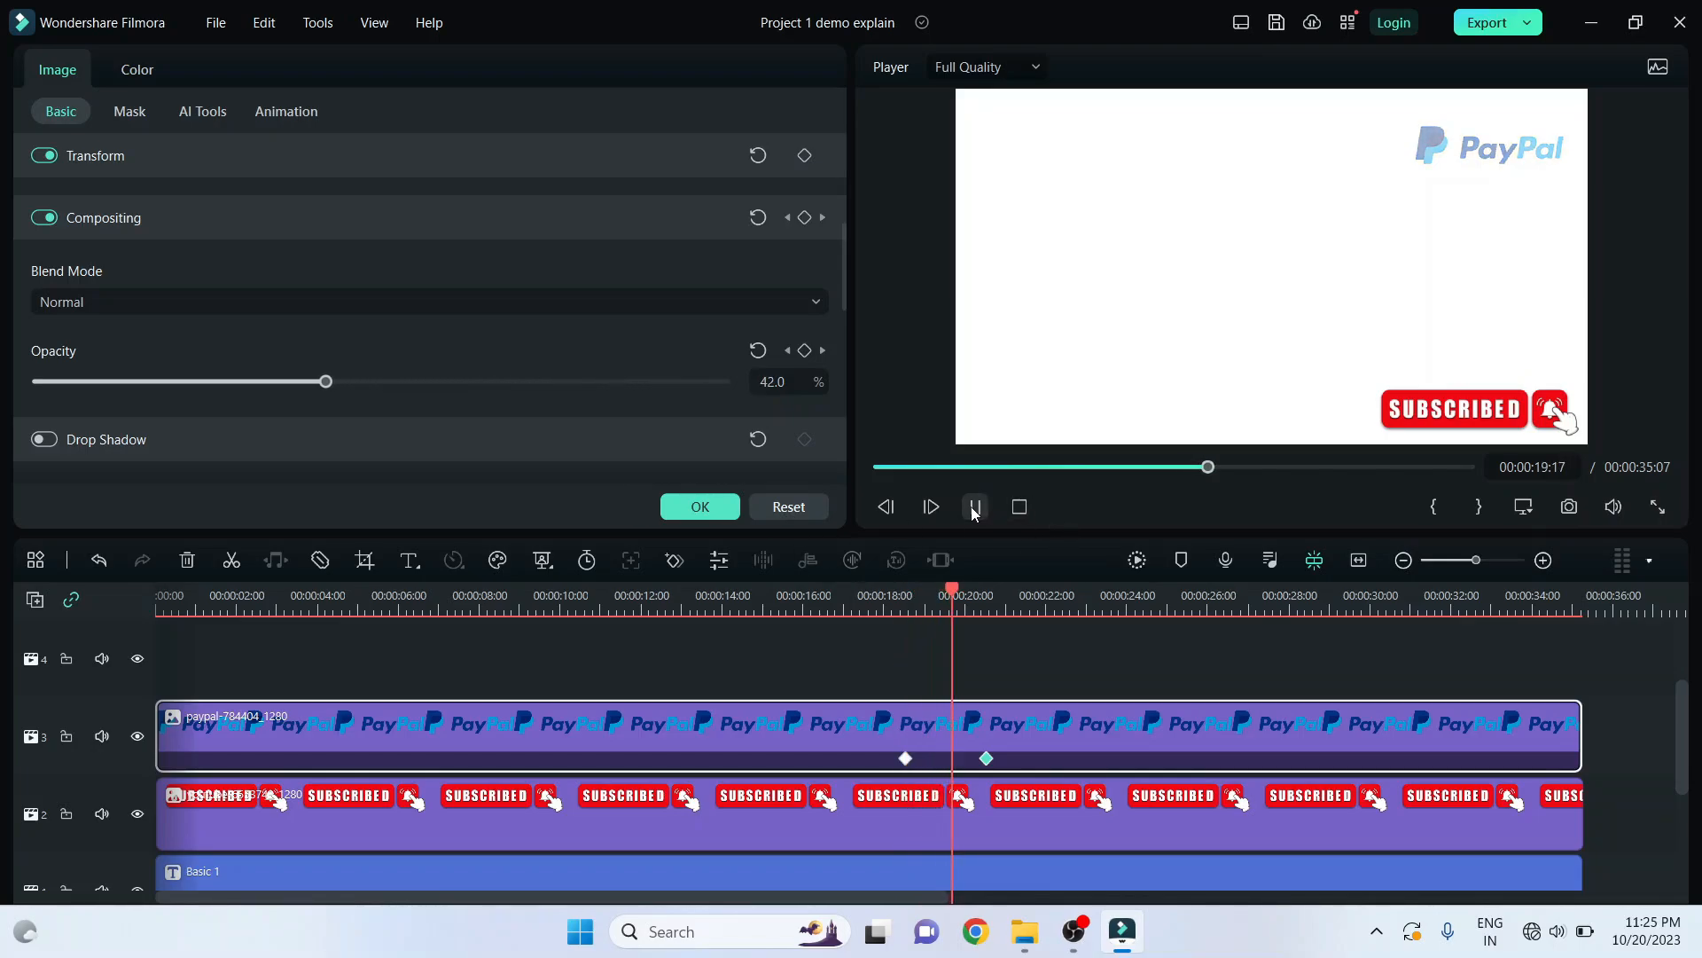
{"action": "left_click", "coordinate": [976, 506]}
- Fade the PayPal logo back in by adding Opacity keyframes of 0% at 00:00:22:21 and 100% at 00:00:25:02
{"action": "left_click", "coordinate": [1081, 608]}
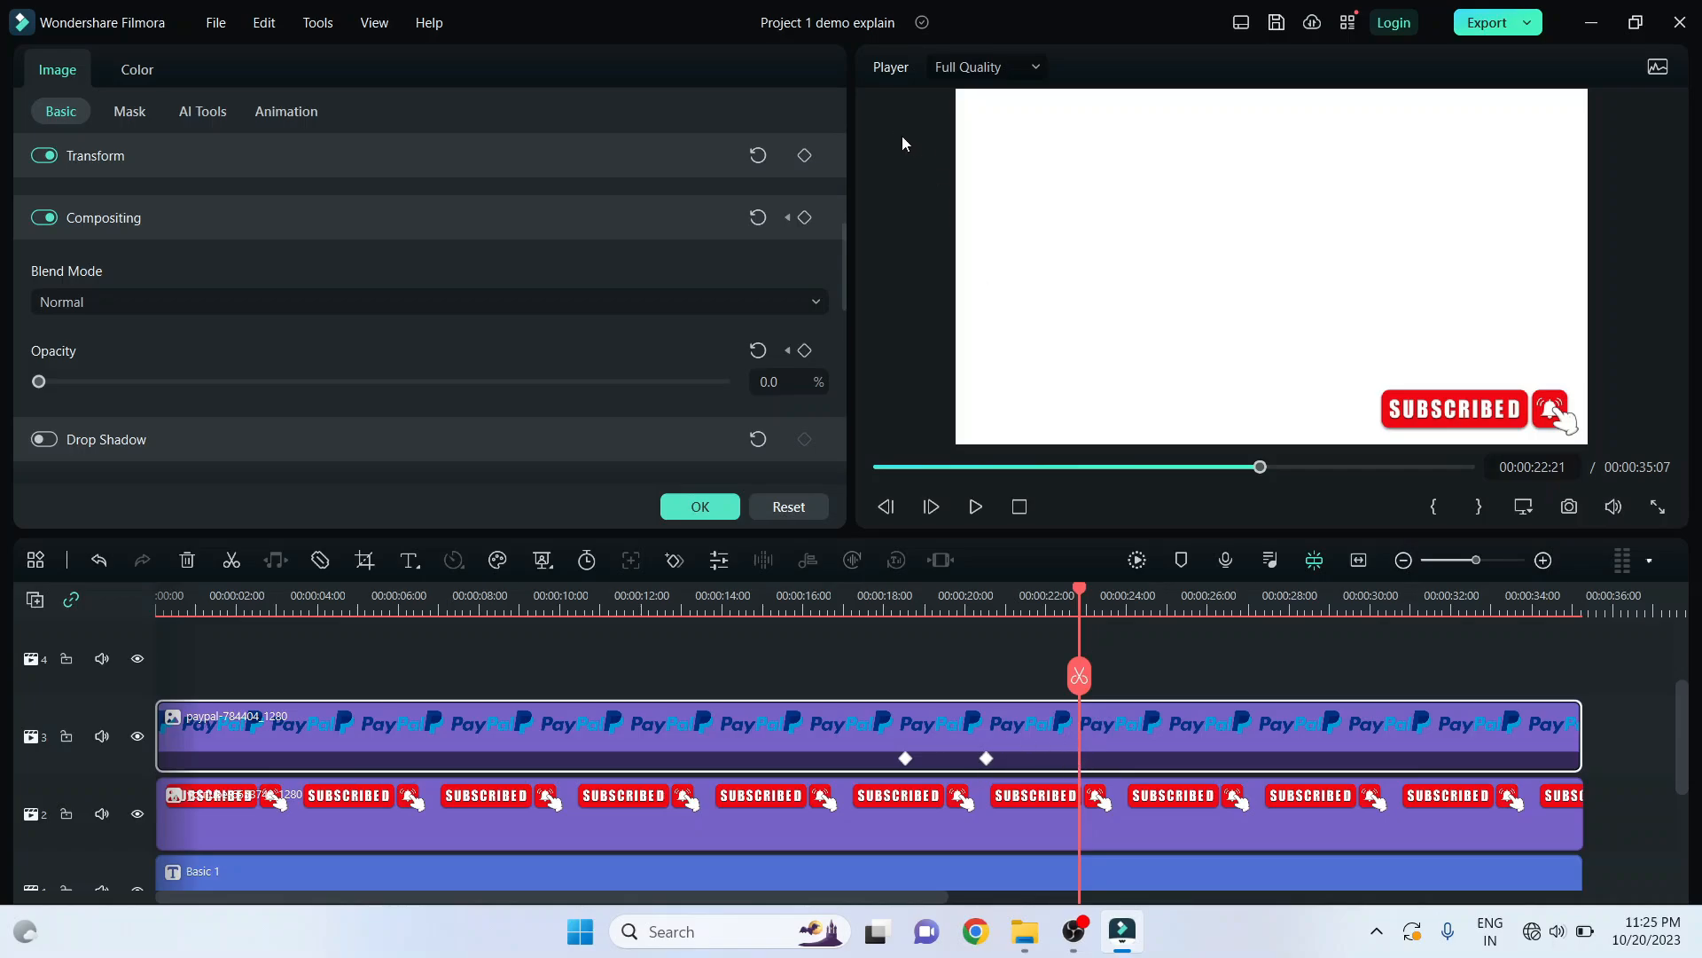
{"action": "left_click", "coordinate": [804, 351]}
{"action": "left_click_drag", "start_coordinate": [1074, 595], "coordinate": [1170, 596]}
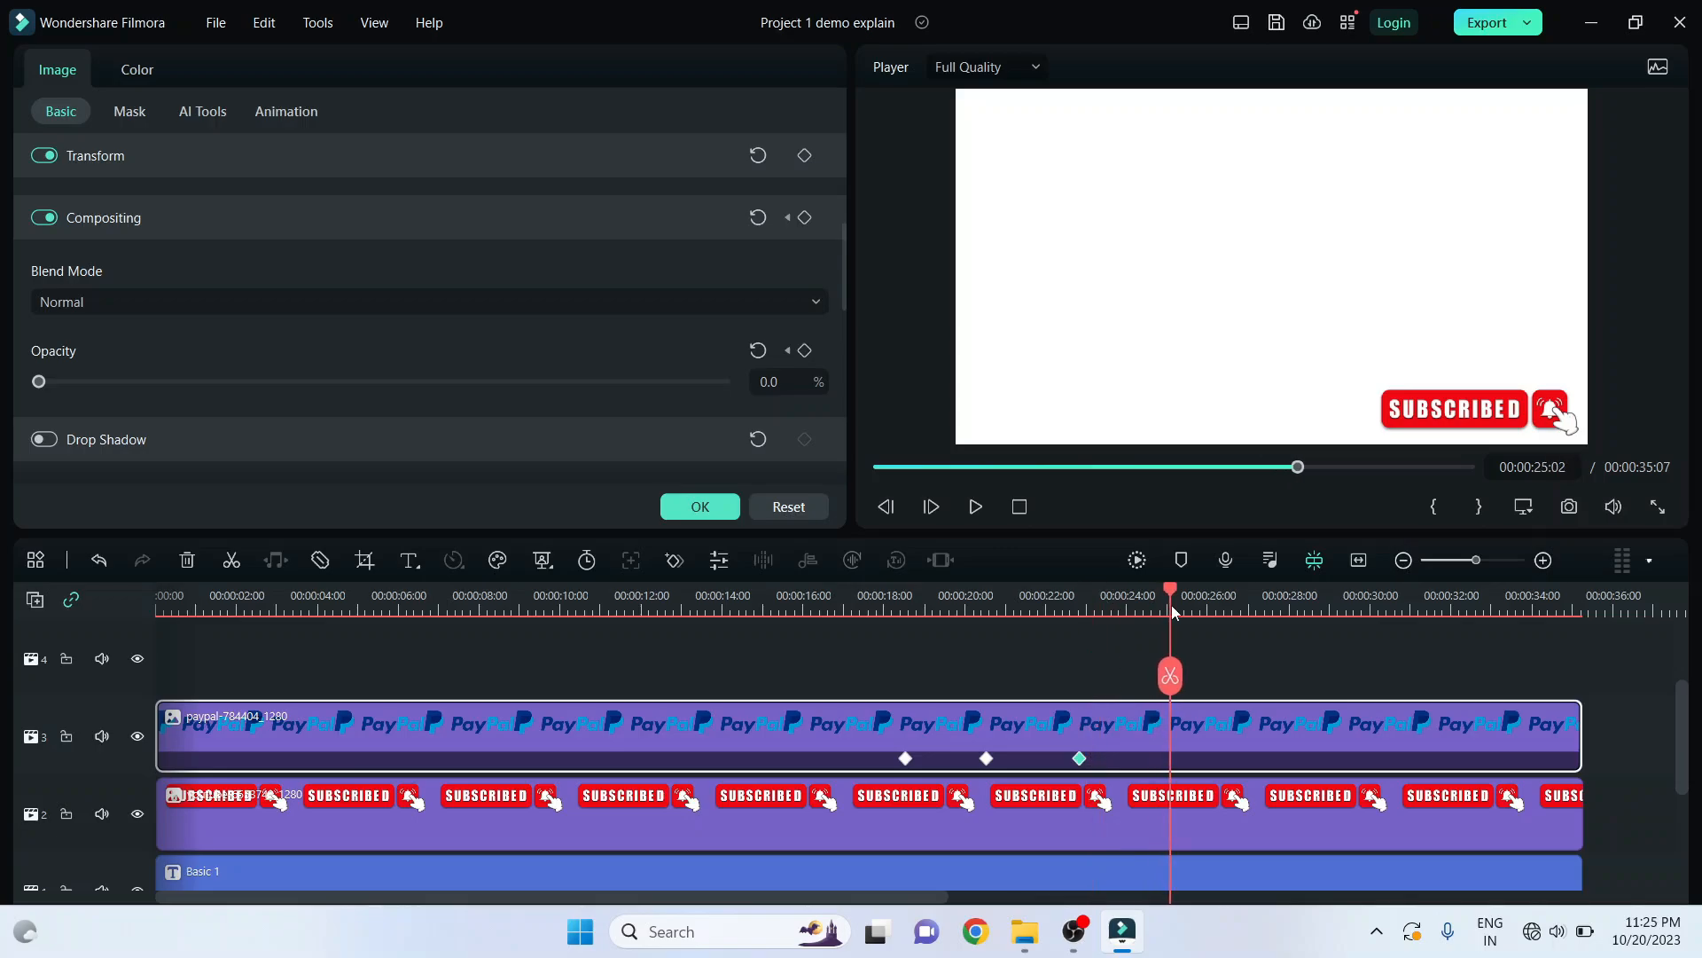
{"action": "left_click", "coordinate": [784, 379]}
{"action": "type", "text": "100"}
{"action": "key", "text": "Return"}
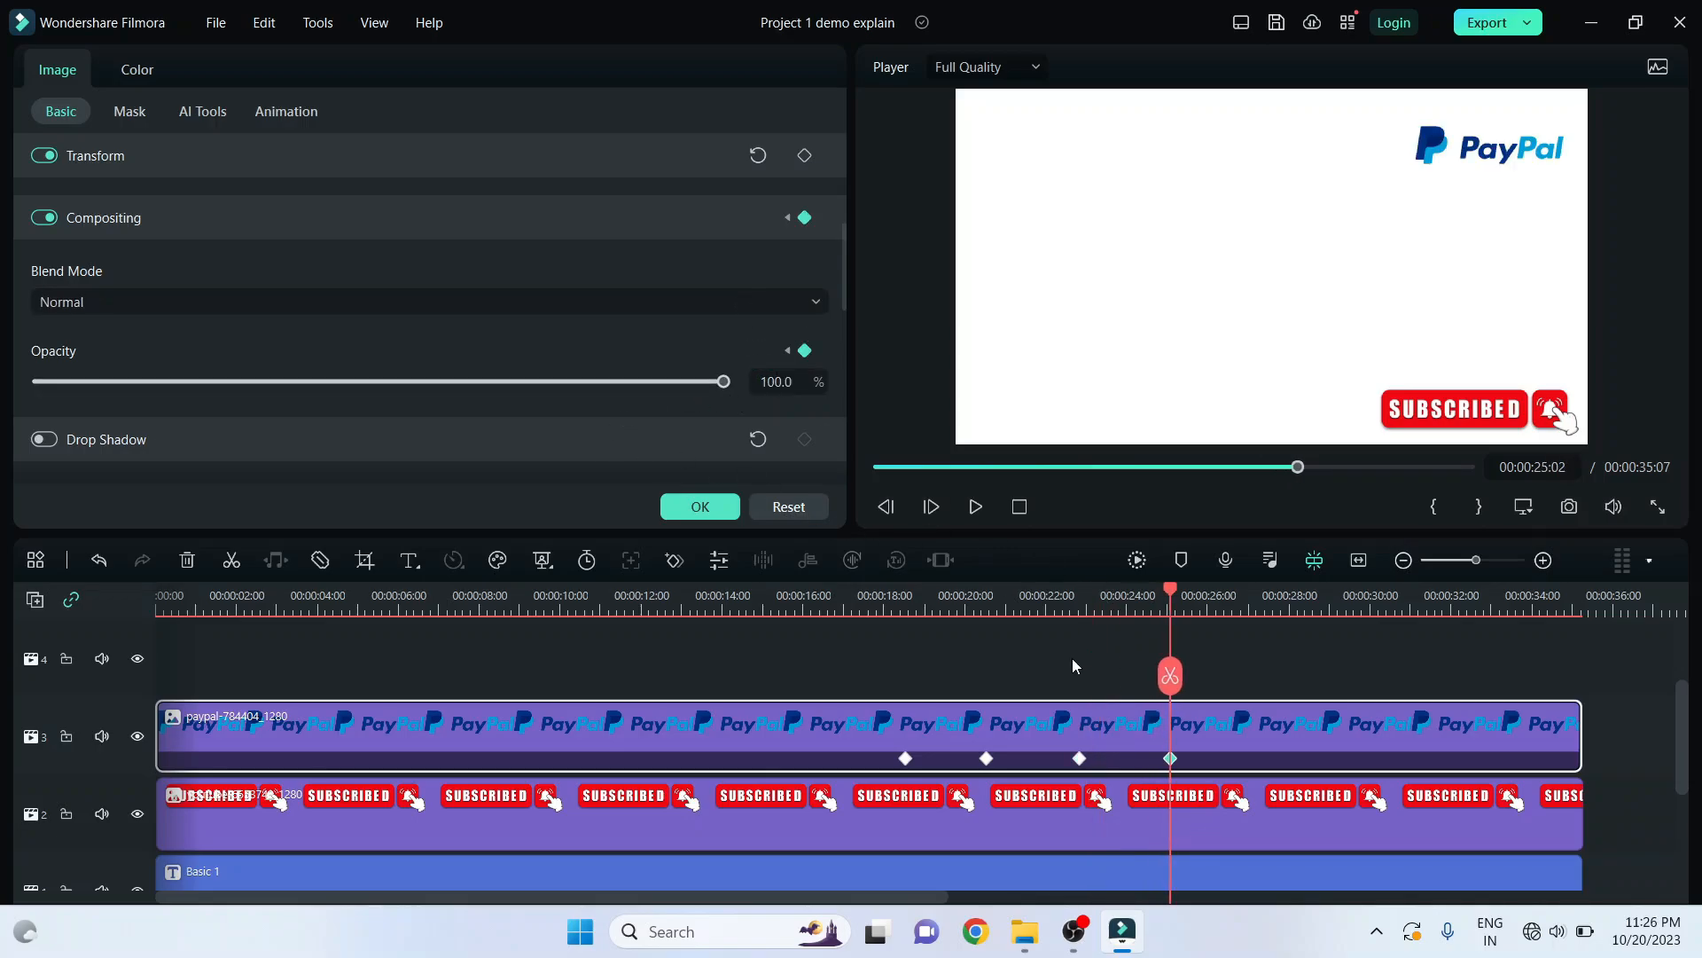
- Play back the PayPal logo's fade-in from just before its third opacity keyframe
{"action": "left_click", "coordinate": [1073, 659]}
{"action": "left_click", "coordinate": [1074, 603]}
{"action": "left_click", "coordinate": [976, 506]}
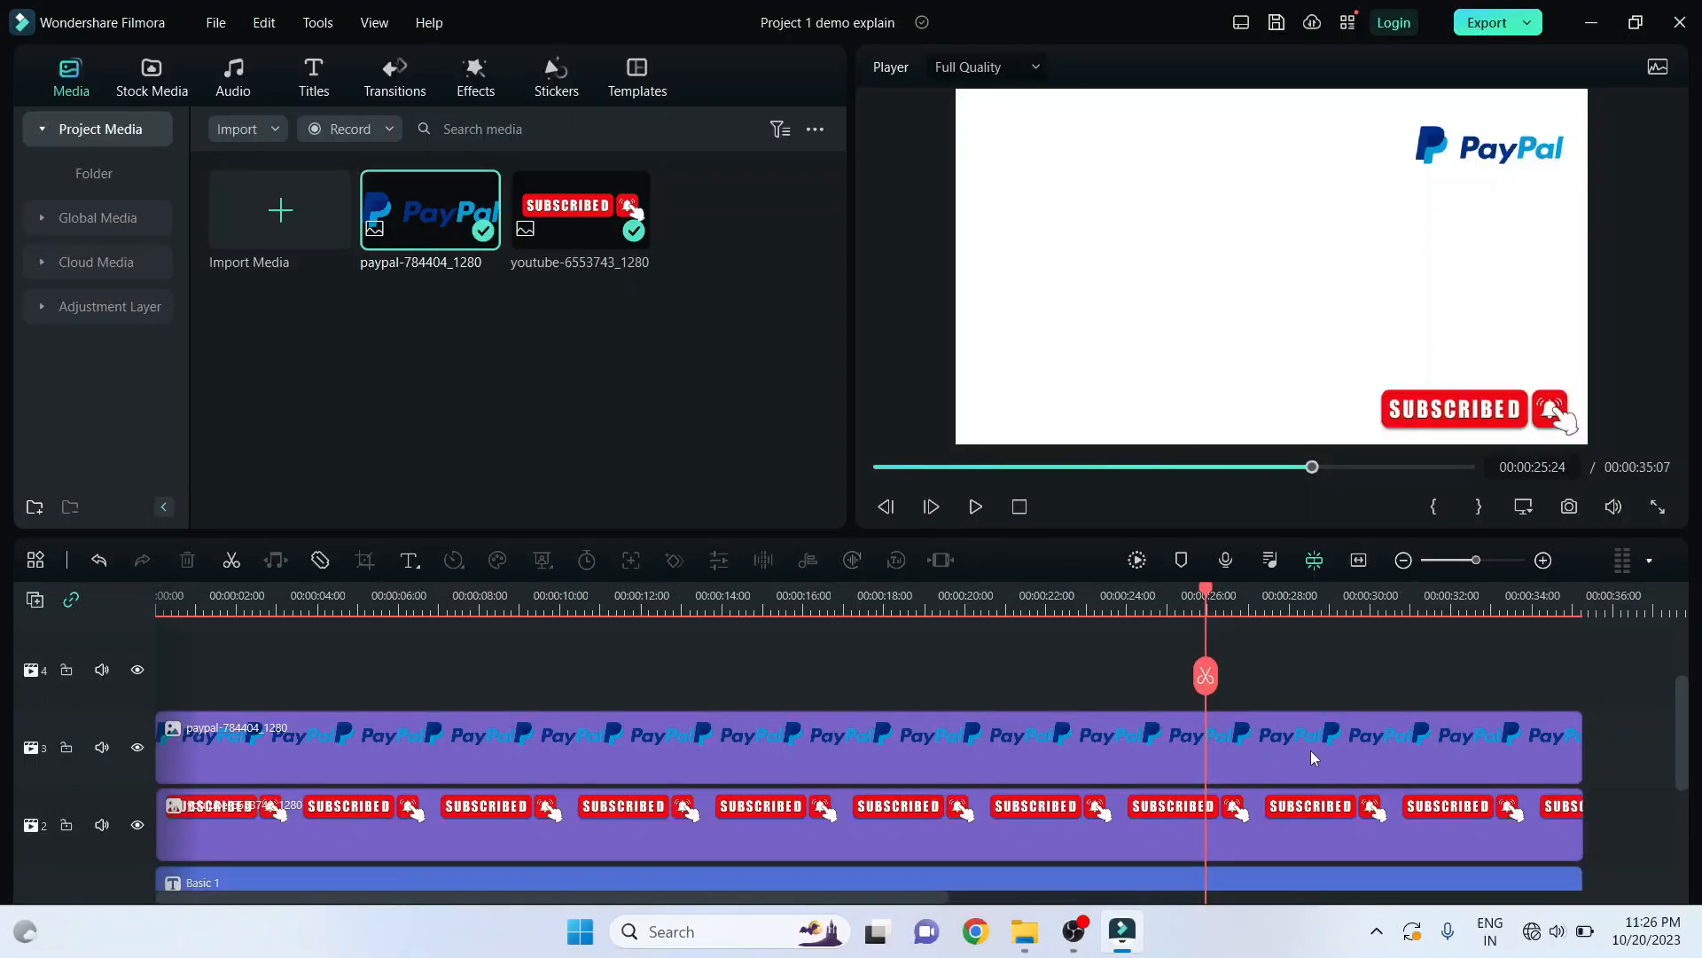
- Turn on Drop Shadow for the PayPal logo and choose the Tiled type
{"action": "left_click", "coordinate": [1255, 758]}
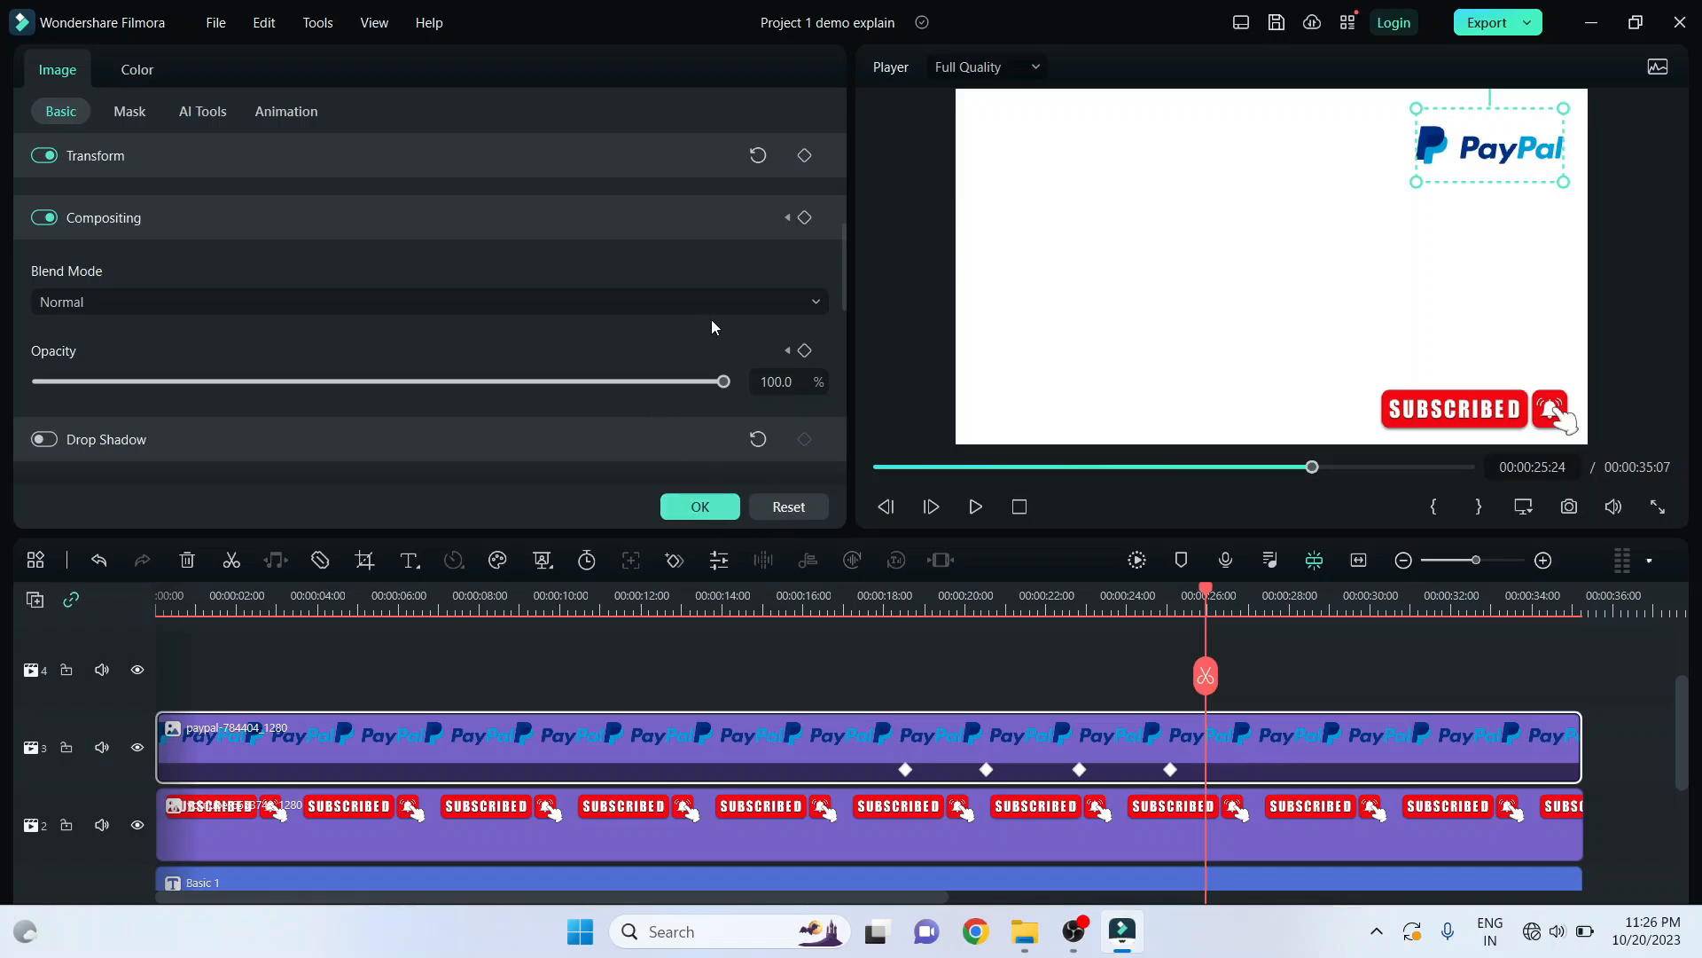
{"action": "scroll", "coordinate": [126, 323], "scroll_direction": "down", "scroll_amount": 3}
{"action": "scroll", "coordinate": [128, 302], "scroll_direction": "up", "scroll_amount": 5}
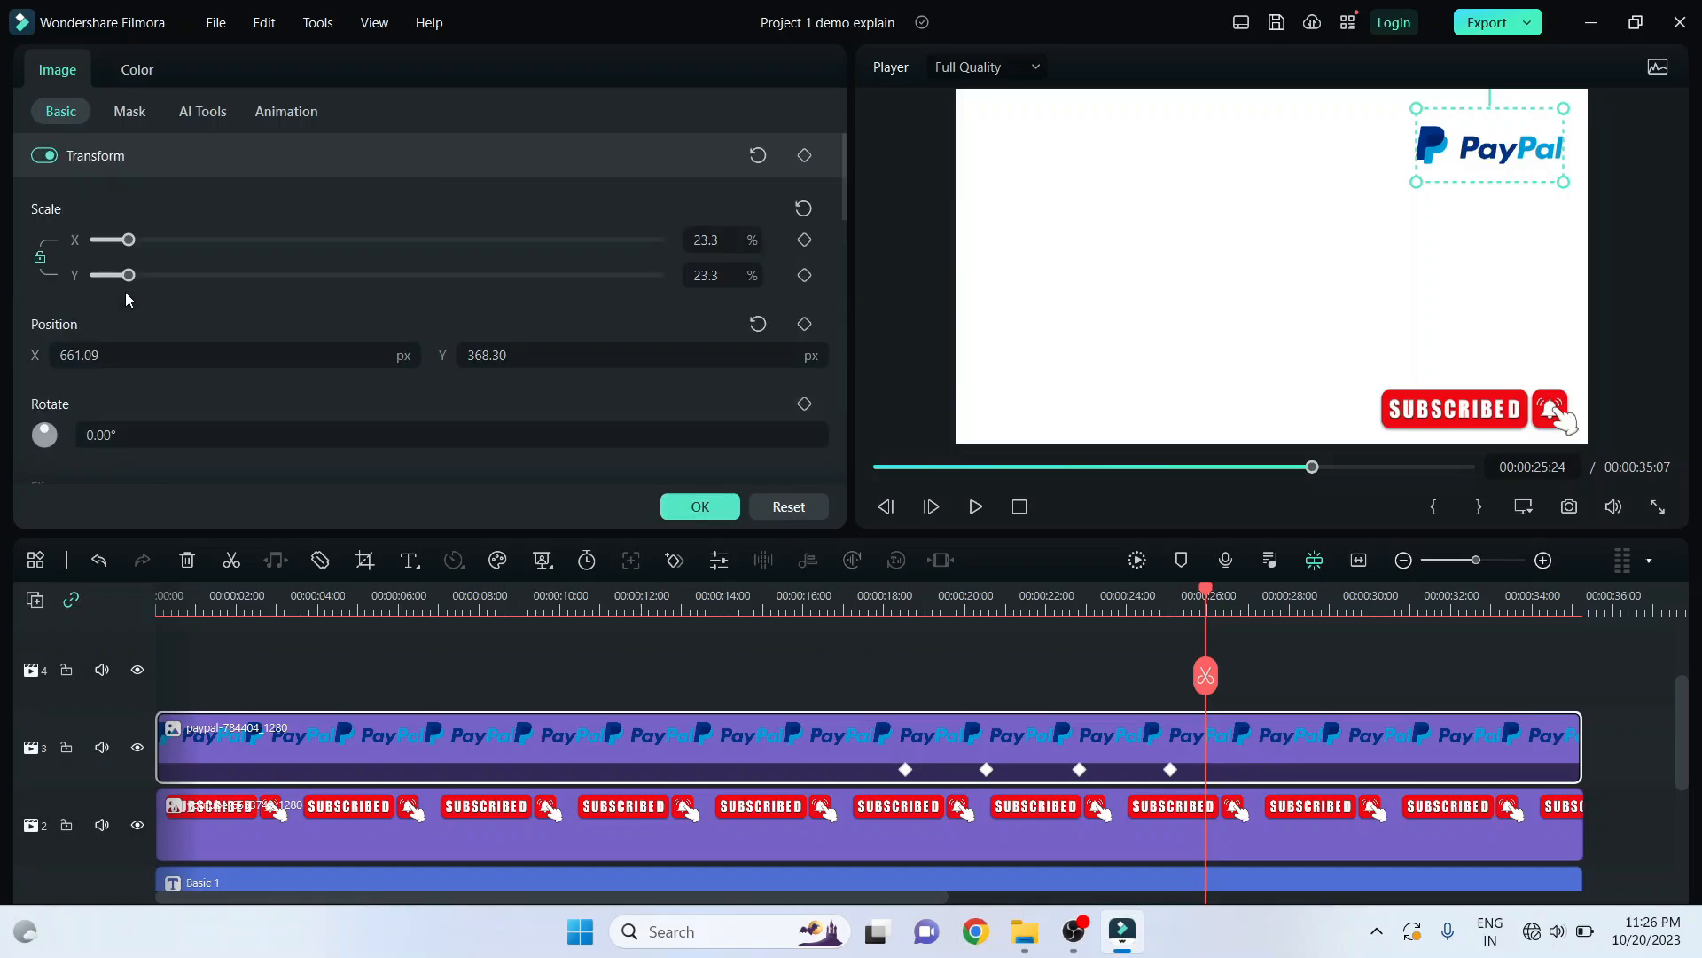
{"action": "left_click", "coordinate": [140, 157]}
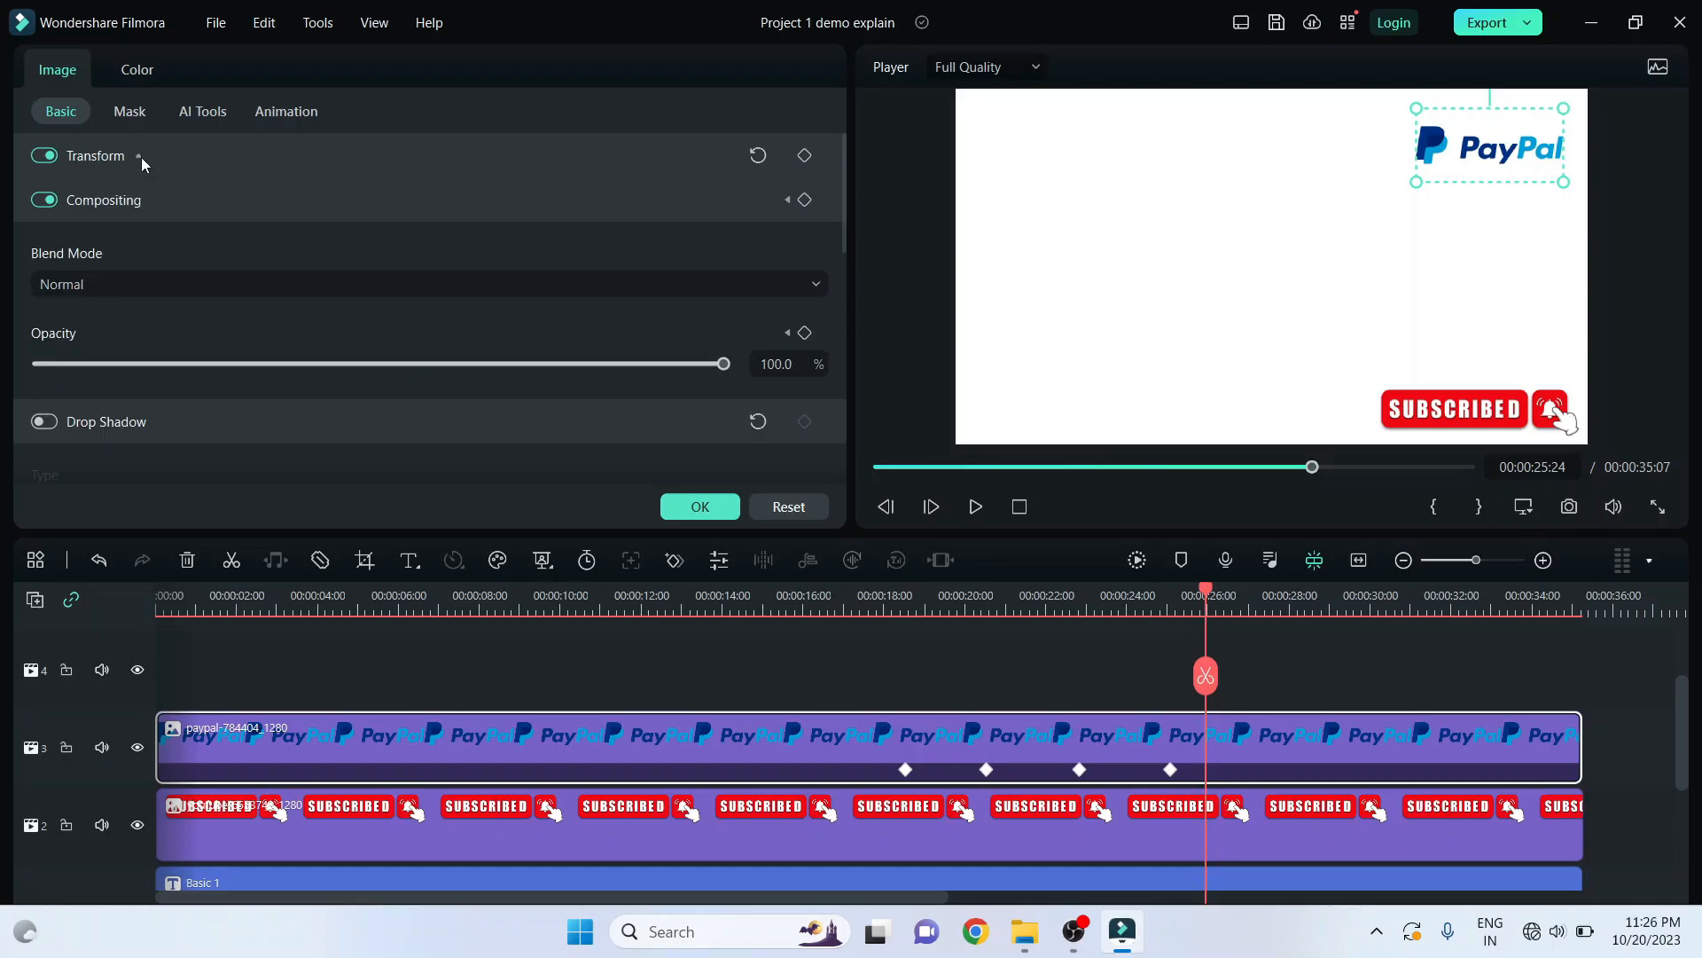
{"action": "left_click", "coordinate": [157, 202]}
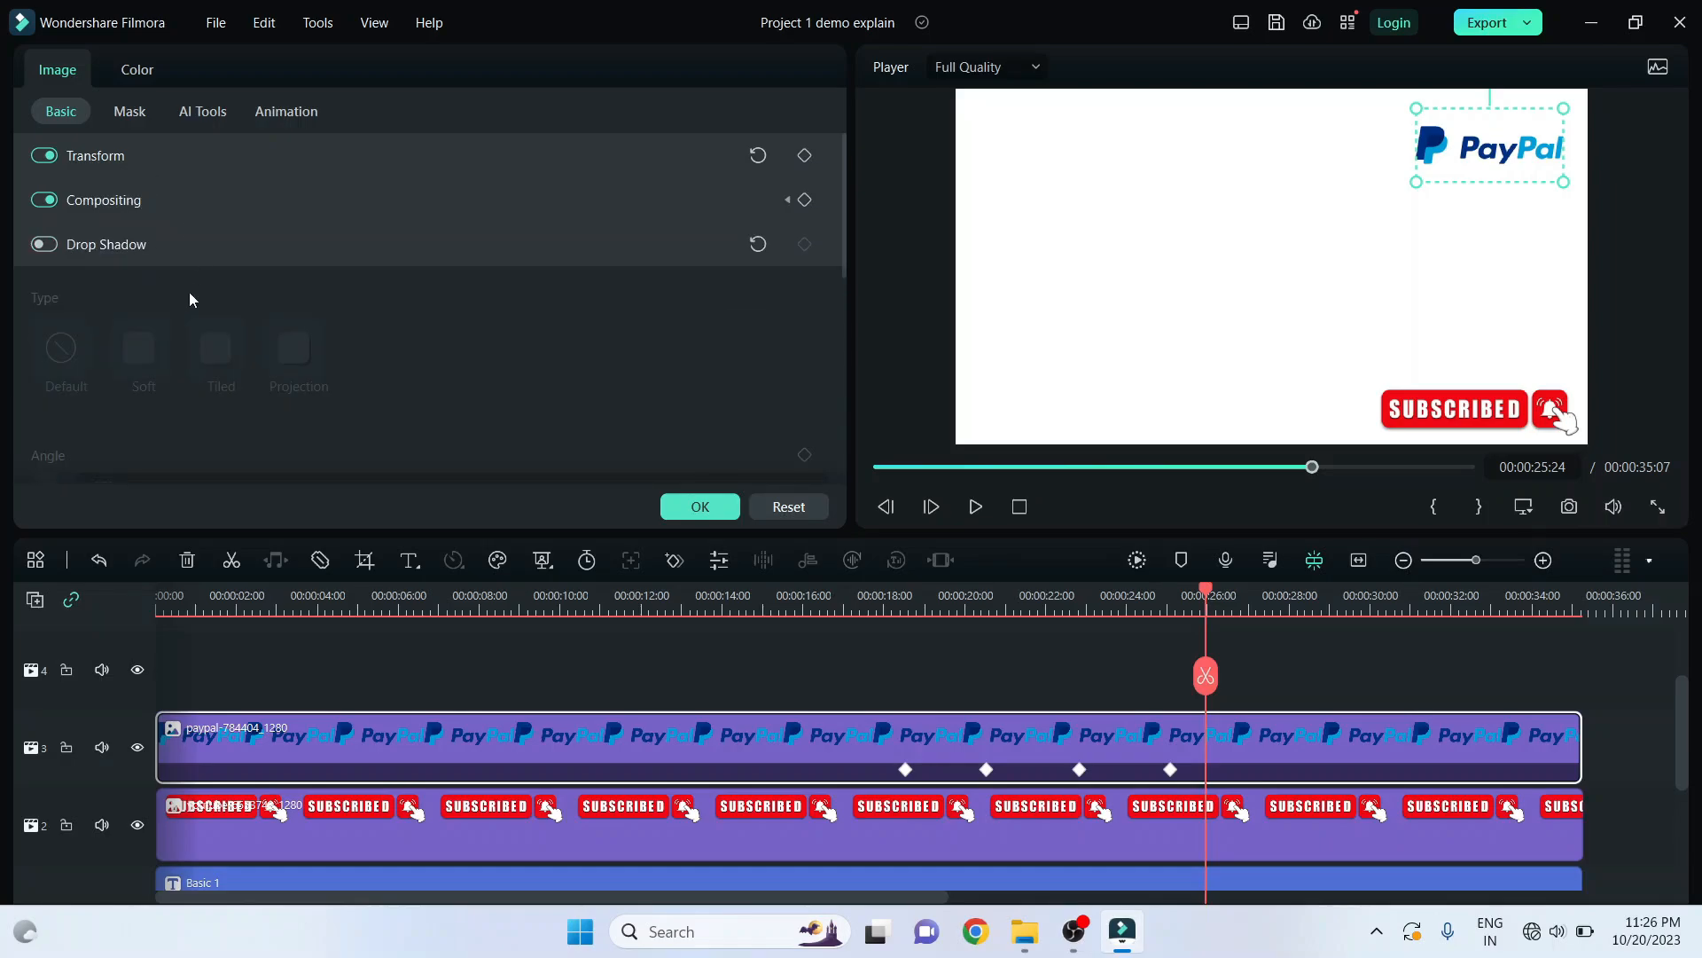
{"action": "left_click", "coordinate": [47, 250]}
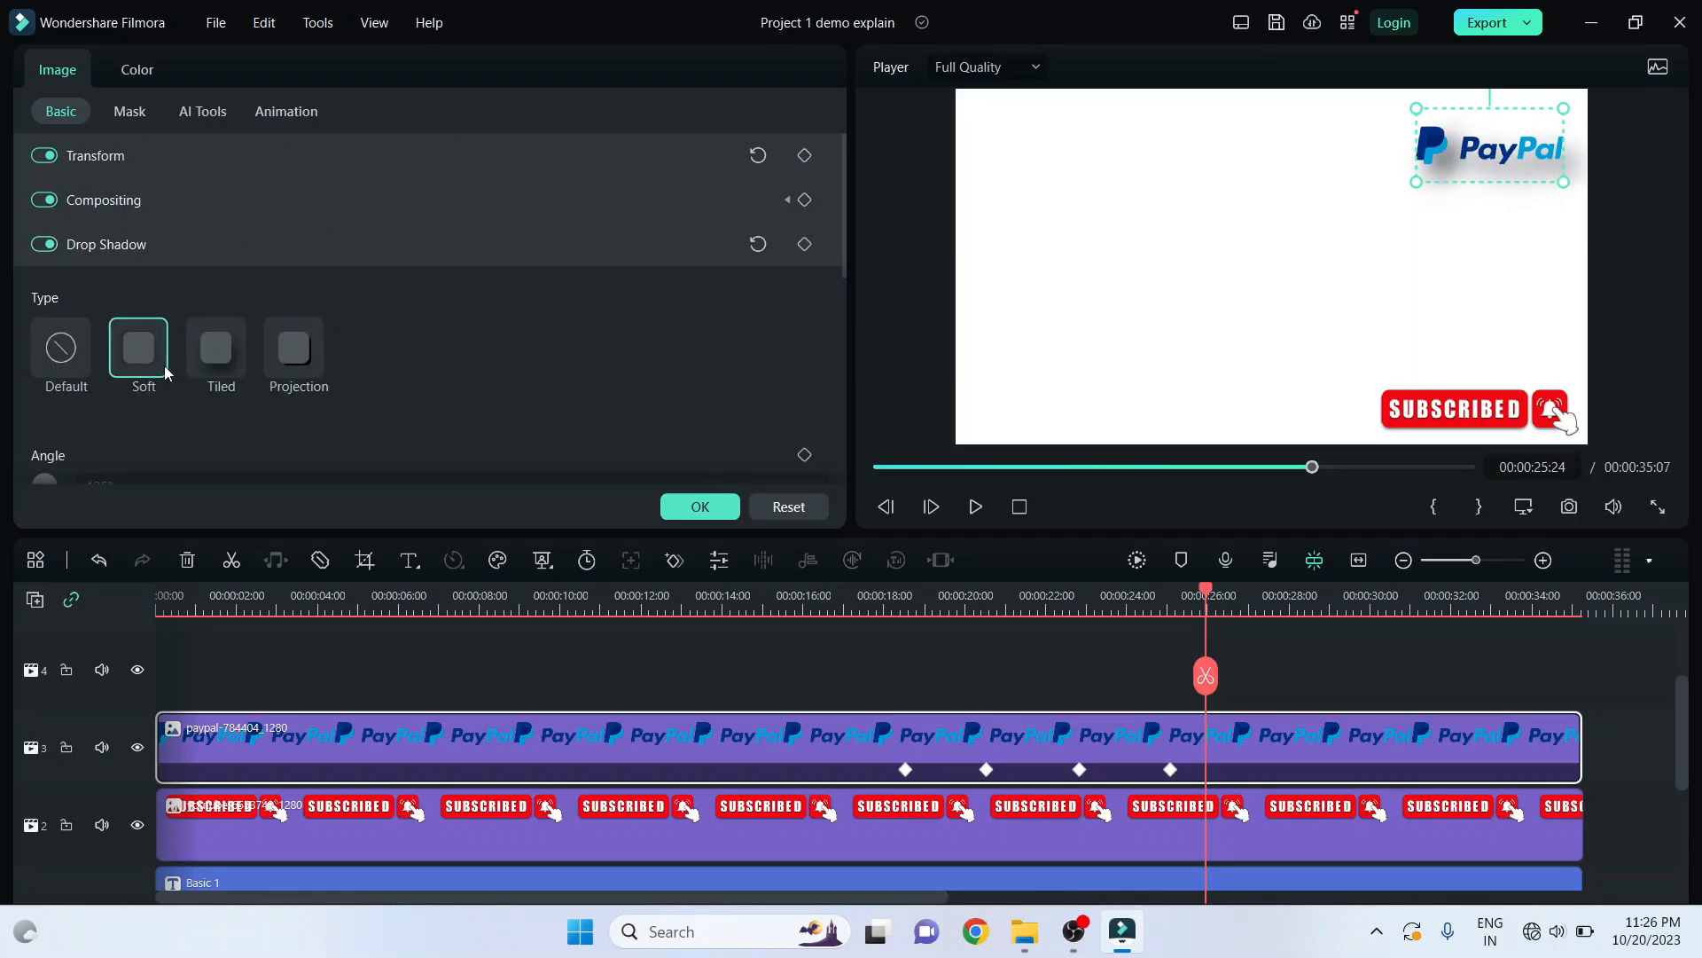
{"action": "left_click", "coordinate": [217, 351]}
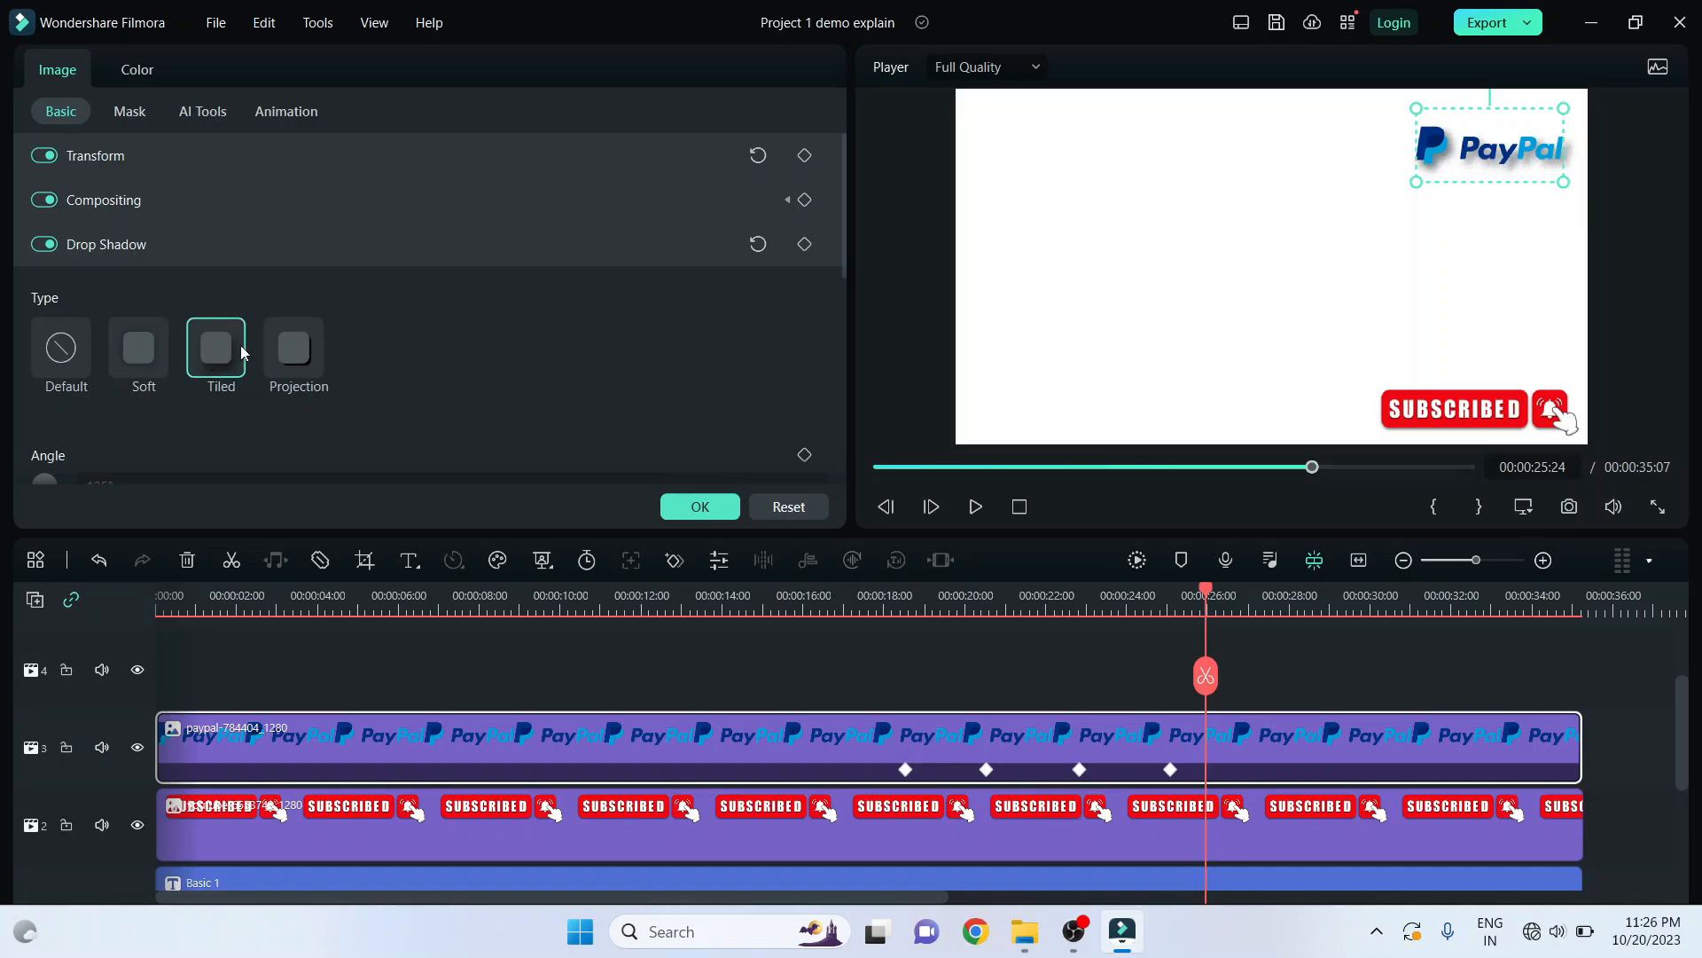
- Set the angle of the PayPal logo's drop shadow to 80°
{"action": "scroll", "coordinate": [311, 401], "scroll_direction": "down", "scroll_amount": 2}
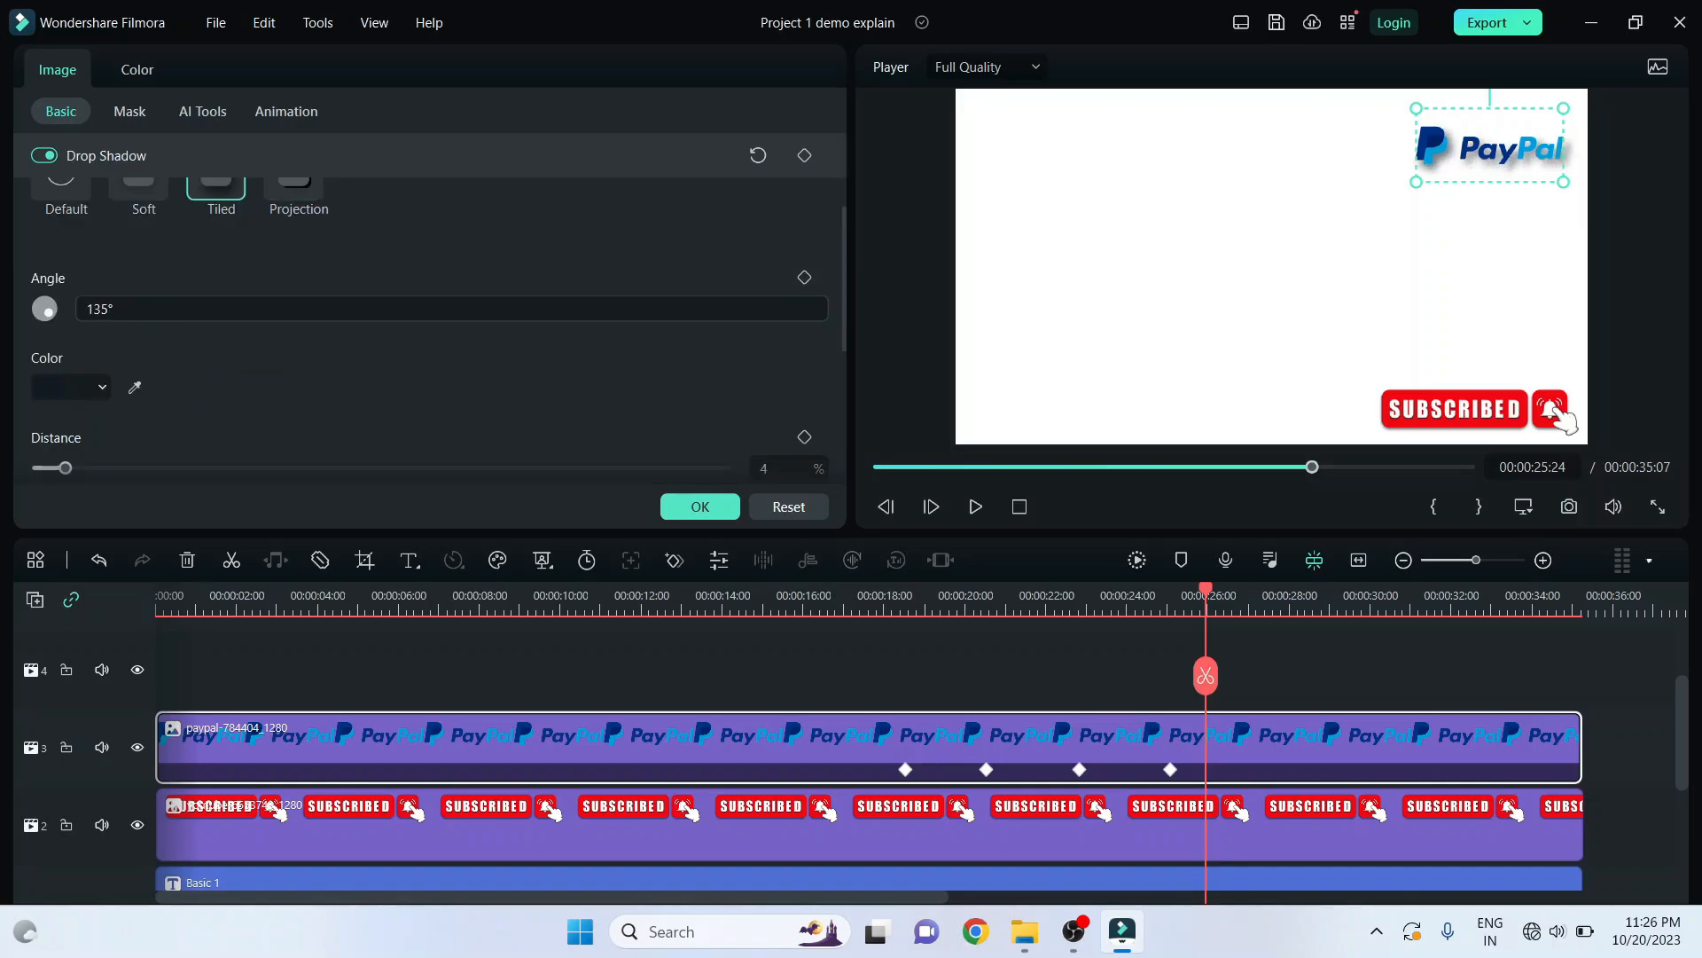
{"action": "left_click_drag", "start_coordinate": [48, 312], "coordinate": [51, 307]}
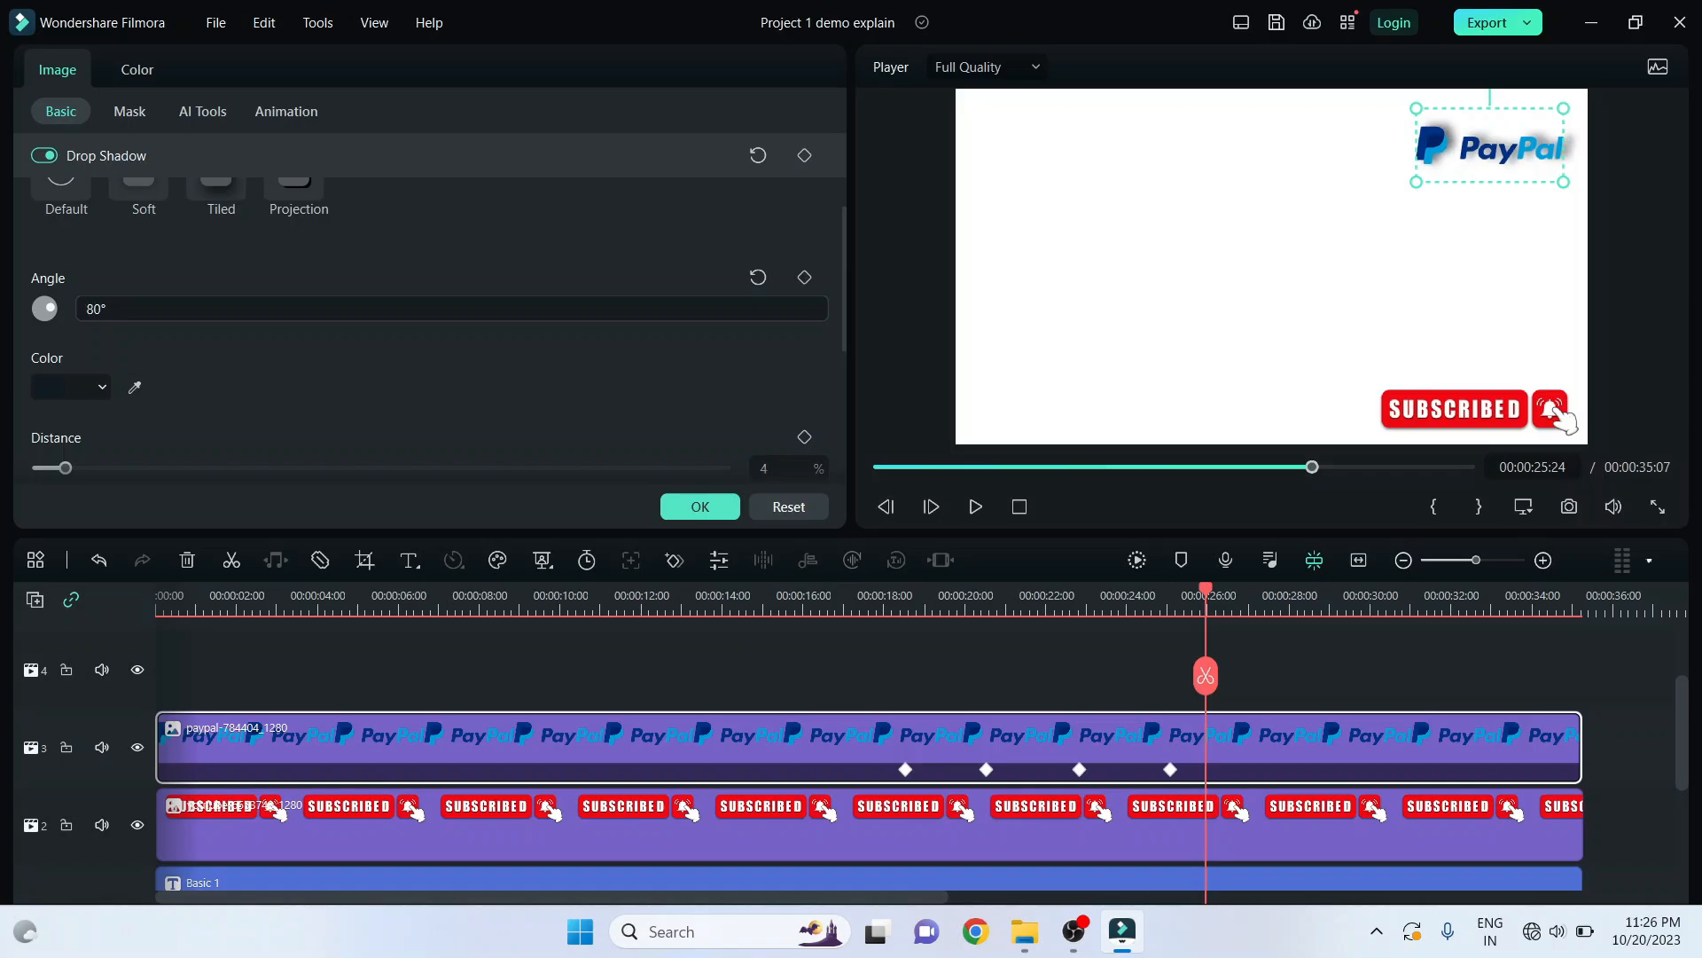
{"action": "scroll", "coordinate": [154, 385], "scroll_direction": "down", "scroll_amount": 2}
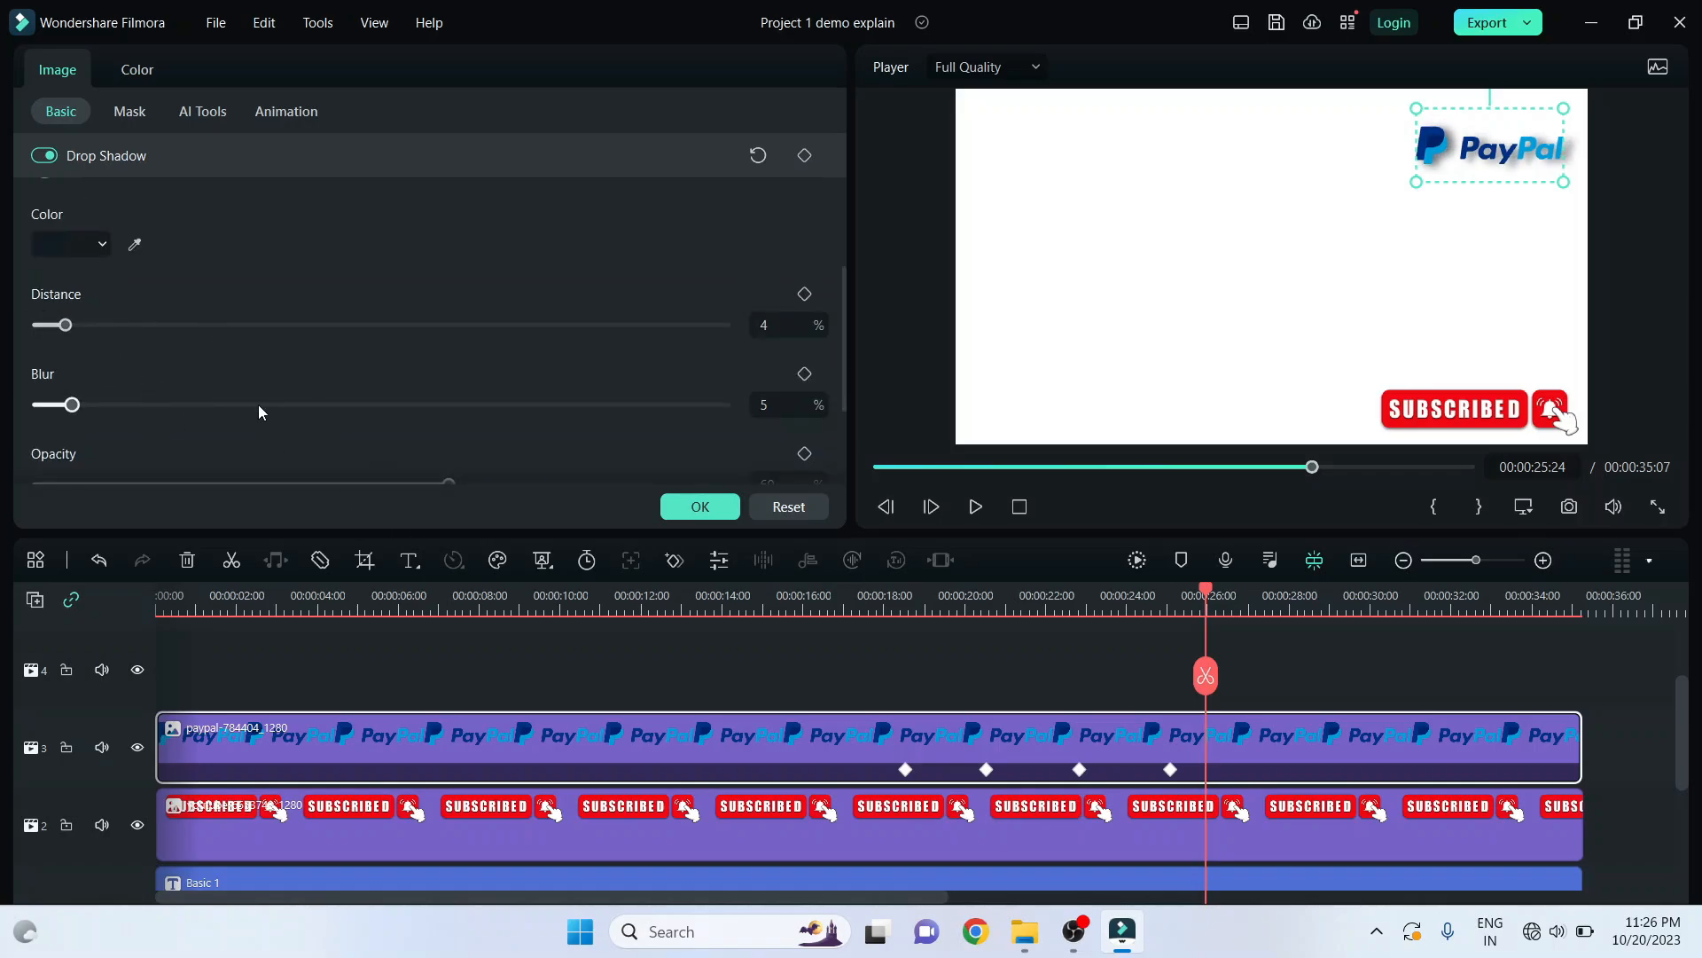
{"action": "scroll", "coordinate": [253, 402], "scroll_direction": "down", "scroll_amount": 2}
{"action": "scroll", "coordinate": [231, 361], "scroll_direction": "up", "scroll_amount": 4}
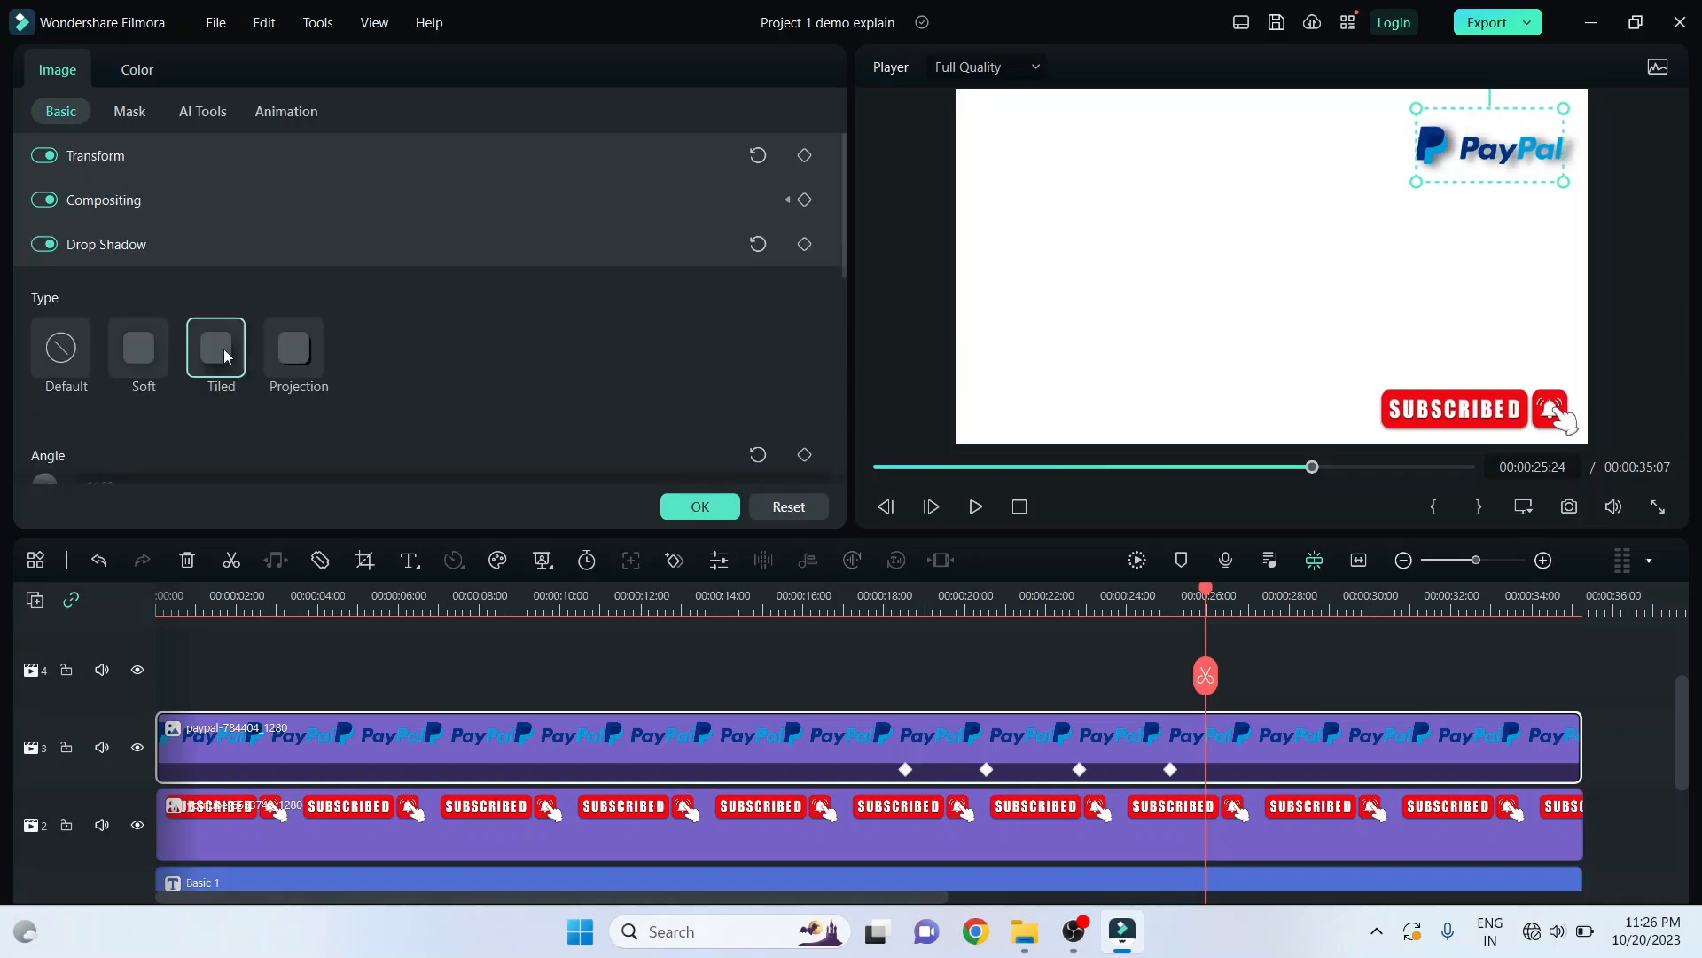
- Set the drop shadow's distance to 5%, blur to 11% and opacity to 50%
{"action": "scroll", "coordinate": [178, 337], "scroll_direction": "down", "scroll_amount": 3}
{"action": "left_click_drag", "start_coordinate": [68, 297], "coordinate": [148, 376]}
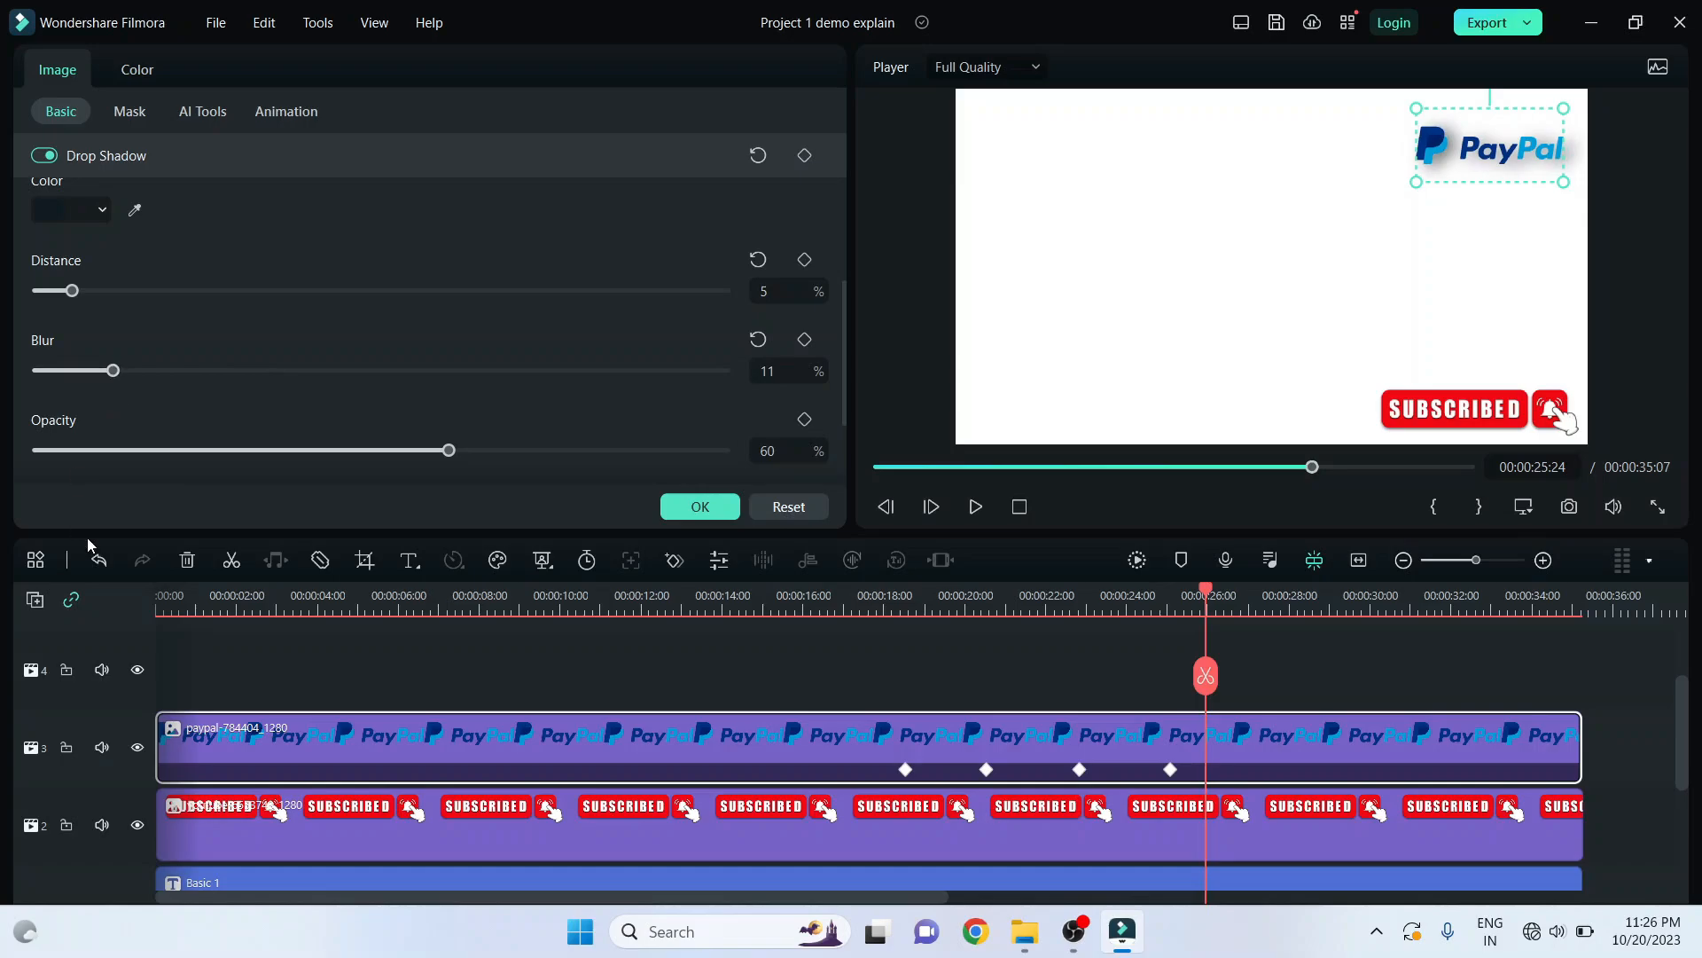
{"action": "left_click_drag", "start_coordinate": [452, 453], "coordinate": [381, 542]}
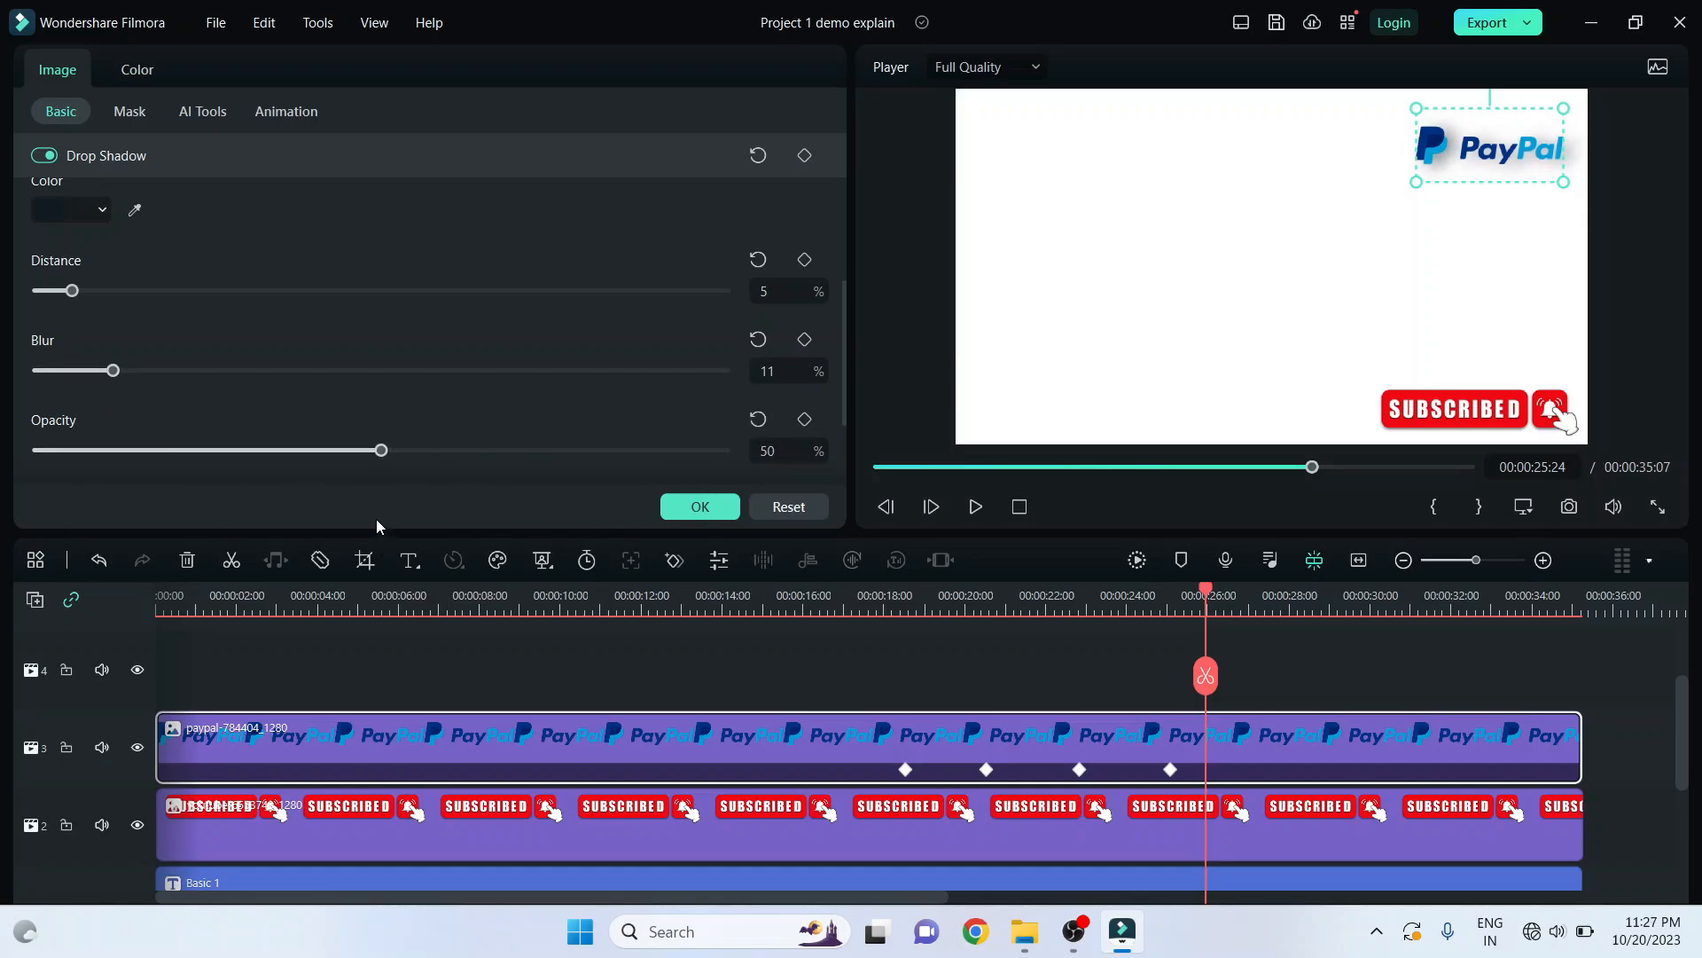
- Turn off the PayPal logo's Drop Shadow
{"action": "scroll", "coordinate": [241, 372], "scroll_direction": "up", "scroll_amount": 2}
{"action": "scroll", "coordinate": [359, 434], "scroll_direction": "up", "scroll_amount": 2}
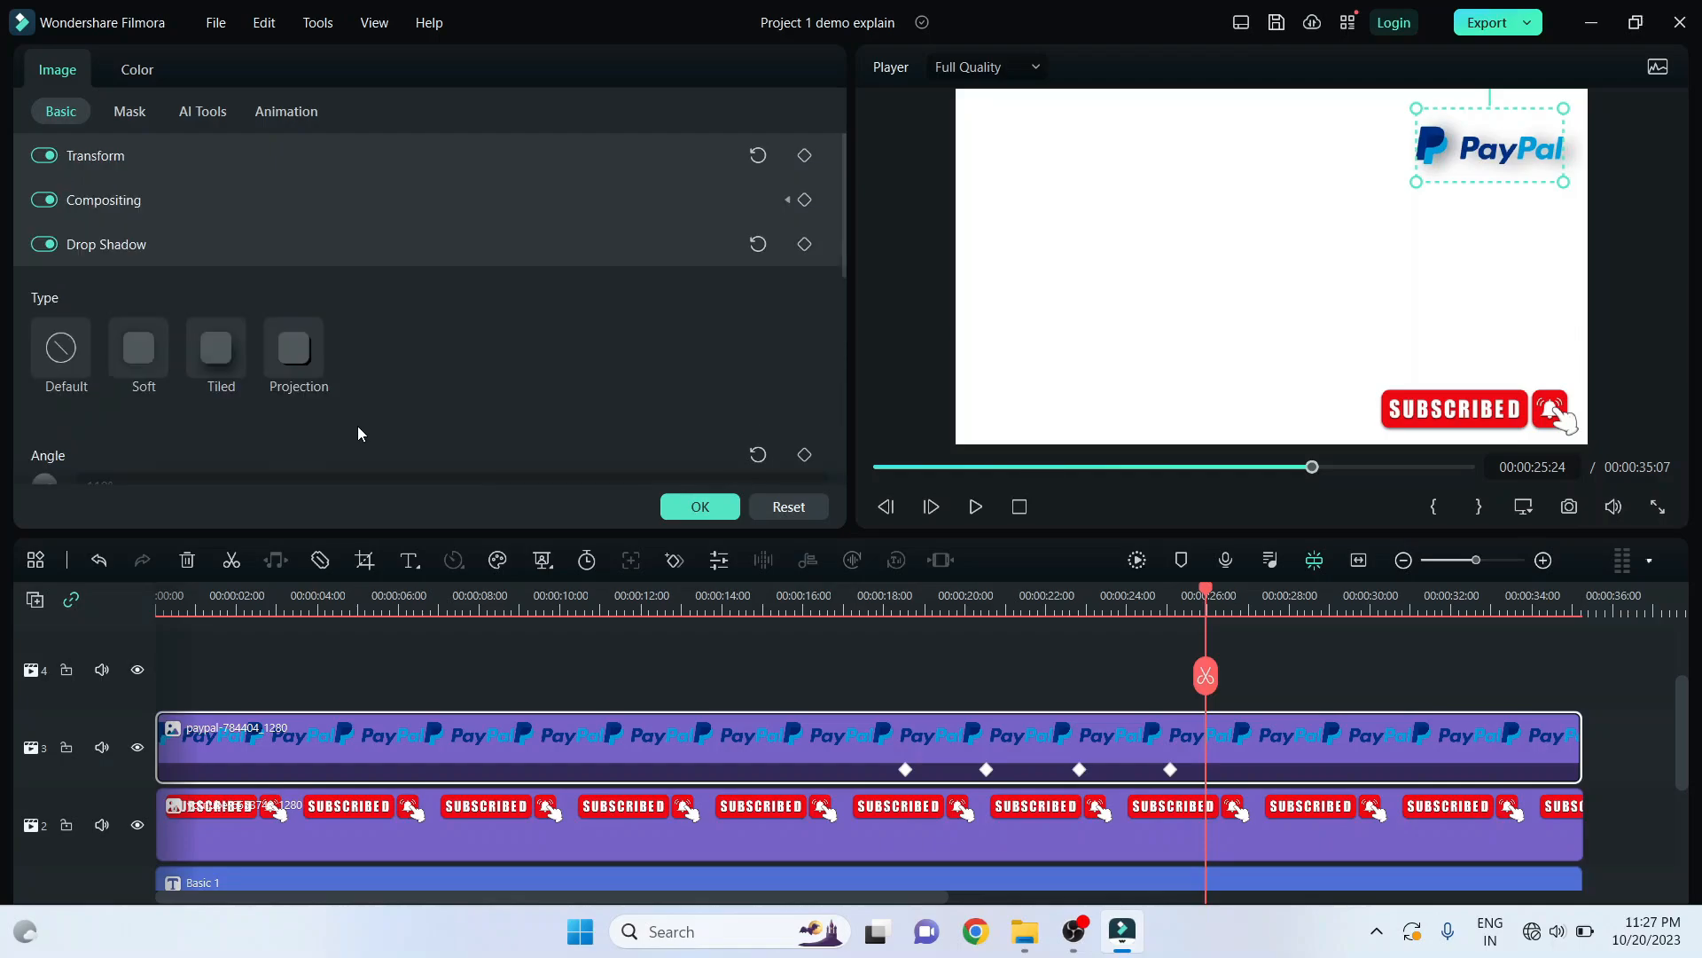
{"action": "left_click", "coordinate": [43, 245]}
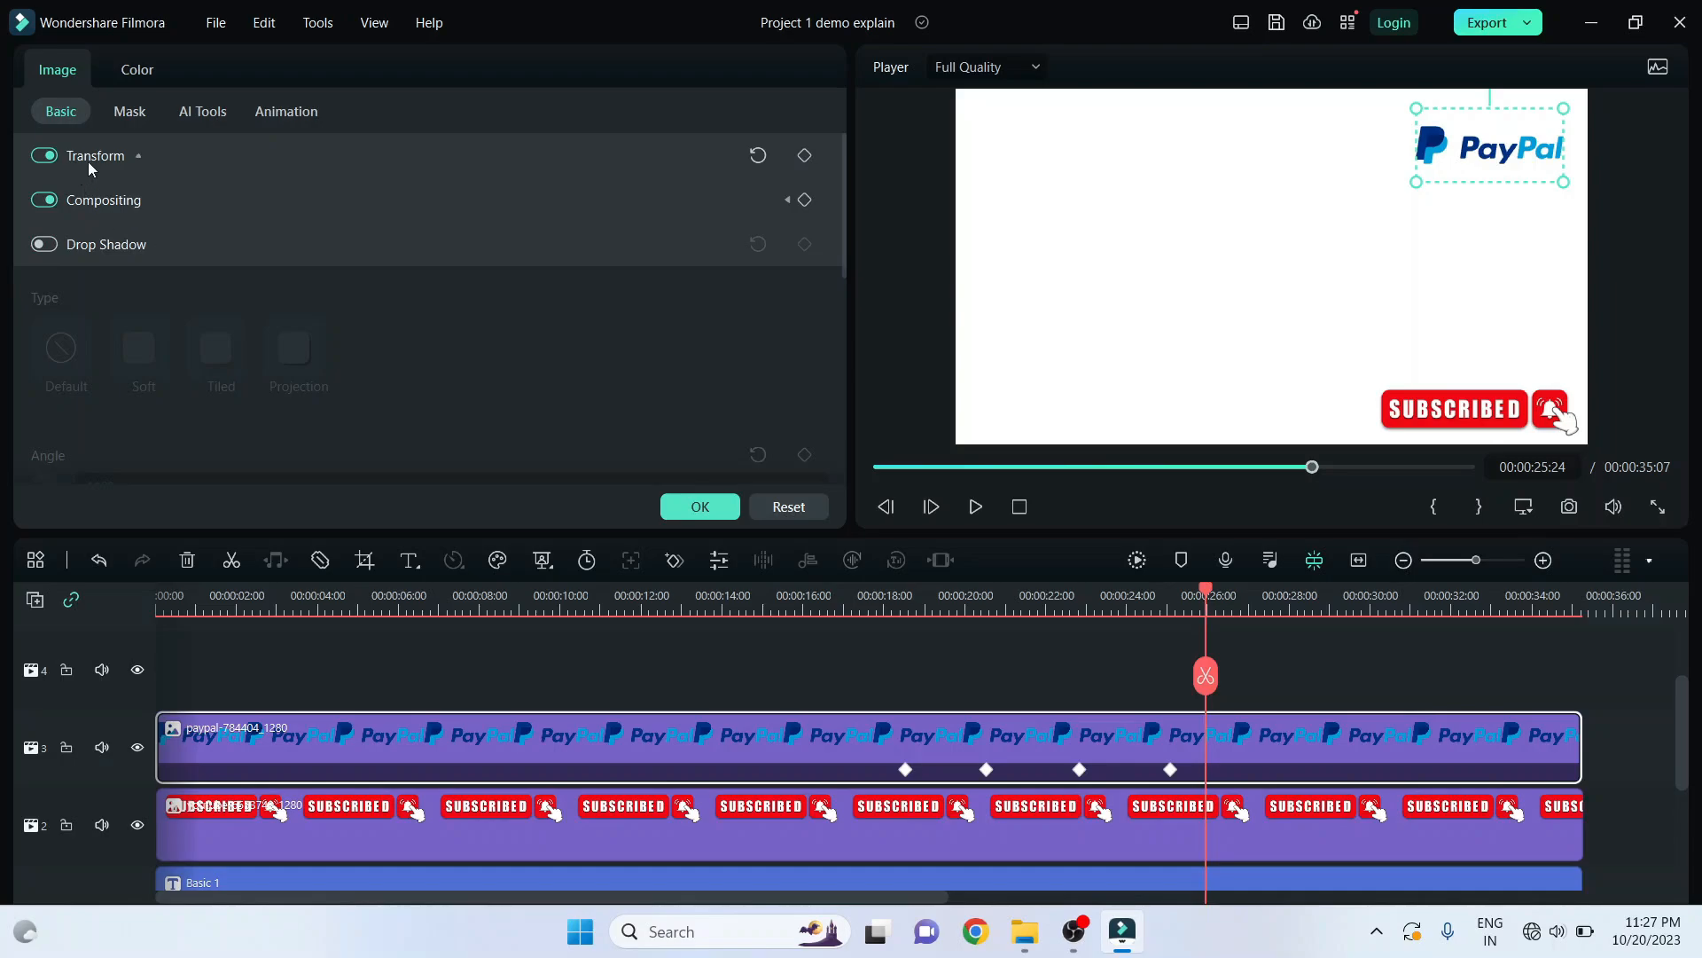
- Review the PayPal logo's Transform and Compositing properties
{"action": "left_click", "coordinate": [137, 157]}
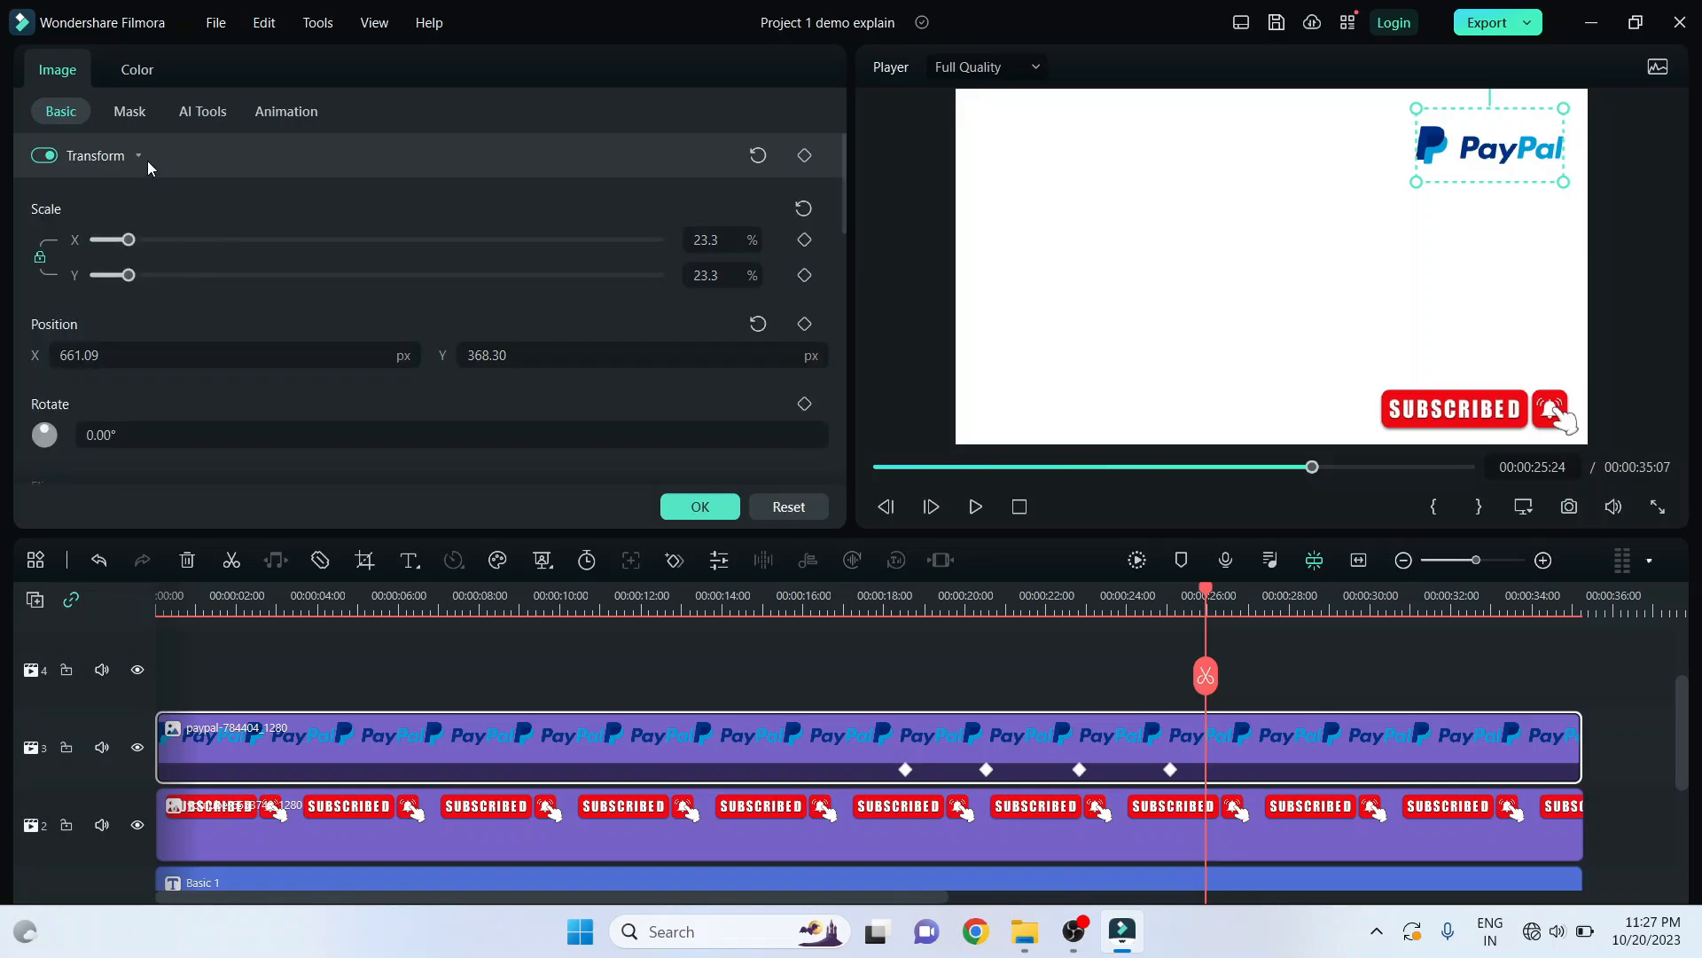
{"action": "left_click", "coordinate": [145, 159]}
{"action": "left_click", "coordinate": [151, 197]}
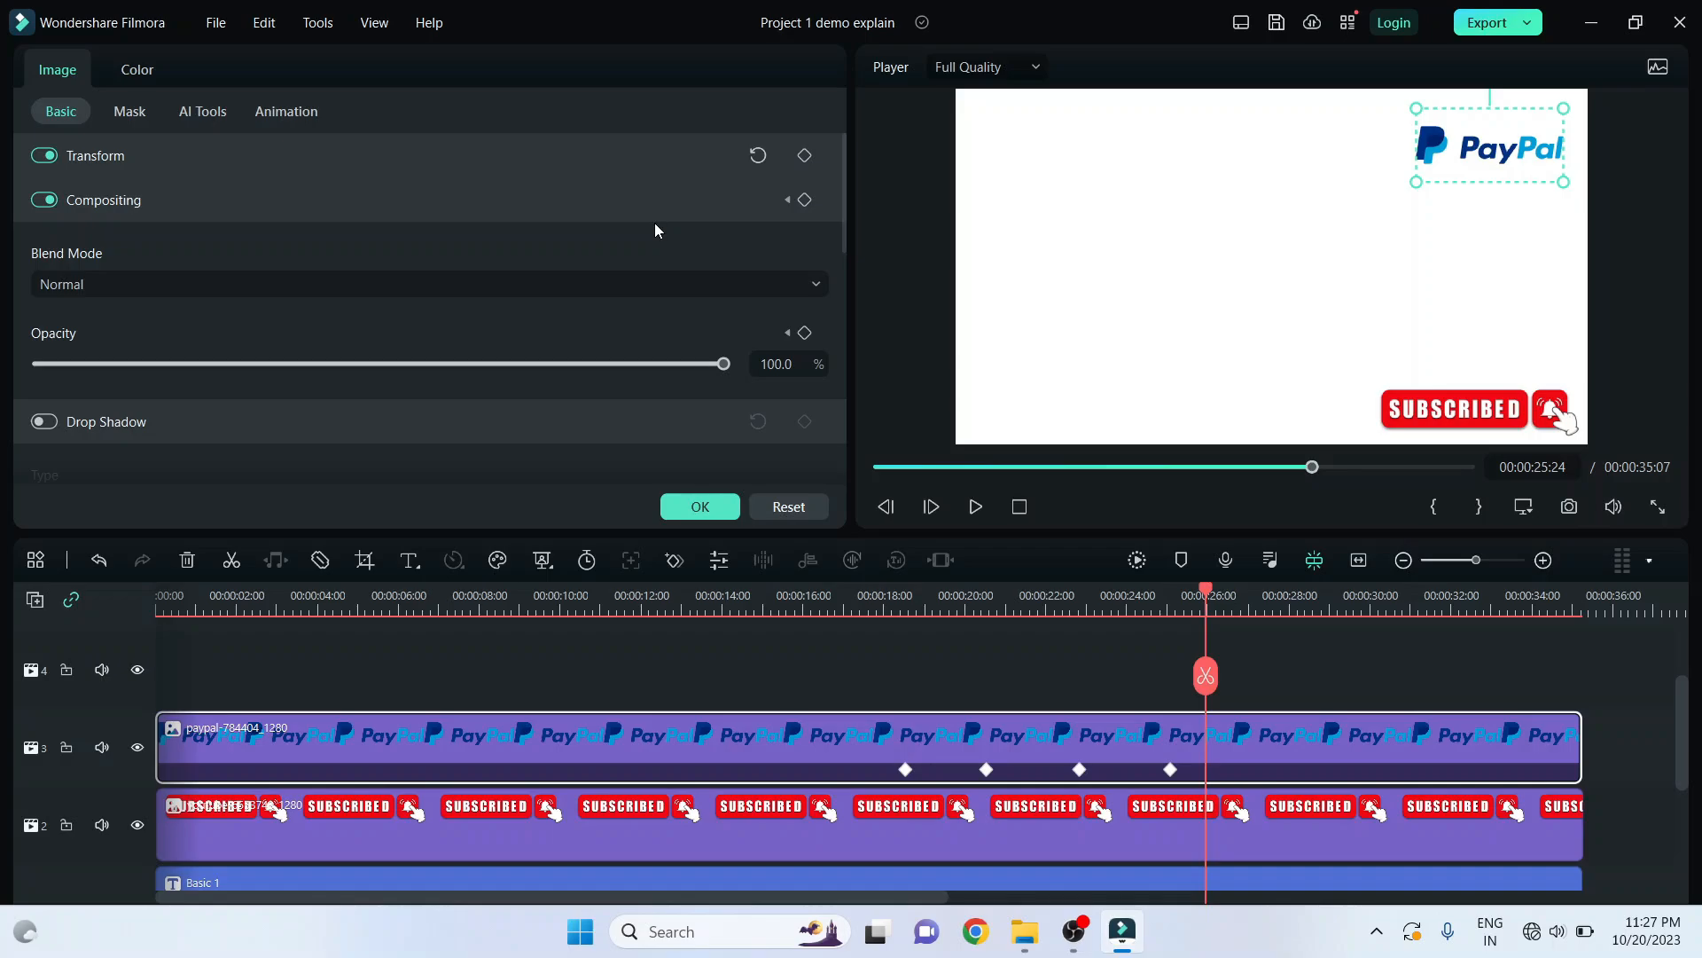
{"action": "left_click", "coordinate": [157, 201]}
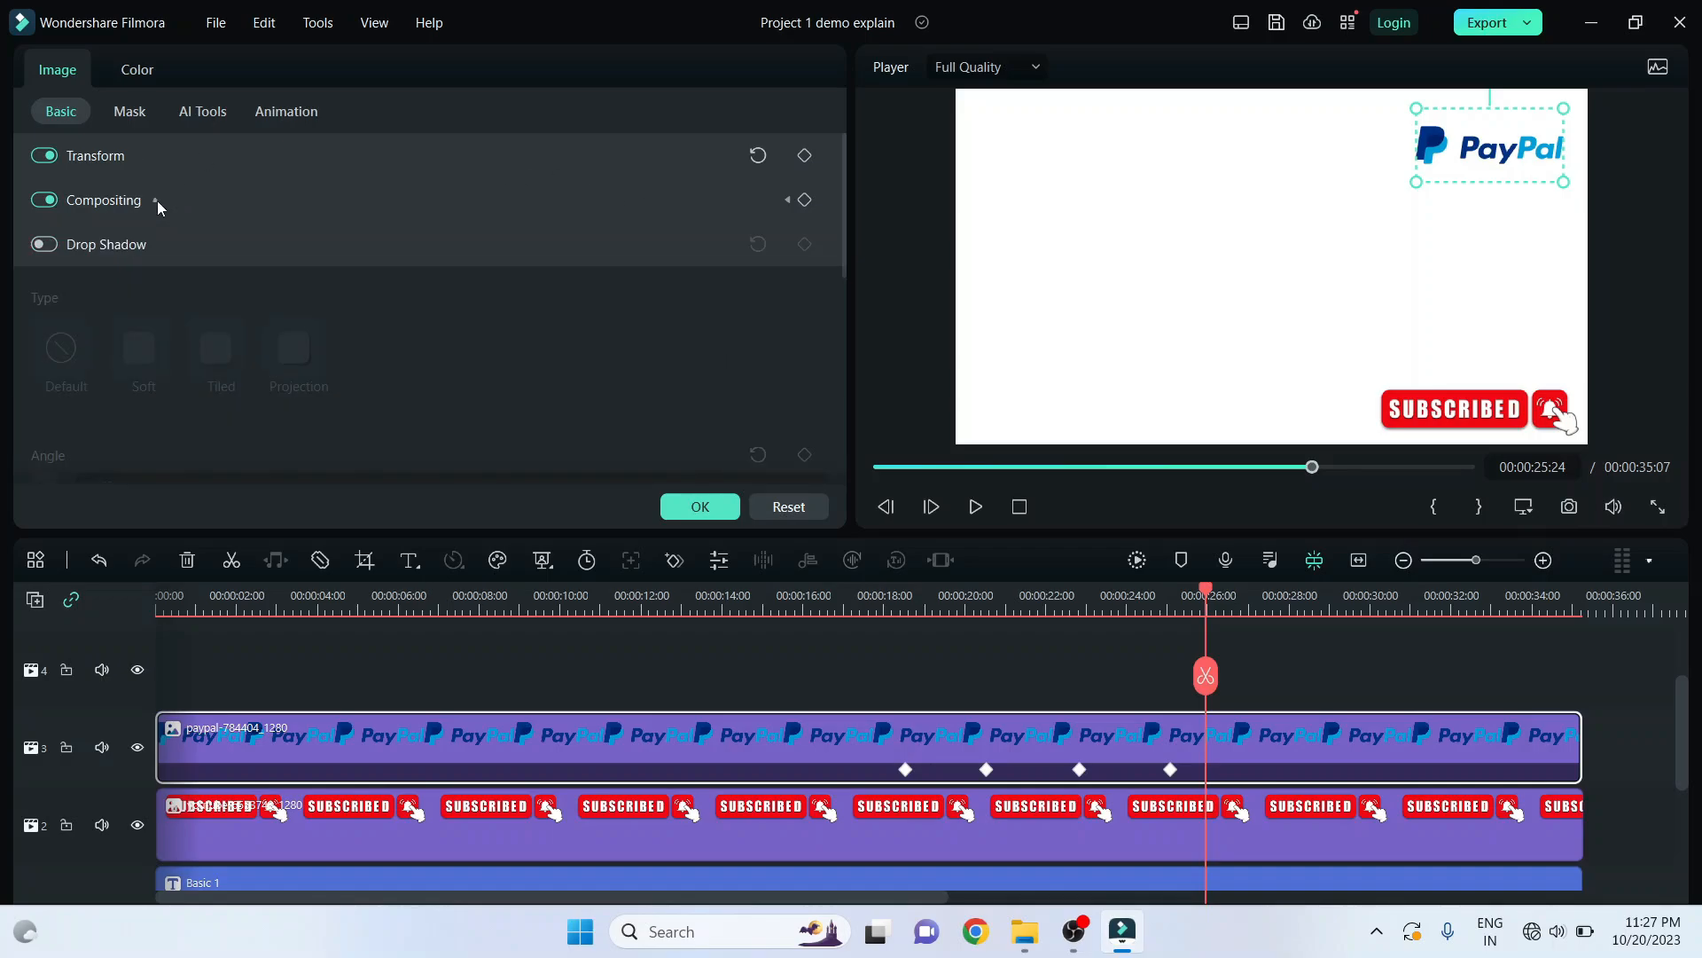
- Add Transform keyframes to the PayPal logo at 00:00:25:24 and 00:00:27:15, moving it to X -577.15, Y 376.38 at the second
{"action": "left_click", "coordinate": [136, 156]}
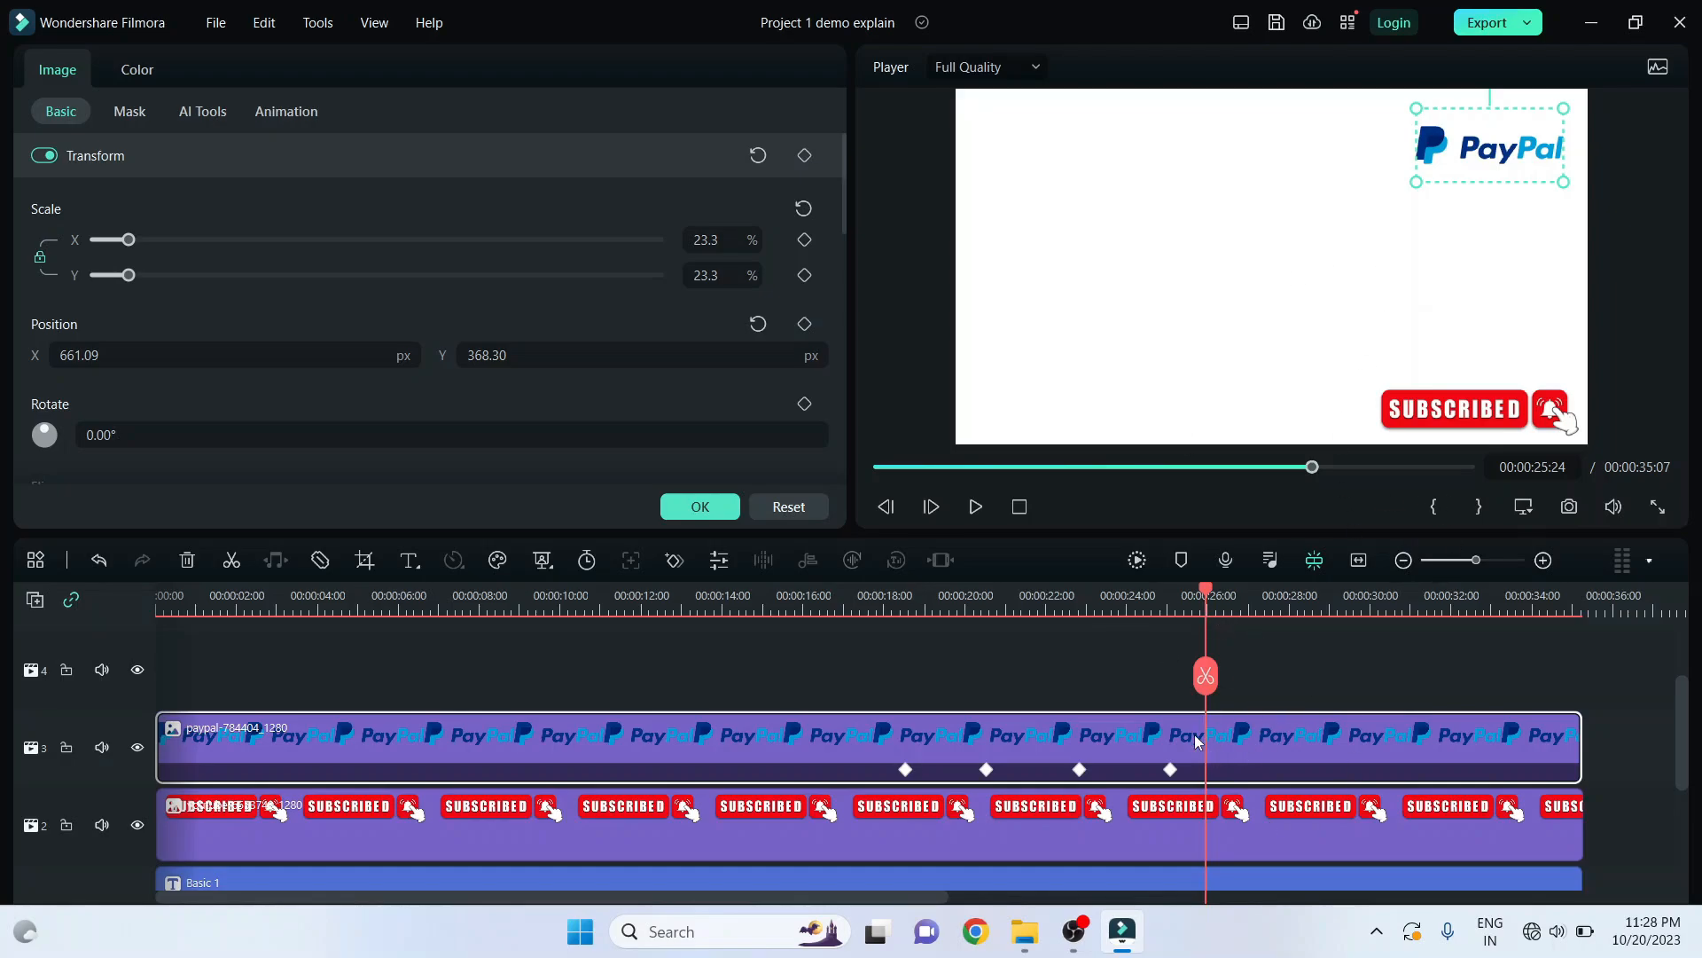
{"action": "left_click", "coordinate": [804, 158]}
{"action": "left_click_drag", "start_coordinate": [1207, 598], "coordinate": [1275, 596]}
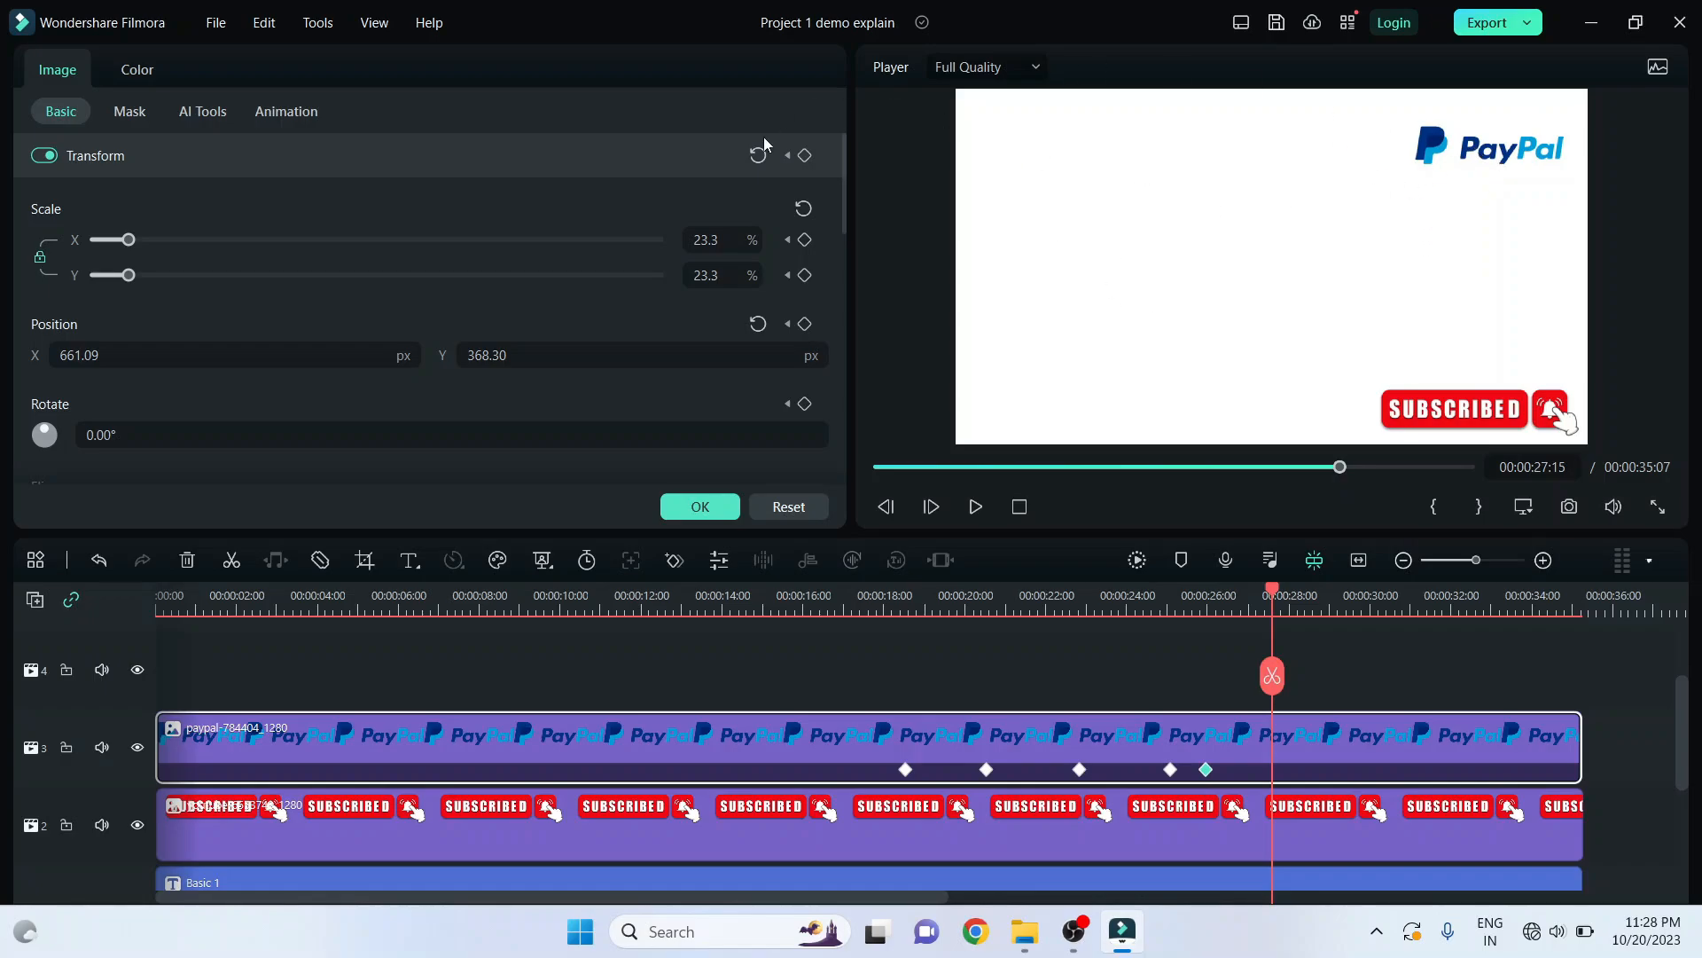
{"action": "left_click", "coordinate": [805, 156]}
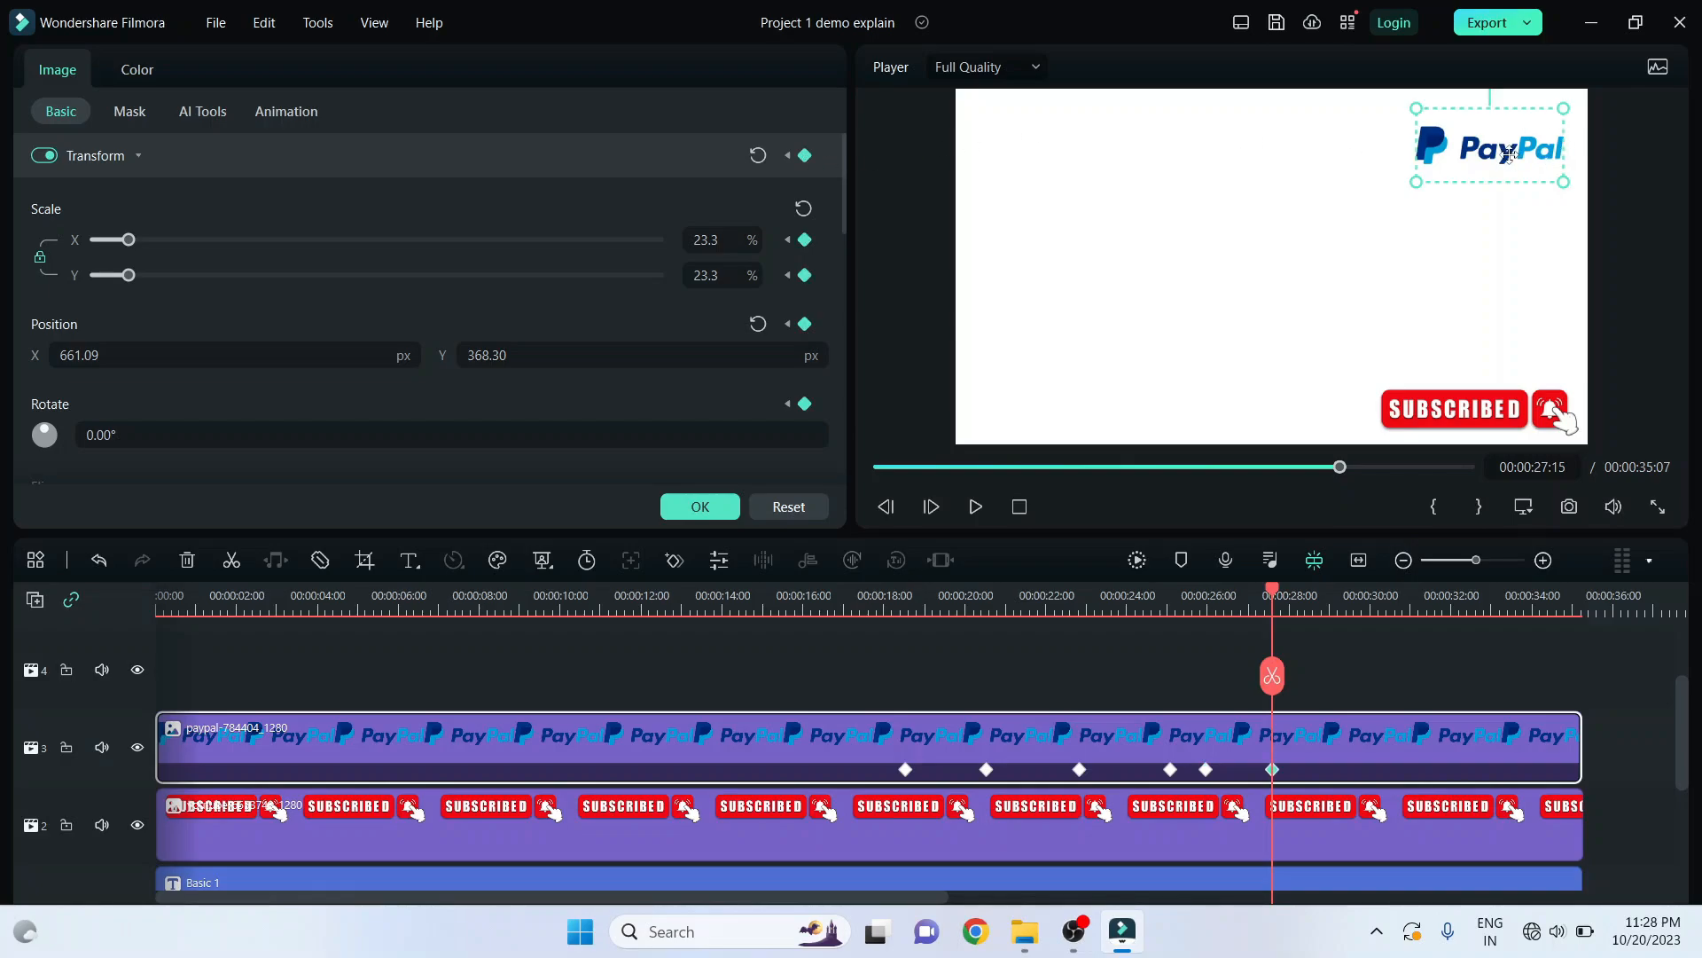
{"action": "left_click_drag", "start_coordinate": [1508, 155], "coordinate": [1106, 150]}
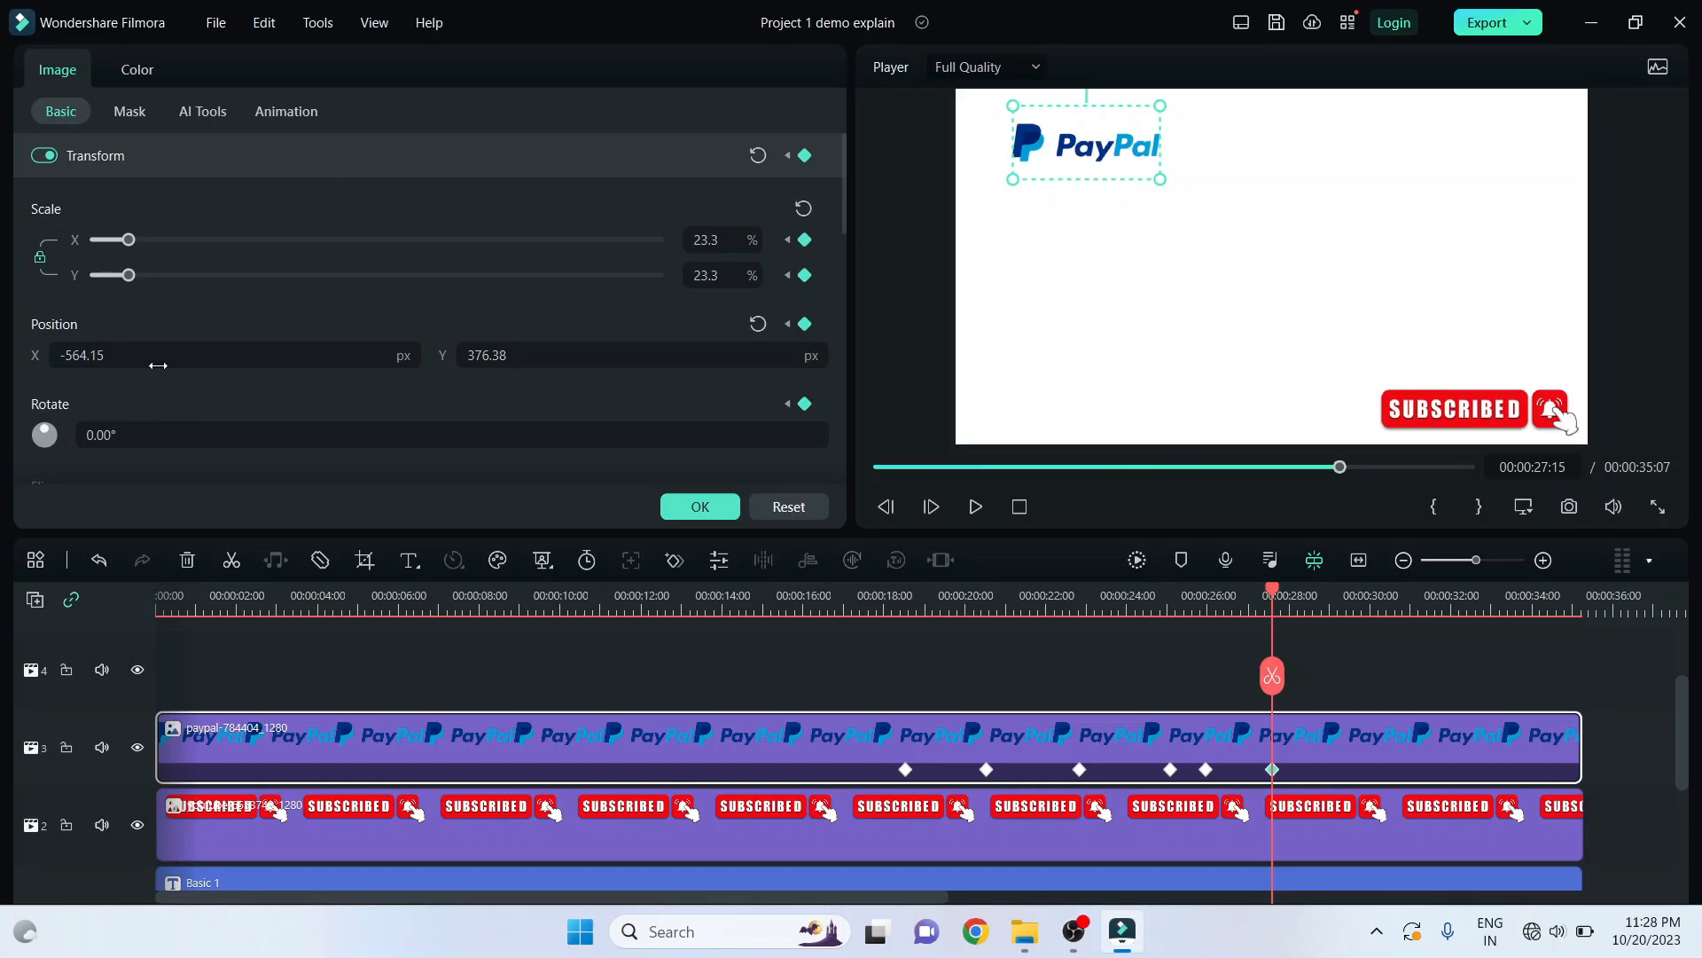
{"action": "left_click_drag", "start_coordinate": [157, 366], "coordinate": [146, 365]}
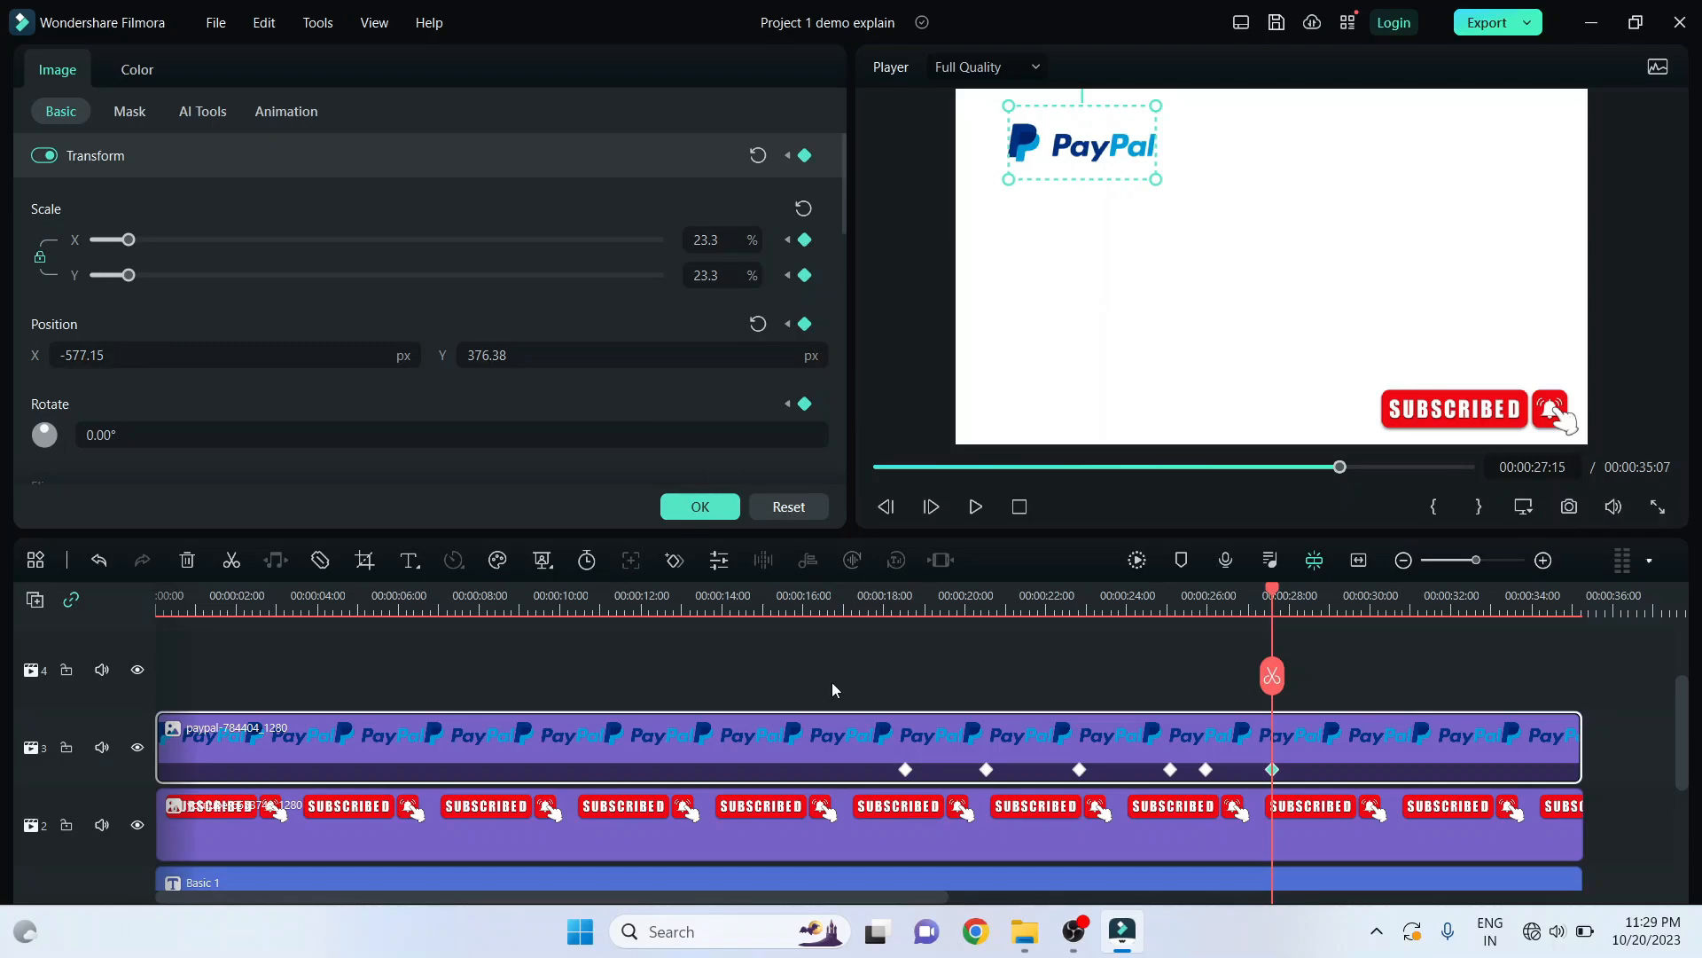
- Play back the PayPal logo's movement from its first Transform keyframe until past the second
{"action": "left_click", "coordinate": [1206, 603]}
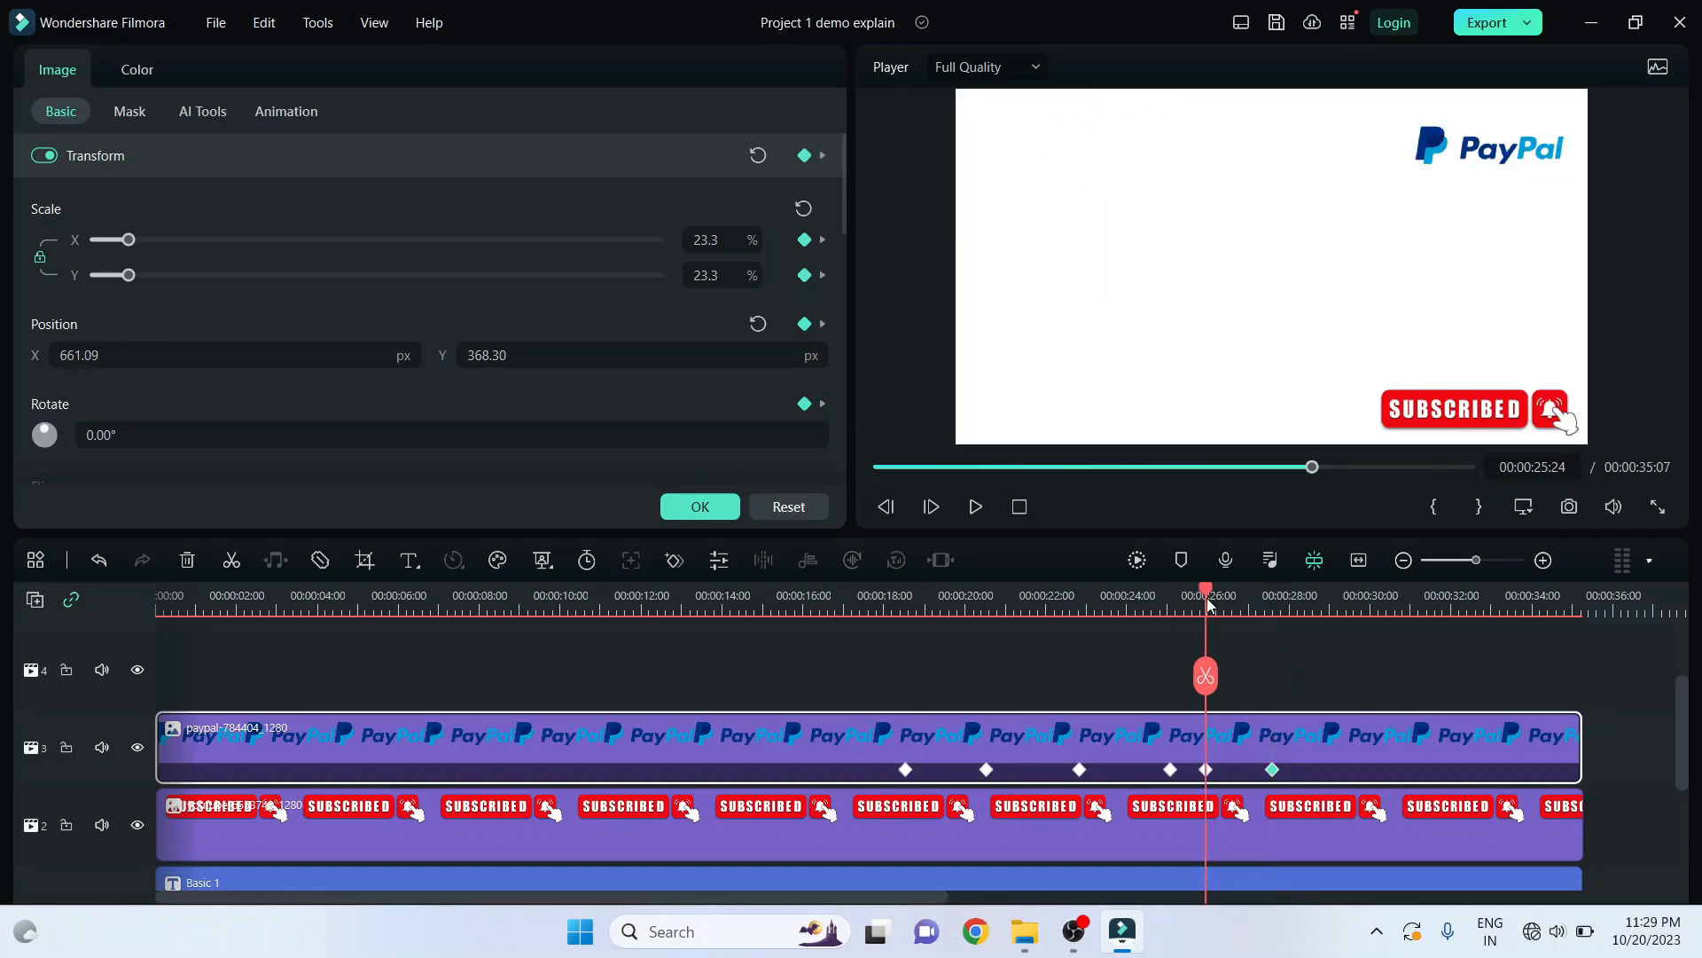
{"action": "left_click", "coordinate": [981, 512]}
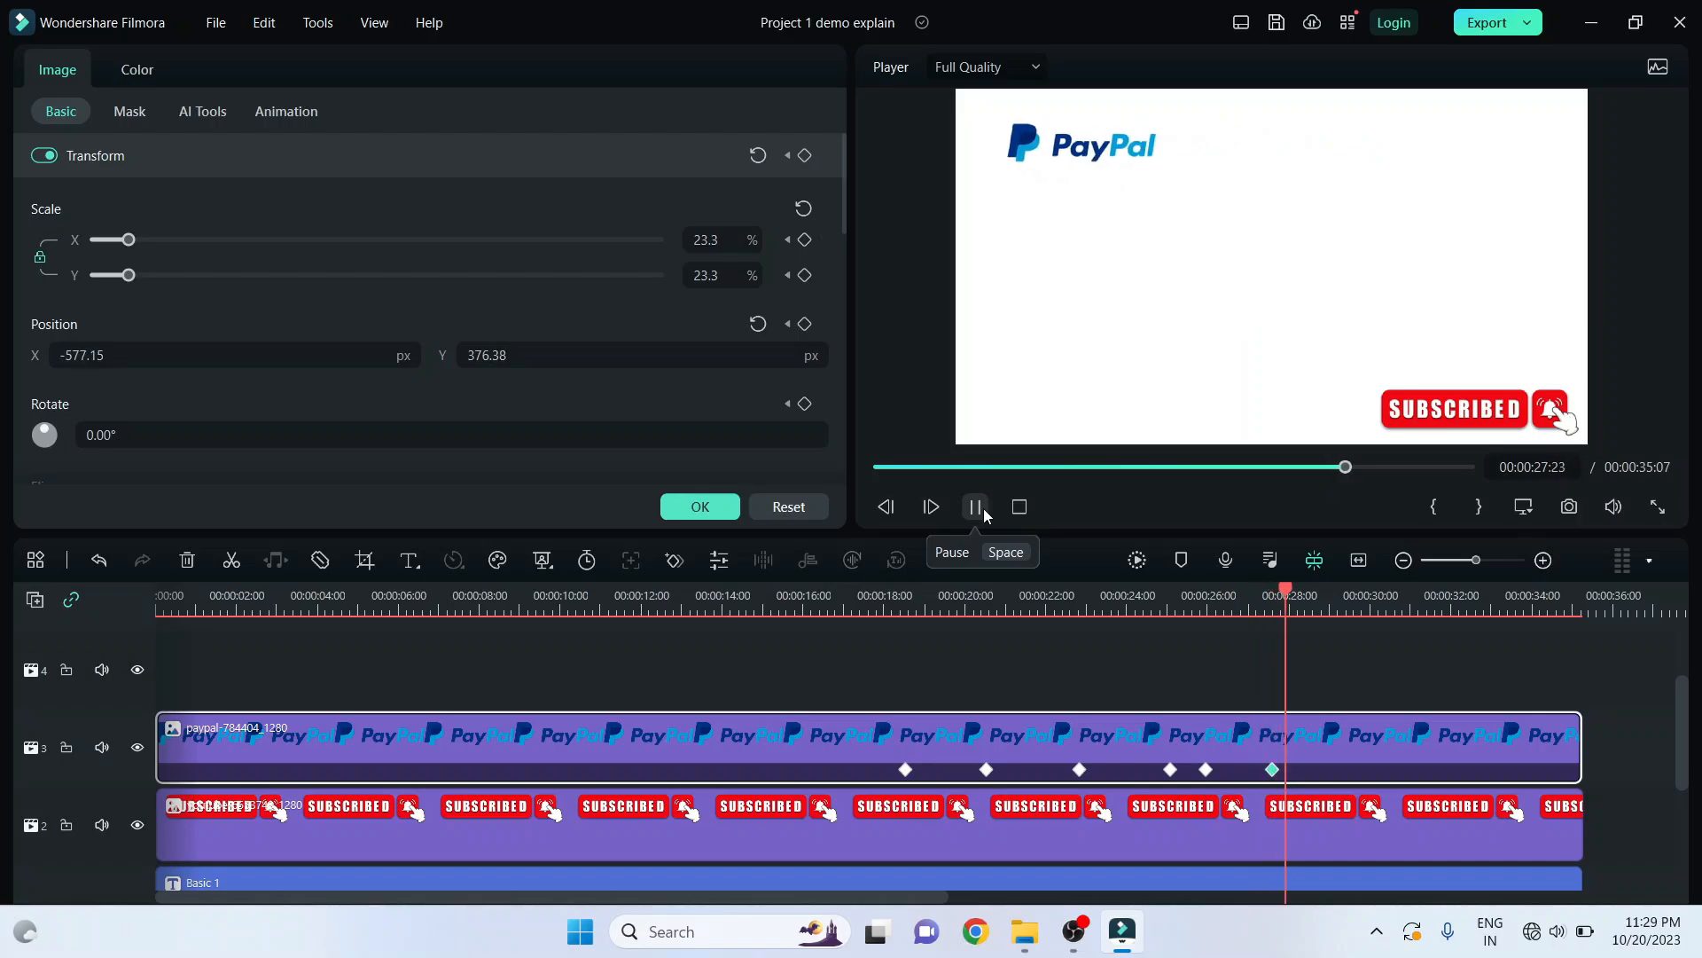
{"action": "left_click", "coordinate": [983, 508]}
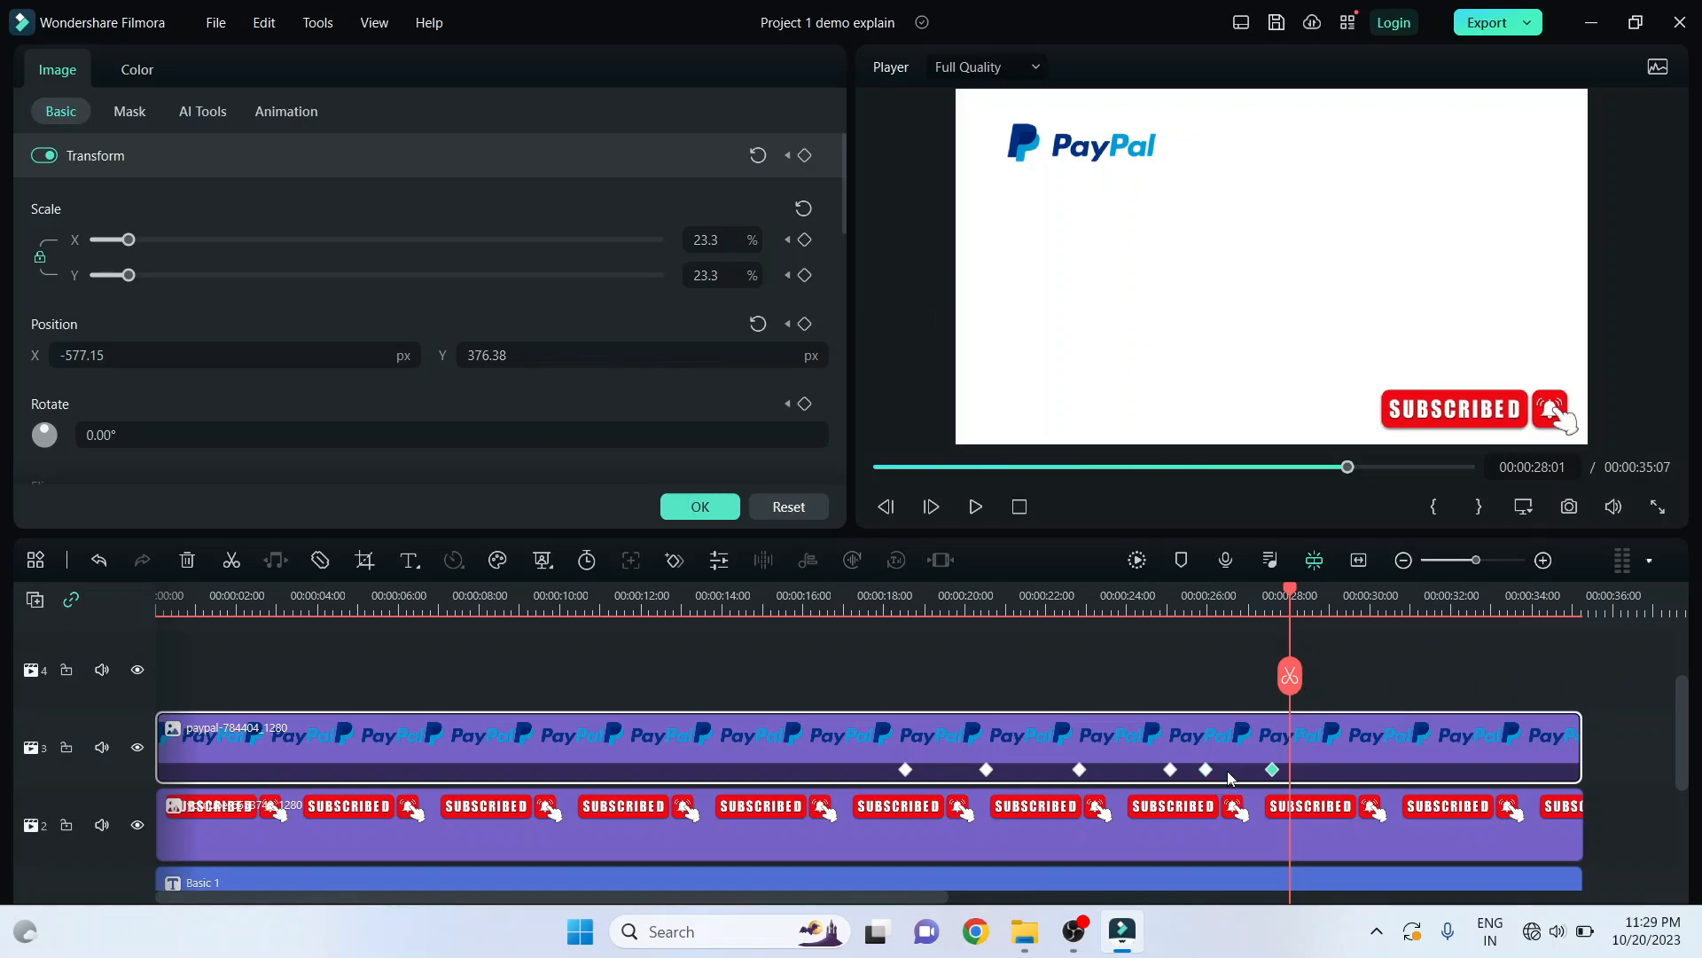
- Slow the logo's movement by shifting its last Transform keyframe to about 00:00:31:00, and play it back from 00:00:25:16
{"action": "left_click_drag", "start_coordinate": [1272, 769], "coordinate": [1411, 768]}
{"action": "left_click", "coordinate": [1193, 612]}
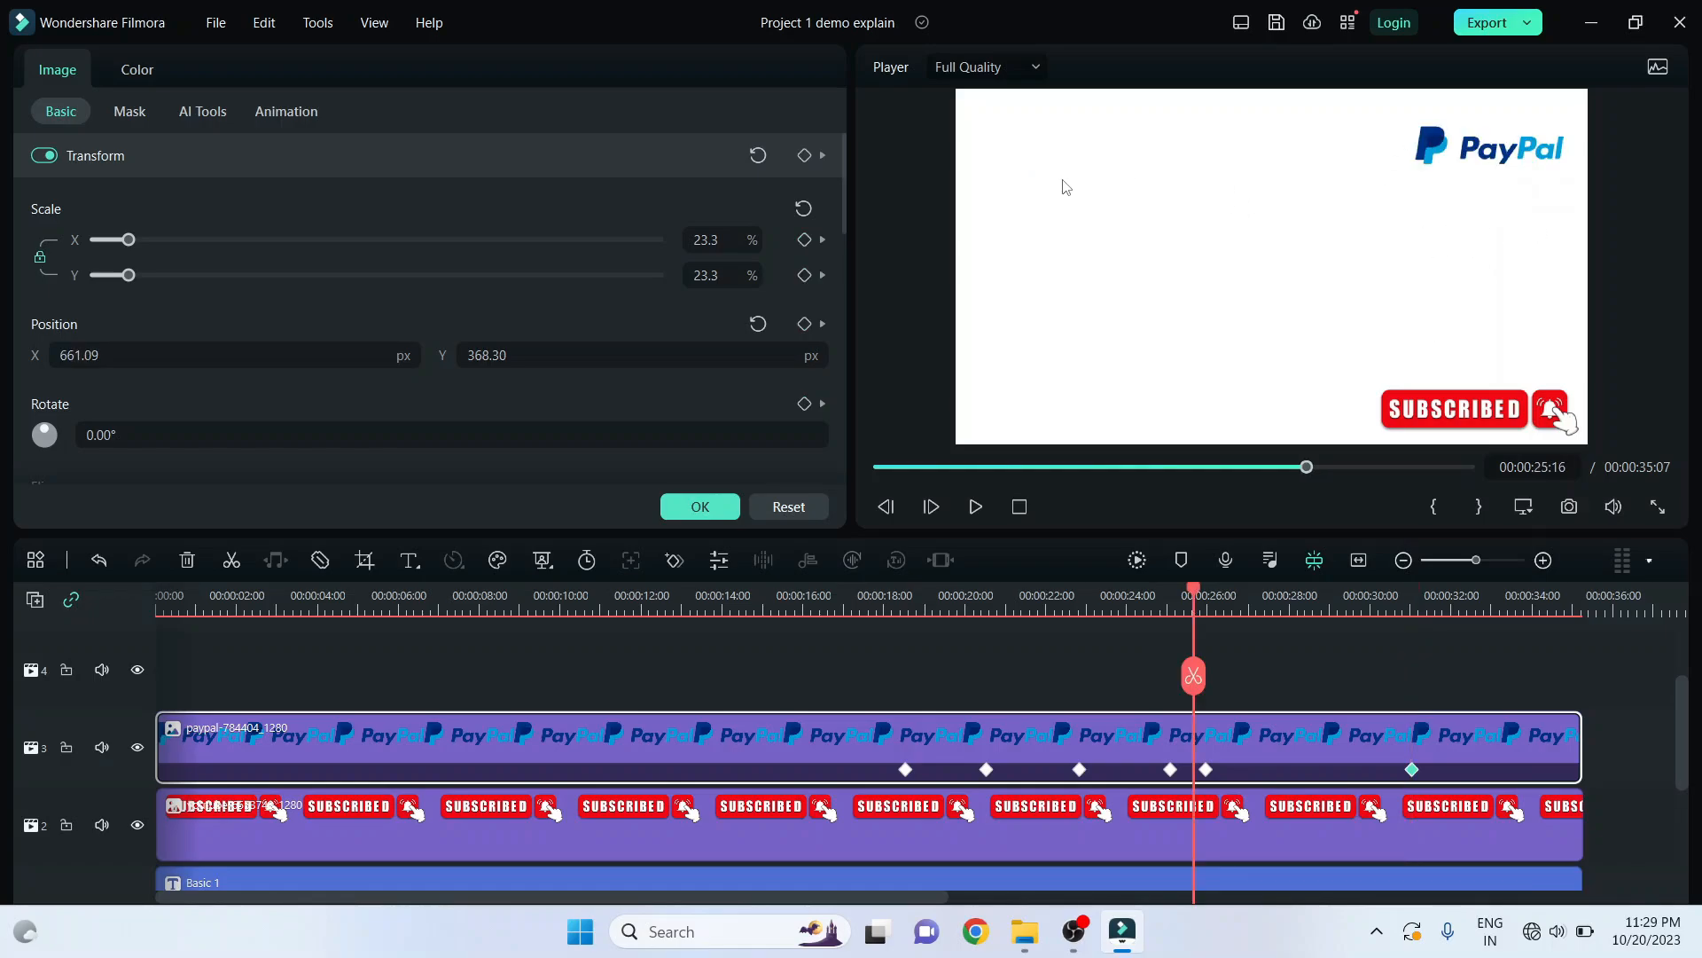
{"action": "left_click", "coordinate": [975, 506]}
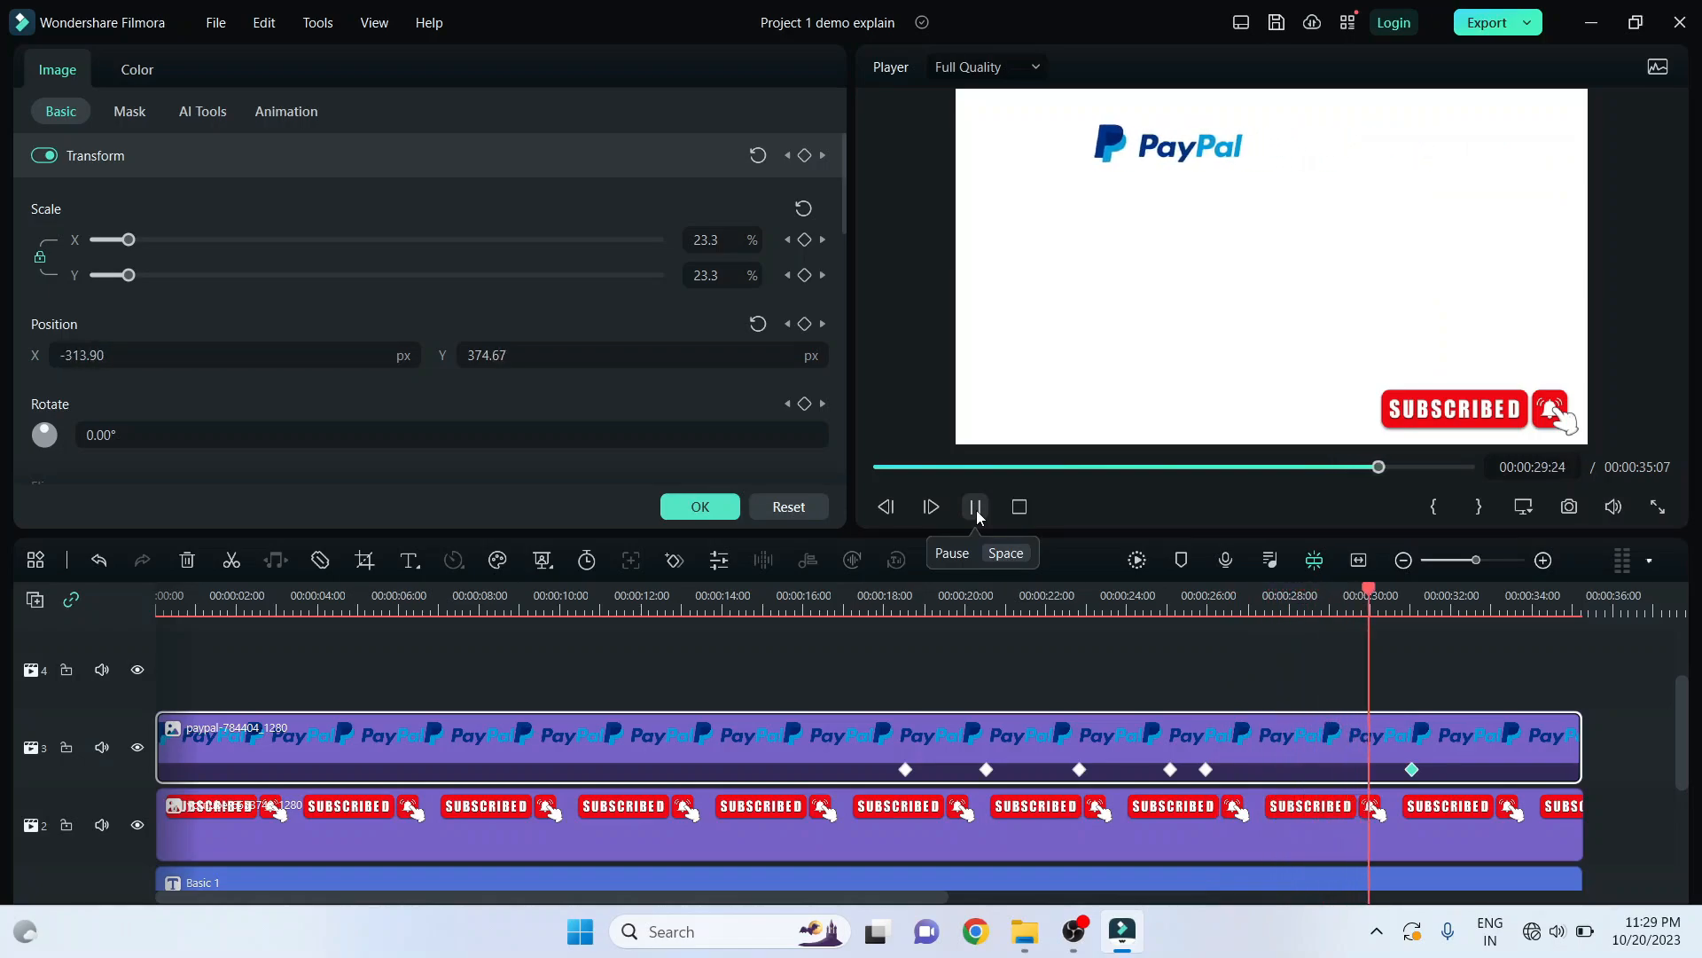
{"action": "left_click", "coordinate": [976, 509]}
- Speed up the logo's movement by shifting its last Transform keyframe to about 00:00:27:00, and return the playhead to 00:00:25:13
{"action": "left_click_drag", "start_coordinate": [1411, 770], "coordinate": [1274, 768]}
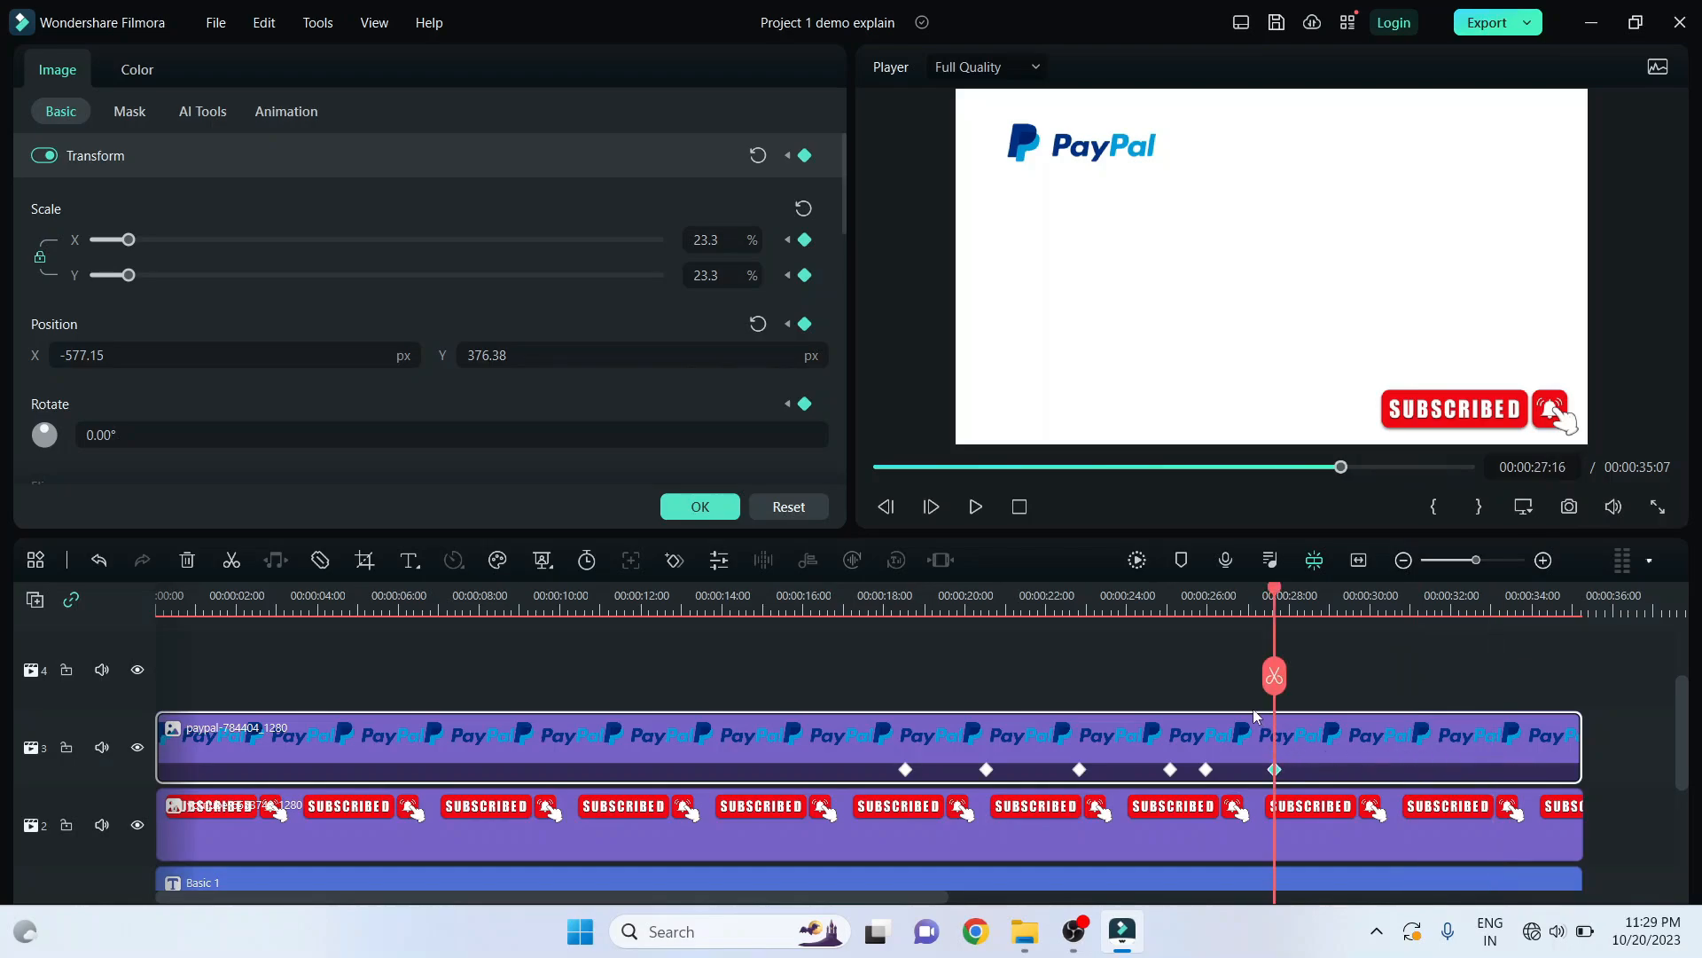
{"action": "left_click_drag", "start_coordinate": [1274, 768], "coordinate": [1246, 768]}
{"action": "left_click", "coordinate": [1189, 604]}
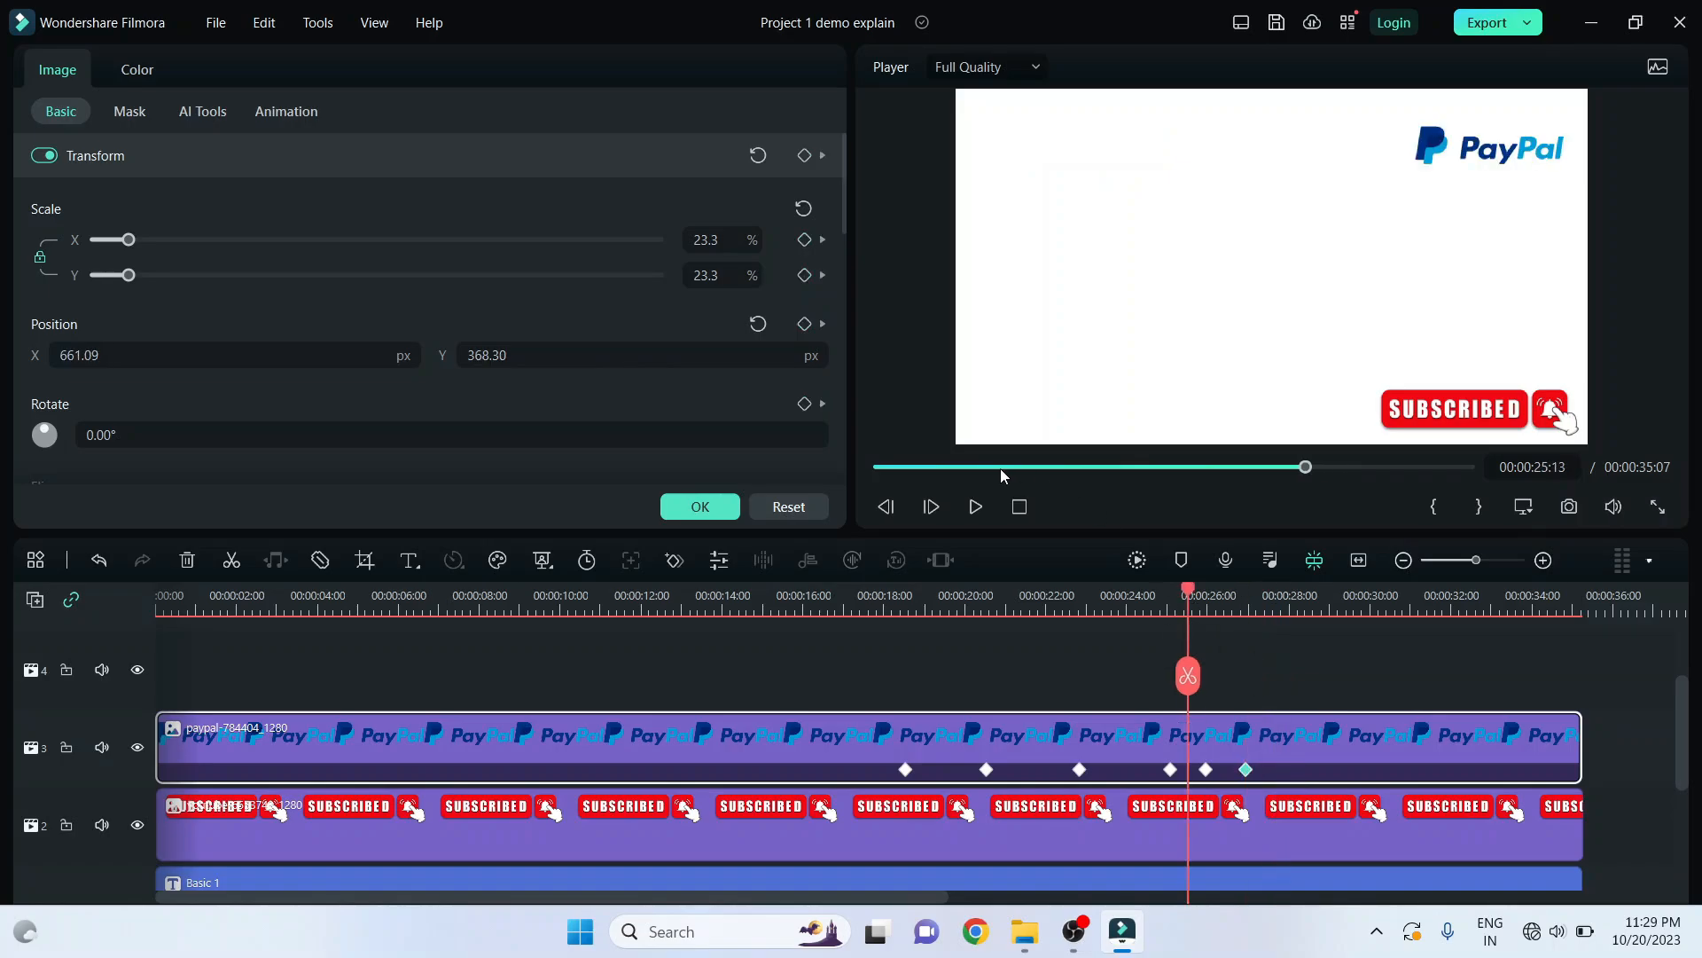
- Play back the logo's sideways movement, and slow it by shifting its last Transform keyframe to 00:00:27:23
{"action": "left_click", "coordinate": [974, 507]}
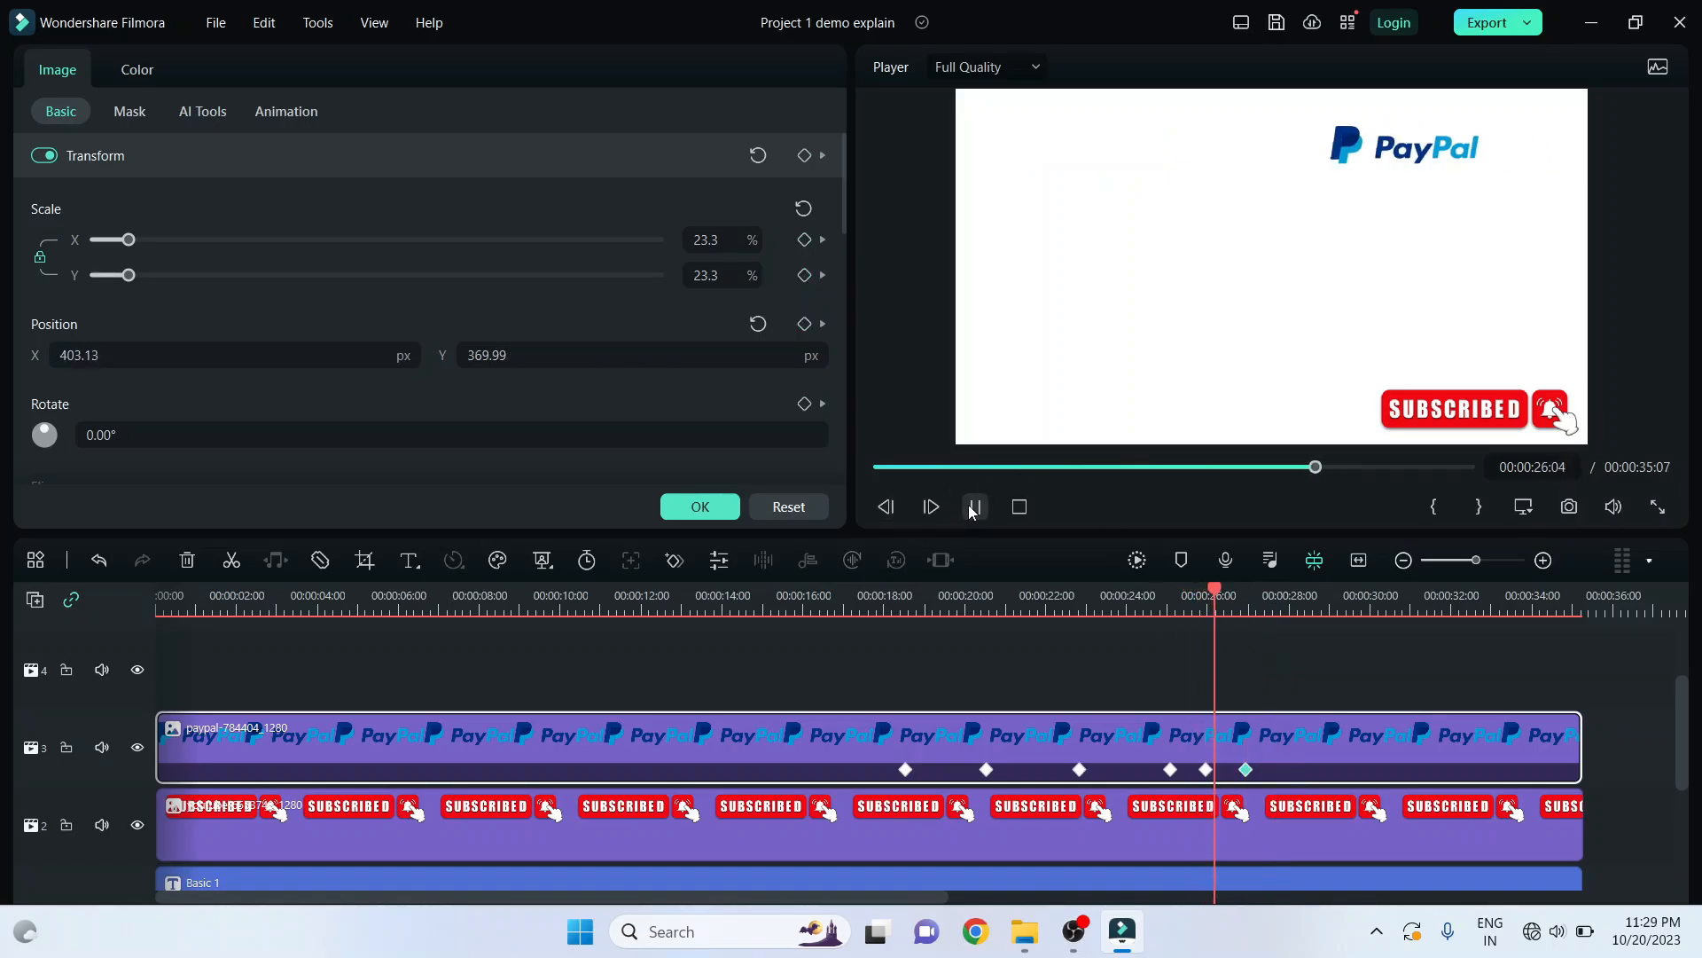
{"action": "left_click", "coordinate": [974, 508]}
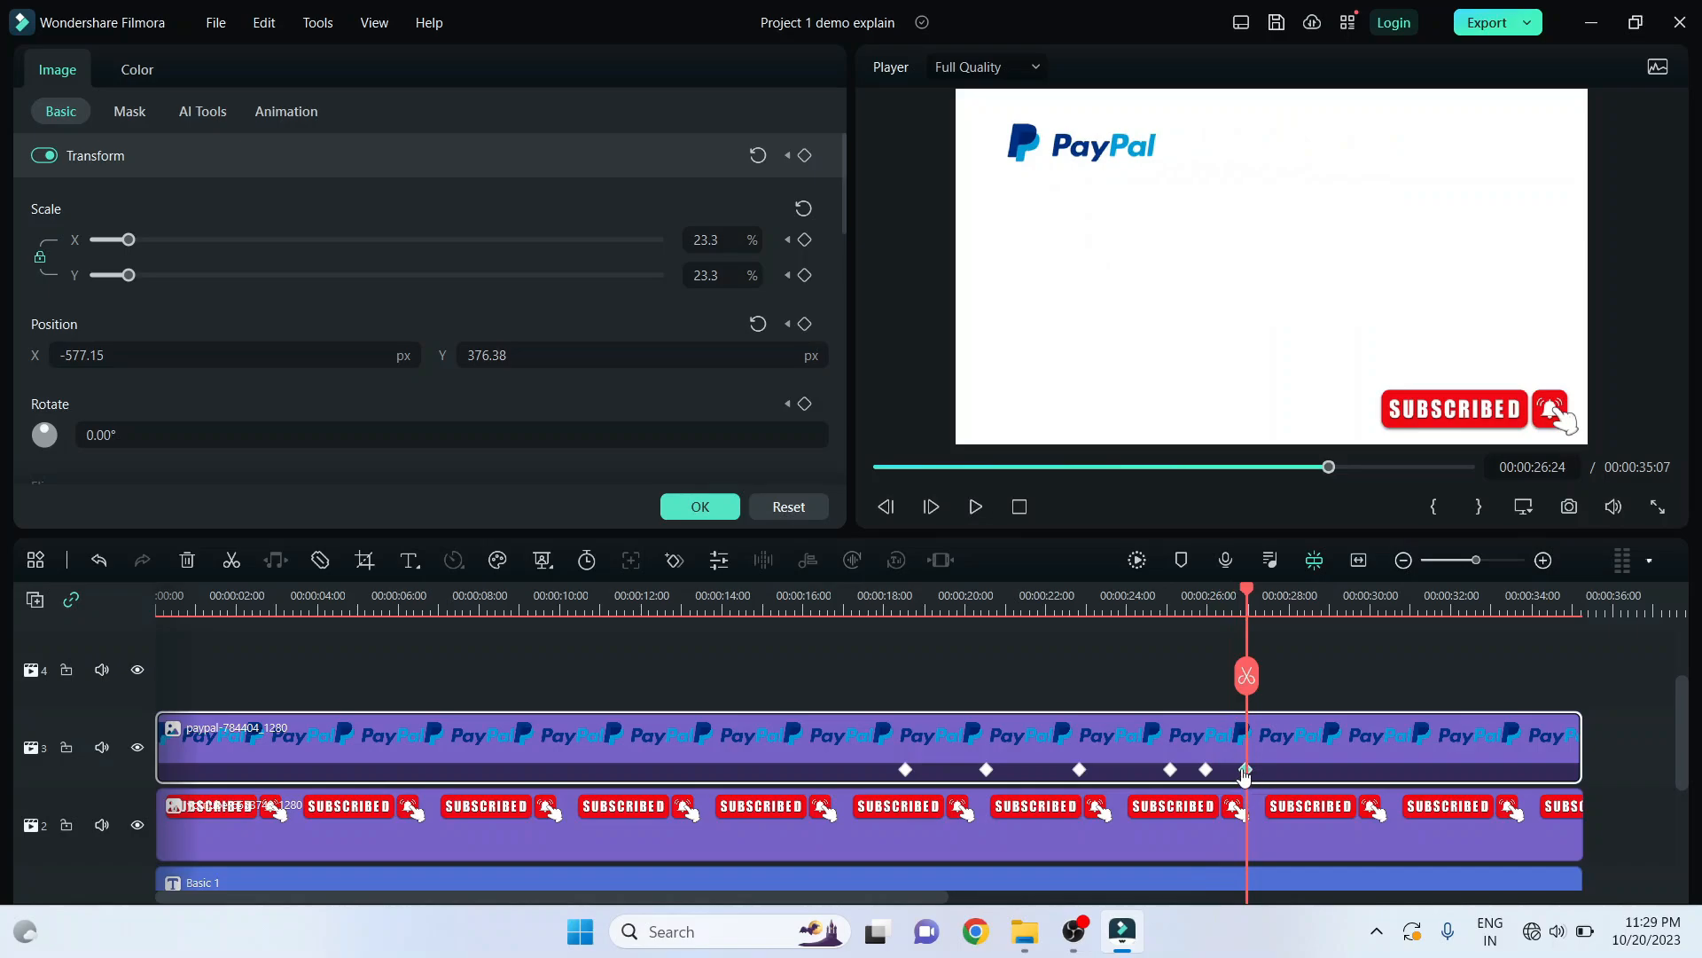
{"action": "left_click_drag", "start_coordinate": [1246, 769], "coordinate": [1285, 768]}
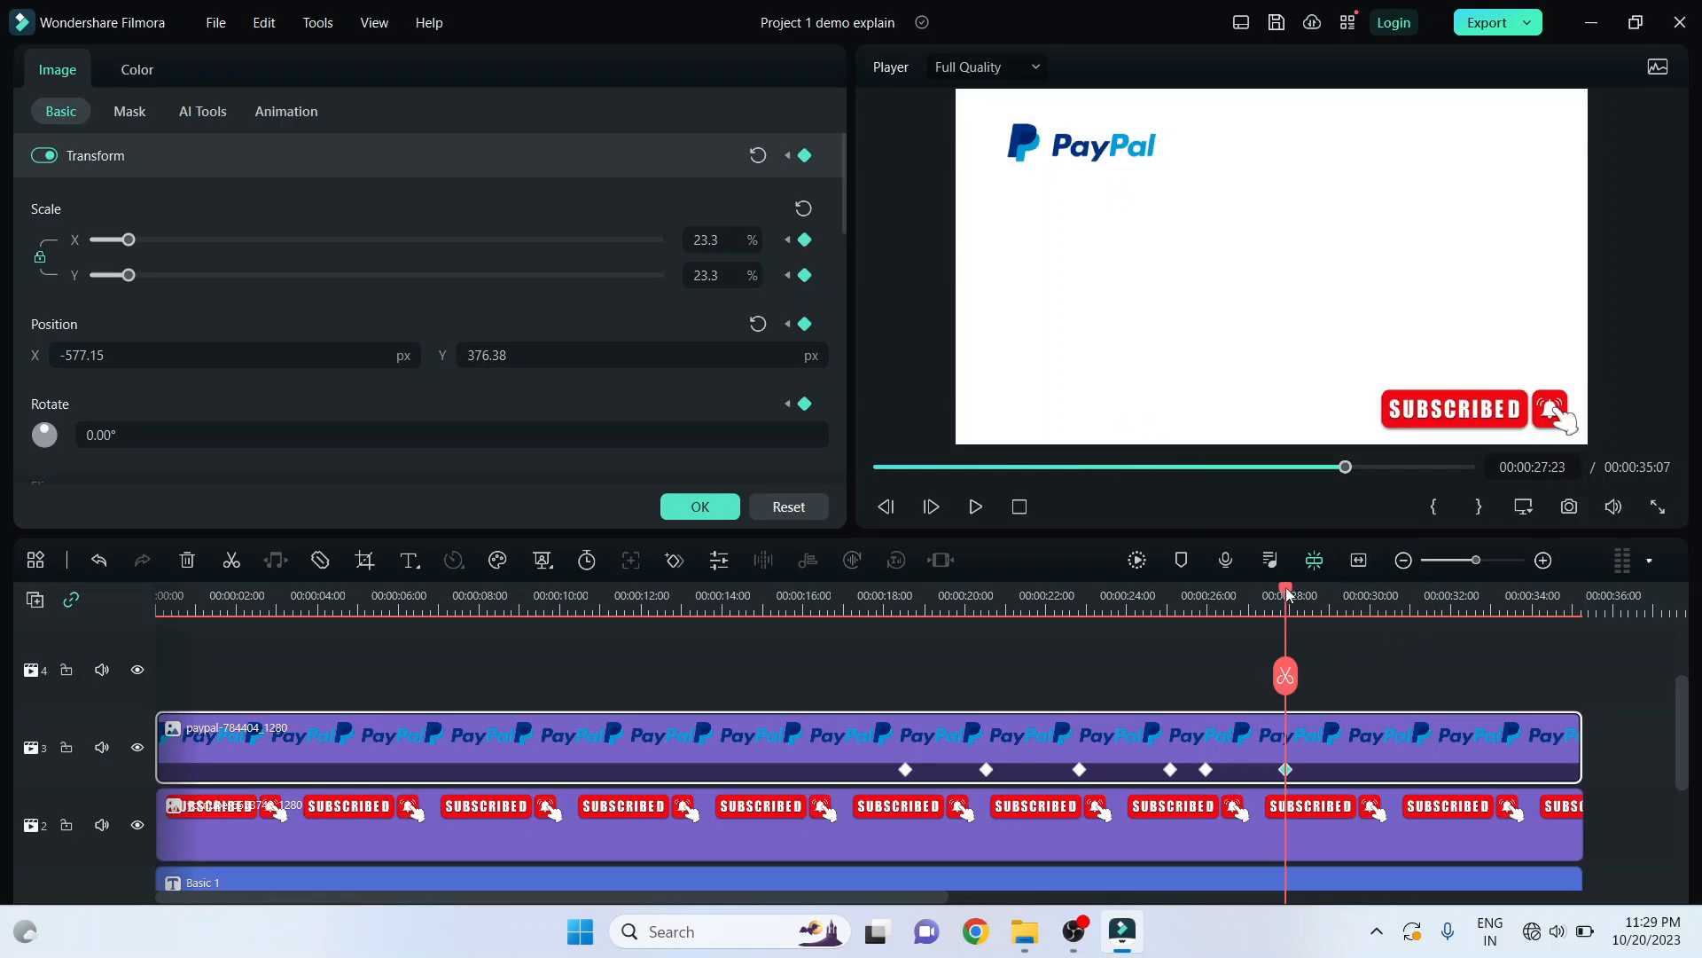
- At 00:00:29:18, move the PayPal logo down to X -552.91, Y -428.23 as a keyframe, and play the movement back from 00:00:27:18
{"action": "left_click_drag", "start_coordinate": [1286, 589], "coordinate": [1363, 599]}
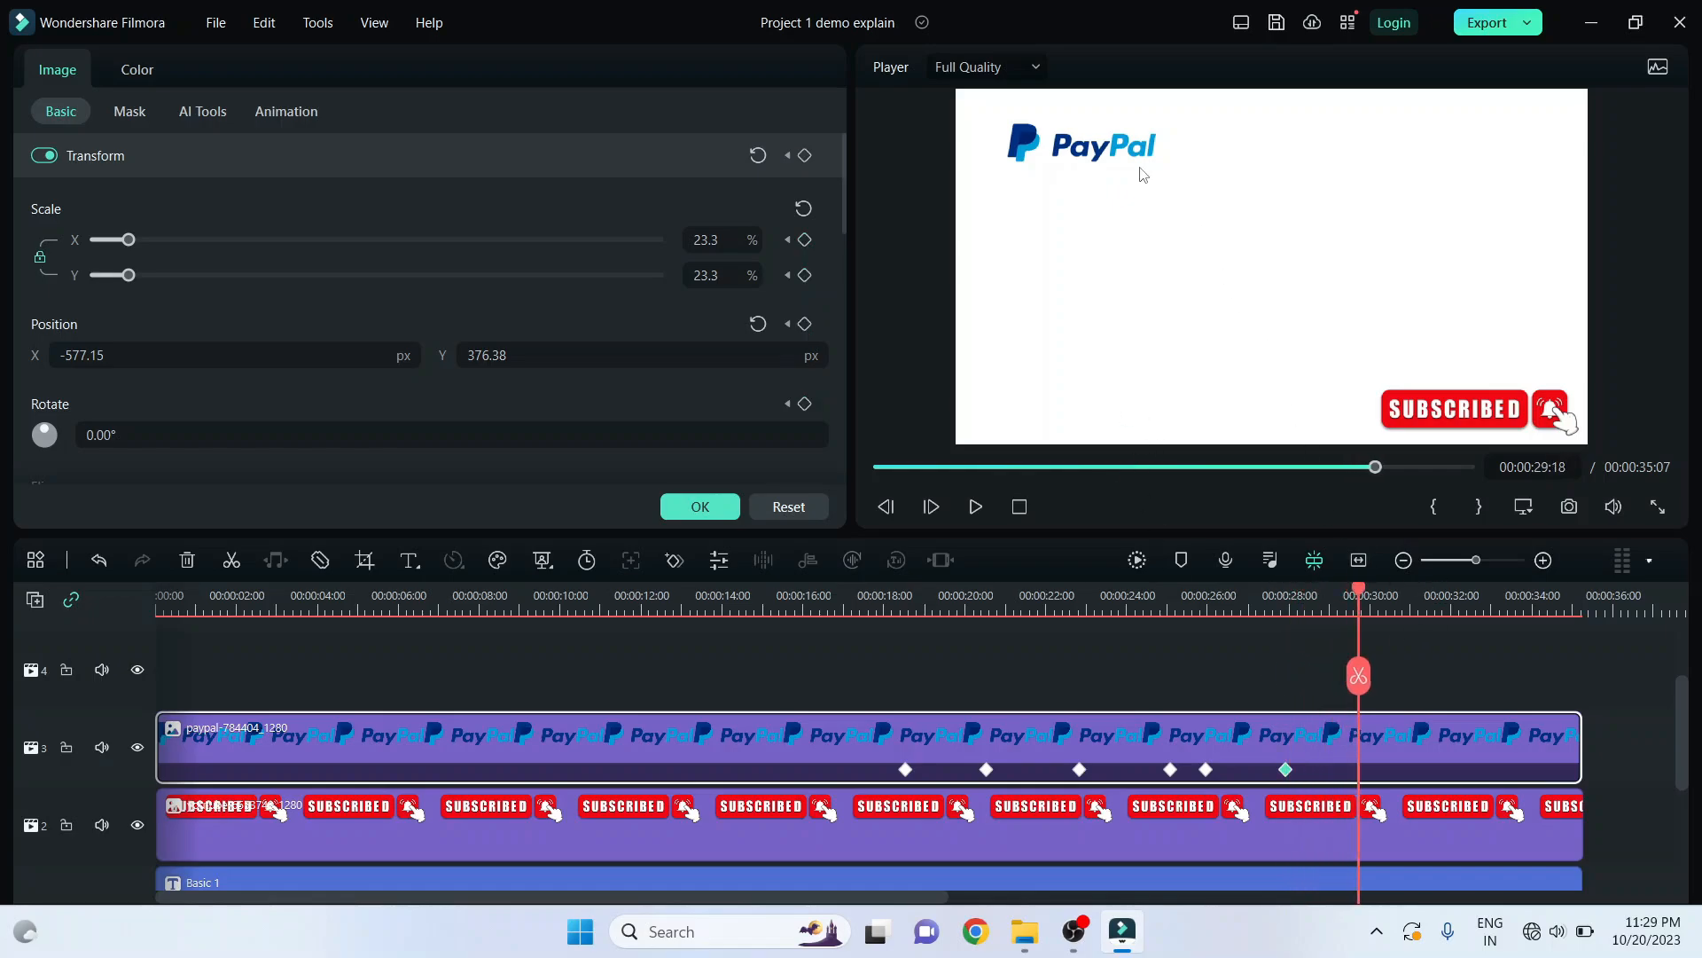
{"action": "left_click_drag", "start_coordinate": [1073, 149], "coordinate": [1078, 406]}
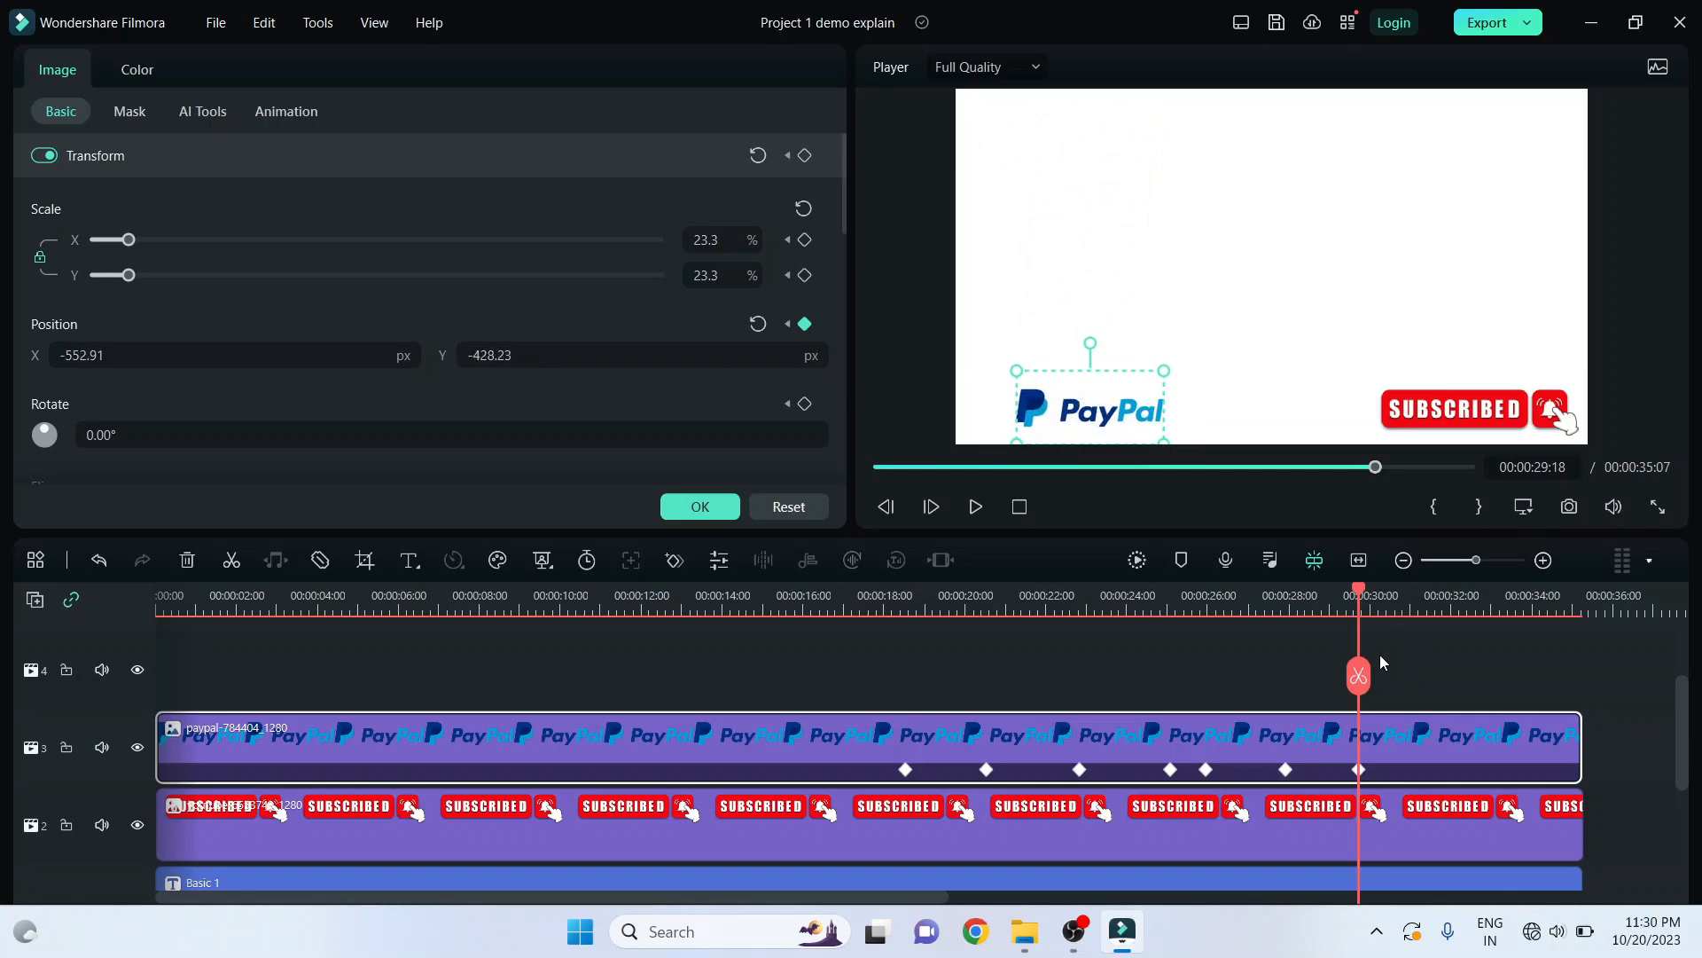
{"action": "left_click", "coordinate": [1278, 599]}
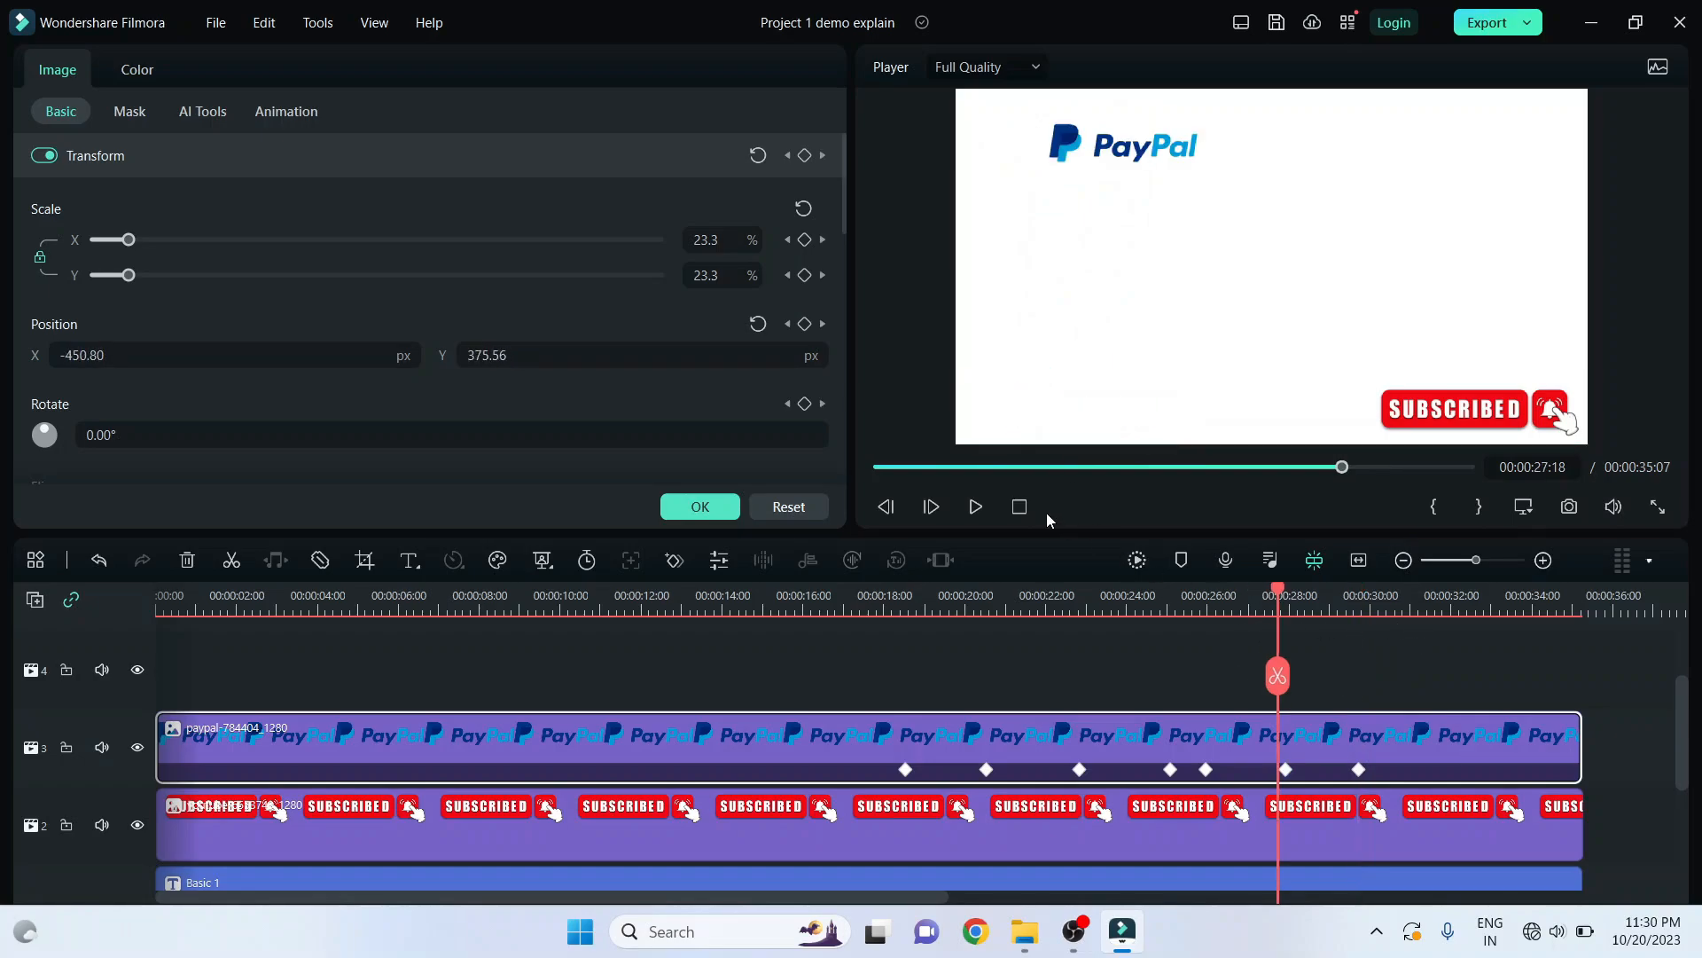
{"action": "left_click", "coordinate": [975, 506]}
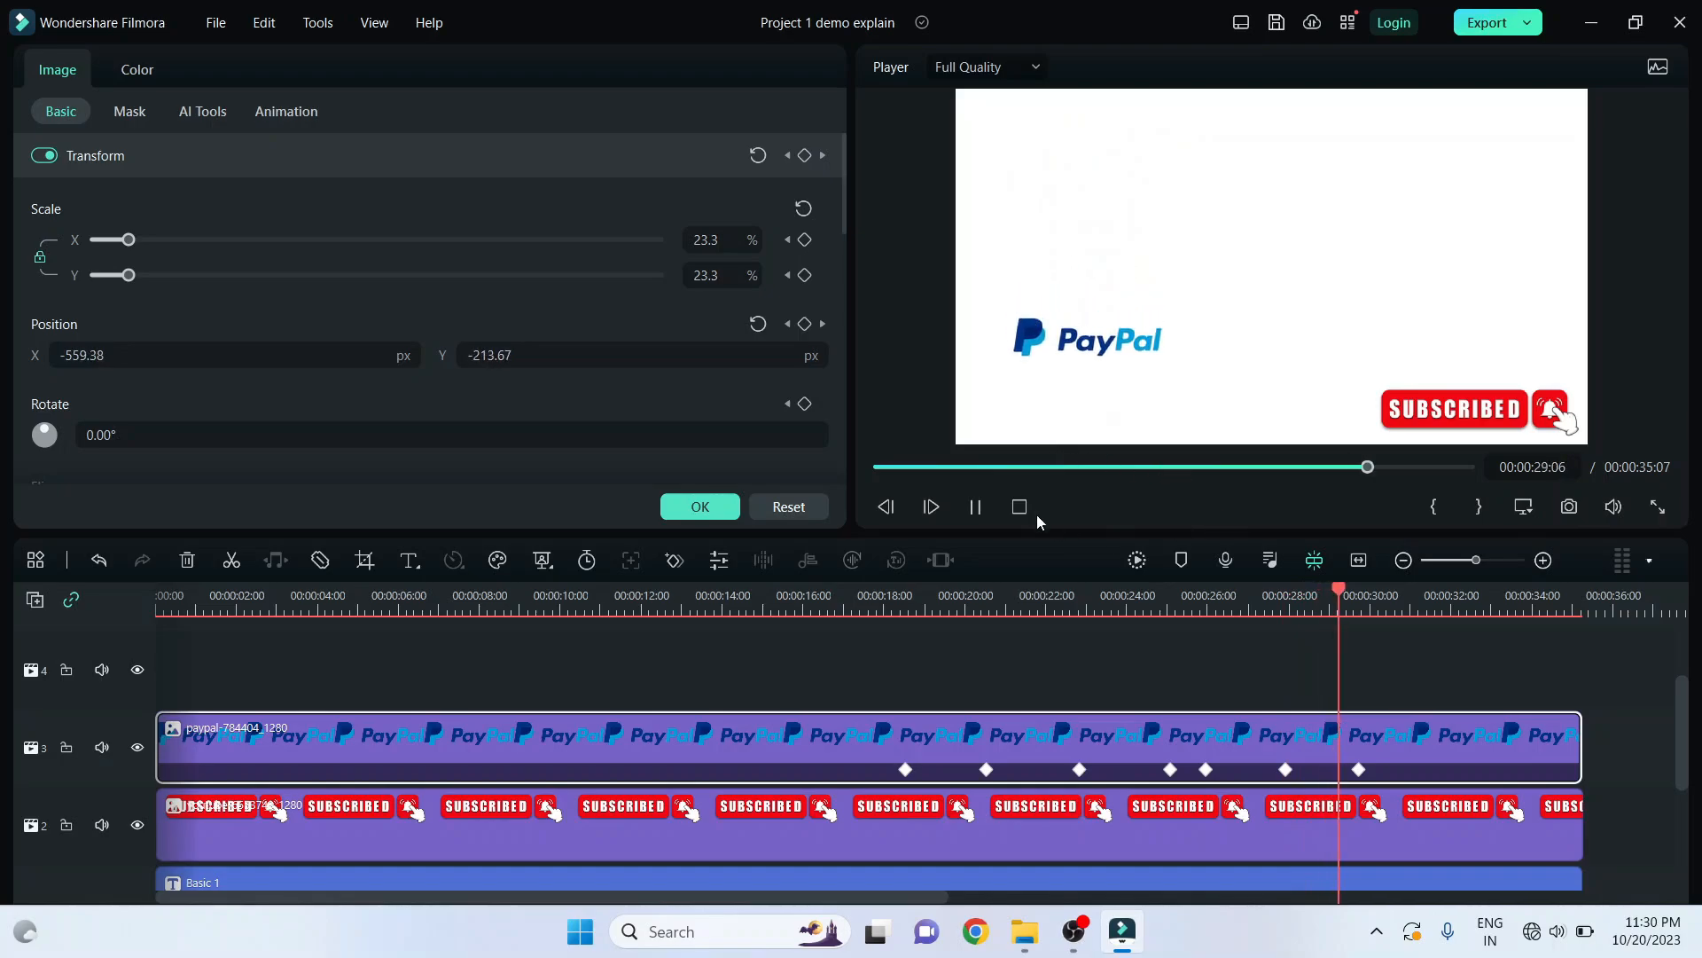
{"action": "left_click", "coordinate": [975, 507]}
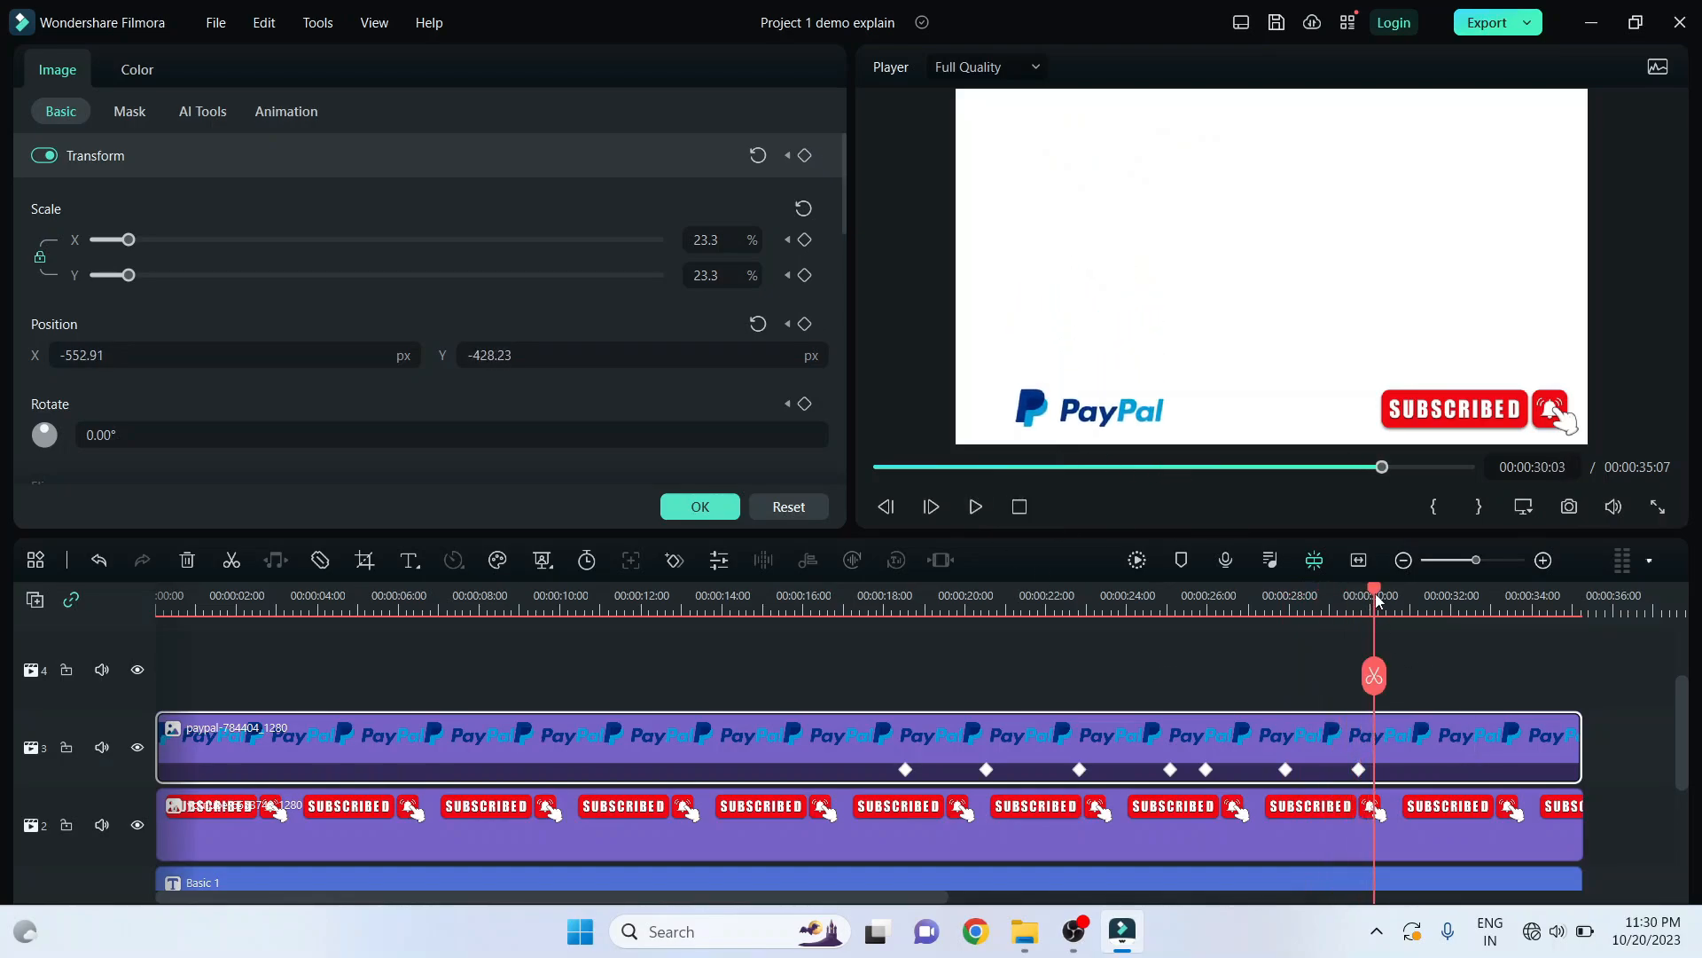
- At 00:00:31:04, keyframe the PayPal logo with a 360° rotation and a position of X -402.11, Y -230.75
{"action": "left_click_drag", "start_coordinate": [1377, 594], "coordinate": [1416, 595]}
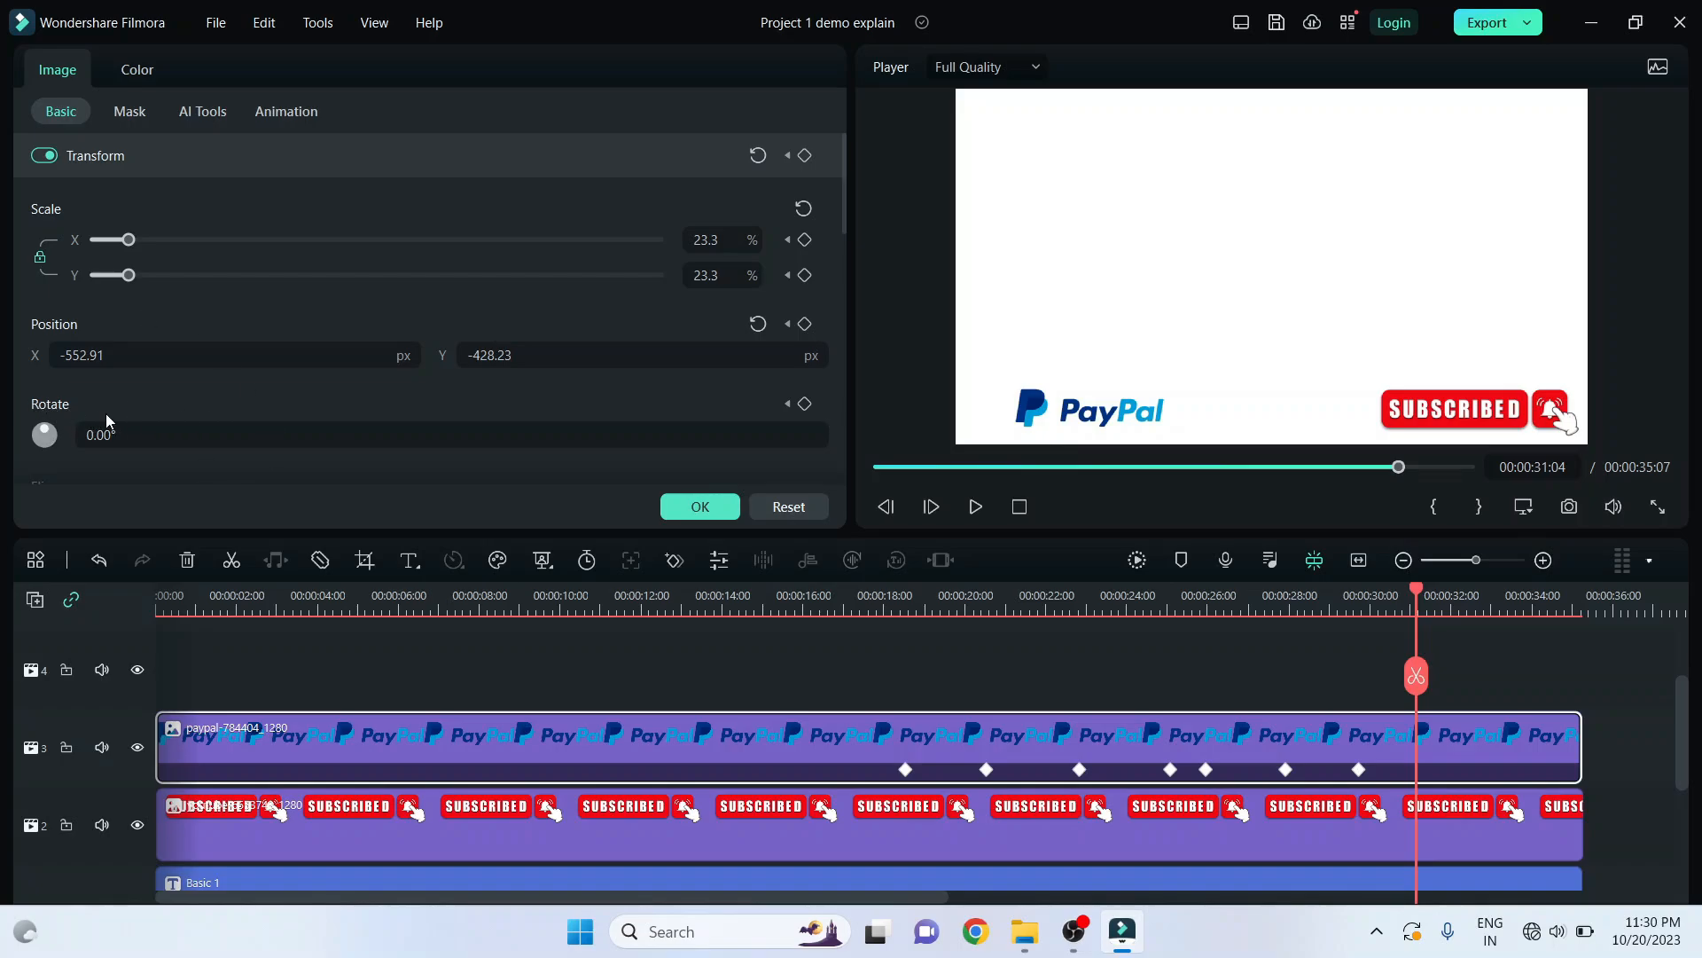
{"action": "left_click_drag", "start_coordinate": [156, 430], "coordinate": [437, 430]}
{"action": "left_click_drag", "start_coordinate": [108, 434], "coordinate": [87, 434]}
{"action": "left_click_drag", "start_coordinate": [1077, 420], "coordinate": [1157, 352]}
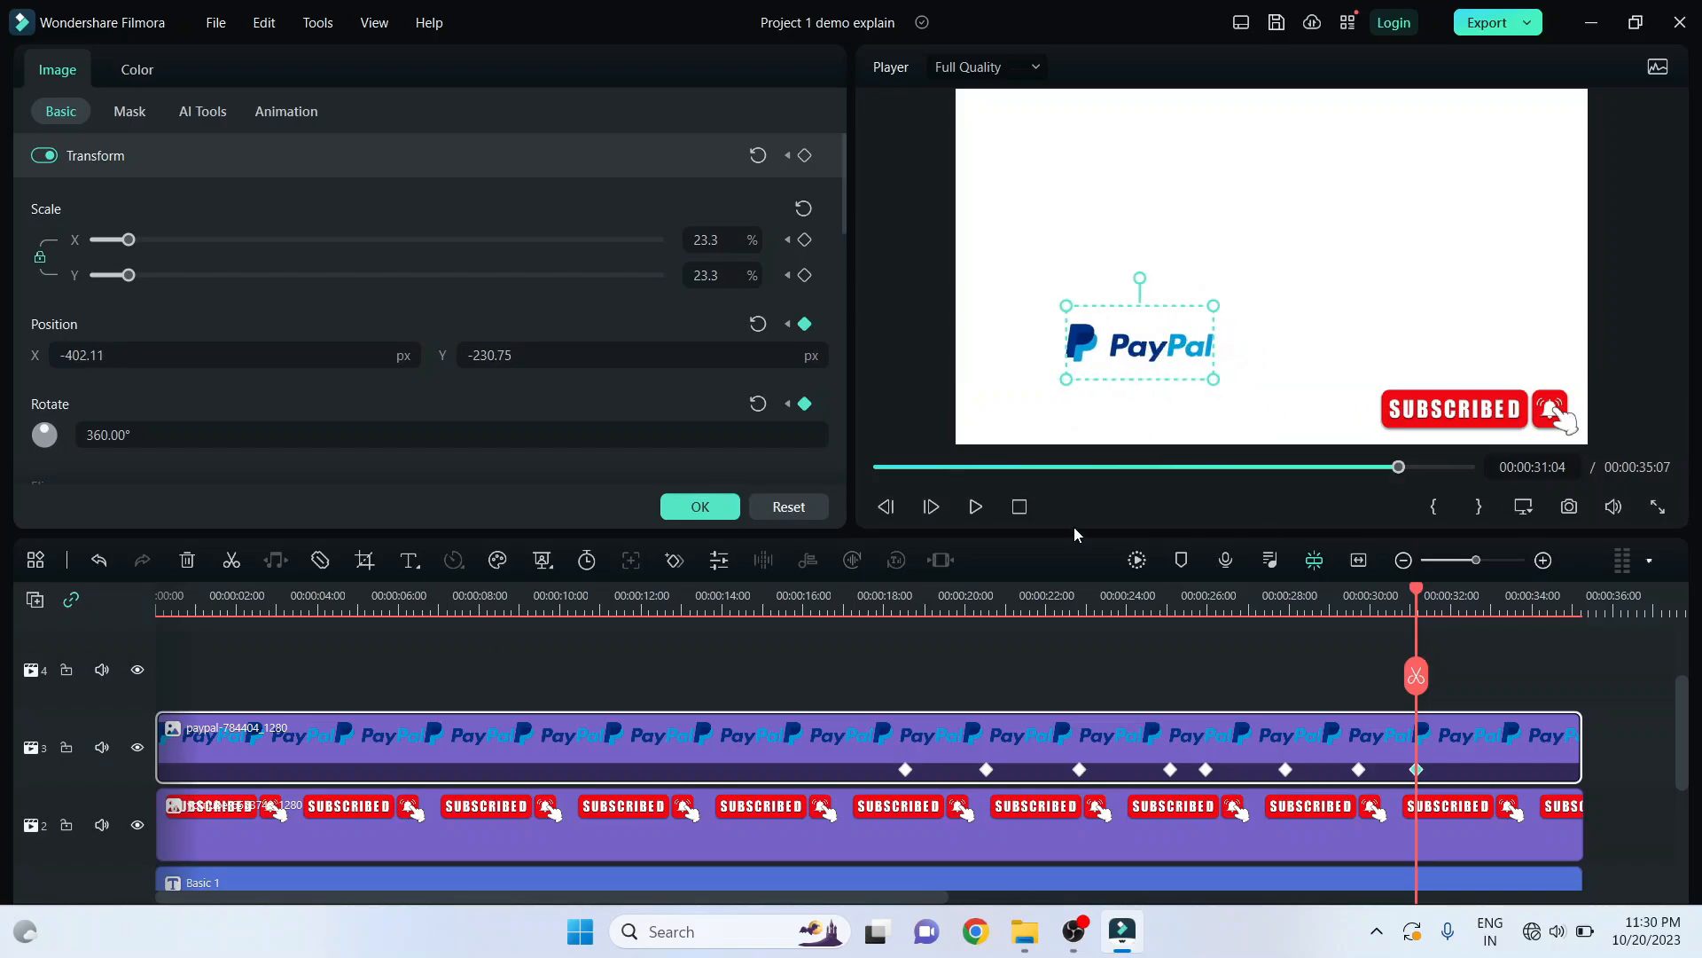
- Fade the PayPal logo out with Compositing keyframes at 100% opacity at 00:00:31:04 and 0% at 00:00:32:09
{"action": "scroll", "coordinate": [489, 322], "scroll_direction": "down", "scroll_amount": 2}
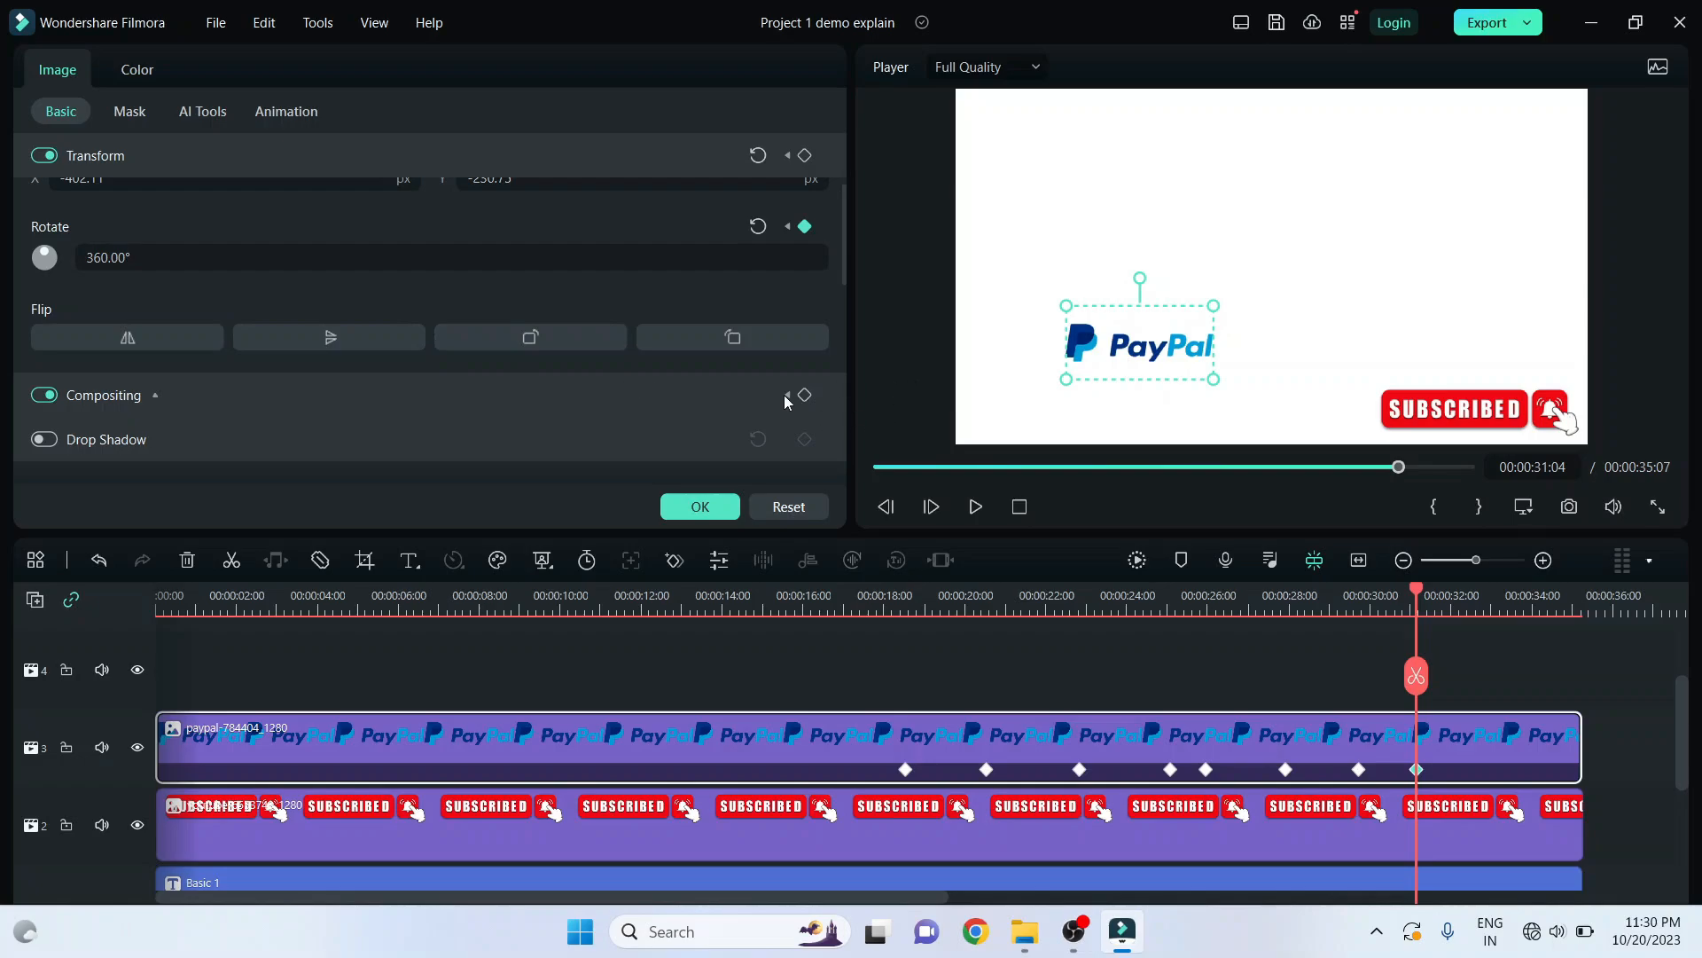
{"action": "left_click", "coordinate": [163, 395]}
{"action": "scroll", "coordinate": [718, 390], "scroll_direction": "down", "scroll_amount": 2}
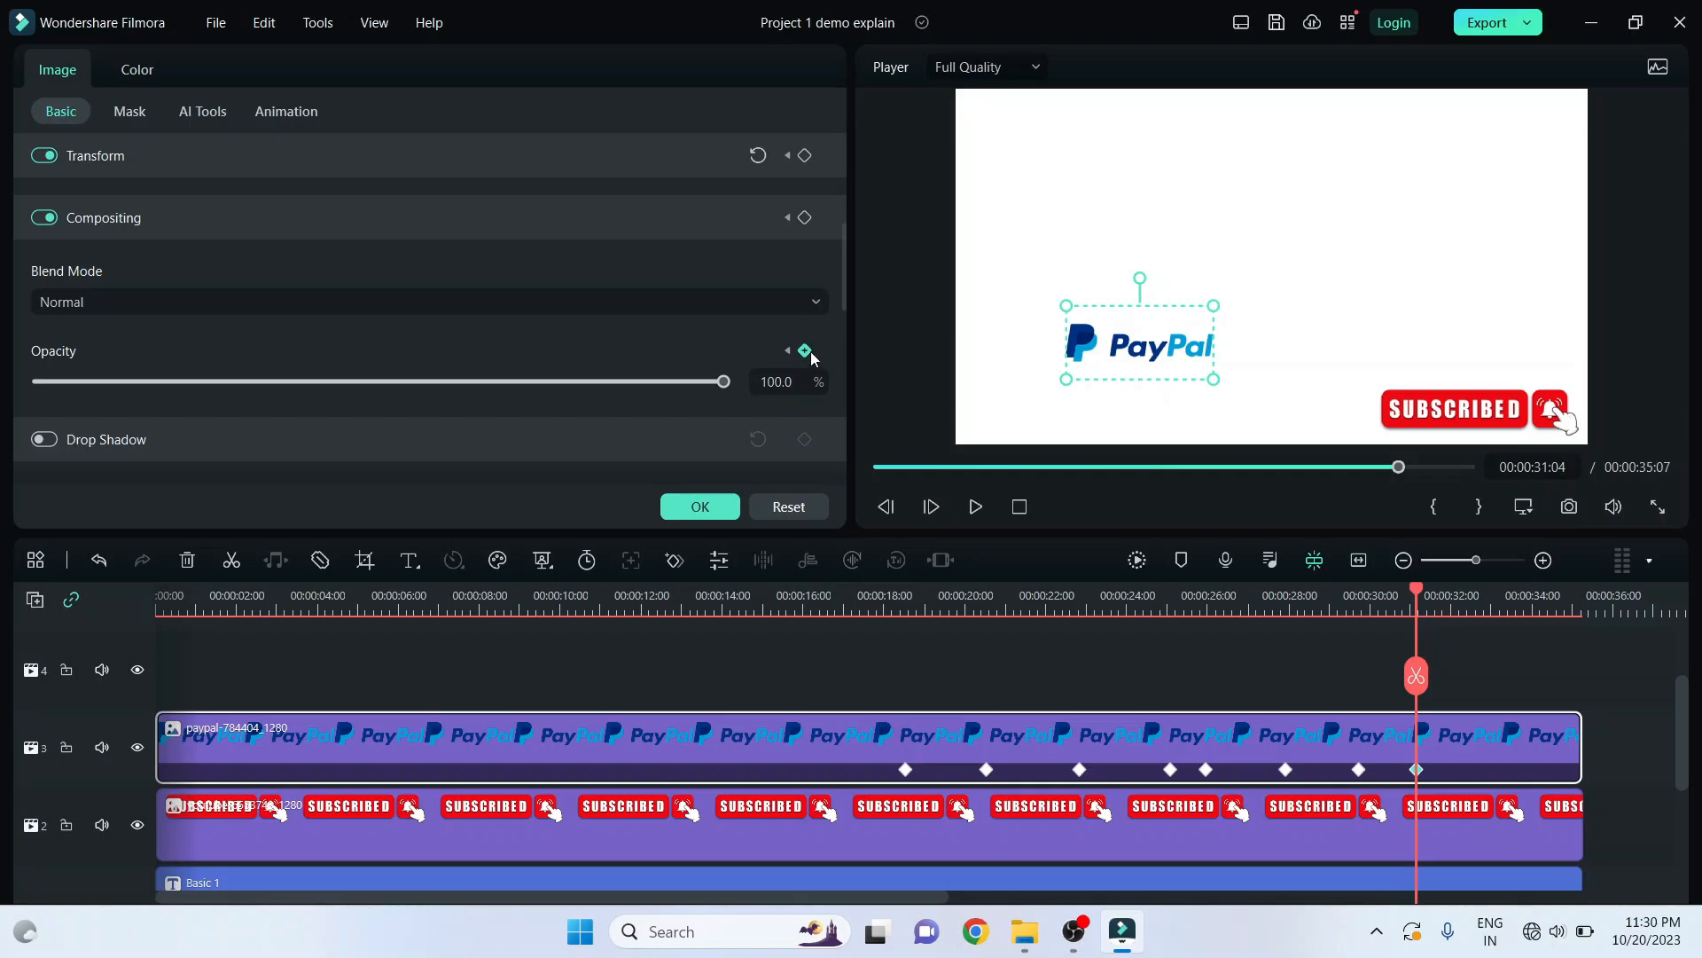
{"action": "left_click", "coordinate": [805, 218]}
{"action": "left_click_drag", "start_coordinate": [1420, 598], "coordinate": [1468, 598]}
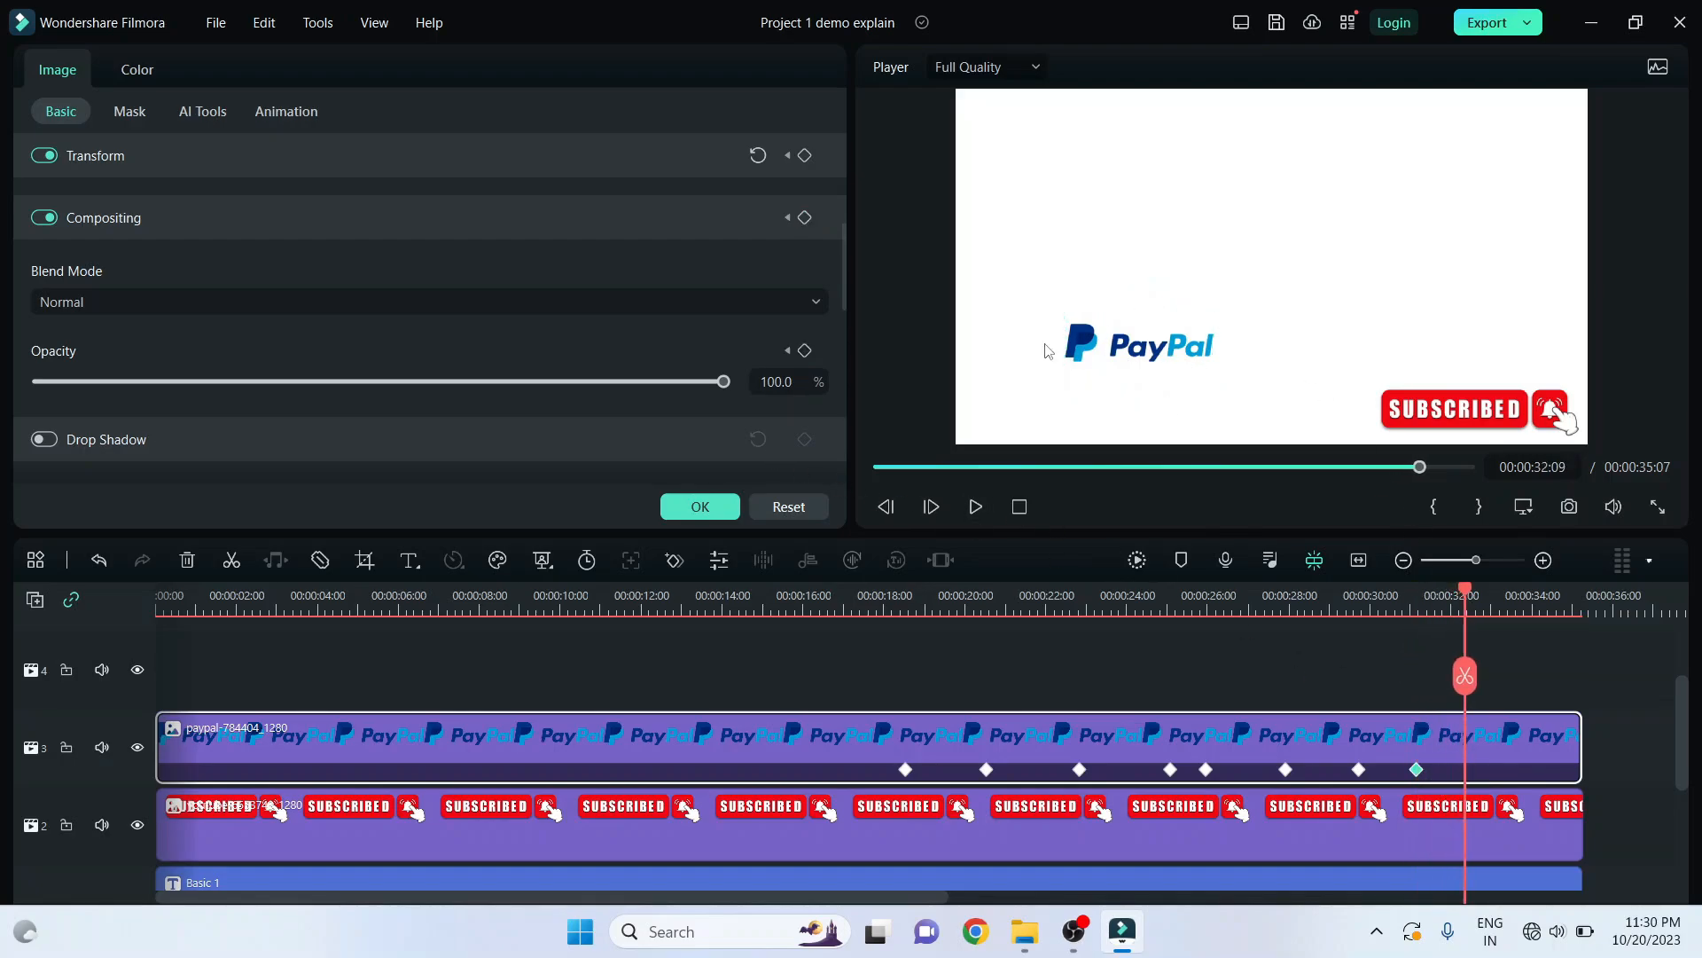
{"action": "left_click_drag", "start_coordinate": [724, 381], "coordinate": [14, 373]}
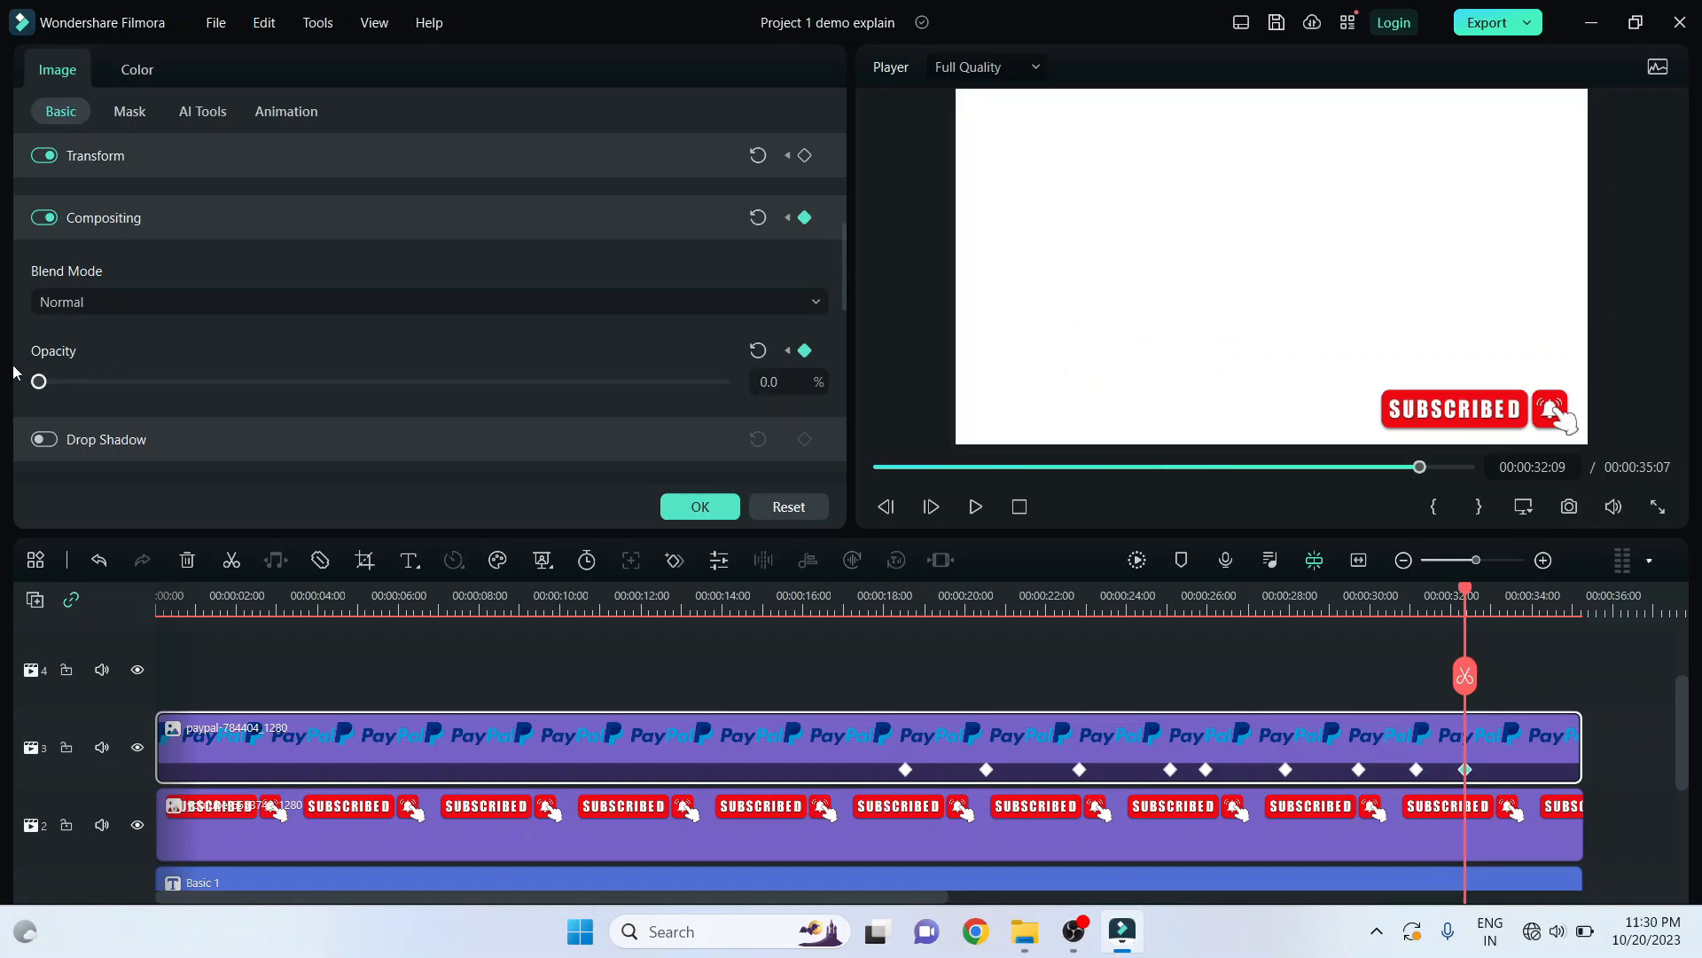
- Play back the logo's whole movement, rotation and fade-out from 00:00:25:16 until past the last keyframe
{"action": "left_click", "coordinate": [1276, 611]}
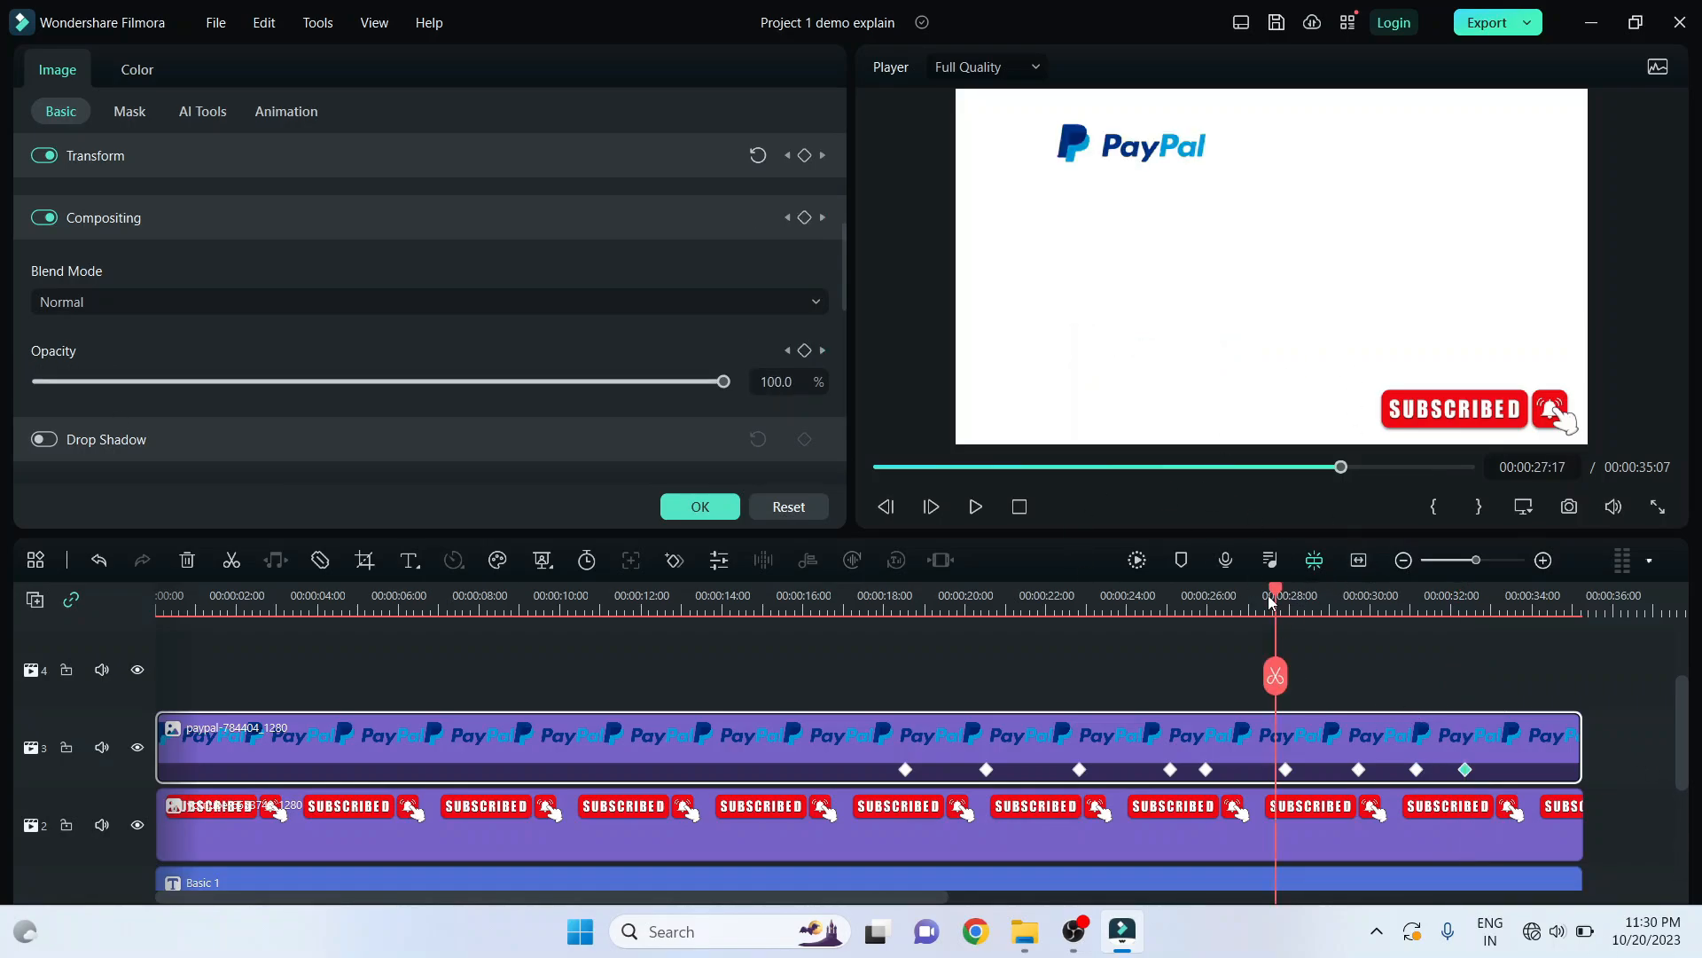
{"action": "left_click_drag", "start_coordinate": [1271, 601], "coordinate": [1193, 619]}
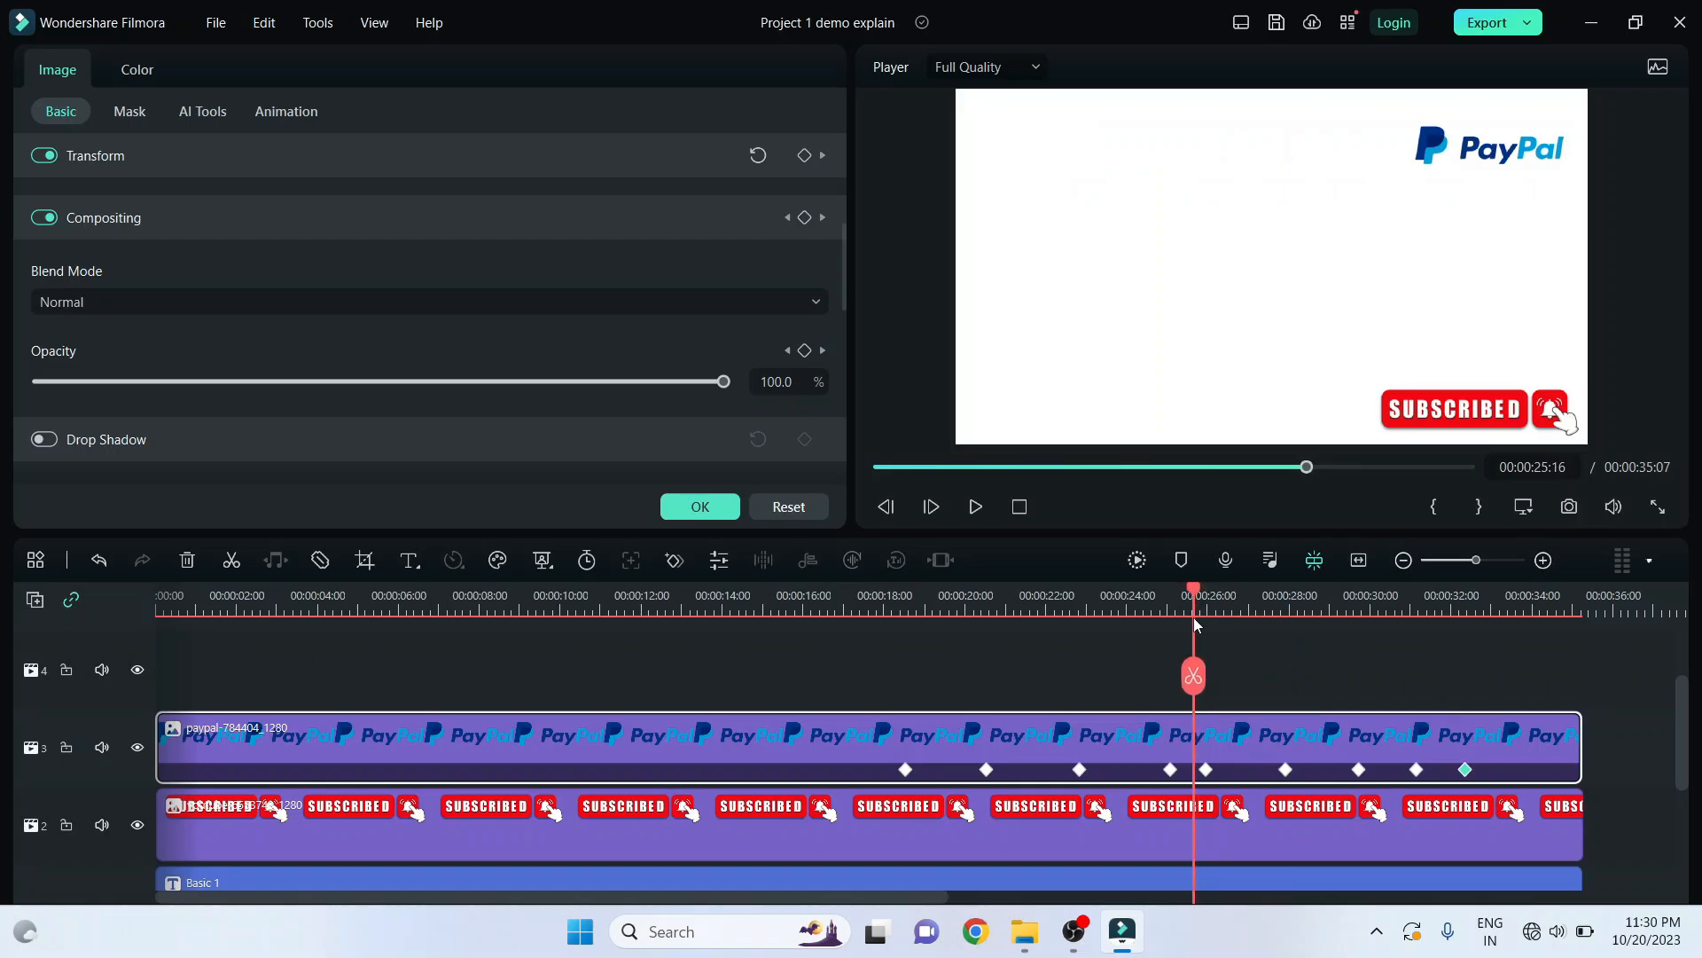
{"action": "left_click", "coordinate": [976, 508]}
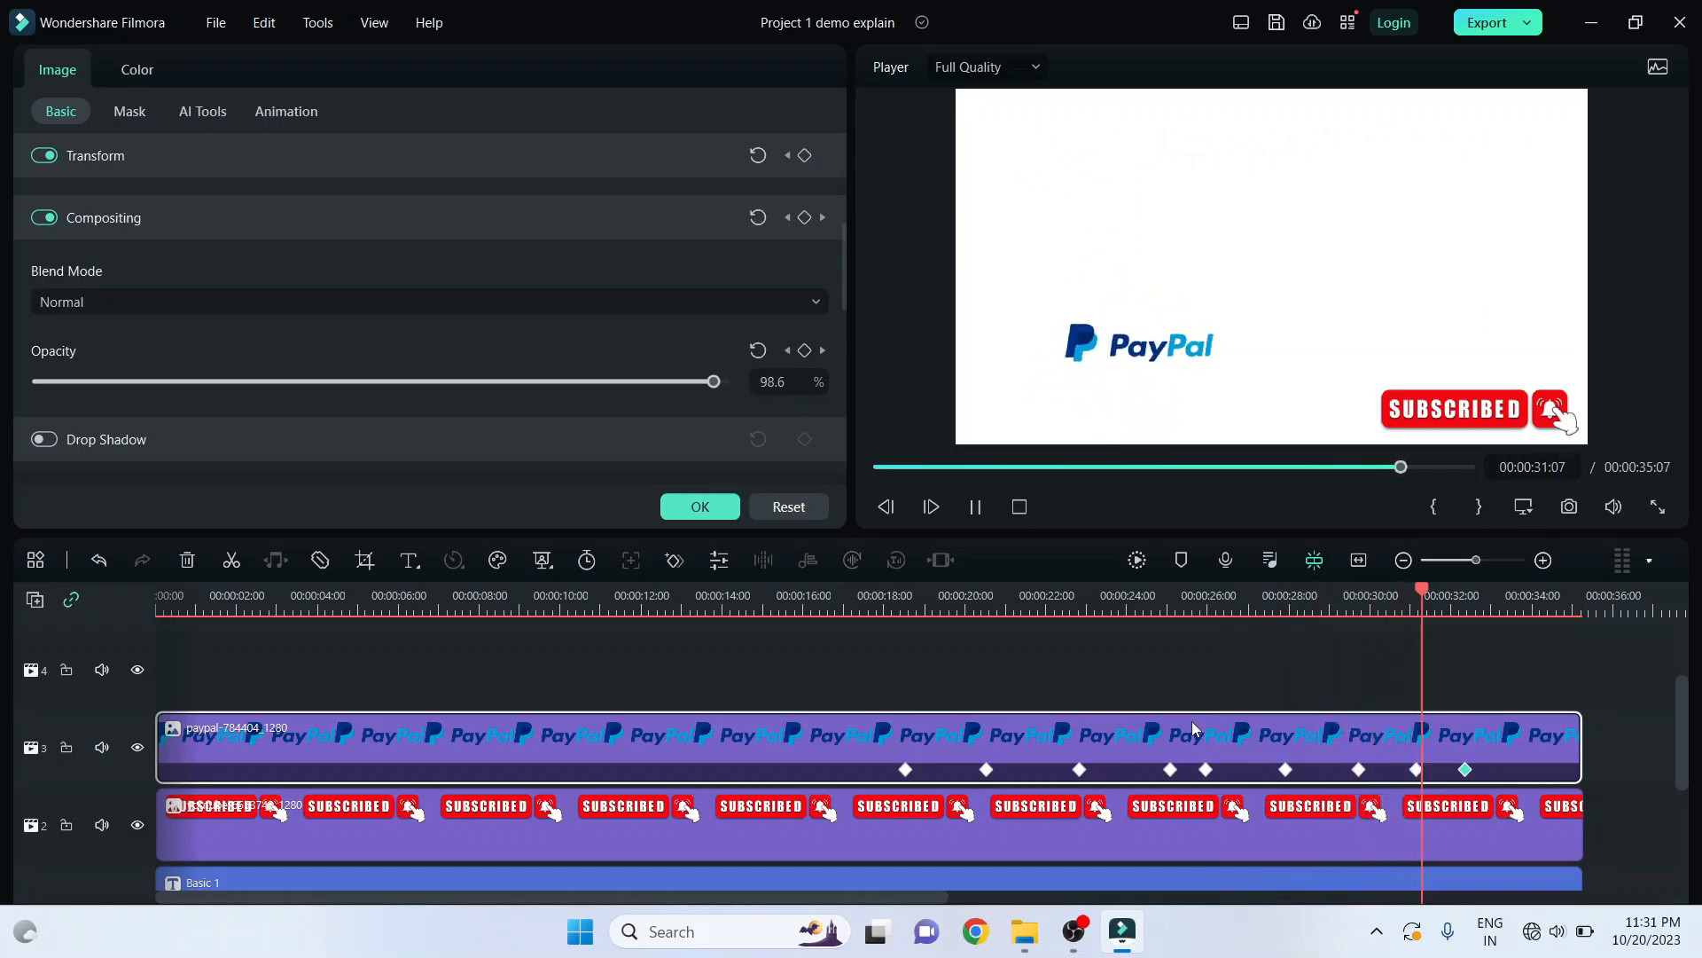
{"action": "left_click", "coordinate": [975, 506]}
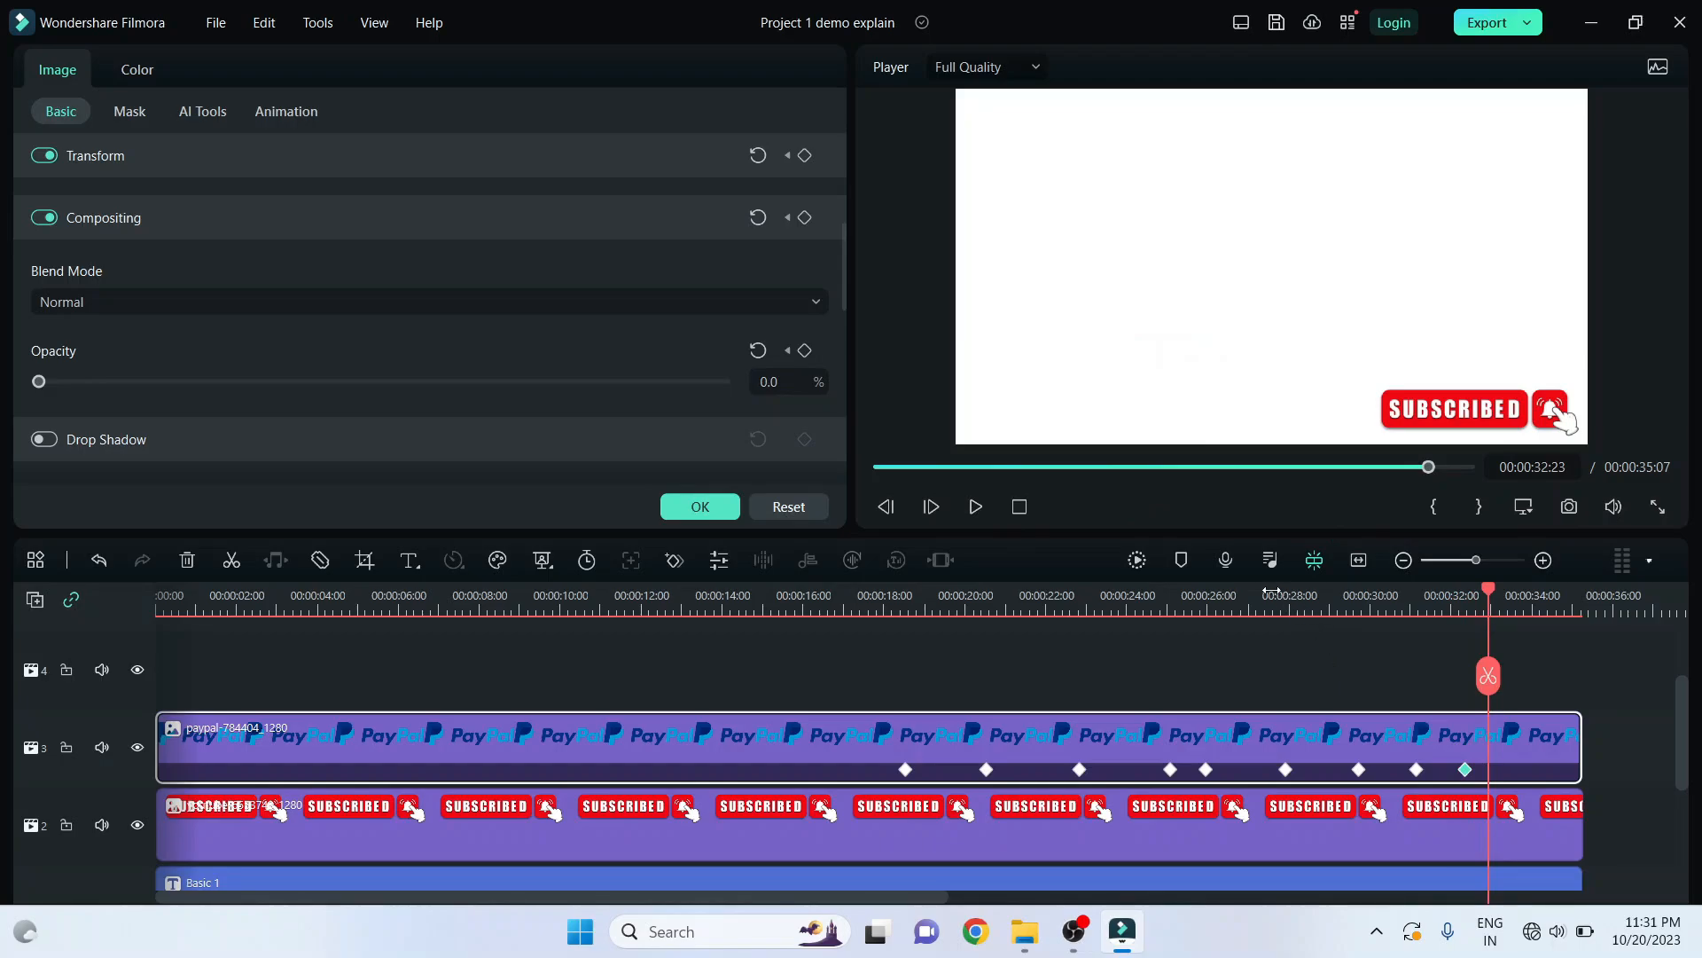
- Replay the logo's animation from about 00:00:26:00 in short stretches, pausing to check the movement and the rotation
{"action": "left_click", "coordinate": [1216, 602]}
{"action": "key", "text": "space"}
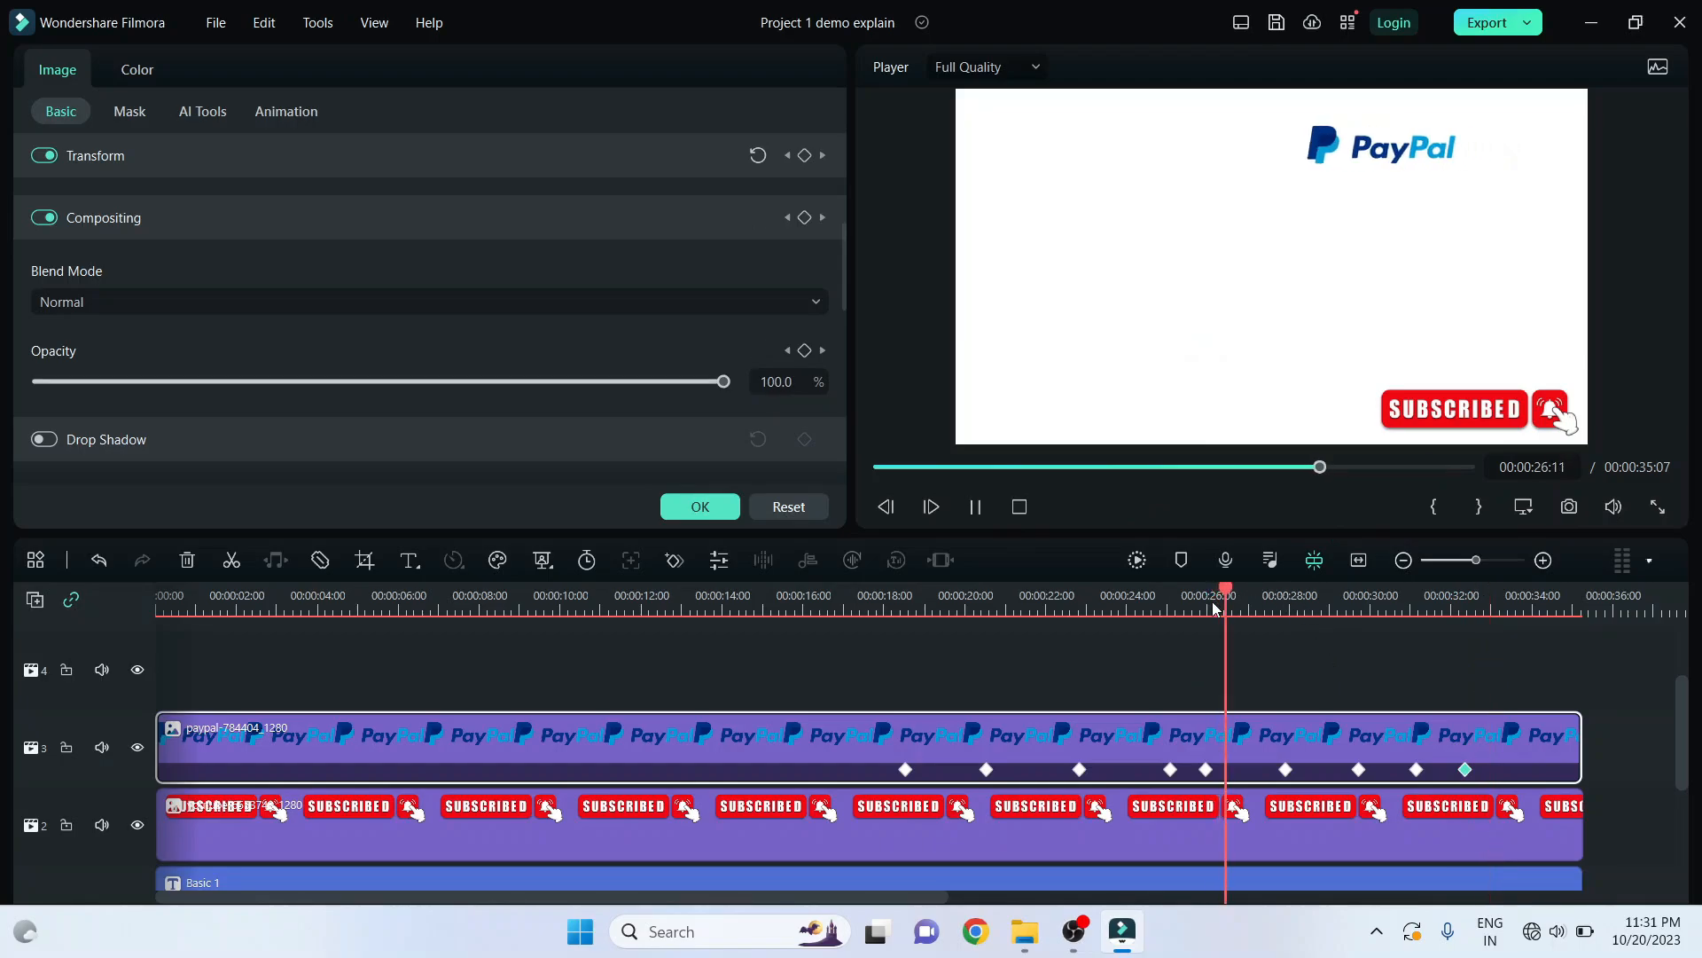
{"action": "key", "text": "space"}
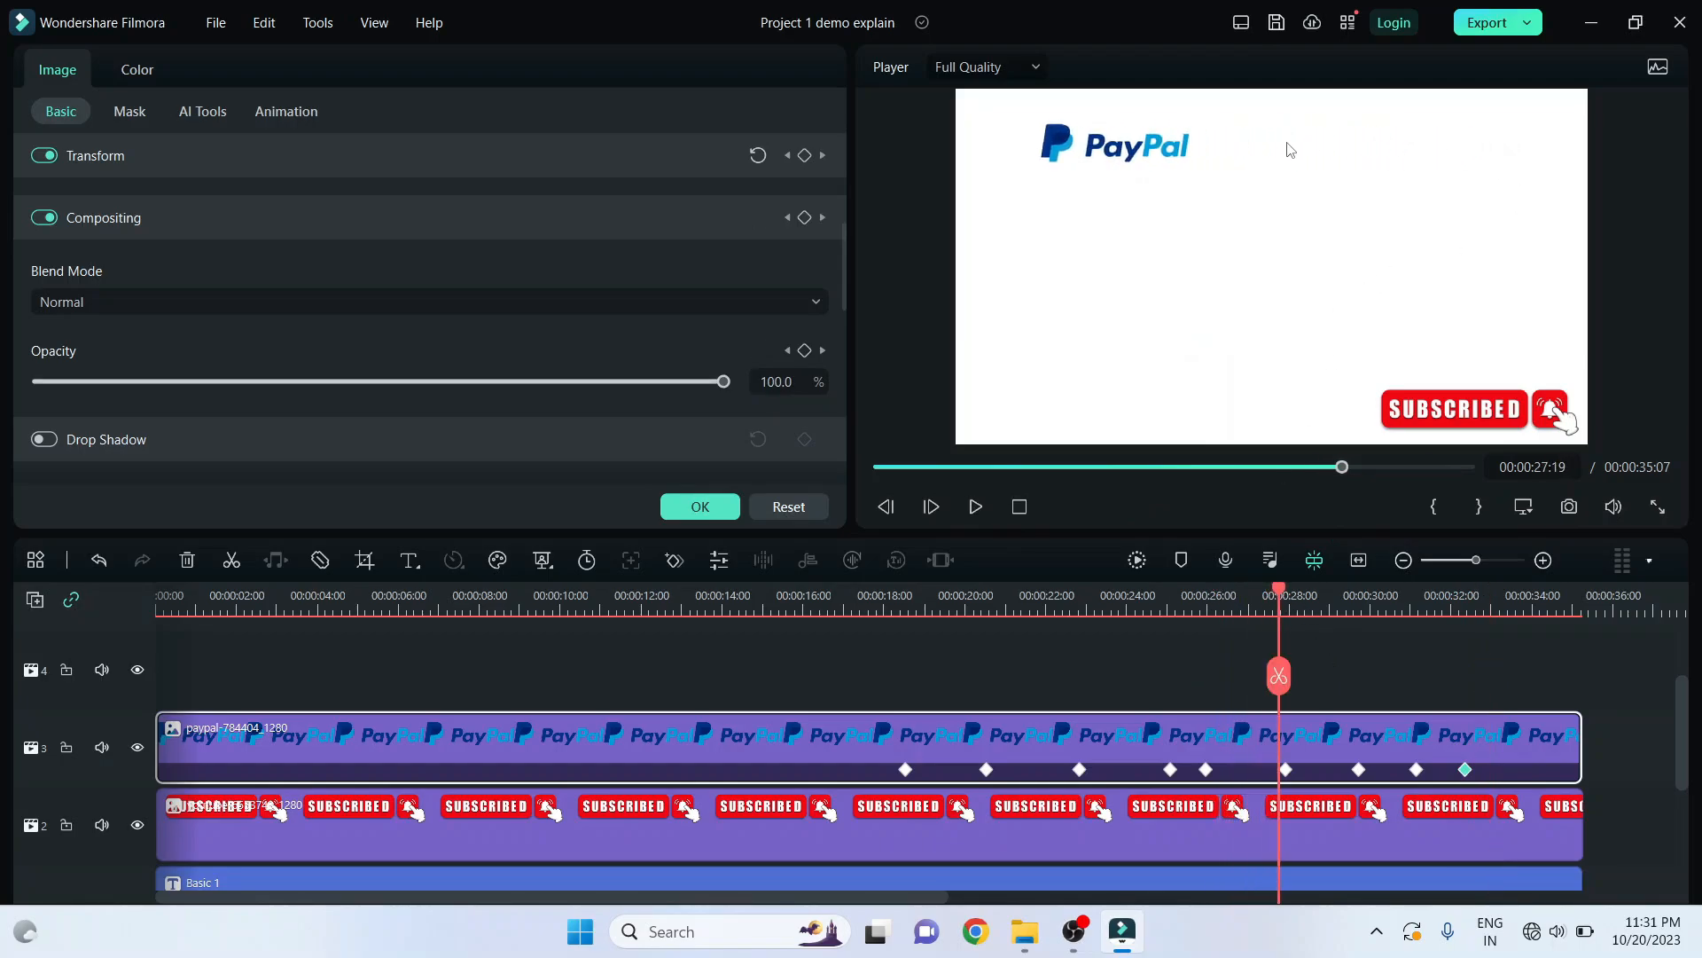
{"action": "key", "text": "space"}
{"action": "key", "text": "space"}
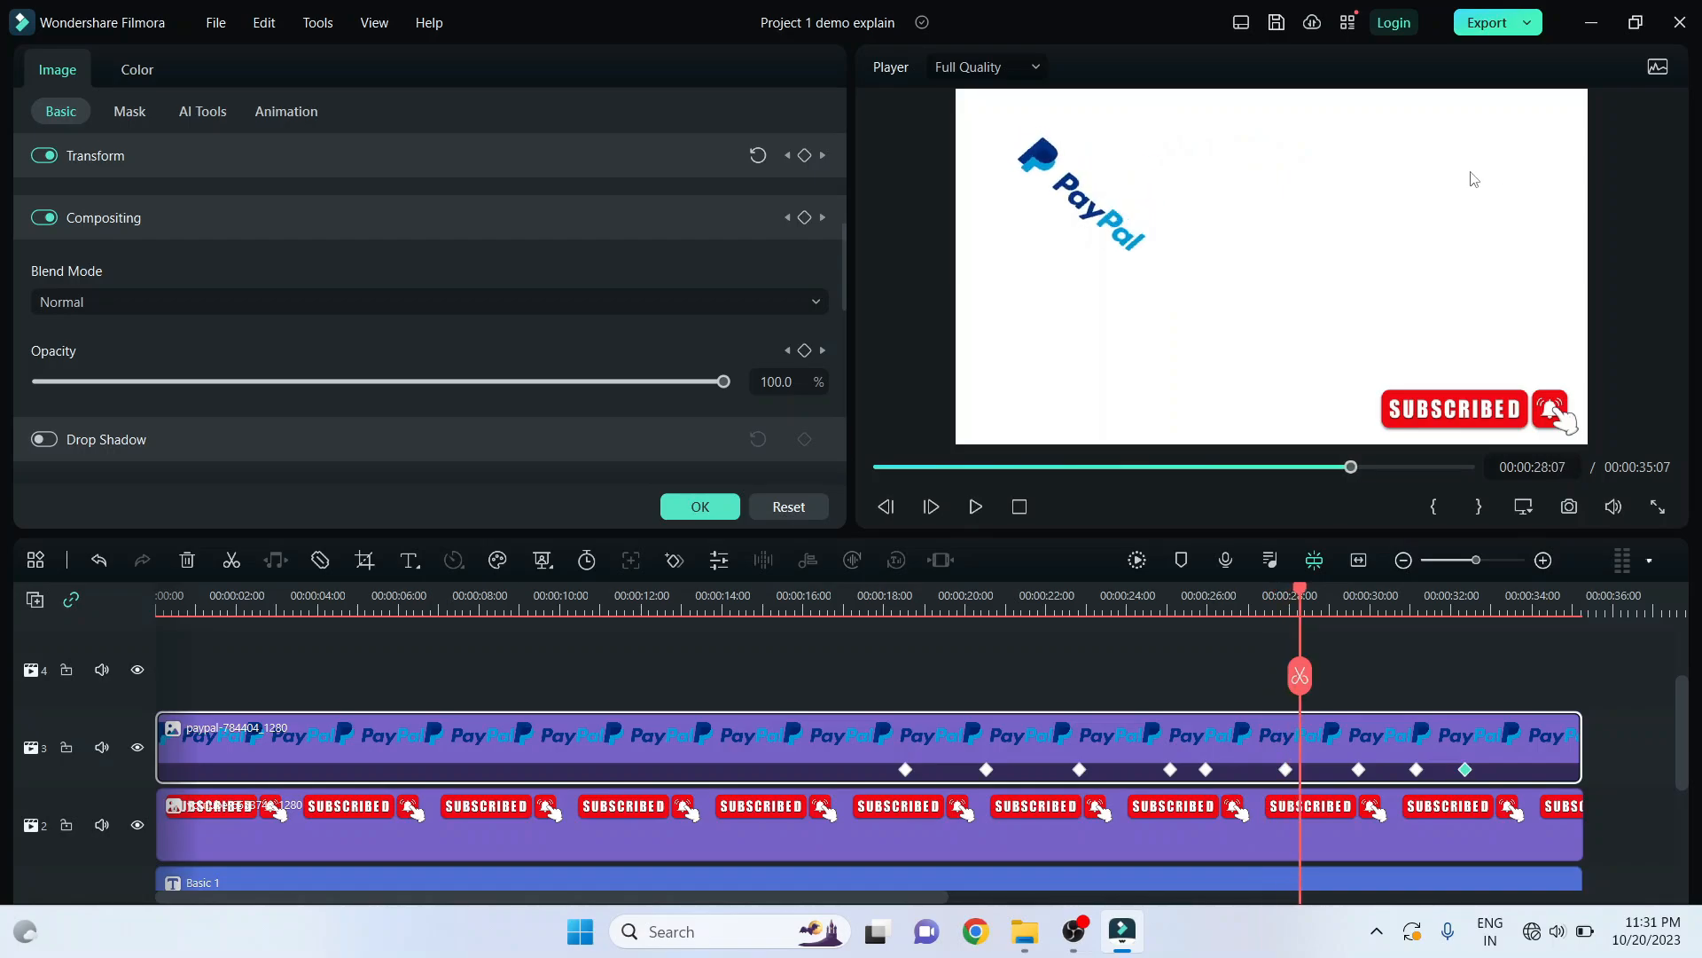
{"action": "key", "text": "space"}
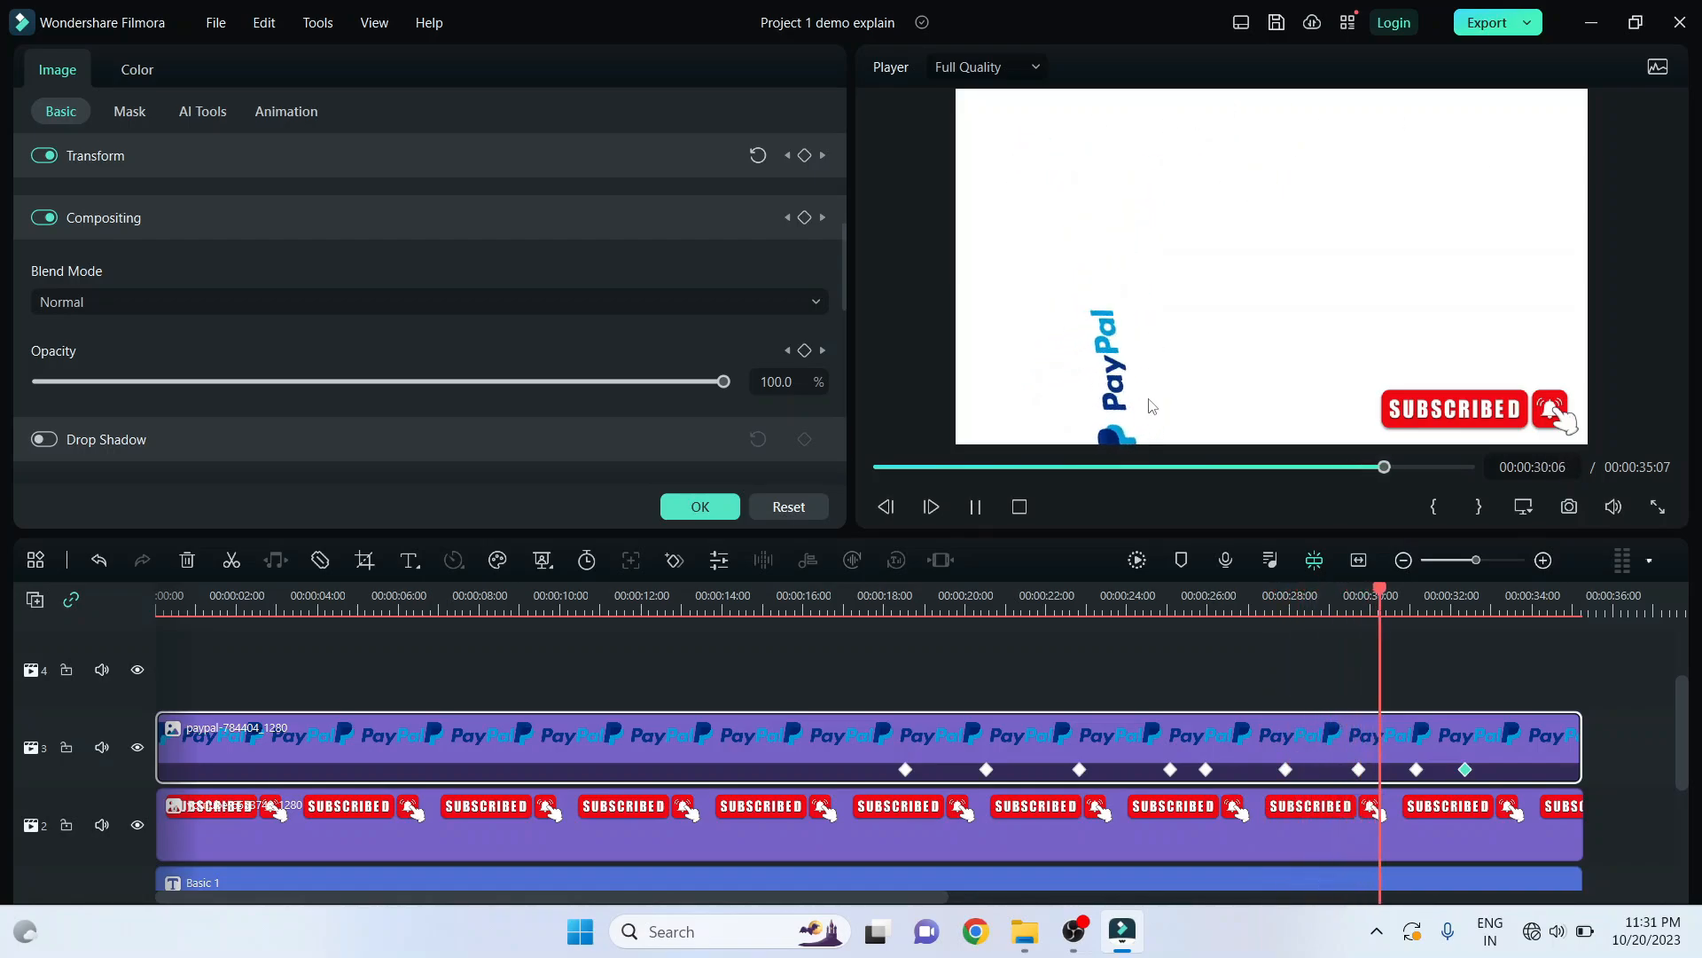
{"action": "key", "text": "space"}
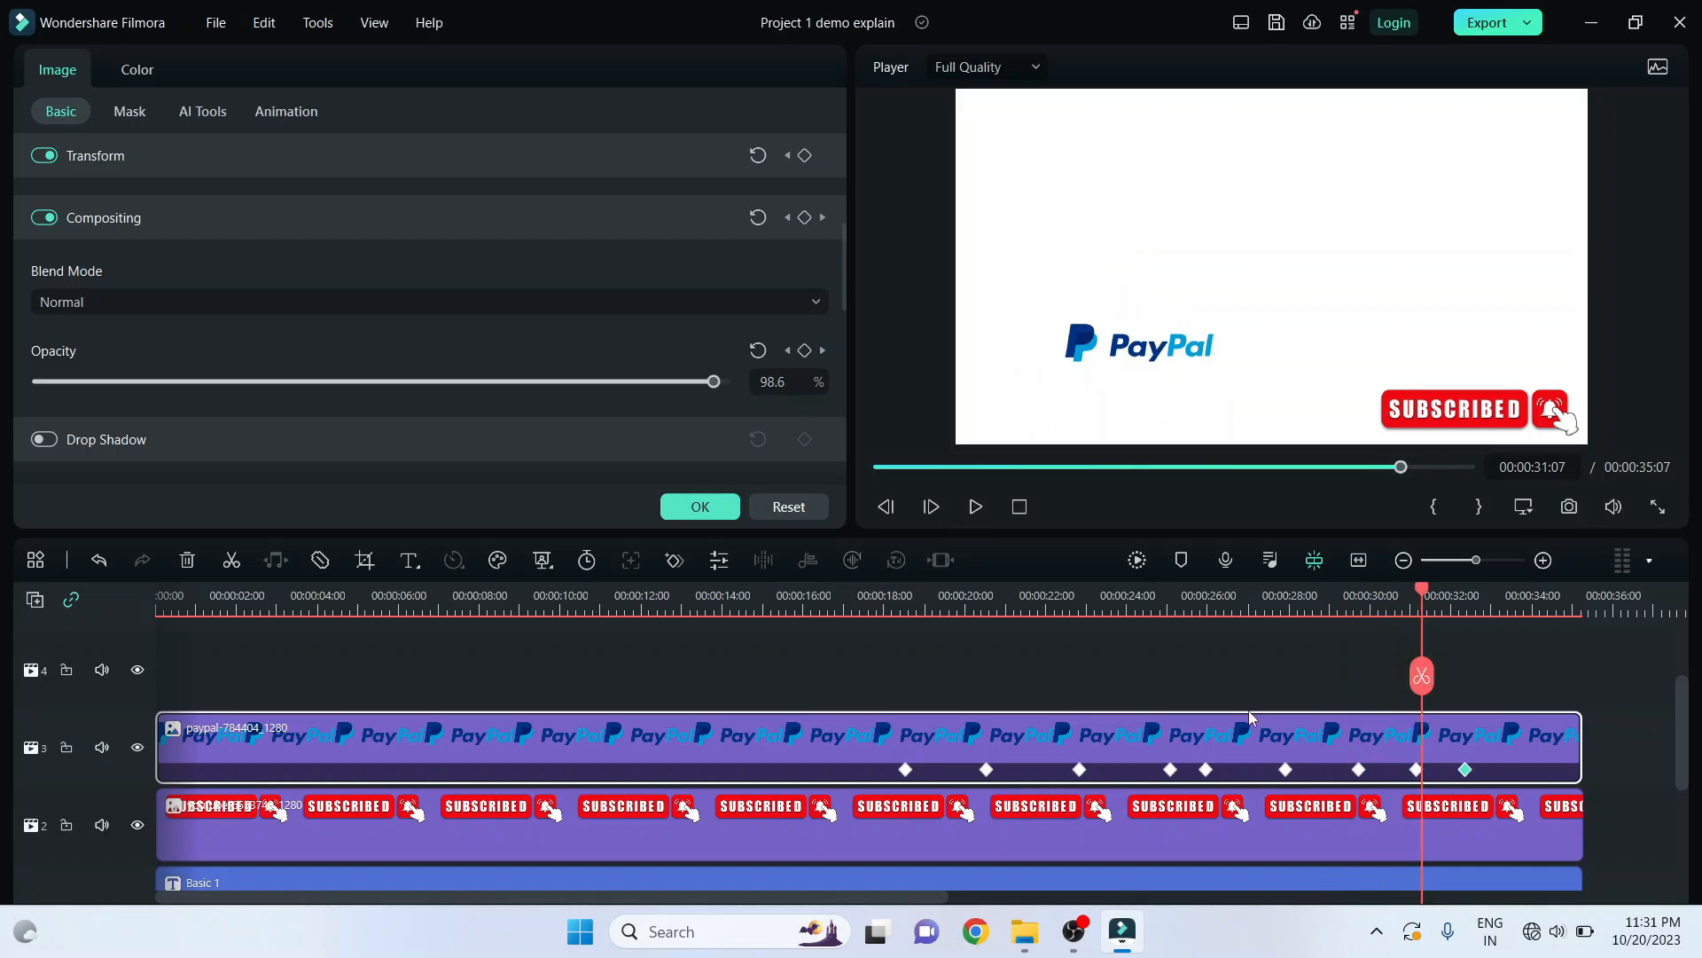
- Shift the PayPal logo's keyframe at 00:00:29:18 to 00:00:29:19 and add a Compositing keyframe there
{"action": "left_click", "coordinate": [1415, 769]}
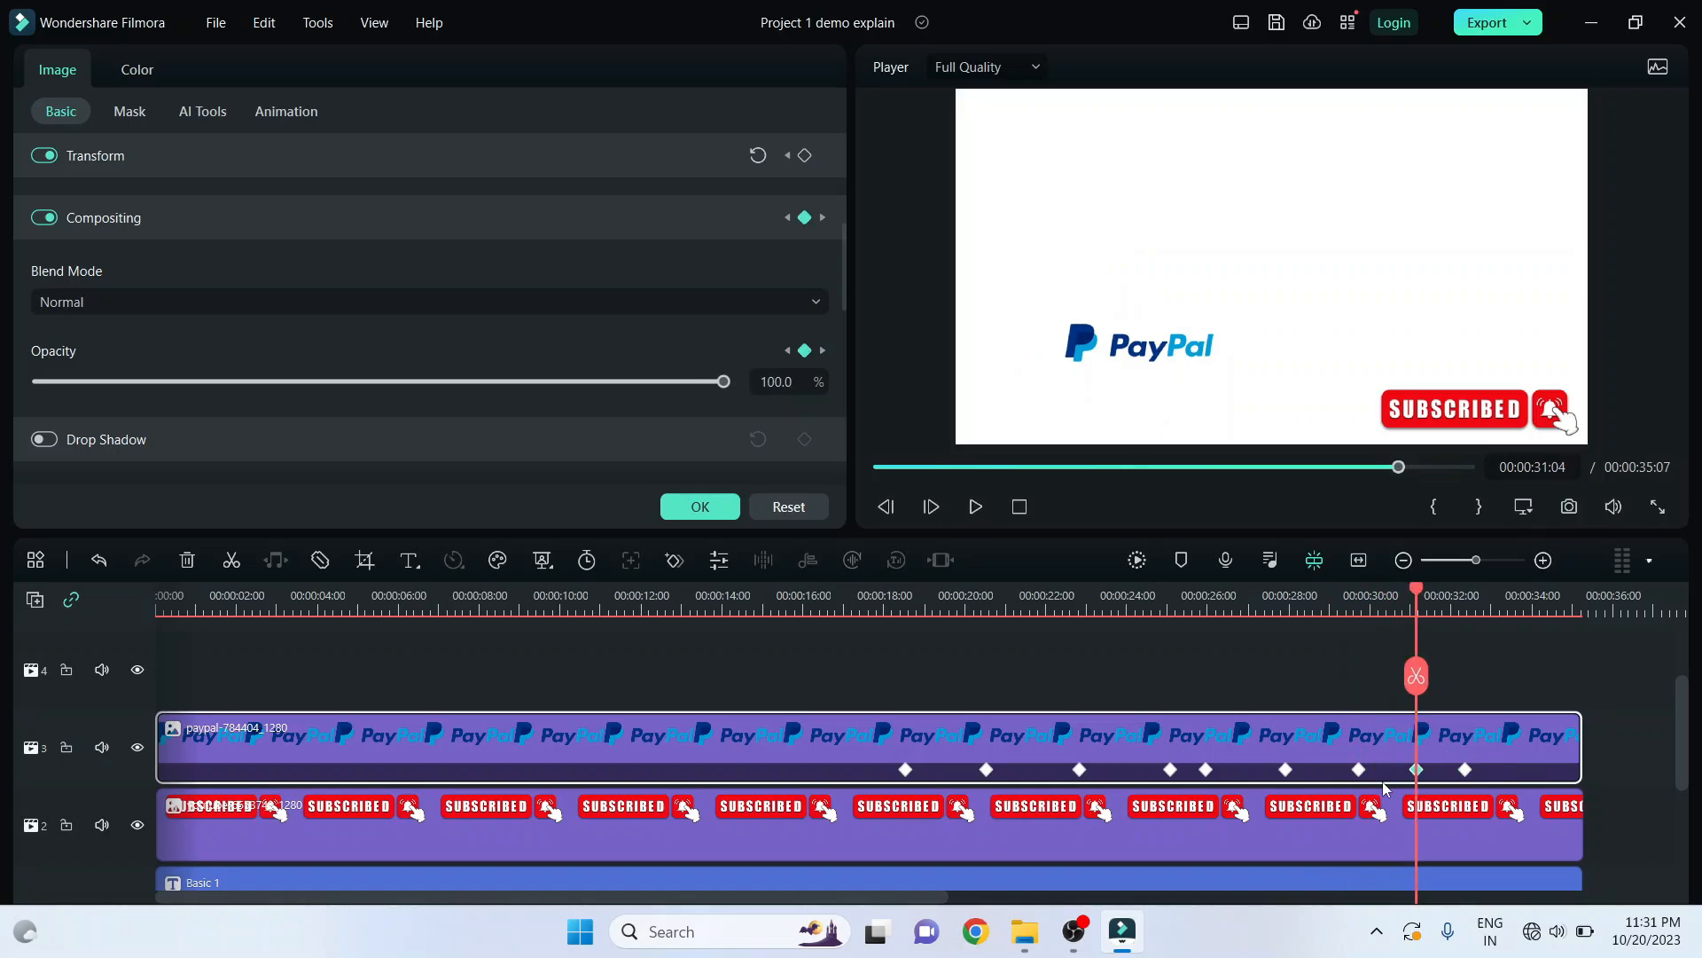
{"action": "left_click", "coordinate": [1358, 769]}
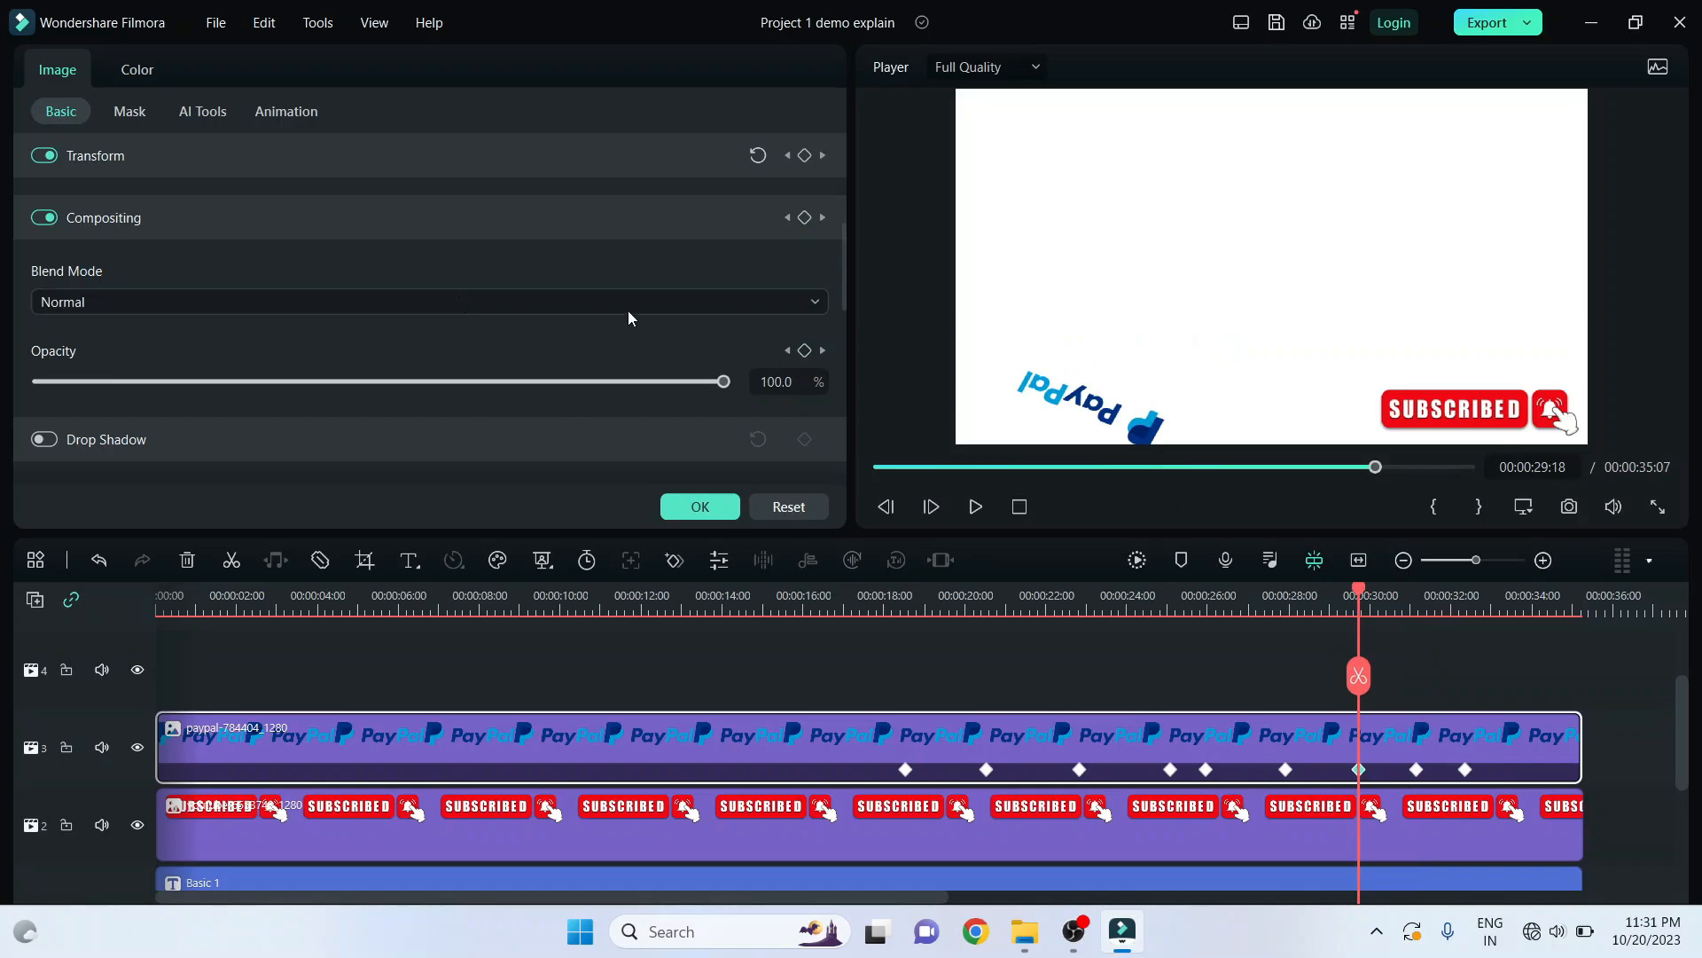
{"action": "left_click", "coordinate": [1350, 603]}
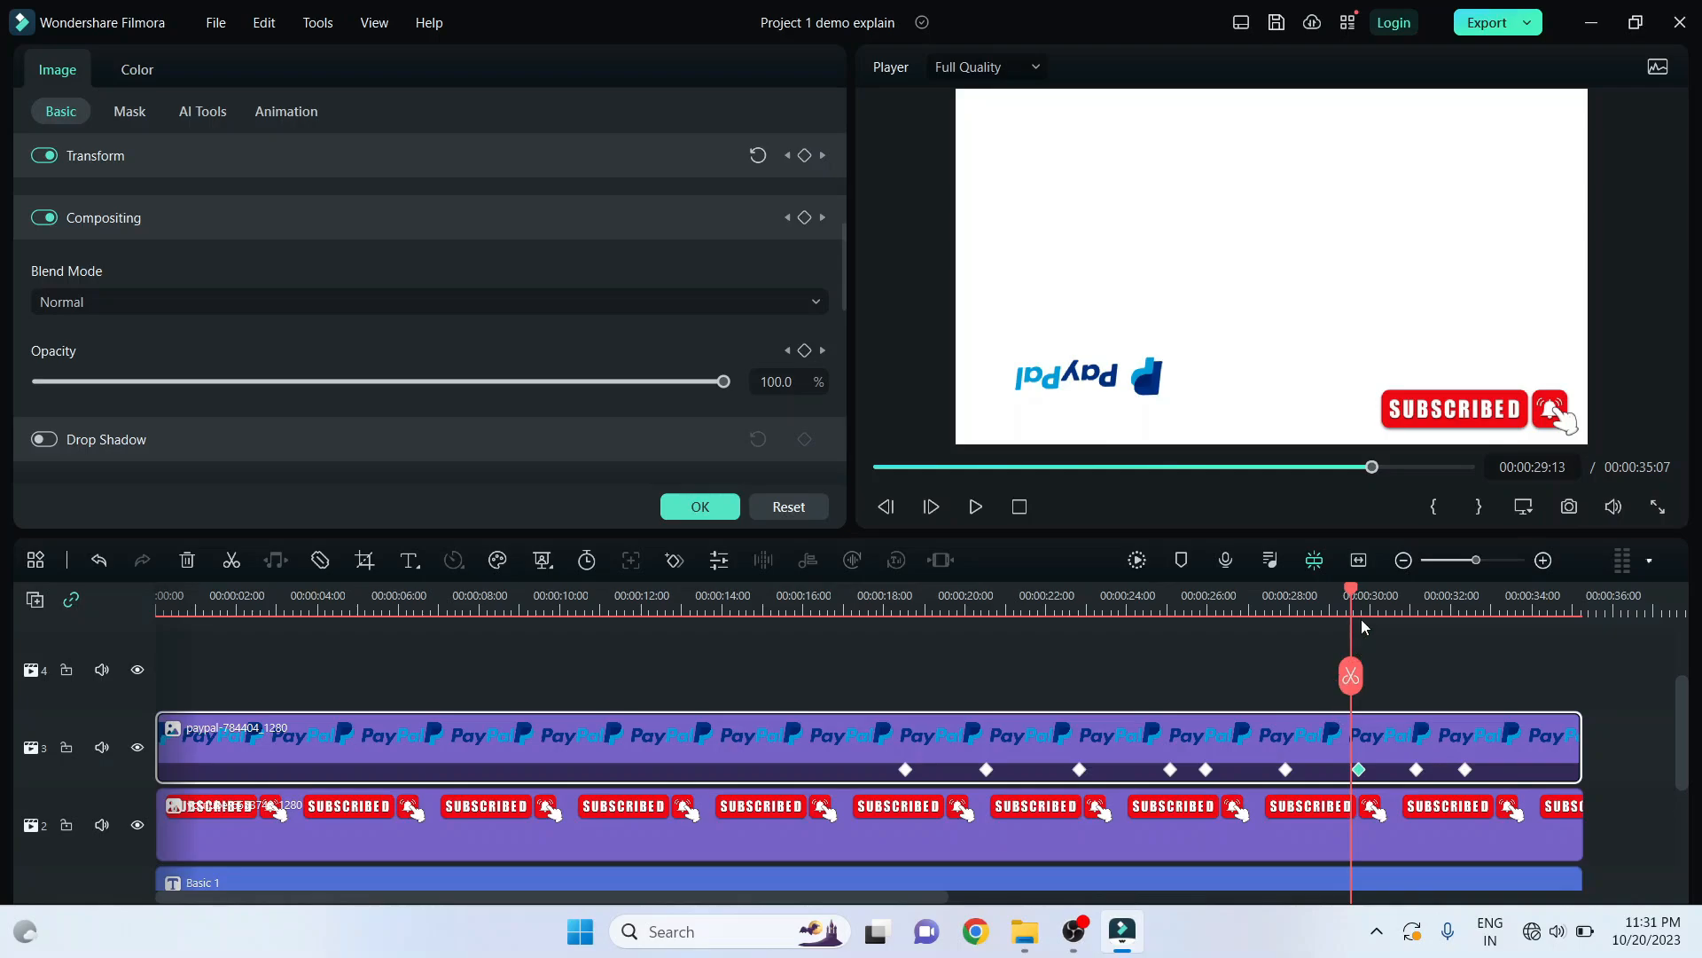
{"action": "left_click", "coordinate": [1355, 588]}
{"action": "left_click", "coordinate": [1358, 588]}
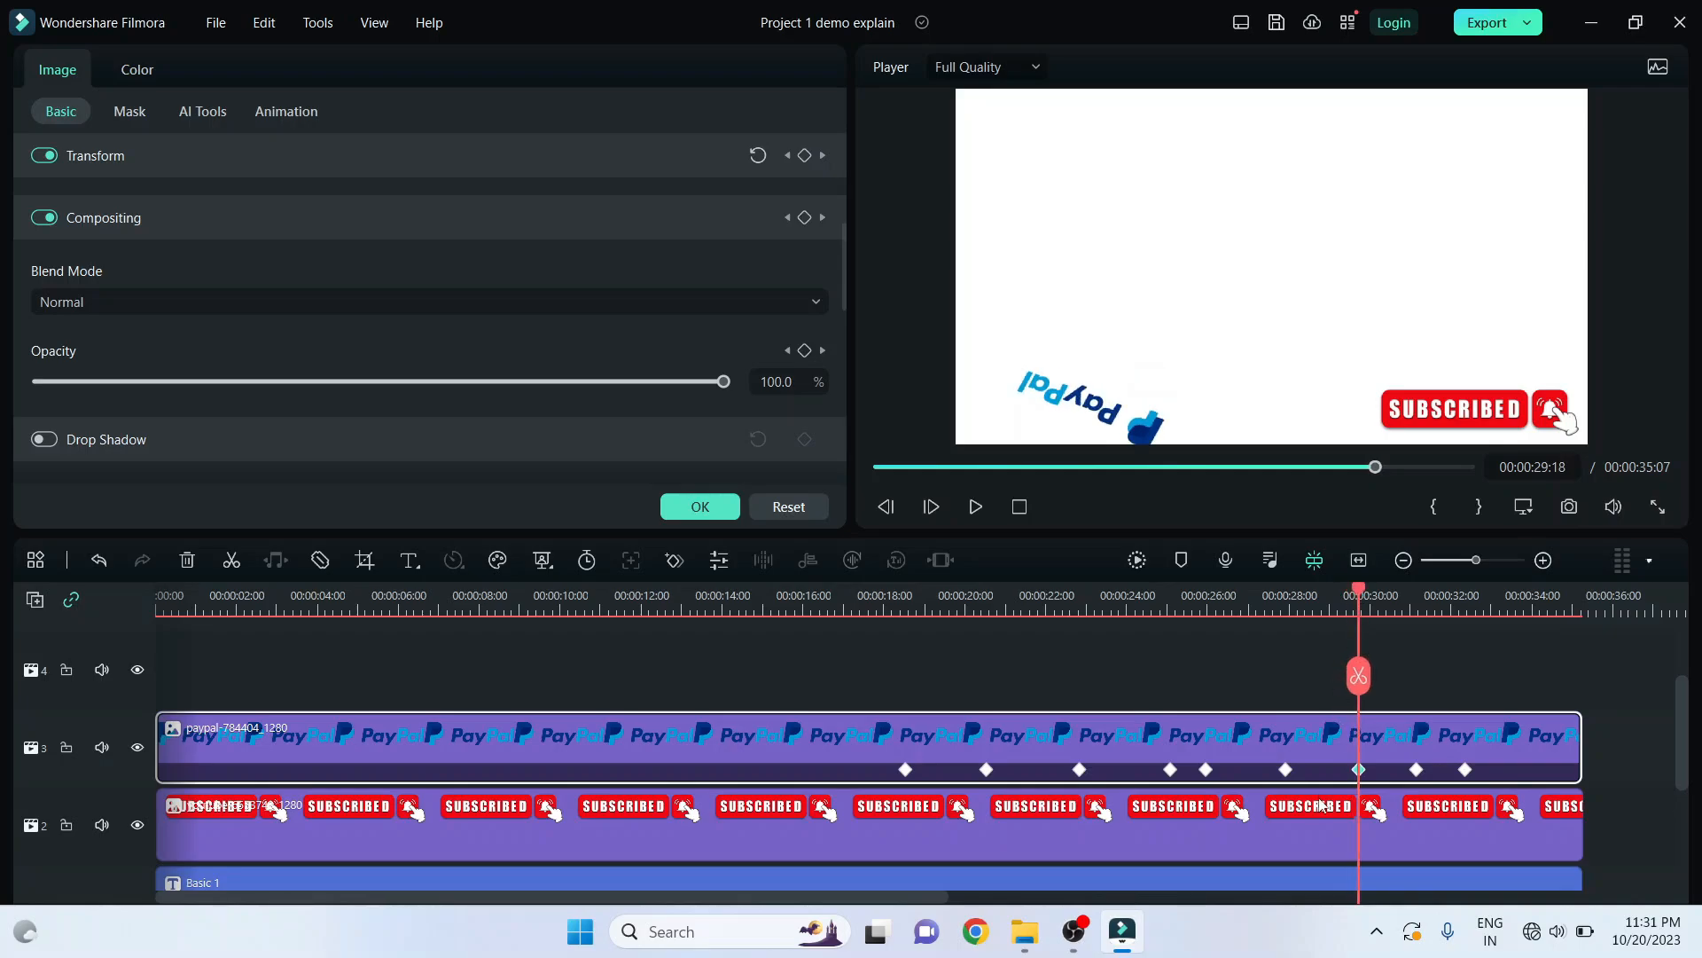
{"action": "left_click", "coordinate": [1361, 771]}
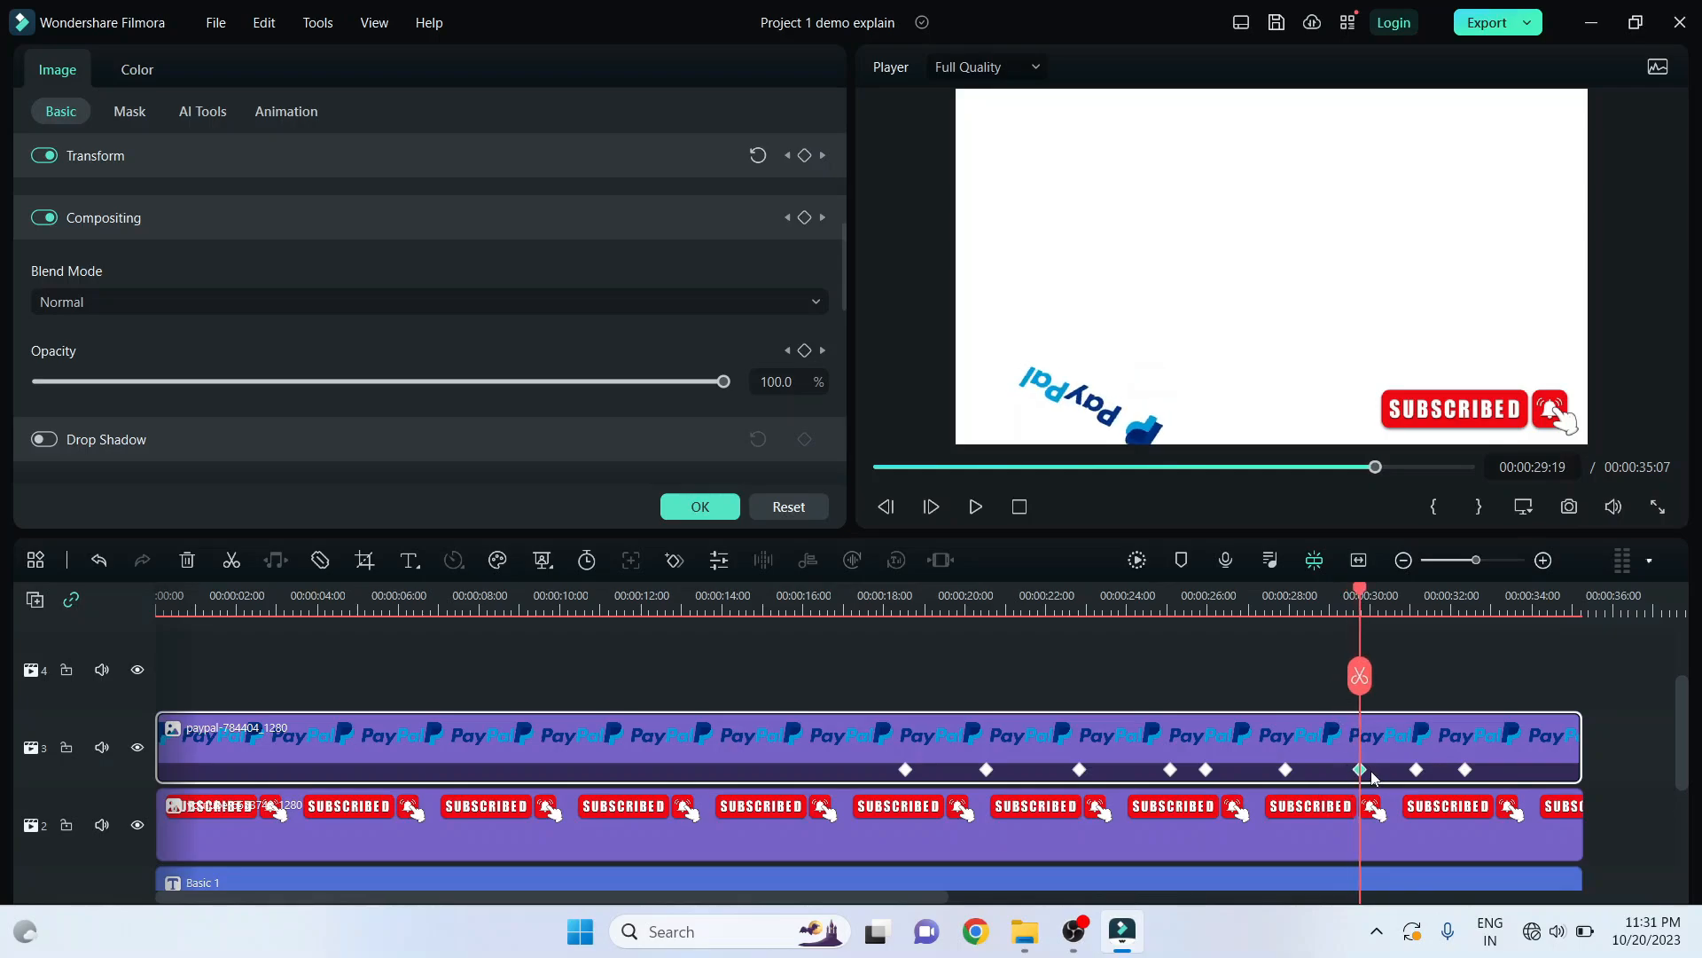
{"action": "left_click", "coordinate": [805, 217]}
- Try setting the PayPal logo's rotation to 0° at 00:00:29:19, and undo that change
{"action": "scroll", "coordinate": [166, 347], "scroll_direction": "down", "scroll_amount": 2}
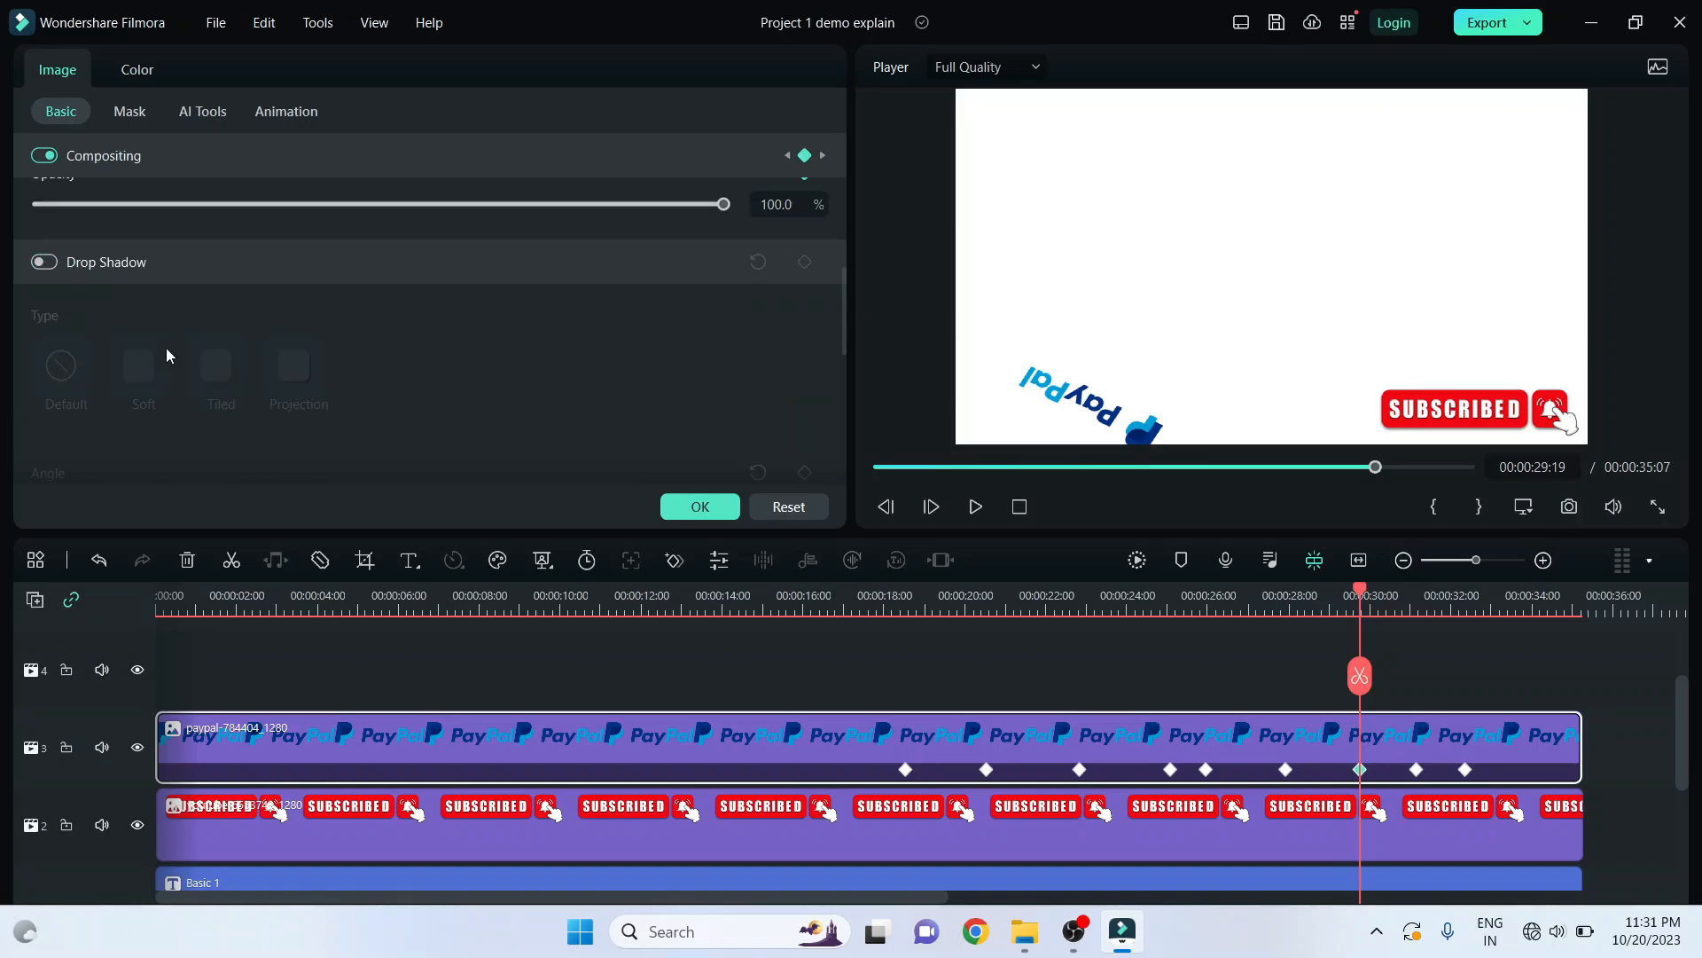
{"action": "scroll", "coordinate": [167, 347], "scroll_direction": "up", "scroll_amount": 4}
{"action": "scroll", "coordinate": [517, 363], "scroll_direction": "up", "scroll_amount": 2}
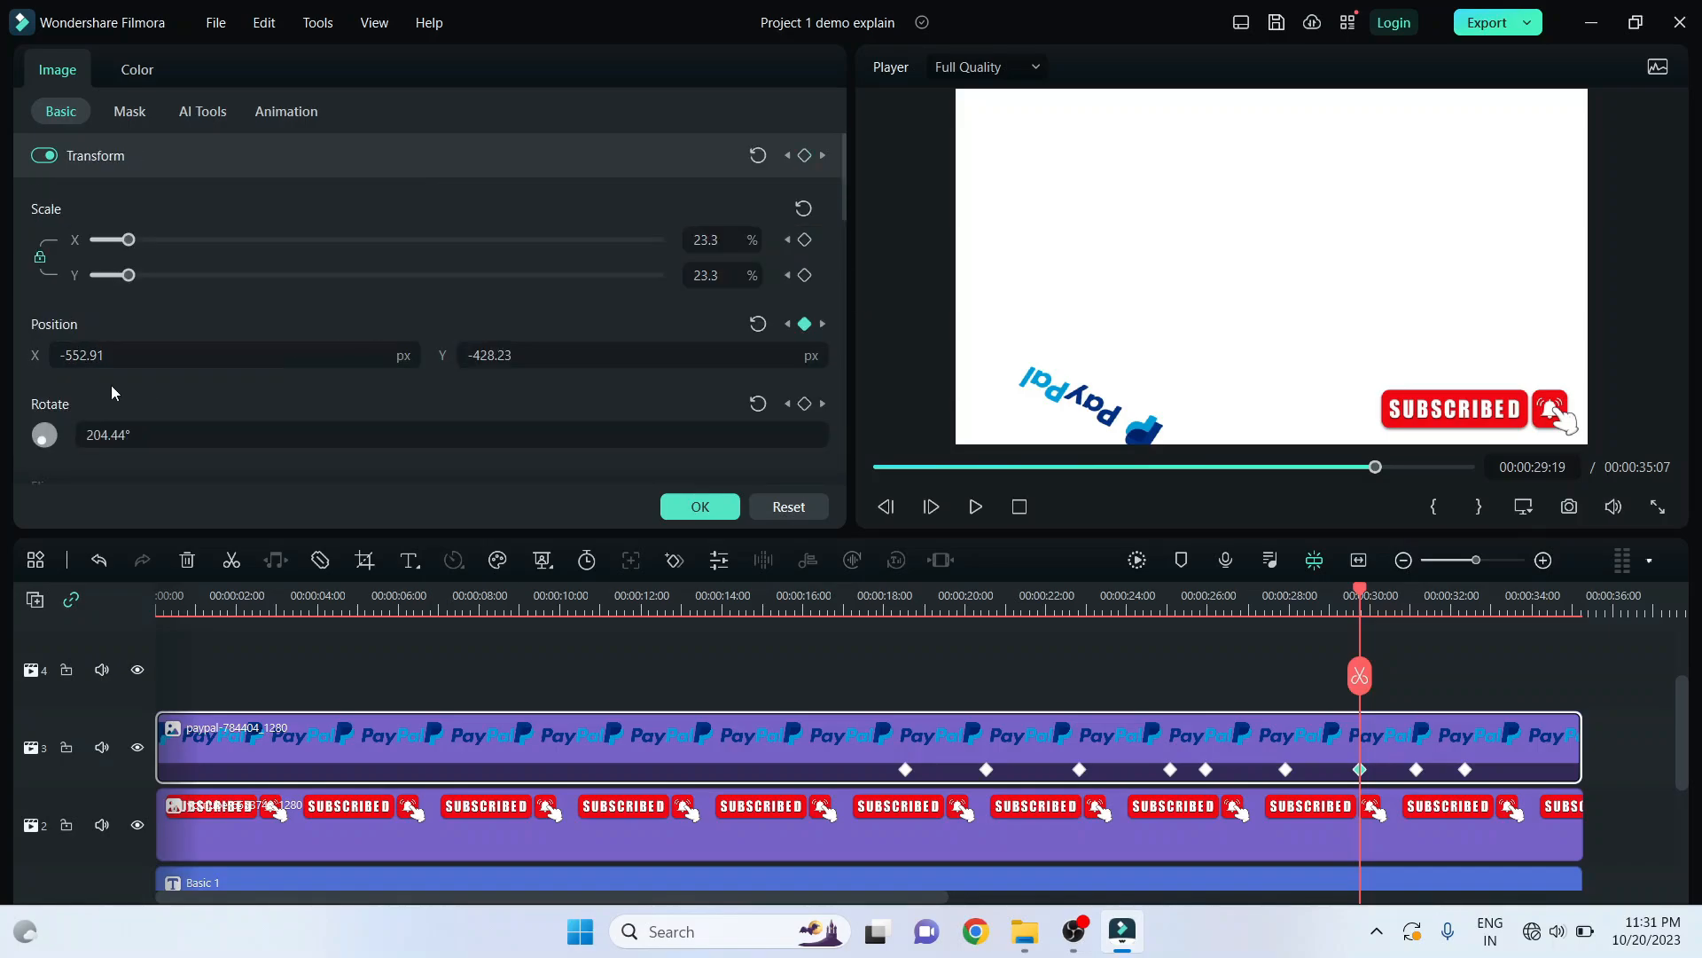
{"action": "left_click_drag", "start_coordinate": [188, 439], "coordinate": [98, 439]}
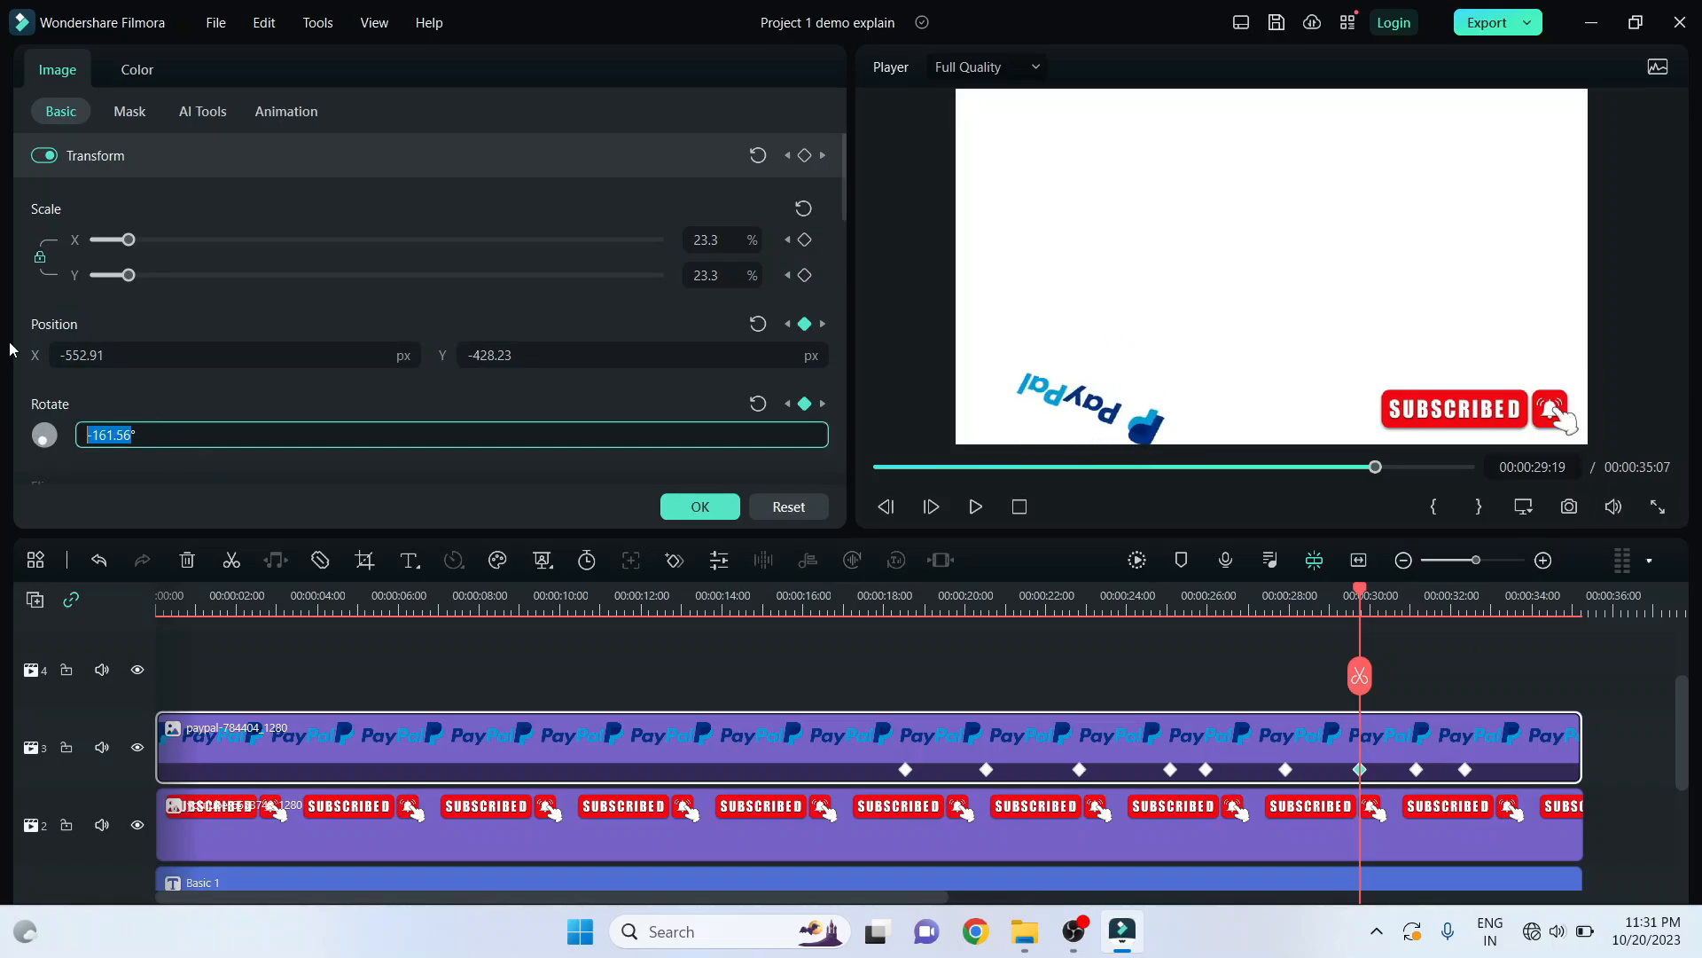
{"action": "type", "text": "0"}
{"action": "left_click", "coordinate": [676, 506]}
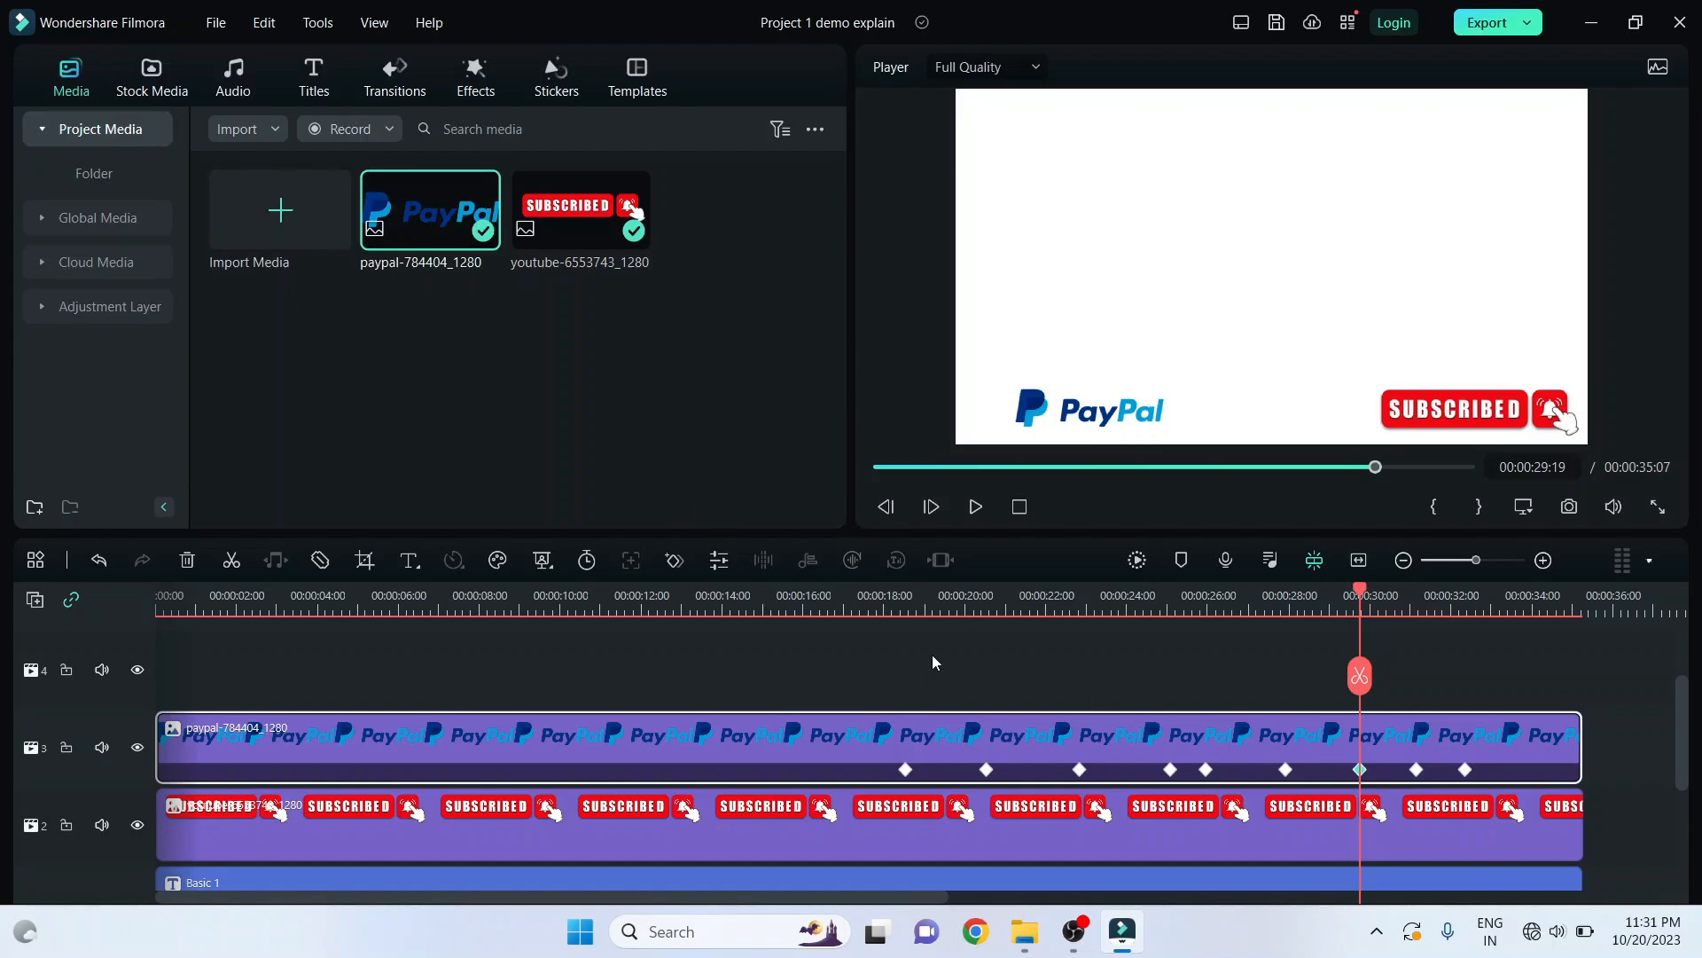
{"action": "key", "text": "ctrl+z"}
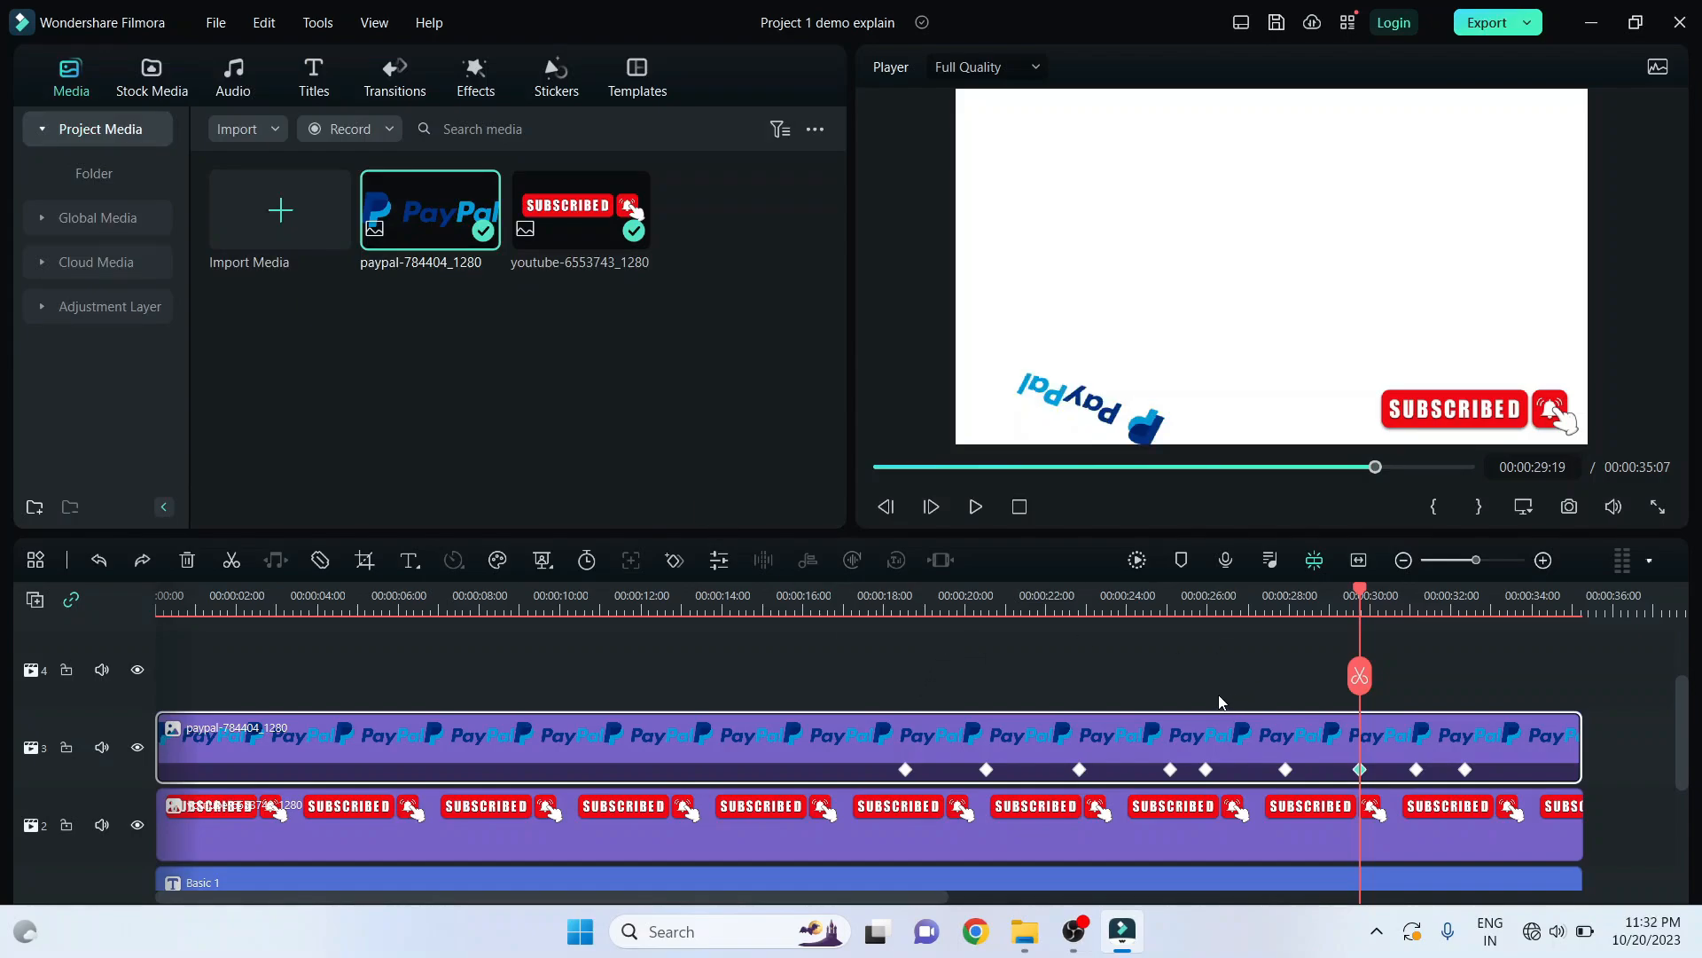
- Play back the PayPal logo's rotation and downward movement from about 00:00:27:17 into the start of the fade-out
{"action": "left_click", "coordinate": [1276, 600]}
{"action": "key", "text": "space"}
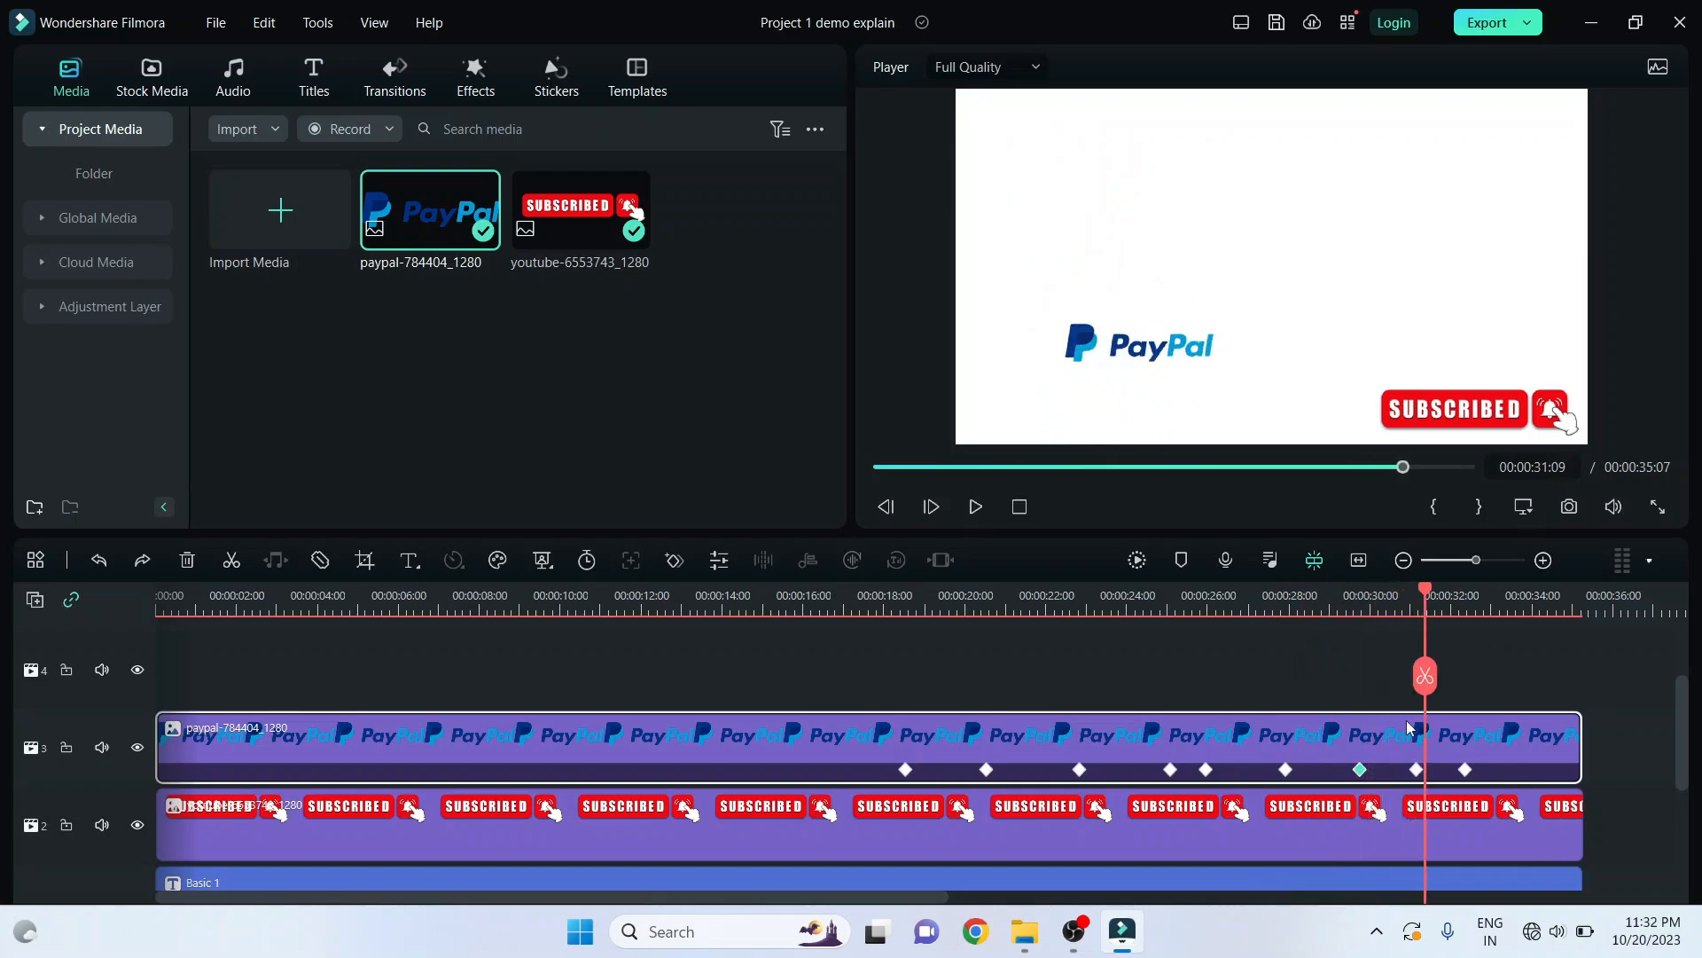
{"action": "key", "text": "space"}
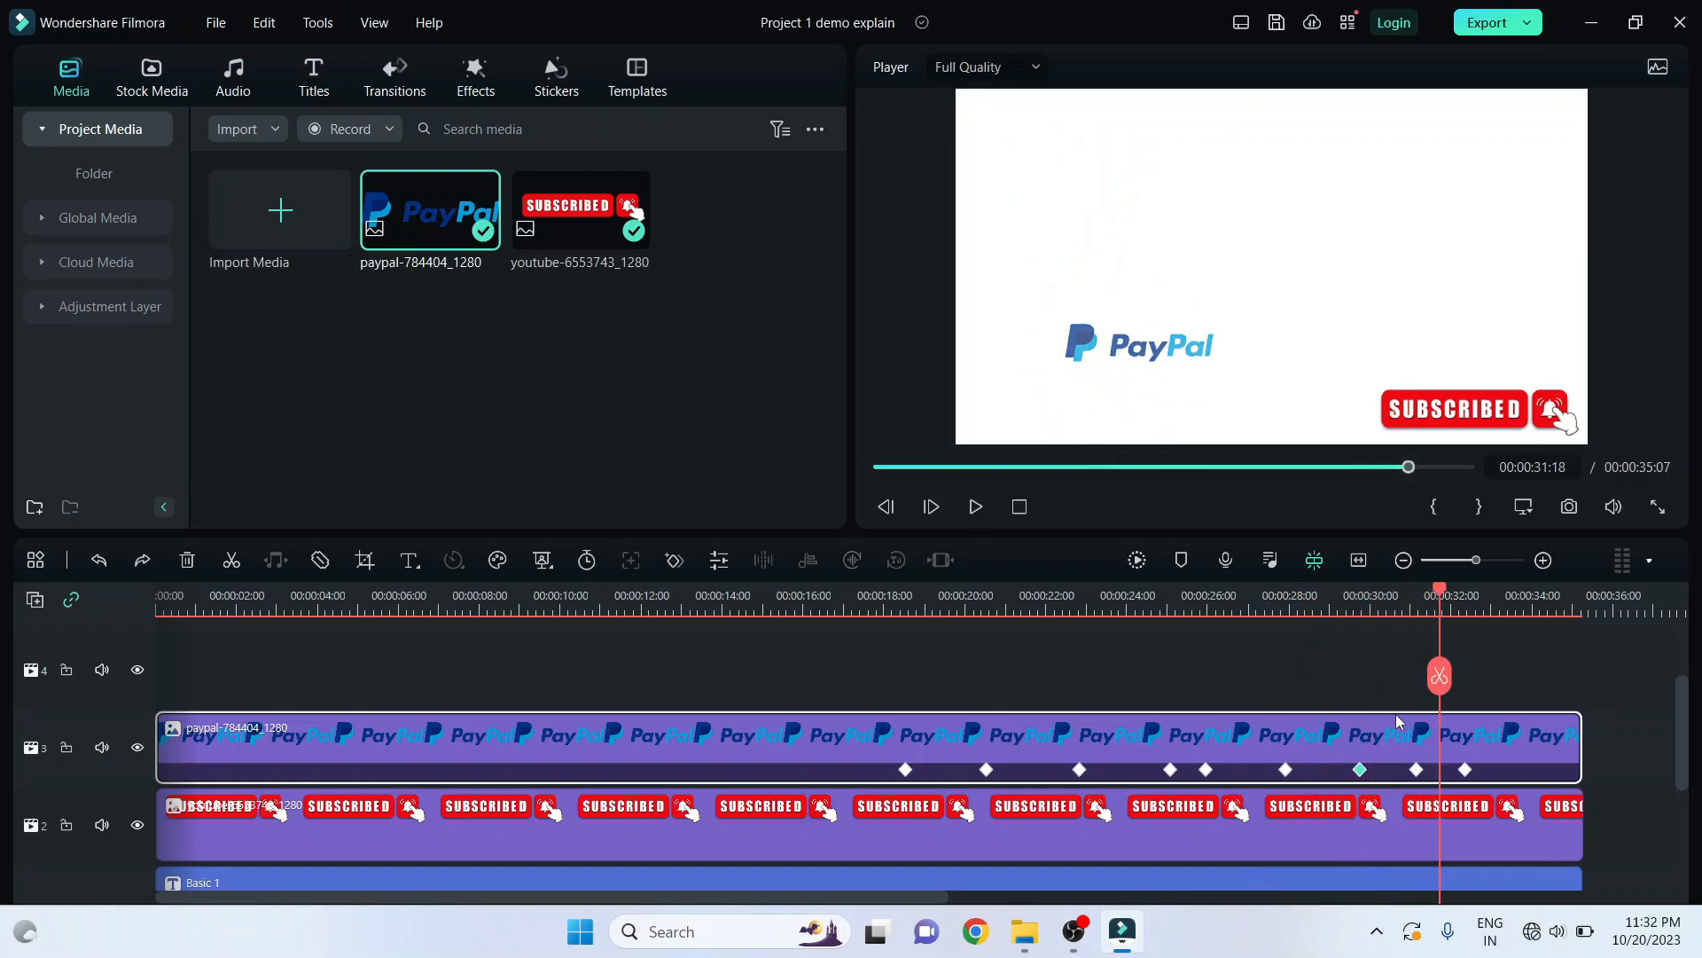